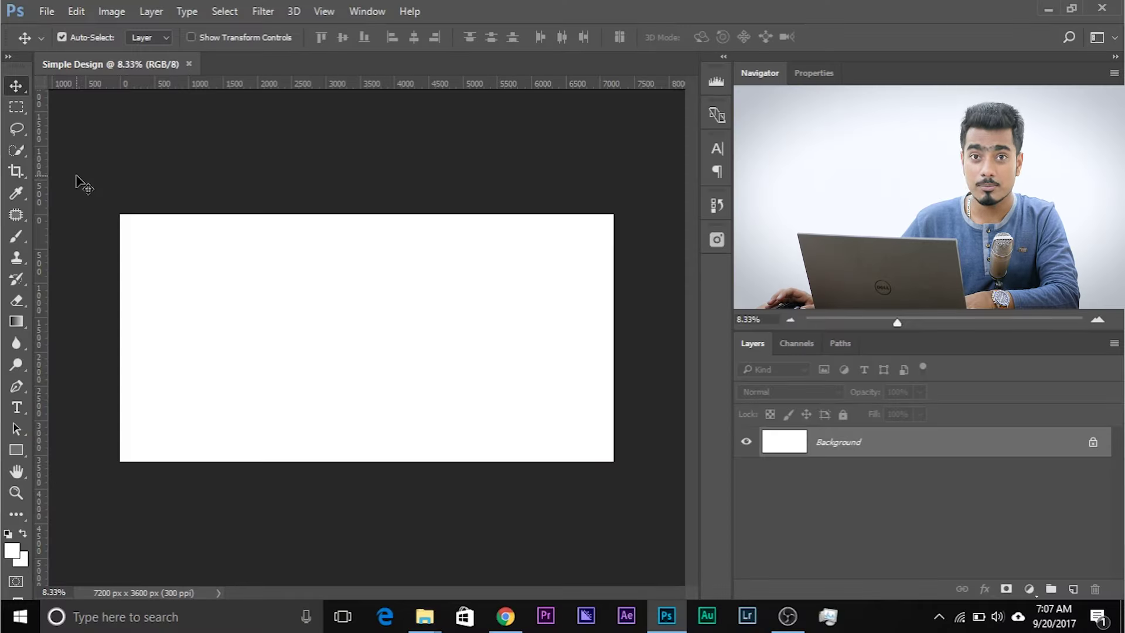
- Show the rulers and place a vertical guide at the horizontal centre of the canvas
key("ctrl+r")
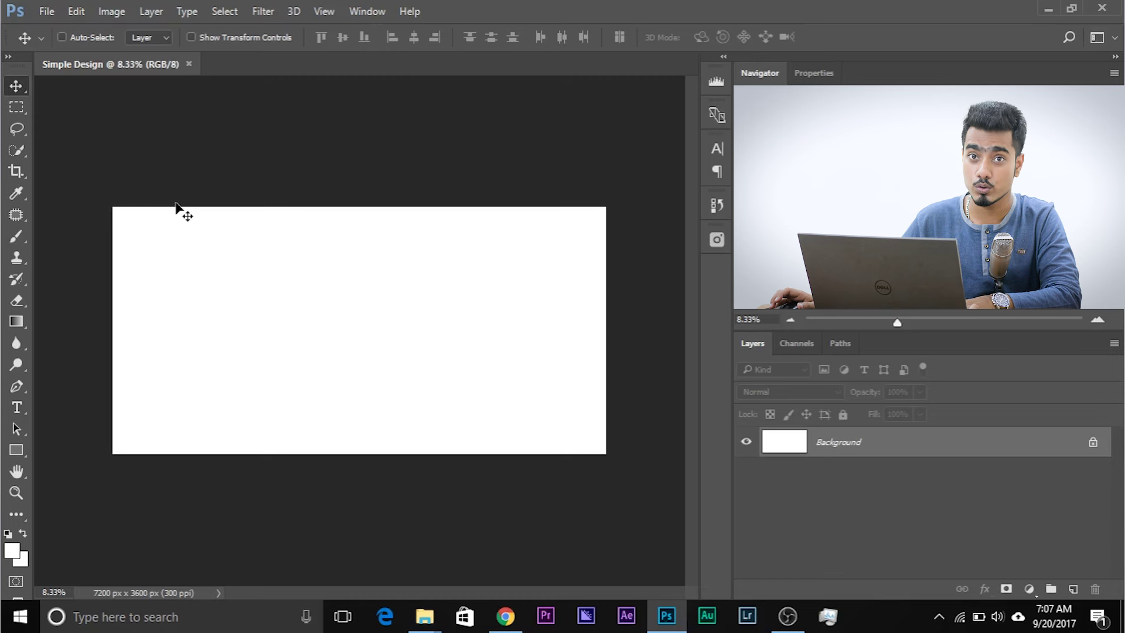
key("ctrl+r")
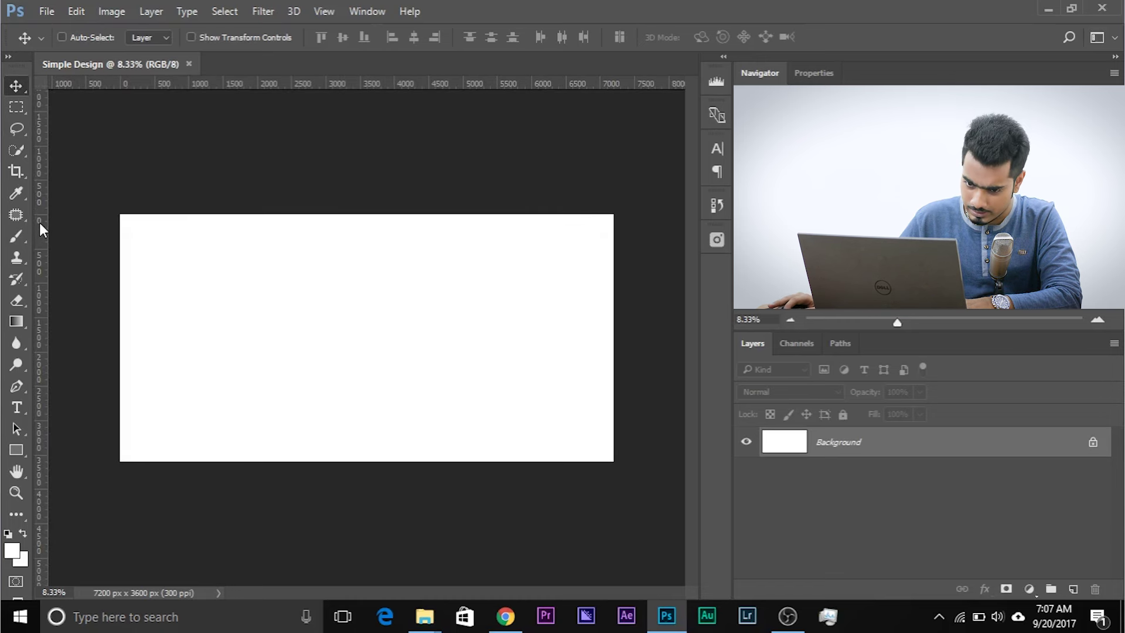
left_click_drag(40, 224, 367, 289)
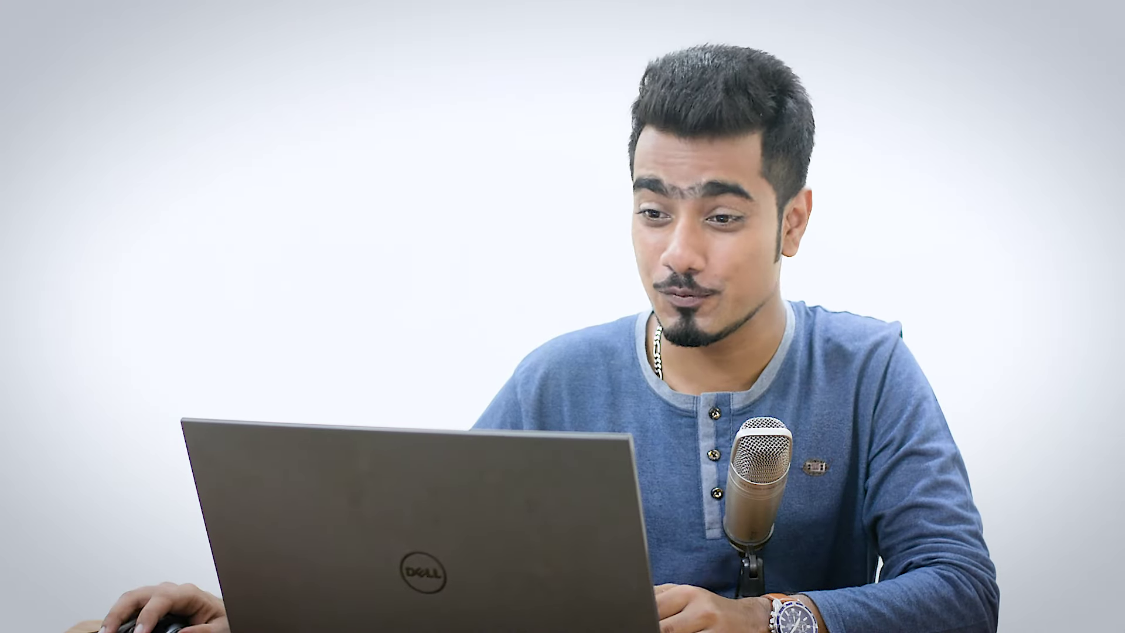
- Open the New Guide Layout settings for the canvas
left_click(329, 13)
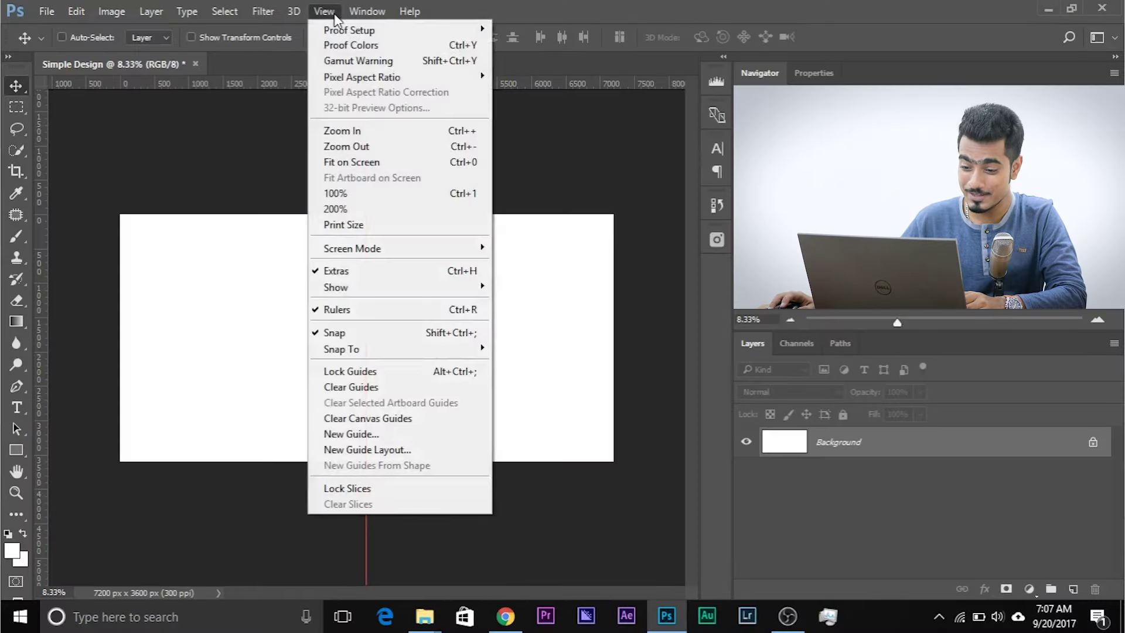
left_click(396, 451)
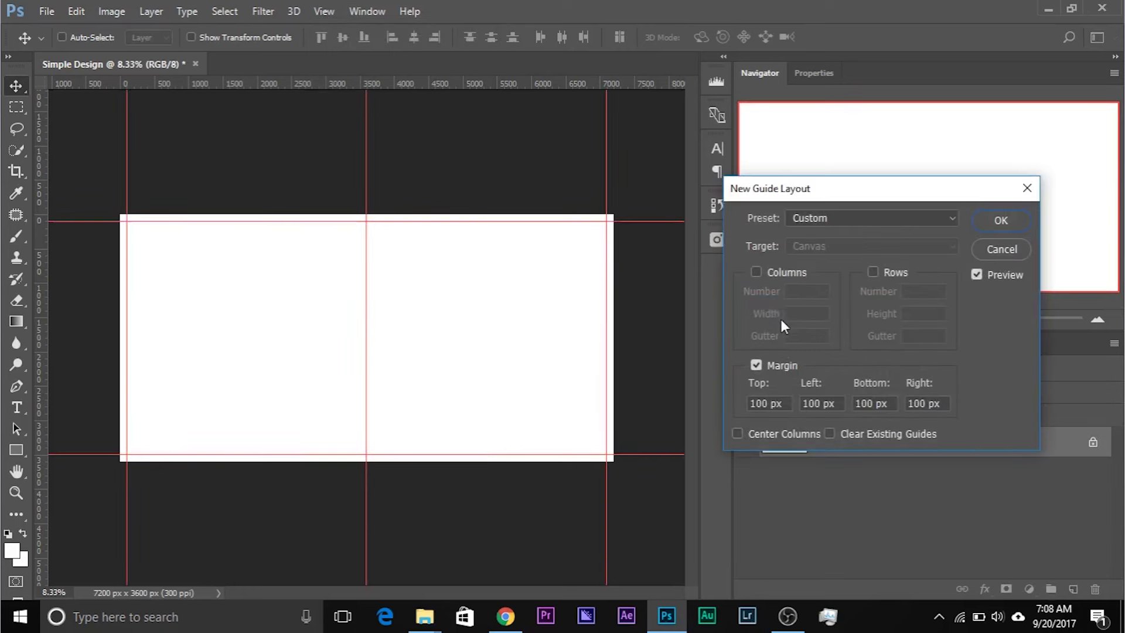
- Try switching the margin guides and the clearing of existing guides on and off in the guide layout settings
left_click(832, 223)
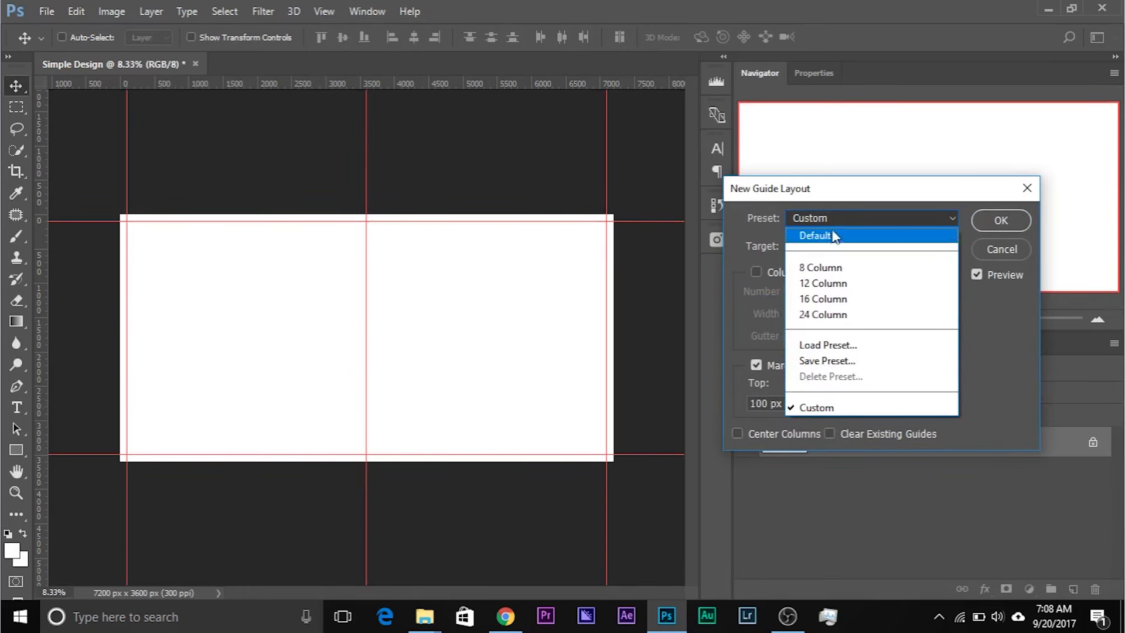
left_click(833, 217)
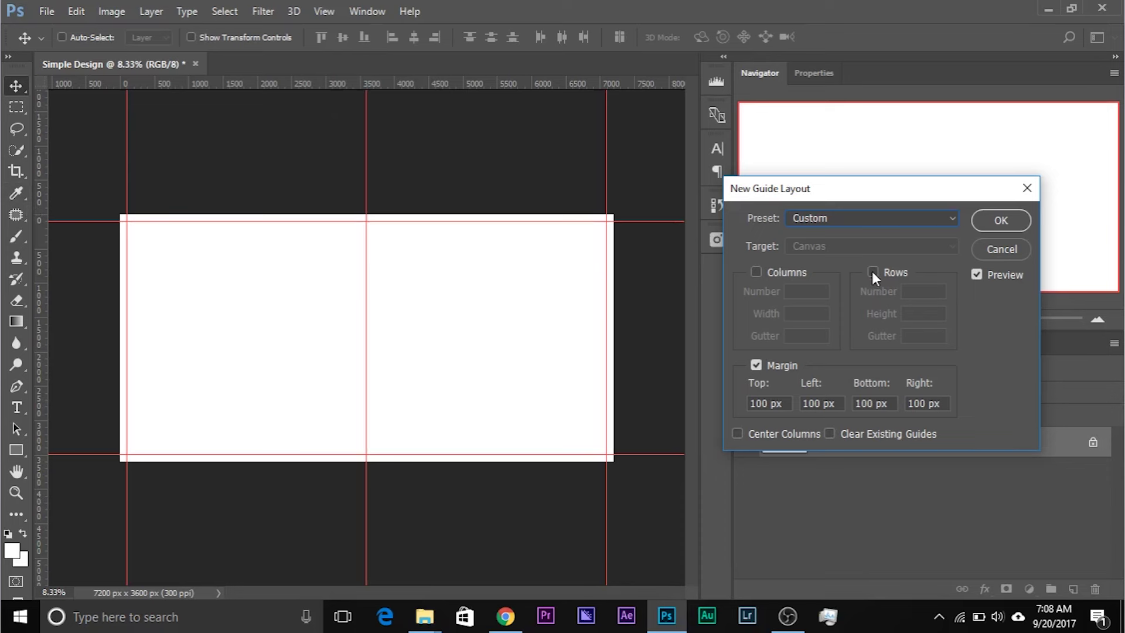
left_click(757, 369)
left_click(758, 369)
left_click(828, 434)
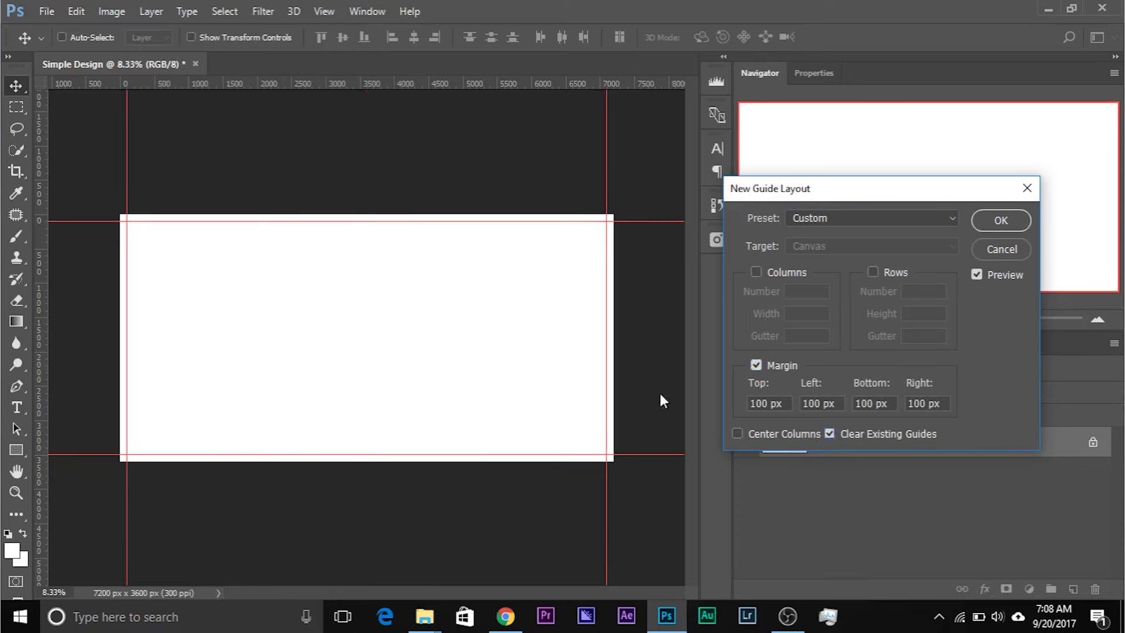
left_click(830, 434)
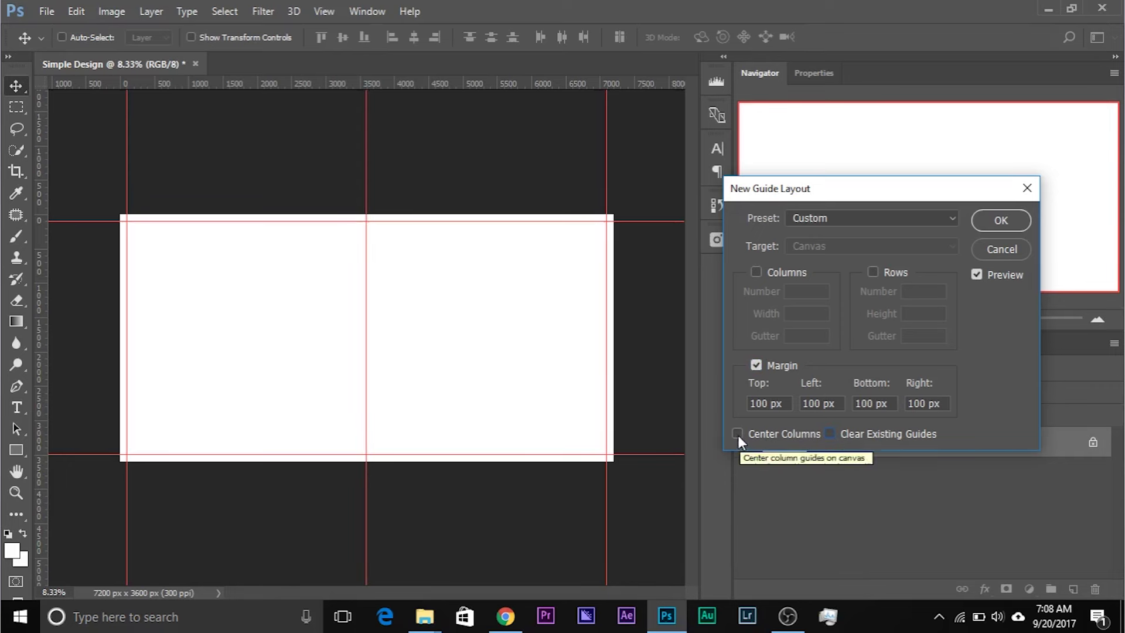
- Set the guide layout's top, left, bottom and right margins to 150 px and apply the layout
left_click(769, 404)
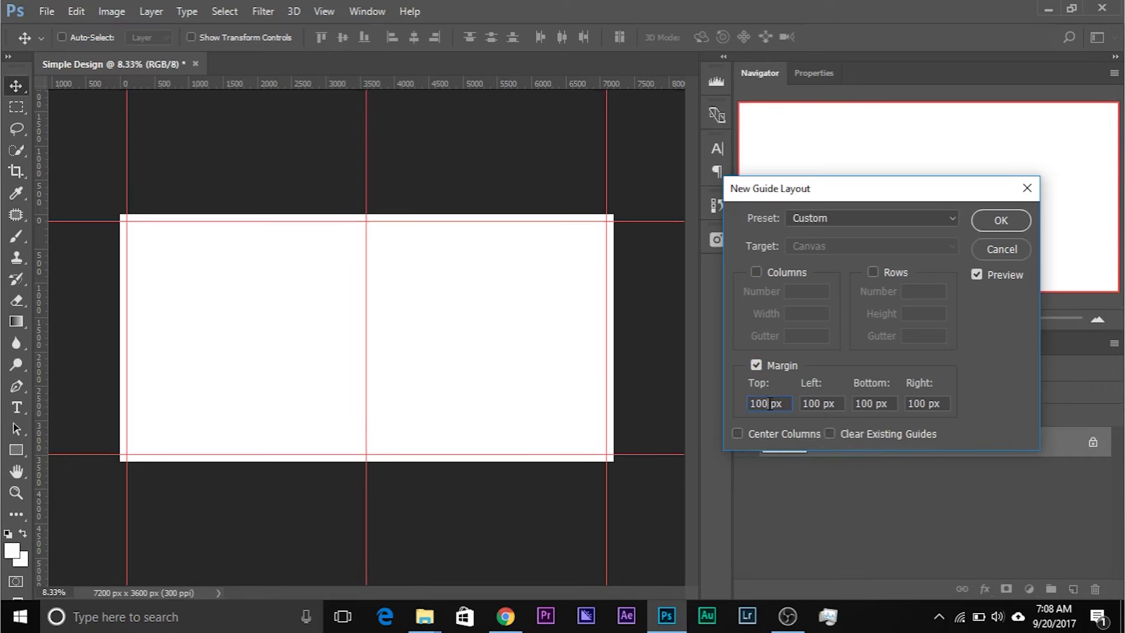
type("150")
key("Tab")
type("150")
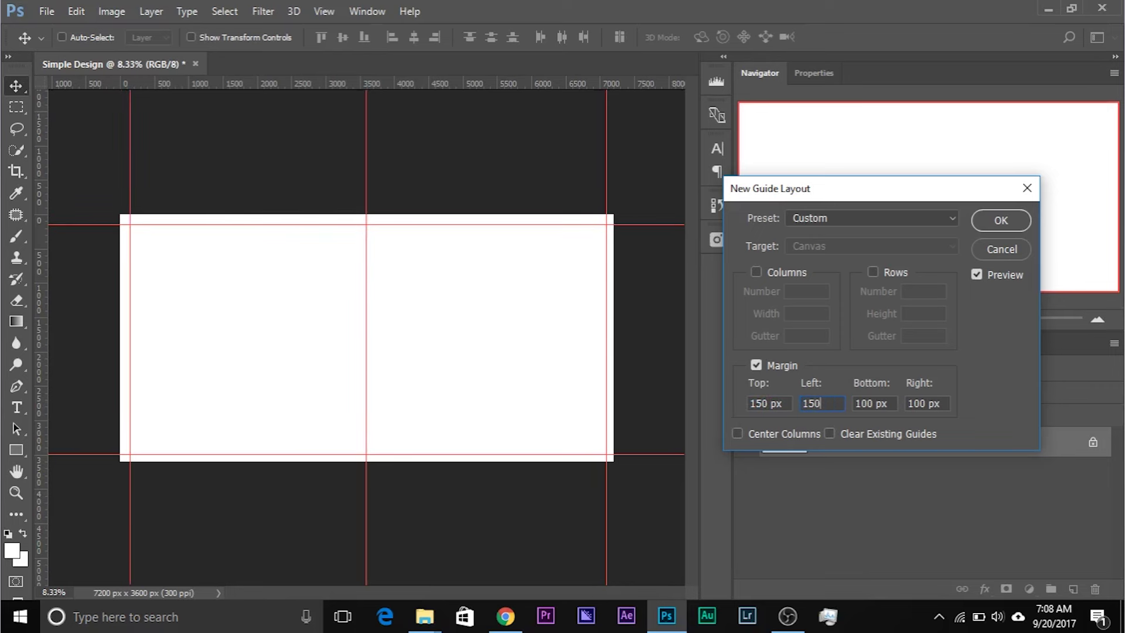
key("Tab")
type("150")
key("Tab")
type("150")
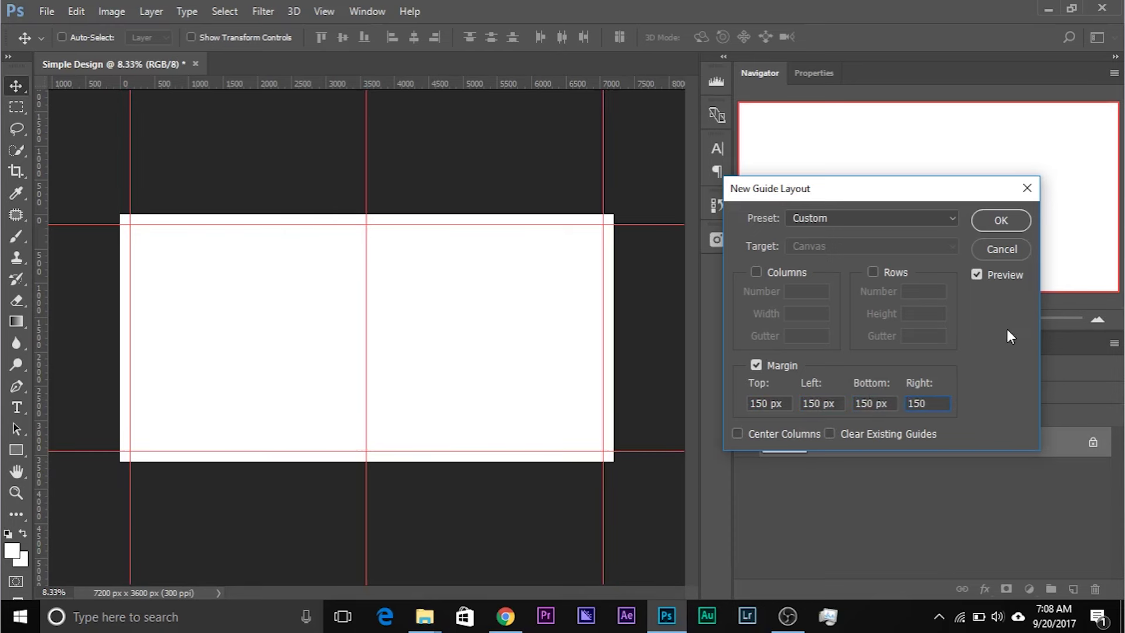
left_click(1000, 219)
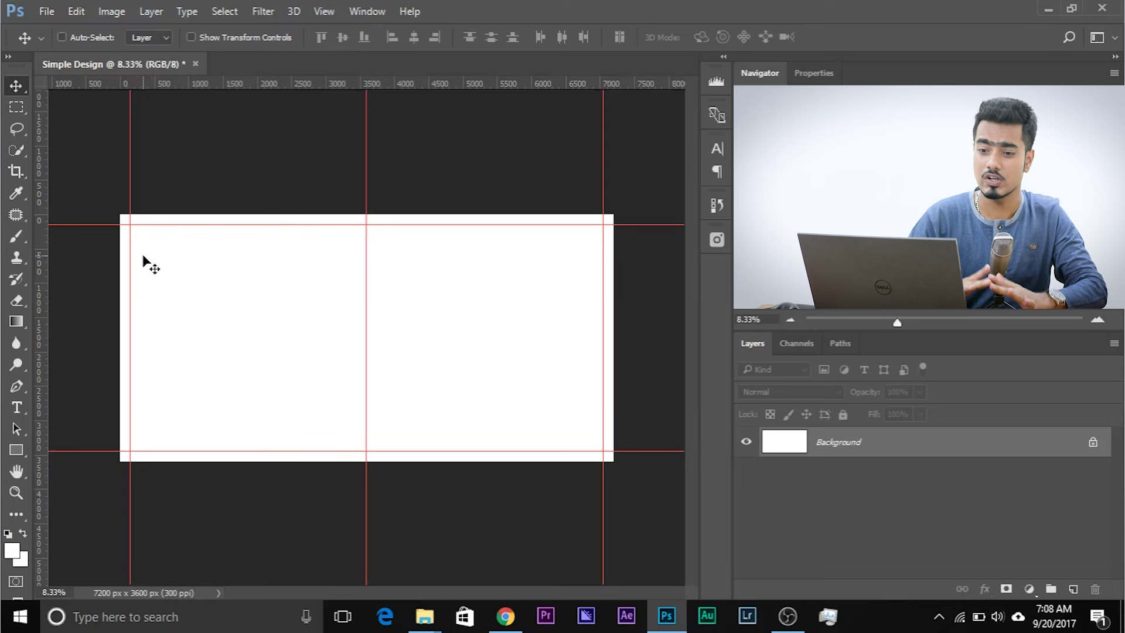
key("ctrl+plus")
key("ctrl+minus")
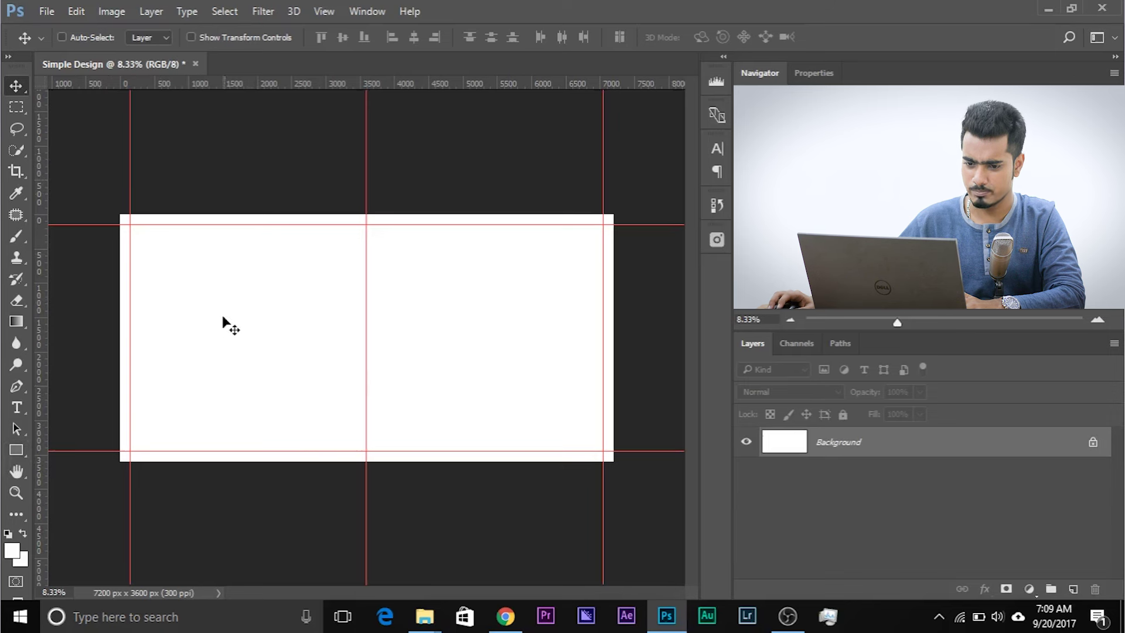
left_click(16, 449)
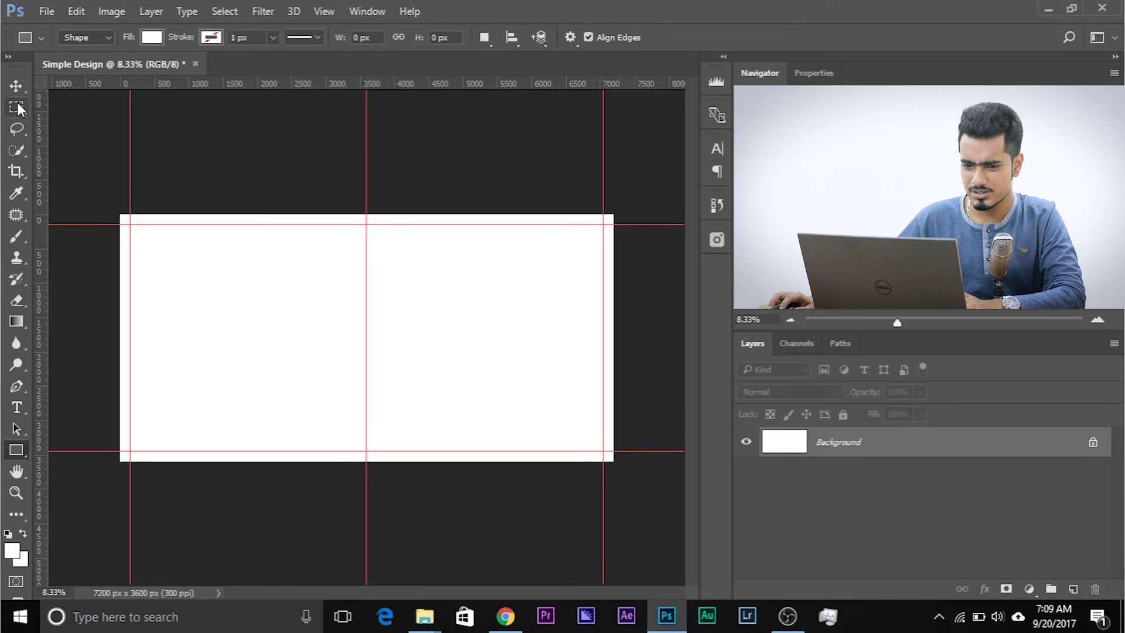
left_click(15, 85)
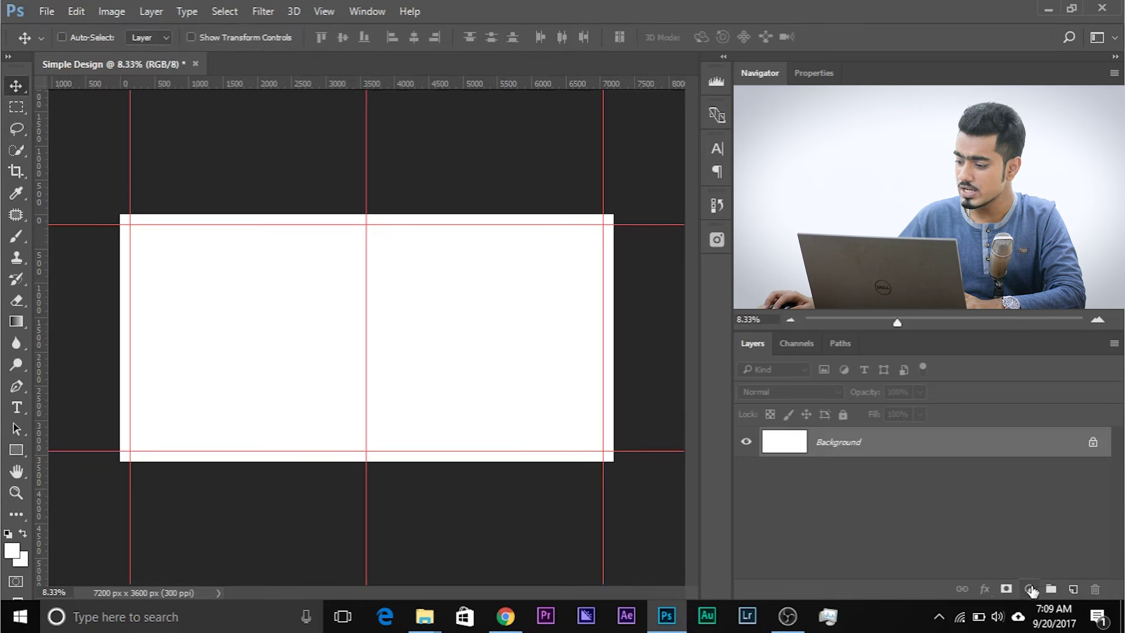
- Add a Solid Color fill layer in a medium green above the background
left_click(1029, 588)
left_click(1033, 589)
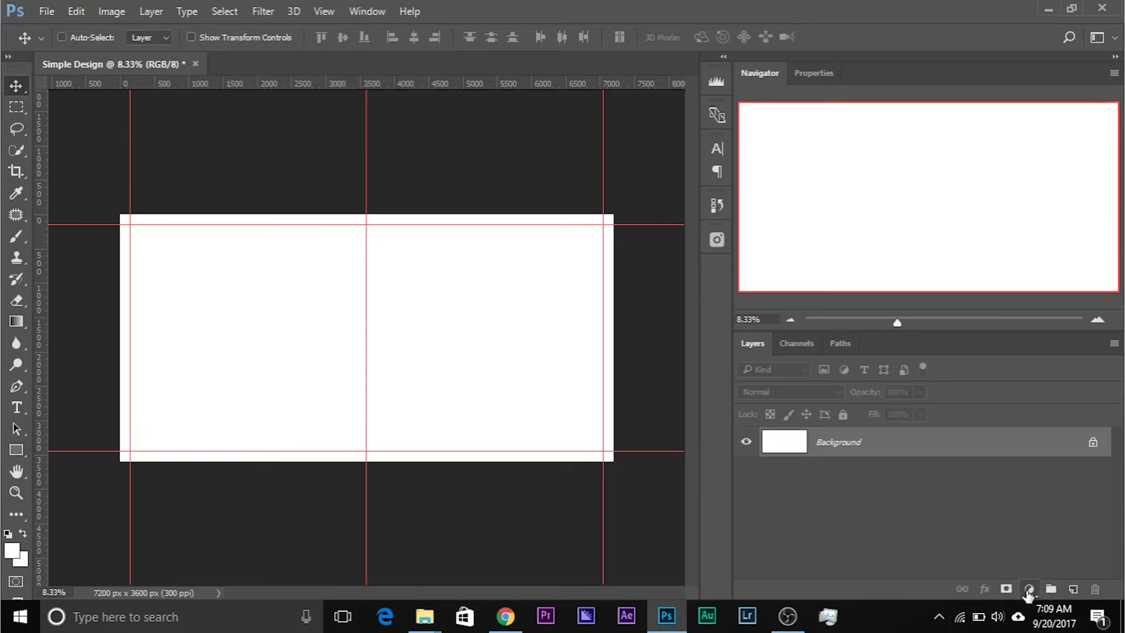
left_click(1031, 589)
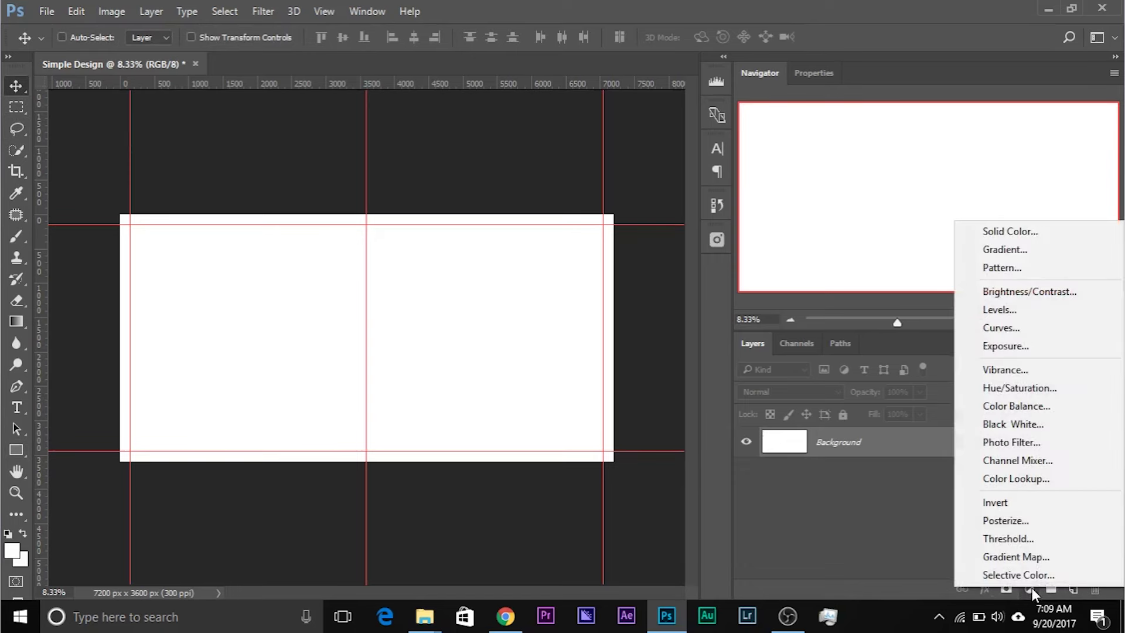
left_click(1023, 232)
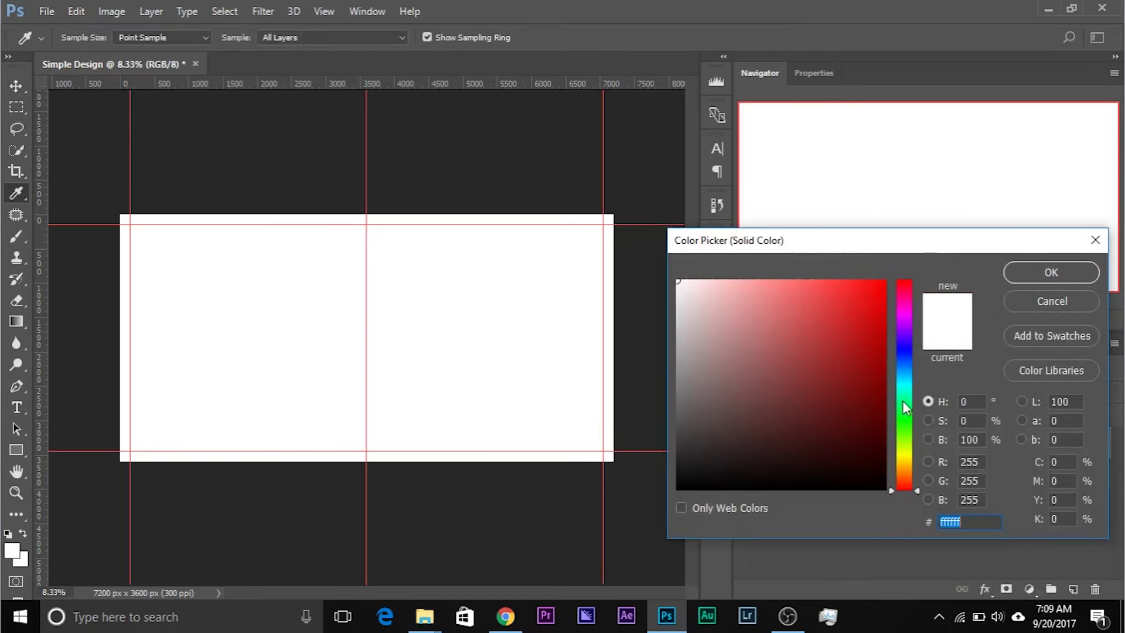
left_click(904, 403)
left_click_drag(862, 346, 856, 332)
left_click(1032, 273)
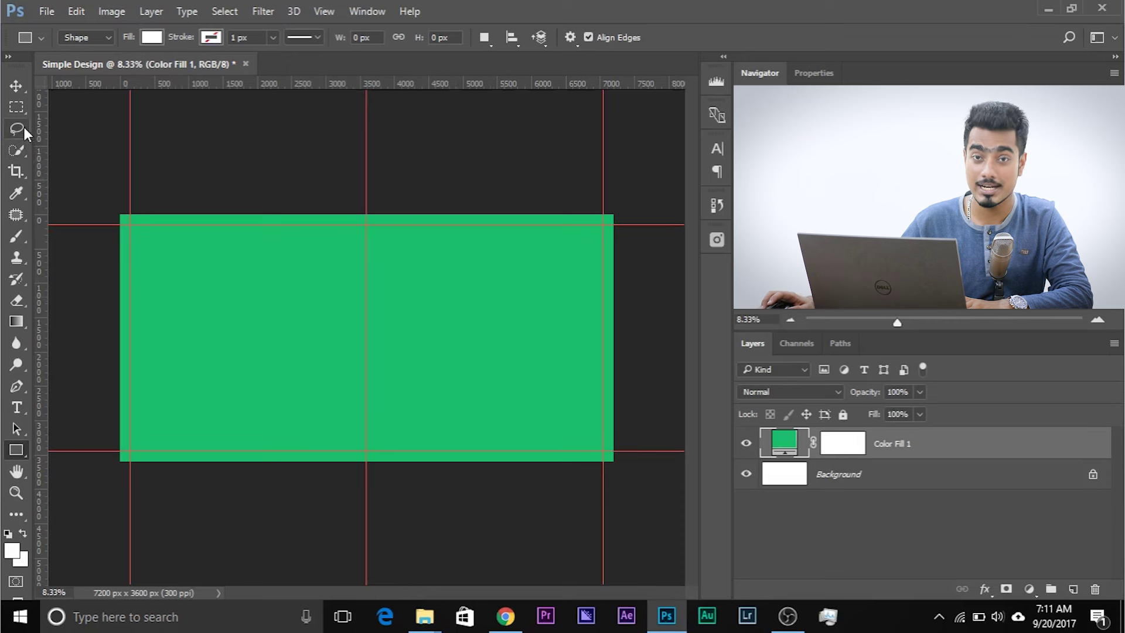
- Make a rectangular marquee selection of the right half of the canvas, starting at the centre guide
left_click(17, 108)
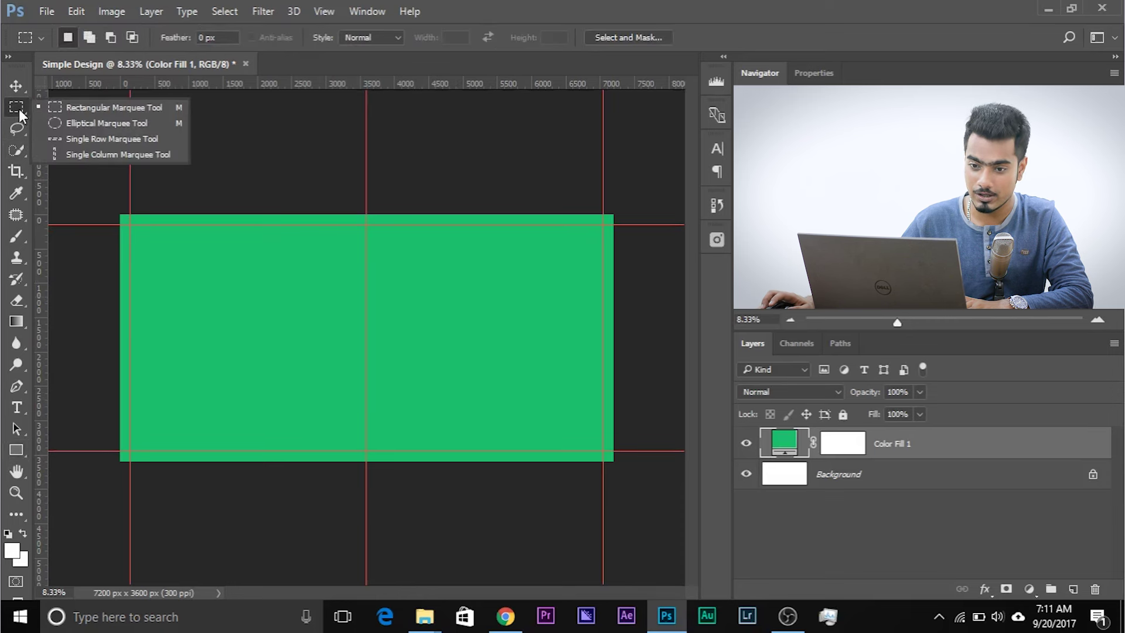
left_click(63, 110)
left_click_drag(613, 214, 371, 484)
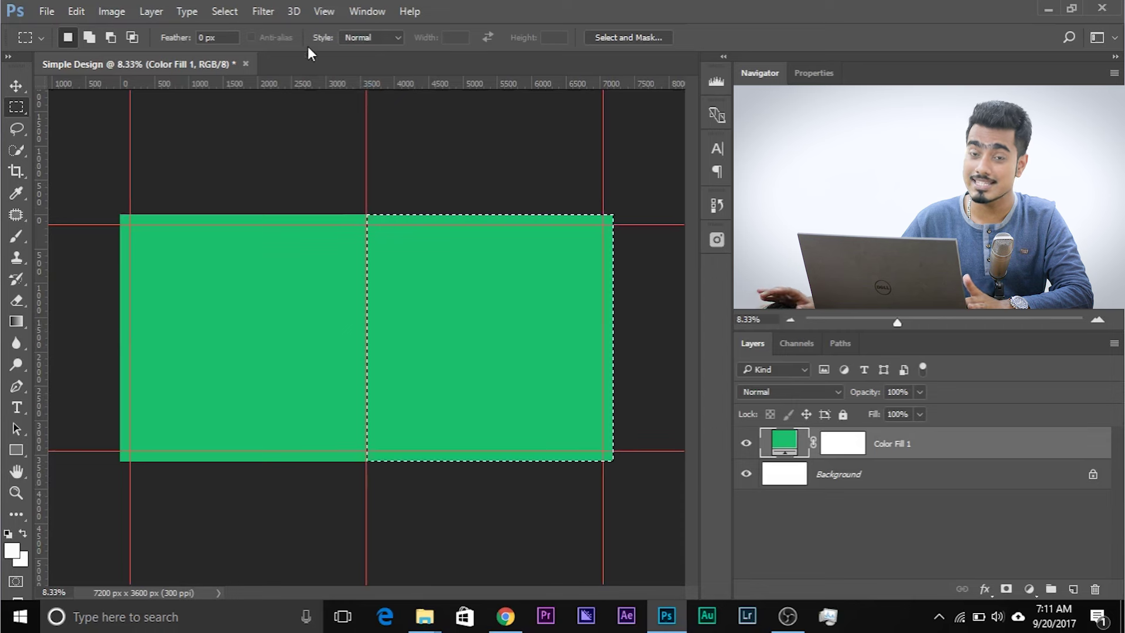
left_click(324, 12)
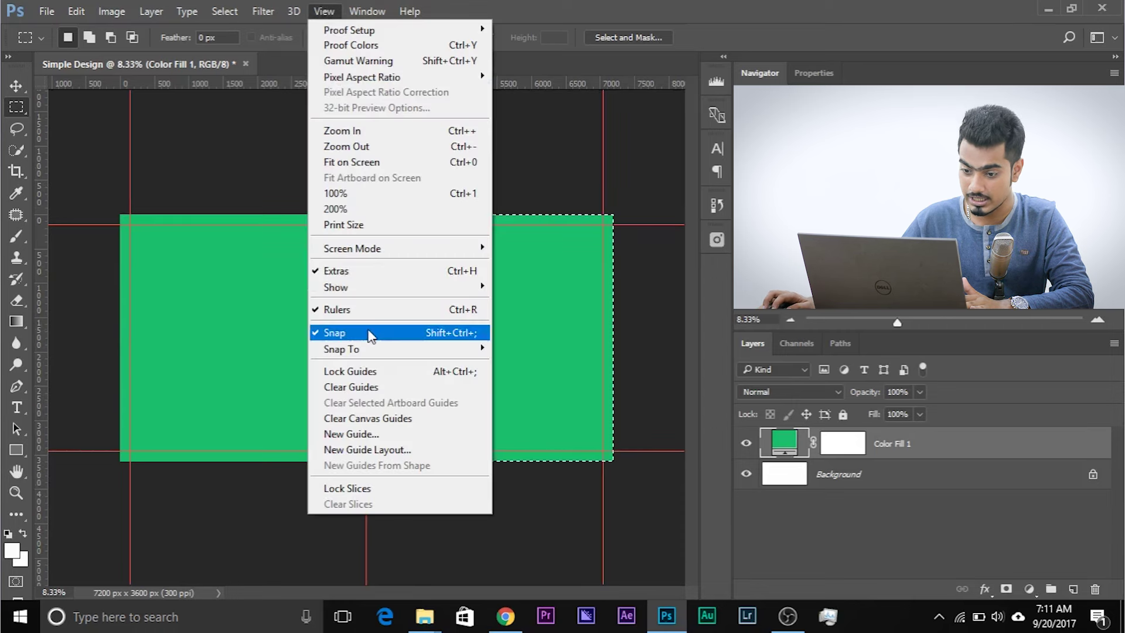
left_click(529, 8)
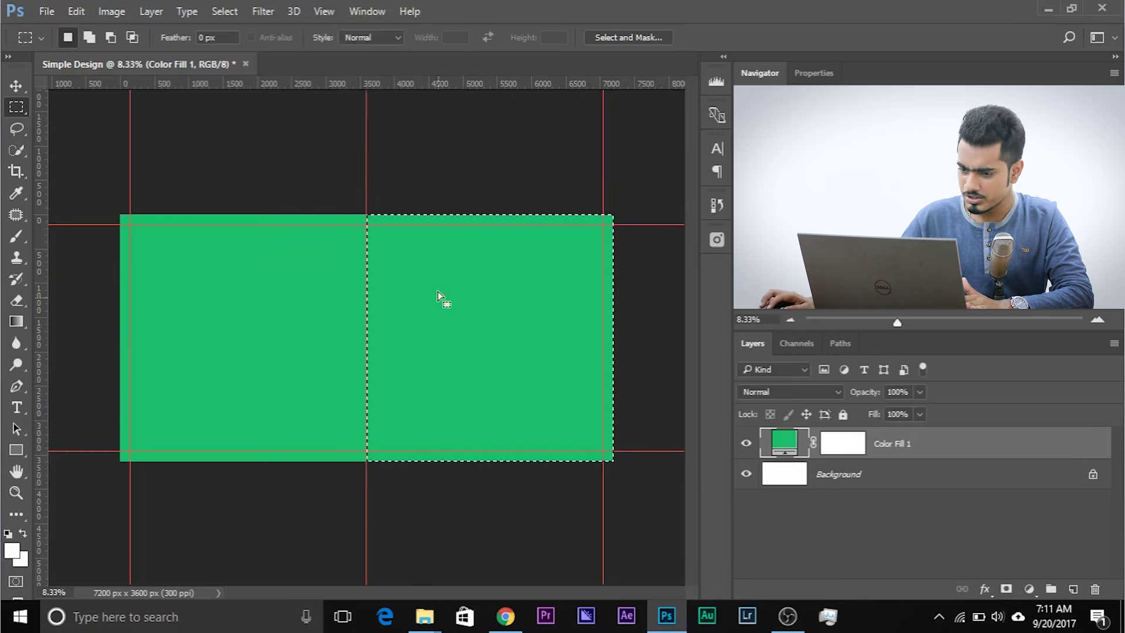
- Fill the selected right half of the green fill layer's mask with black and clear the selection
left_click(836, 447)
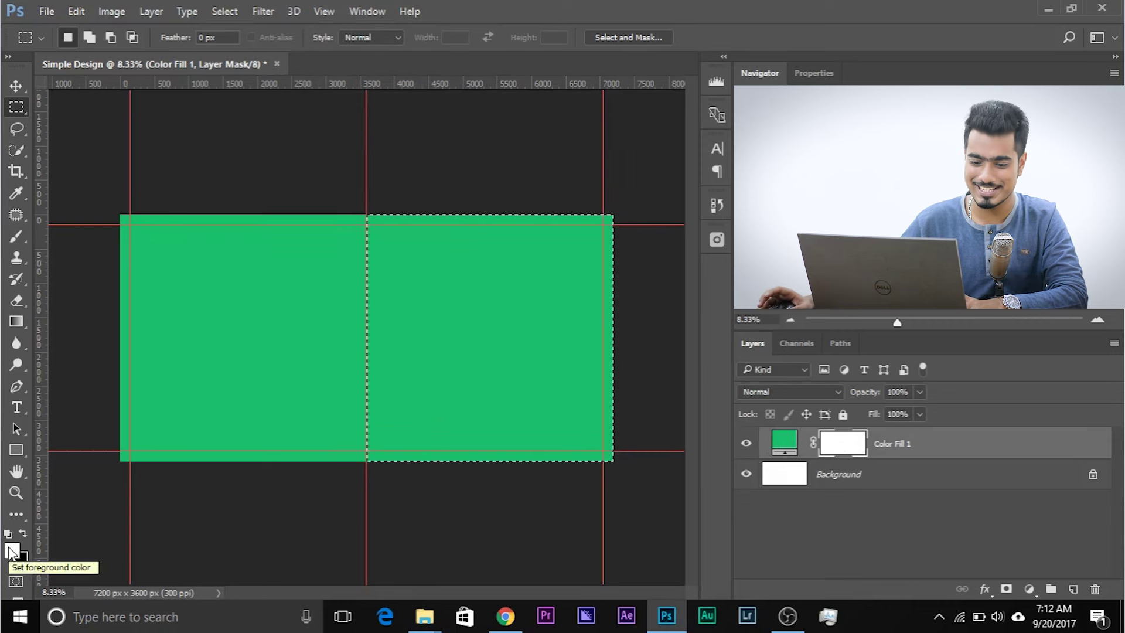
key("x")
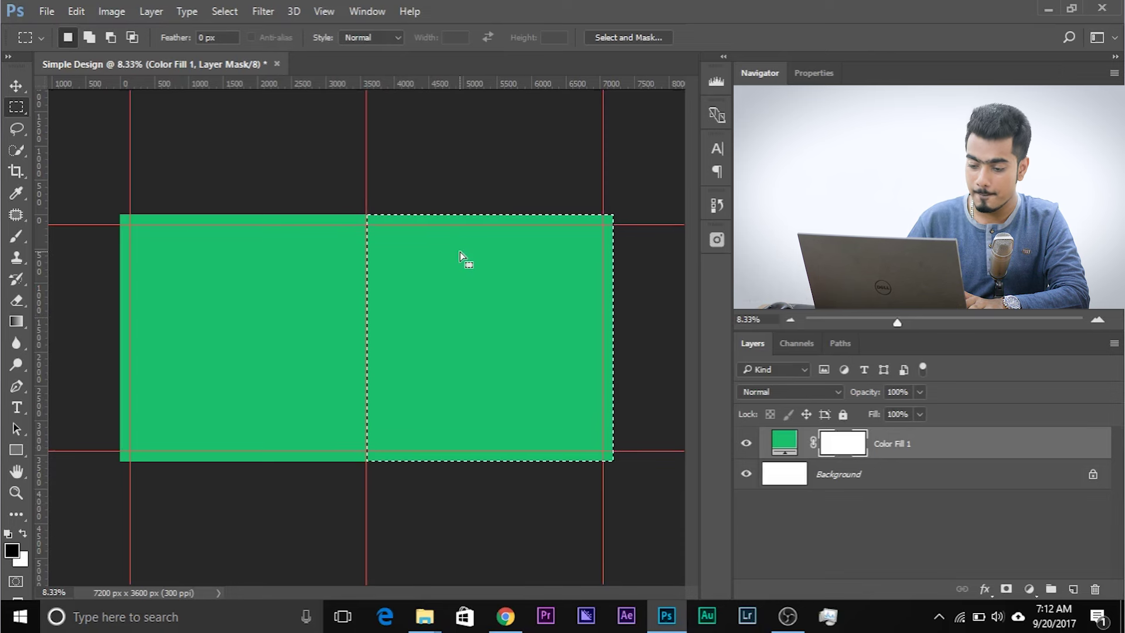
key("alt+BackSpace")
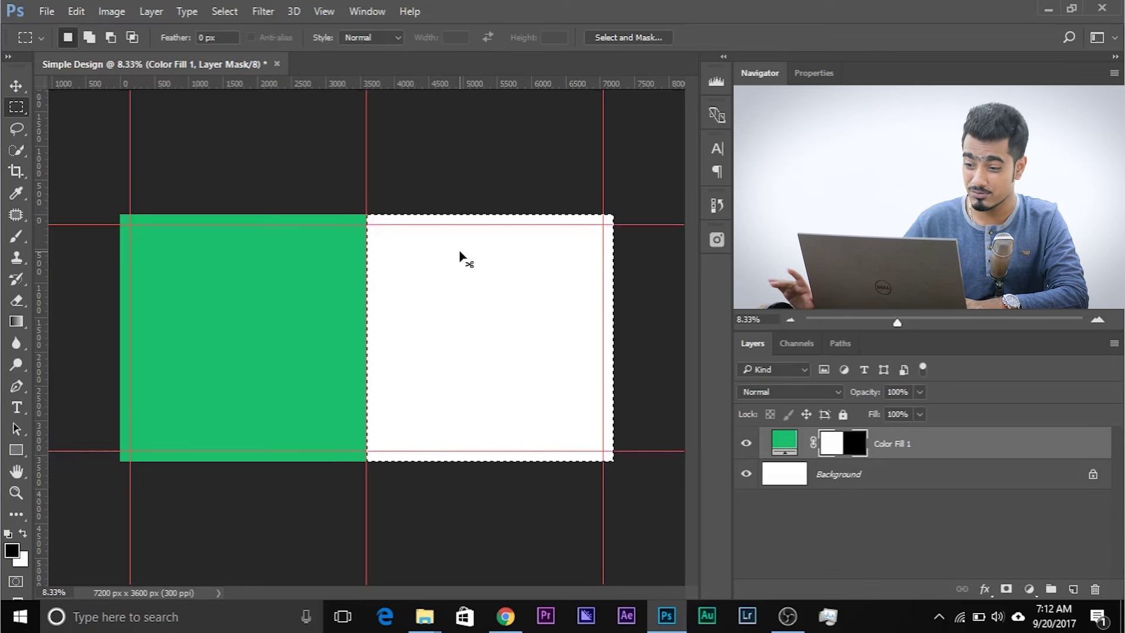
key("ctrl+d")
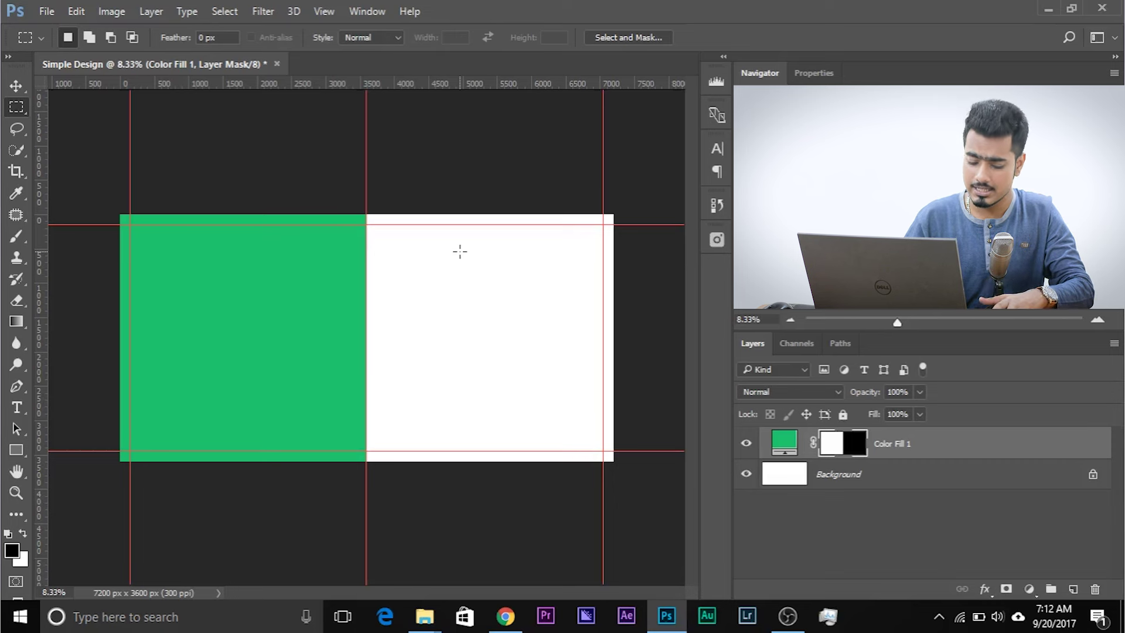
- Try toggling the visibility of the guides and the grid
key("ctrl+semicolon")
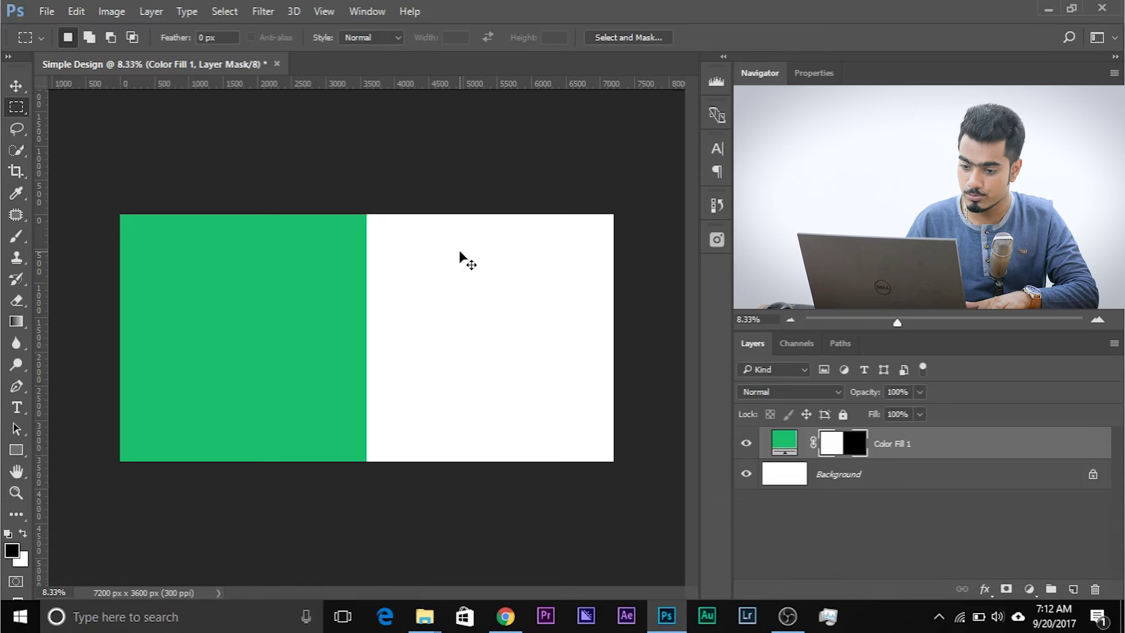
key("ctrl+semicolon")
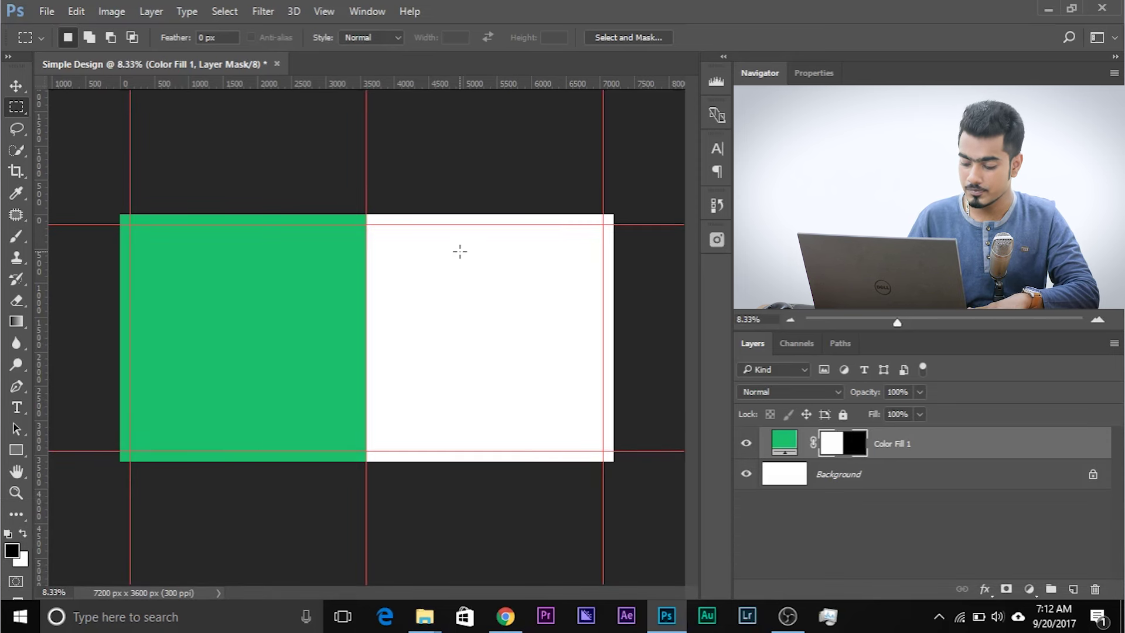
key("ctrl+apostrophe")
key("ctrl+apostrophe")
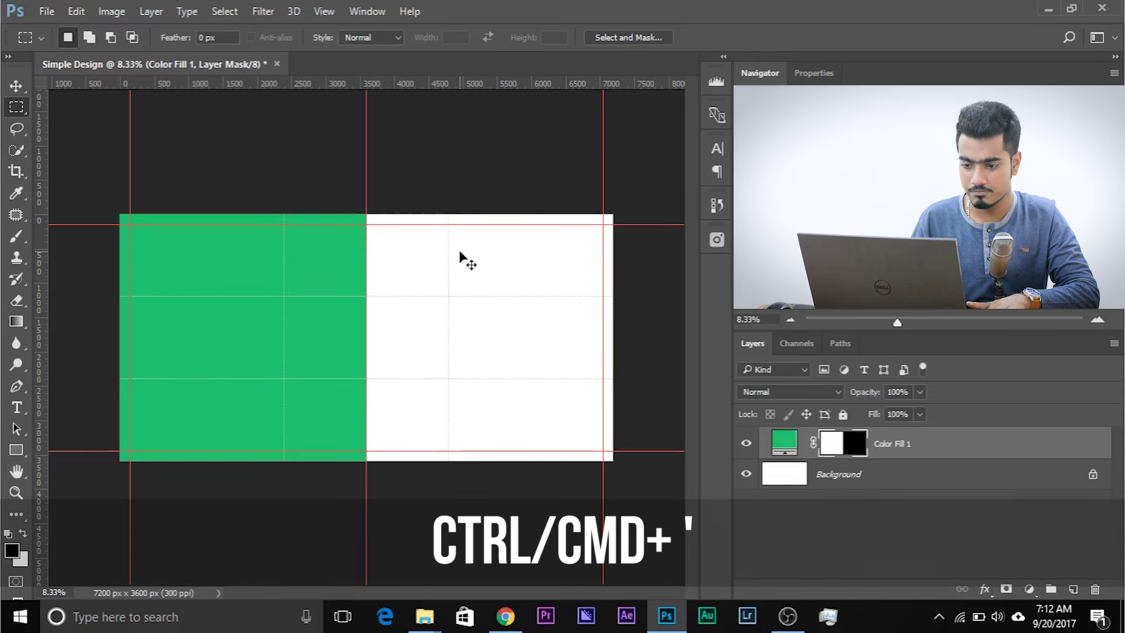
key("ctrl+apostrophe")
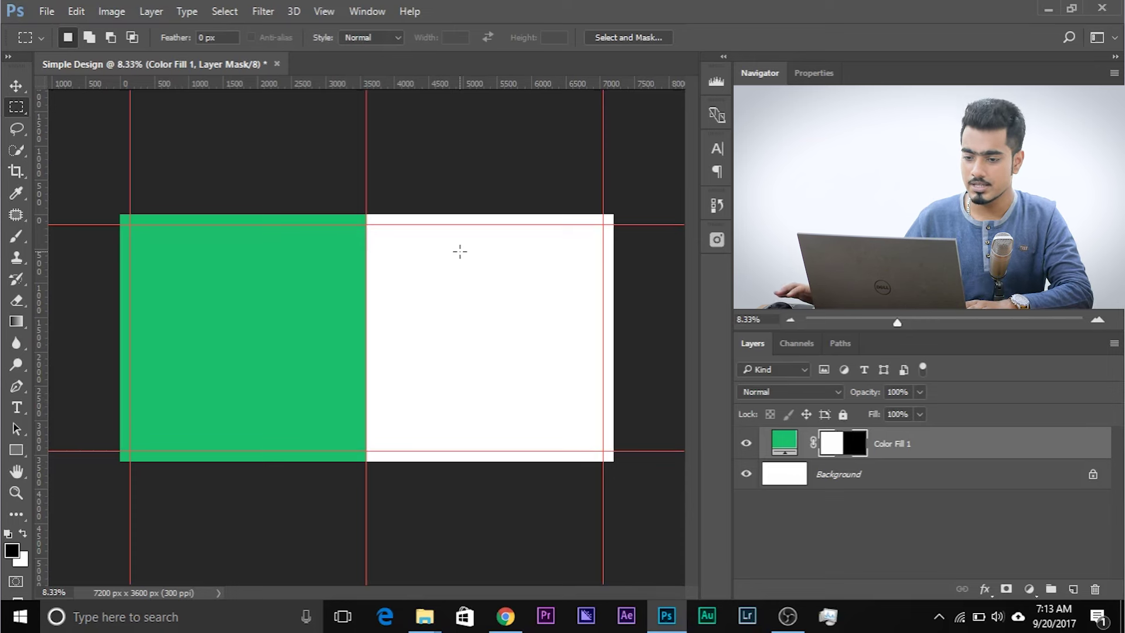
key("ctrl+apostrophe")
key("ctrl+apostrophe")
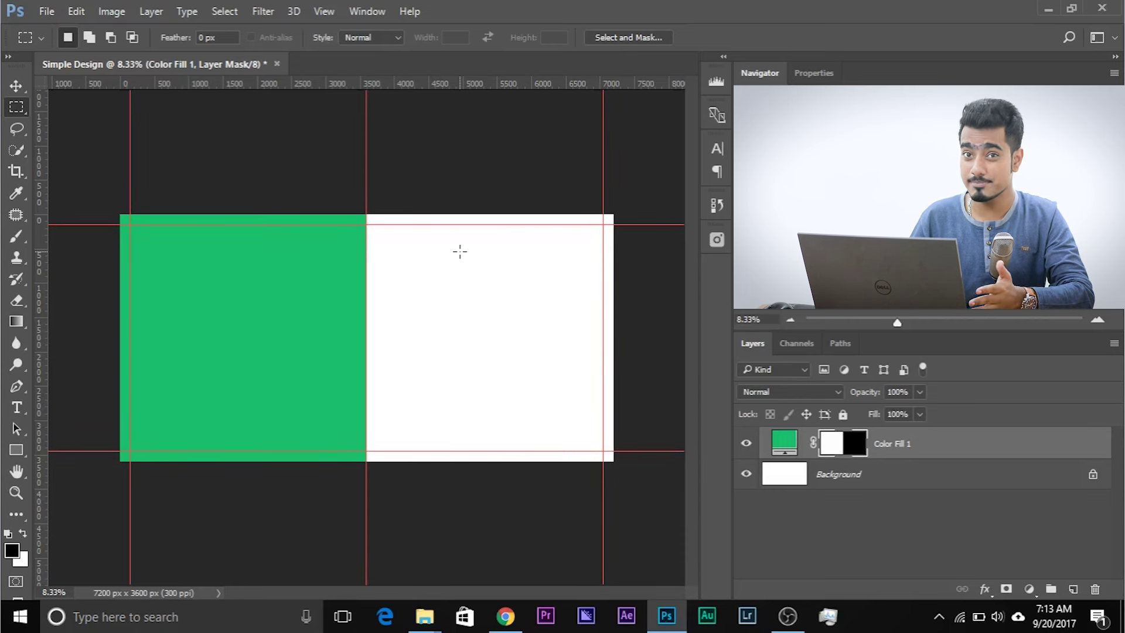
- Add a new empty layer above the green fill layer
key("ctrl+plus")
key("ctrl+plus")
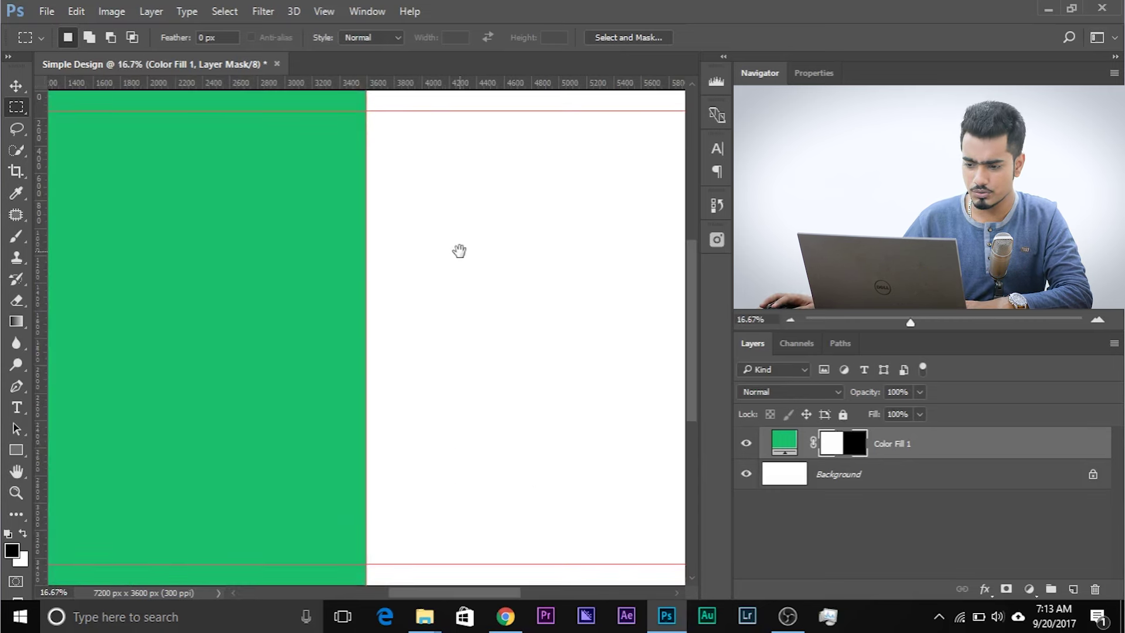
key("ctrl+minus")
left_click_drag(397, 254, 553, 251)
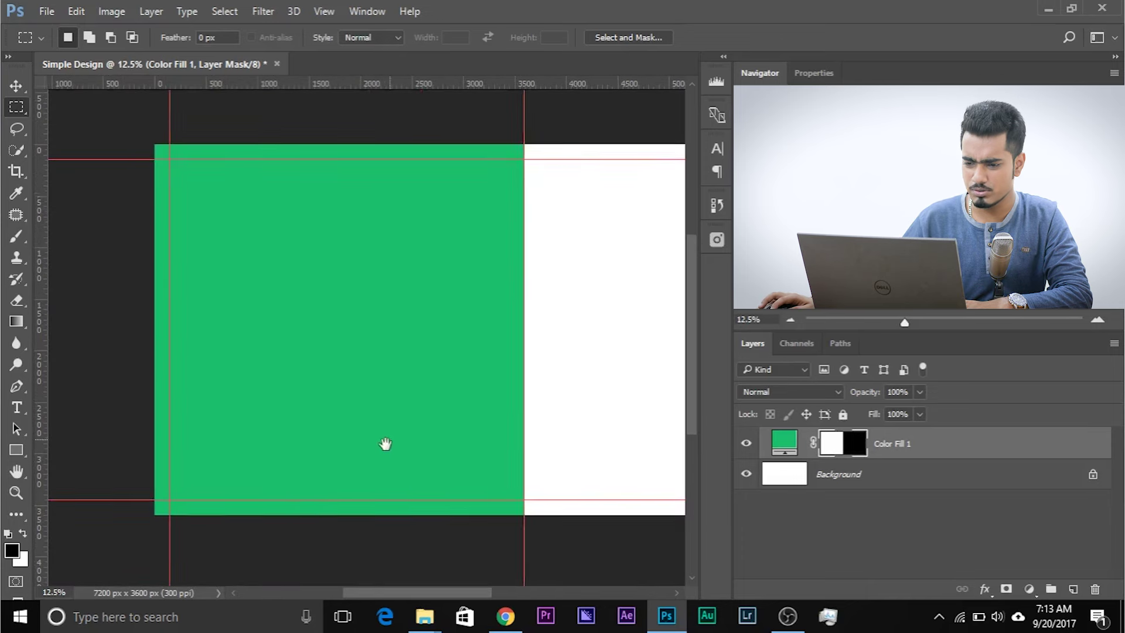
left_click(16, 450)
left_click(66, 455)
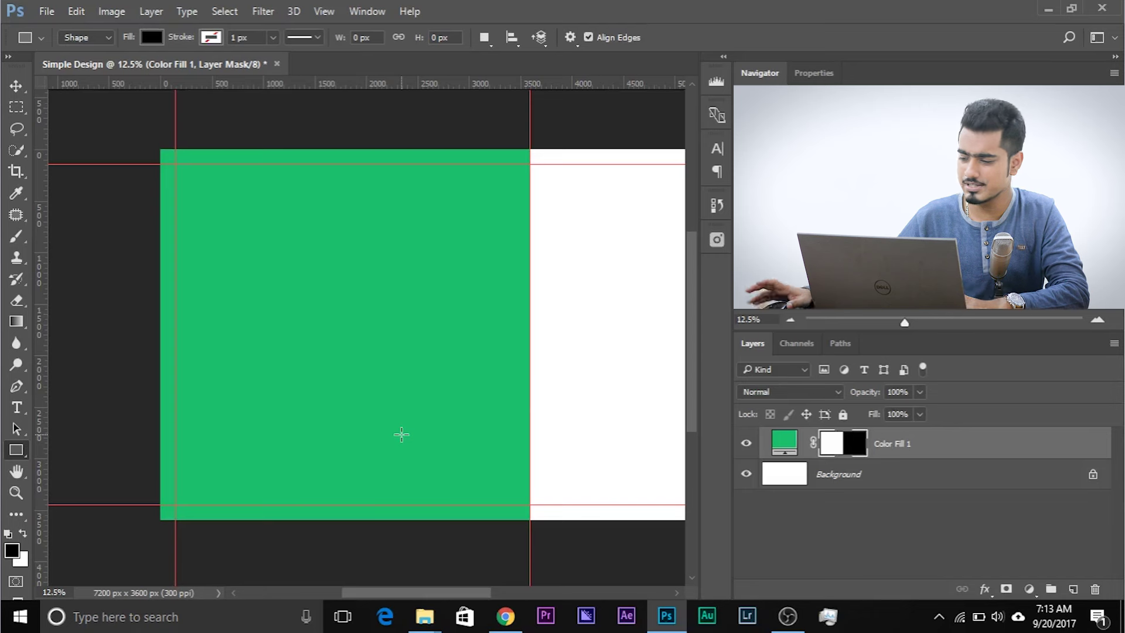
left_click(1074, 590)
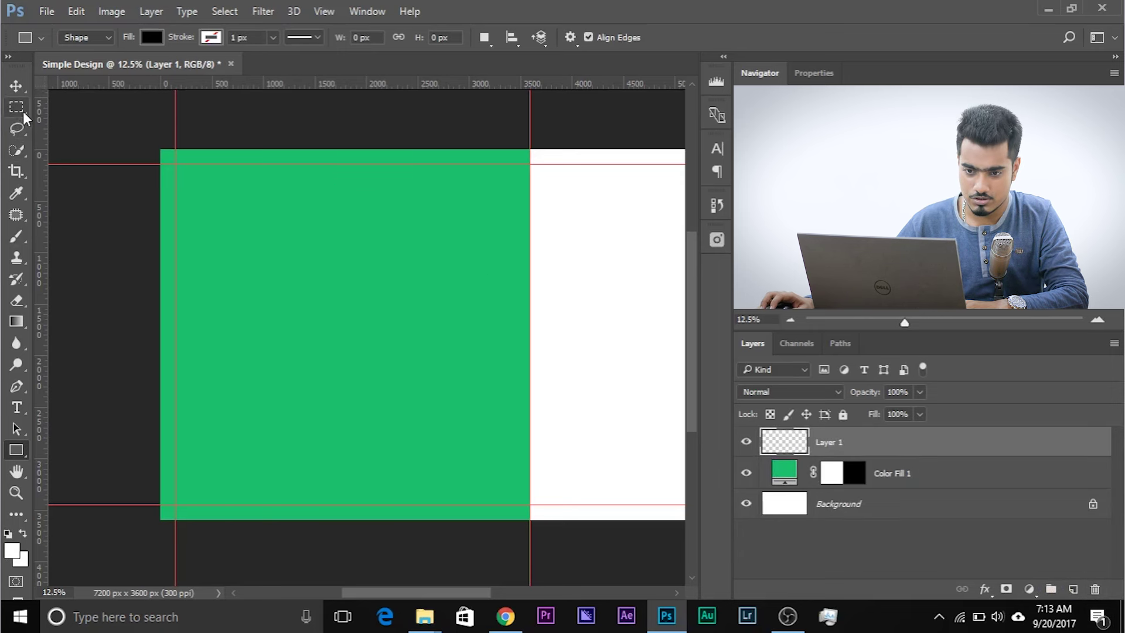
- Paint a freehand white landscape rectangle outline in the upper green half, using a 96 px brush at 100% flow
left_click(16, 236)
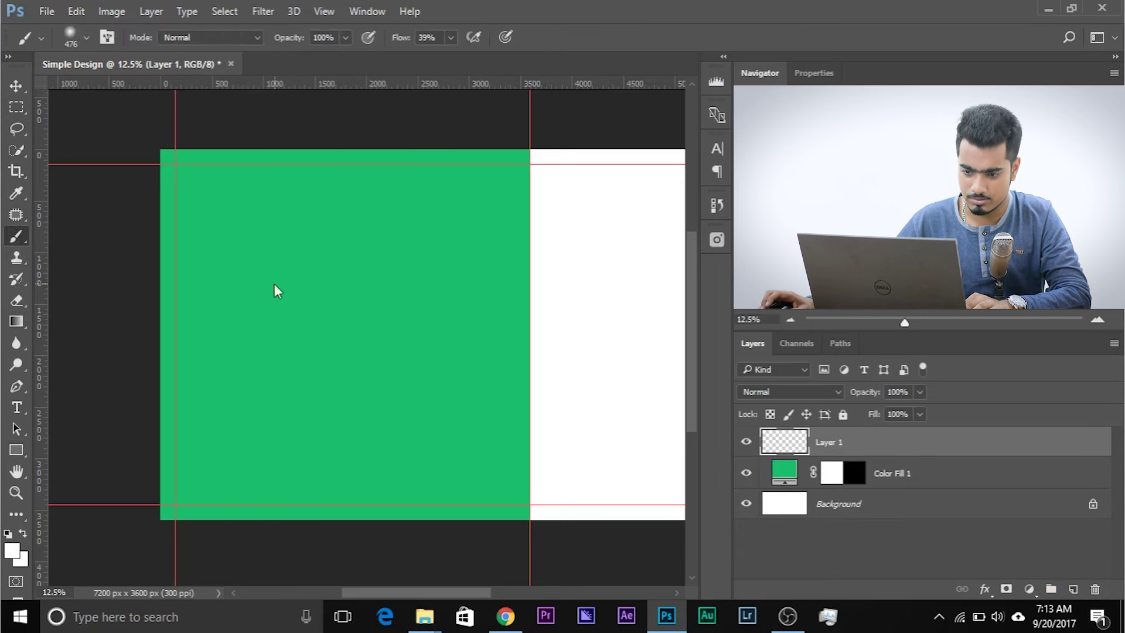
left_click_drag(274, 284, 261, 287)
left_click_drag(269, 396, 266, 407)
left_click_drag(235, 219, 413, 215)
left_click(451, 38)
mouse_move(238, 225)
left_mouse_down()
mouse_move(249, 324)
mouse_move(422, 321)
left_mouse_up()
left_click_drag(410, 211, 423, 333)
left_click_drag(242, 225, 401, 222)
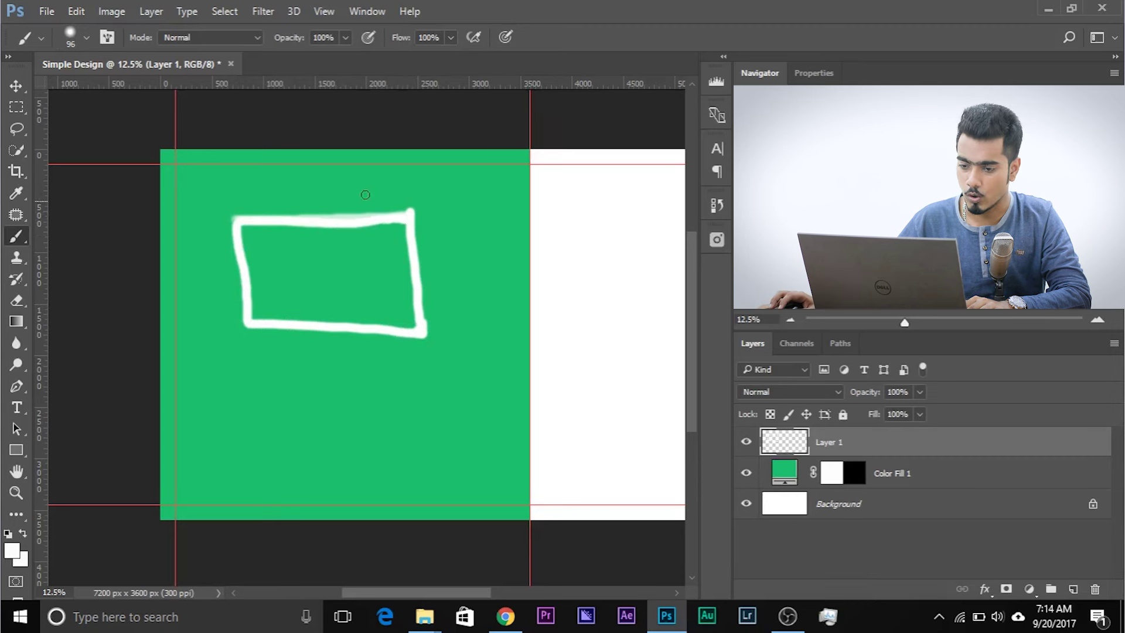
- Handwrite 3 above, 2 to the right, 6000 below and 4000 to the left of the sketched rectangle
mouse_move(321, 172)
left_mouse_down()
mouse_move(340, 179)
mouse_move(330, 196)
left_mouse_up()
left_click_drag(436, 255, 460, 284)
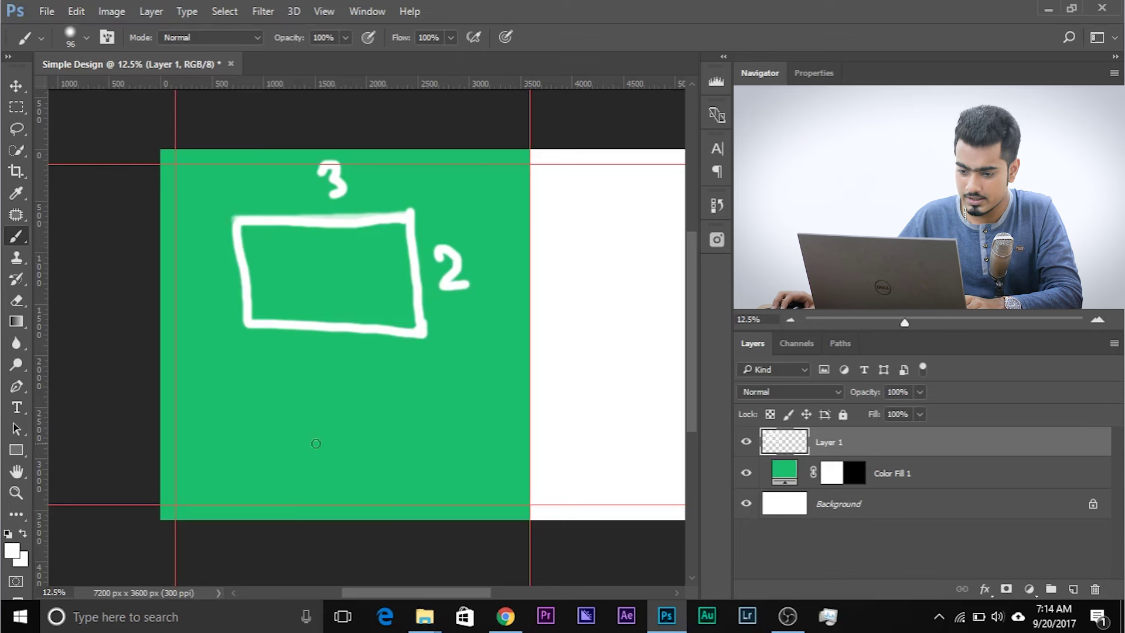
mouse_move(302, 353)
left_mouse_down()
mouse_move(290, 380)
mouse_move(326, 365)
mouse_move(365, 389)
mouse_move(376, 371)
left_mouse_up()
mouse_move(390, 368)
left_mouse_down()
mouse_move(403, 371)
mouse_move(392, 371)
left_mouse_up()
mouse_move(177, 245)
left_mouse_down()
mouse_move(171, 275)
mouse_move(199, 273)
left_mouse_up()
mouse_move(191, 250)
left_mouse_down()
mouse_move(193, 283)
mouse_move(221, 258)
mouse_move(257, 261)
left_mouse_up()
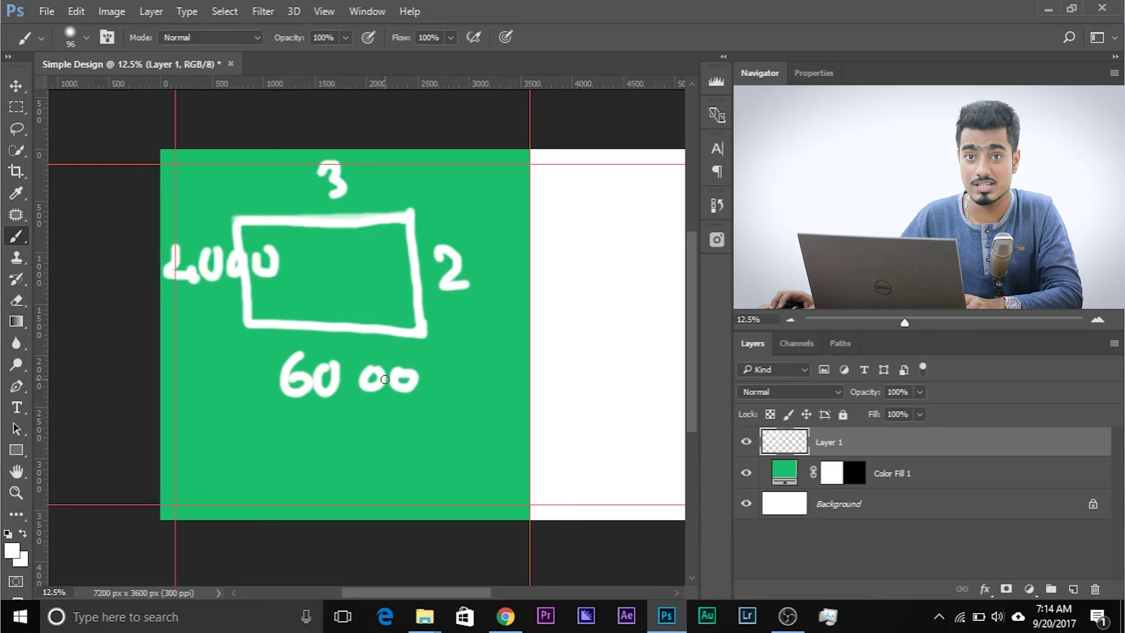
- Extend the handwritten 3 and 2 each with a multiplication by 2000
mouse_move(363, 166)
left_mouse_down()
mouse_move(385, 187)
mouse_move(369, 194)
mouse_move(416, 166)
mouse_move(424, 184)
mouse_move(446, 160)
mouse_move(495, 159)
left_mouse_up()
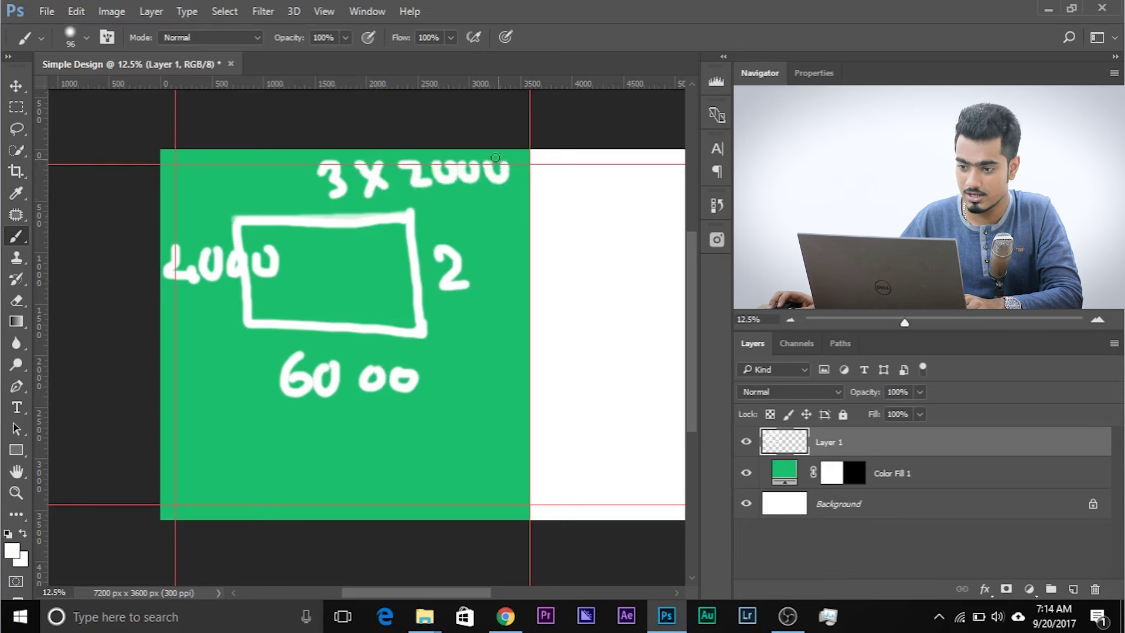
left_click_drag(494, 241, 494, 272)
mouse_move(491, 315)
left_mouse_down()
mouse_move(508, 329)
mouse_move(511, 298)
mouse_move(527, 289)
left_mouse_up()
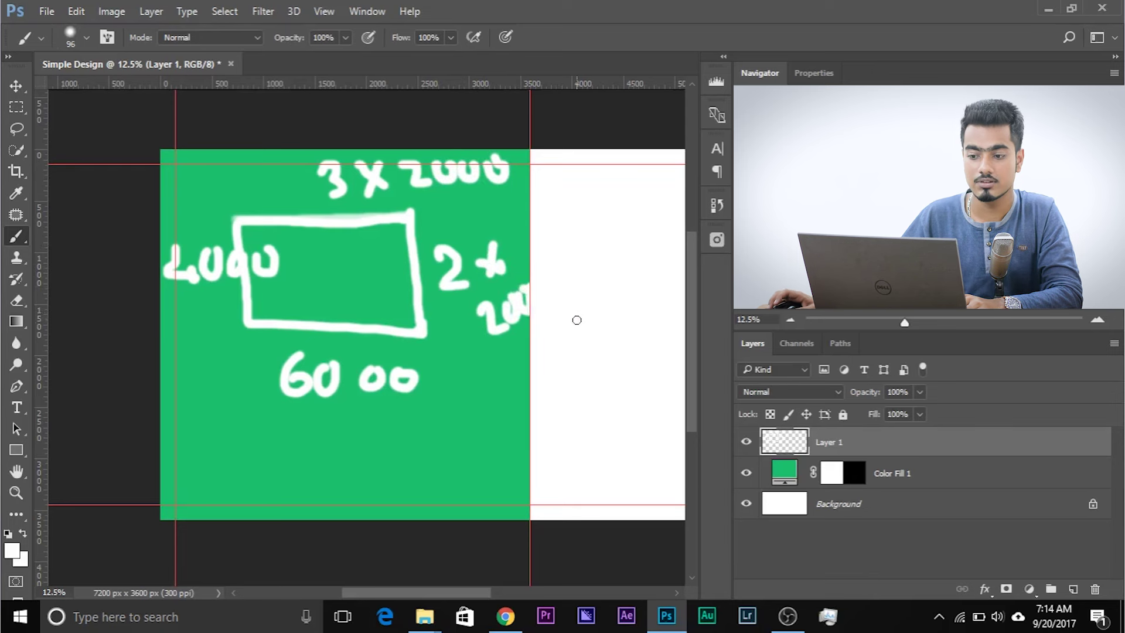
- Sketch a small portrait rectangle labelled 3 high and 2 wide below the first sketch, and delete the sketch layer
mouse_move(336, 420)
left_mouse_down()
mouse_move(290, 418)
mouse_move(283, 454)
mouse_move(296, 515)
mouse_move(367, 490)
mouse_move(350, 505)
left_mouse_up()
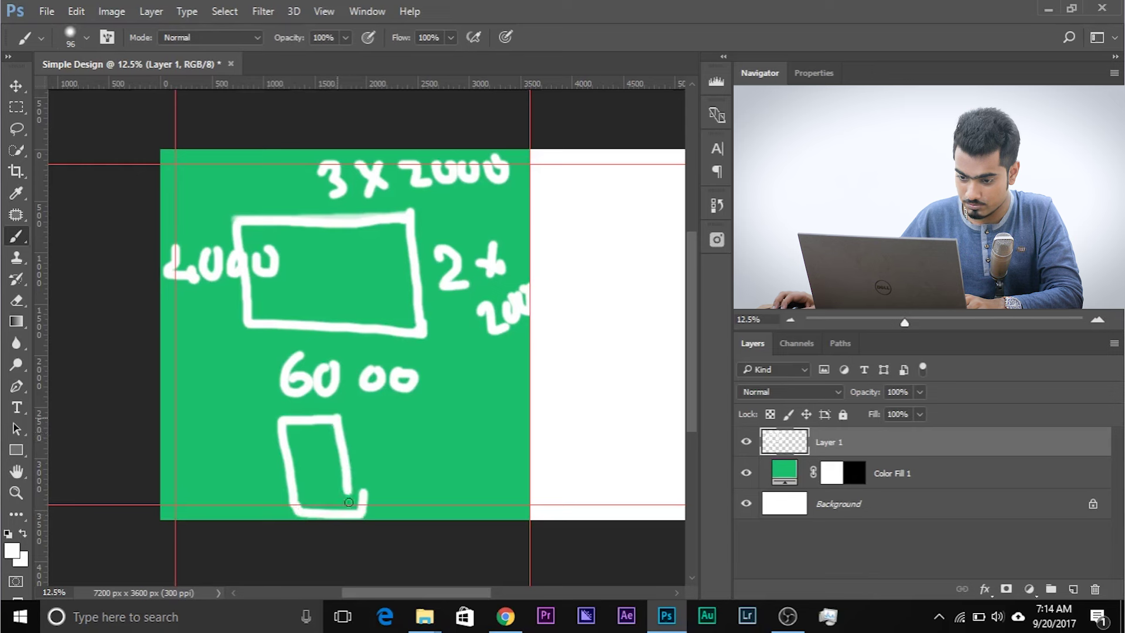
left_click_drag(240, 454, 267, 492)
left_click_drag(313, 402, 335, 415)
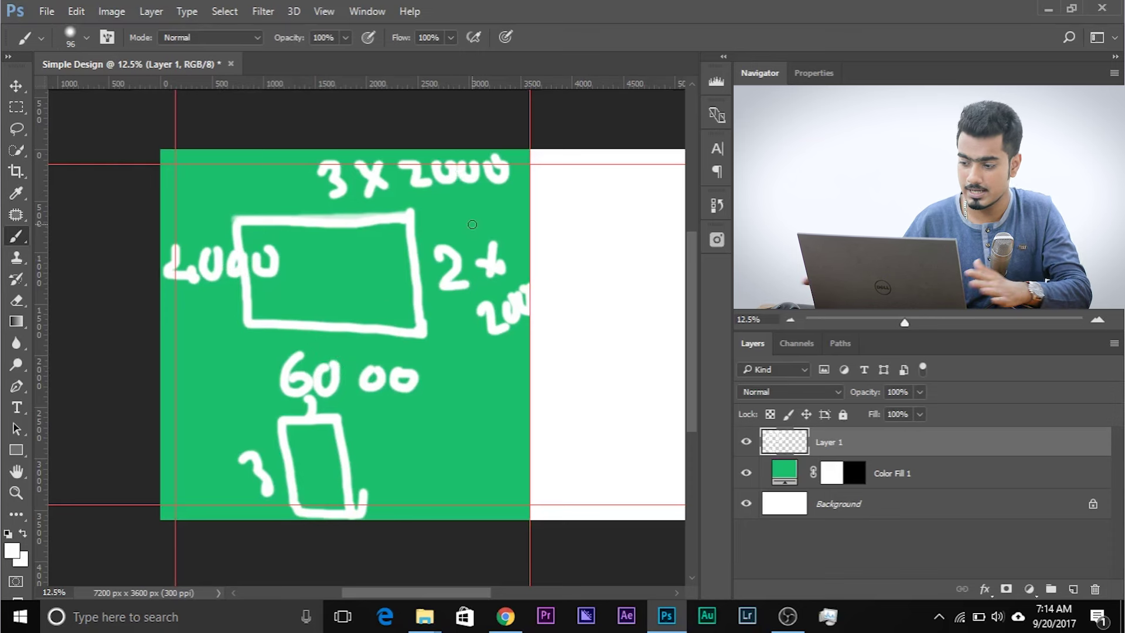
mouse_move(1036, 449)
left_mouse_down()
mouse_move(1037, 548)
mouse_move(1095, 588)
left_mouse_up()
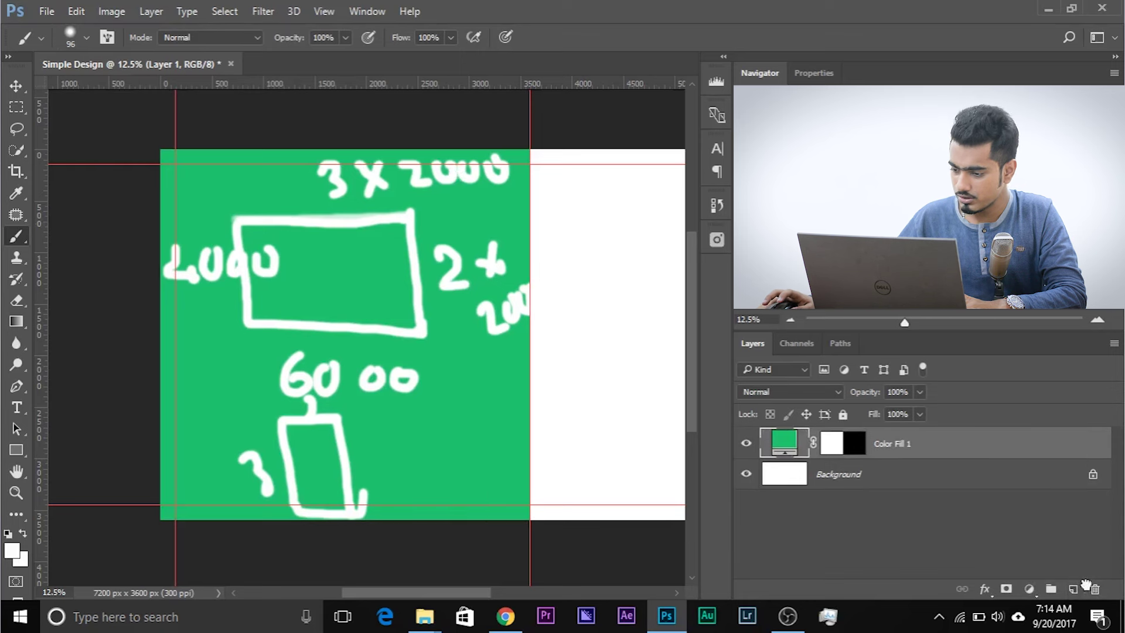
- Create a black rectangle shape 200 px wide and 300 px high in the green half
left_click(18, 450)
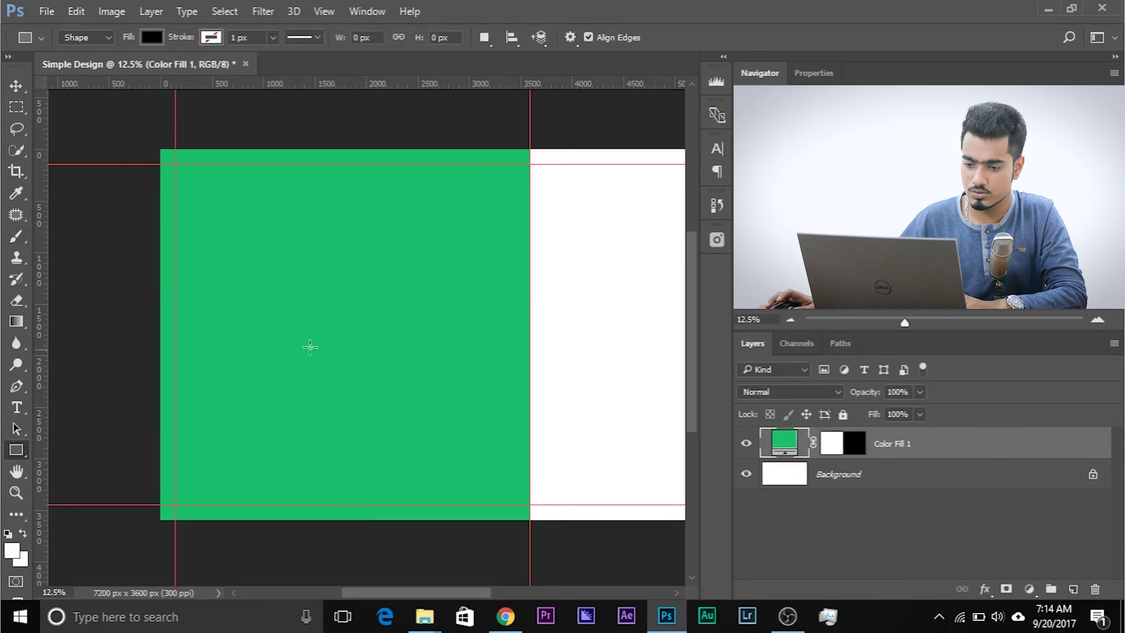
left_click(319, 306)
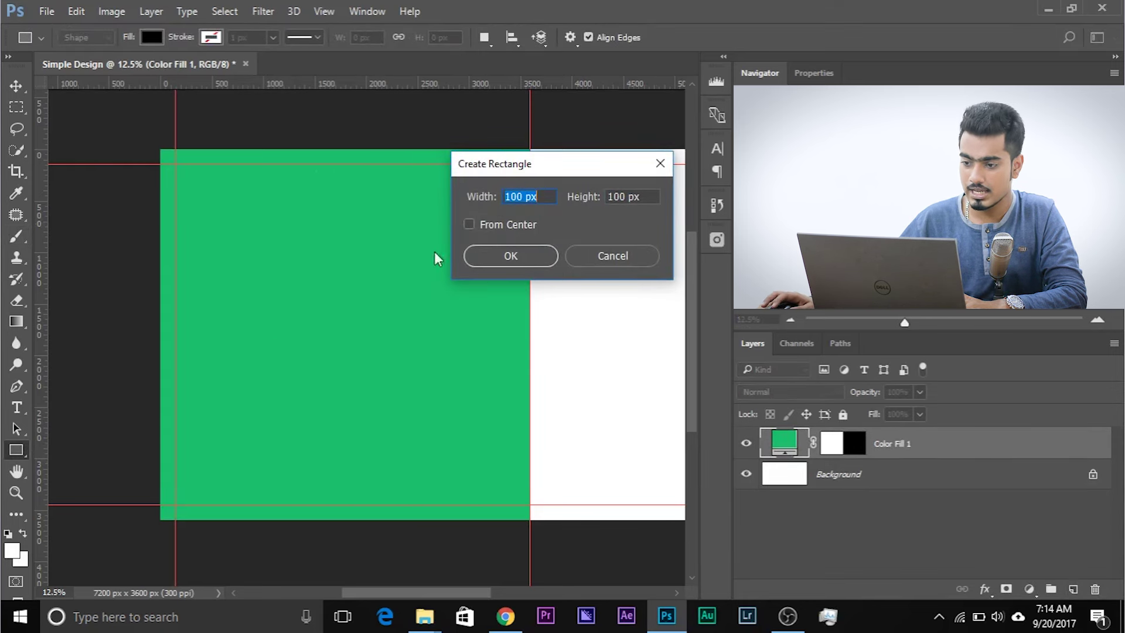
left_click_drag(548, 170, 459, 172)
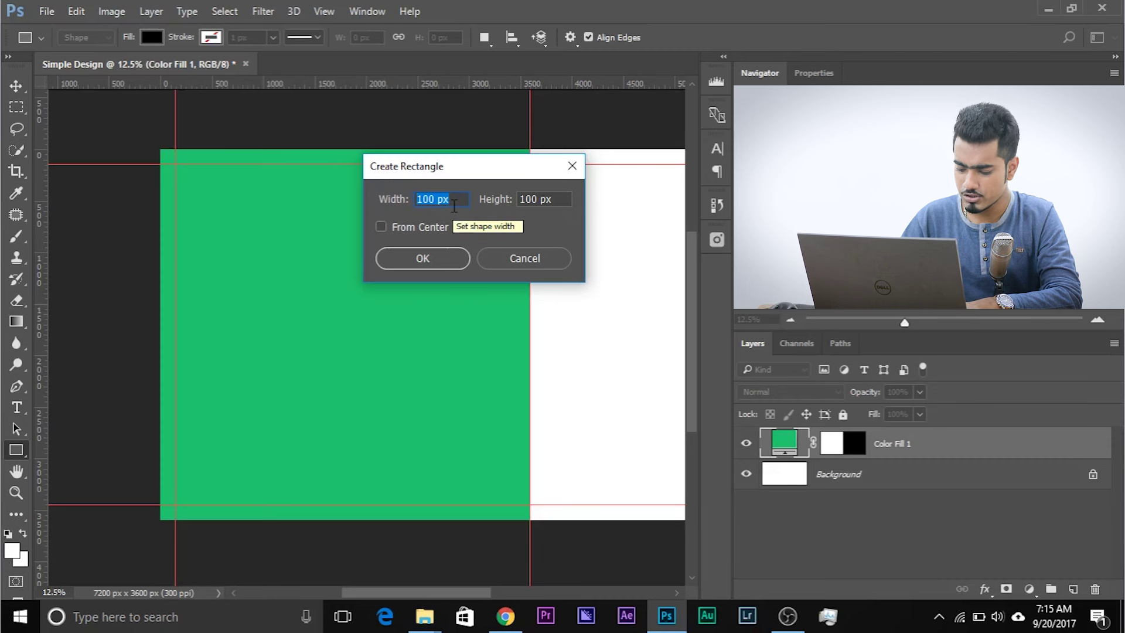
type("200")
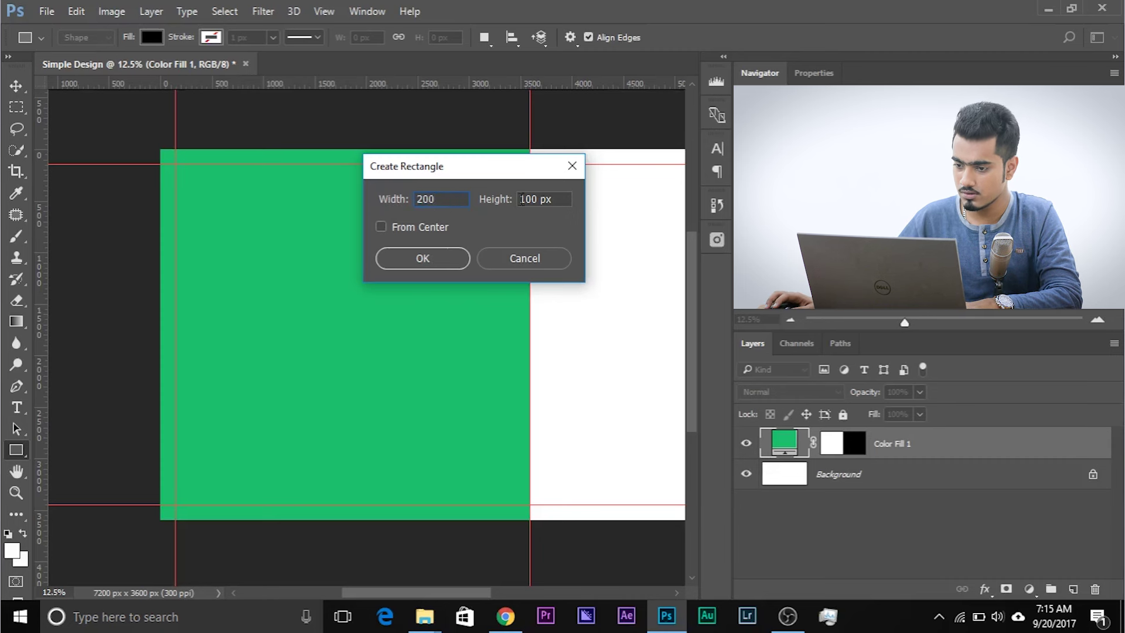
key("Tab")
type("300")
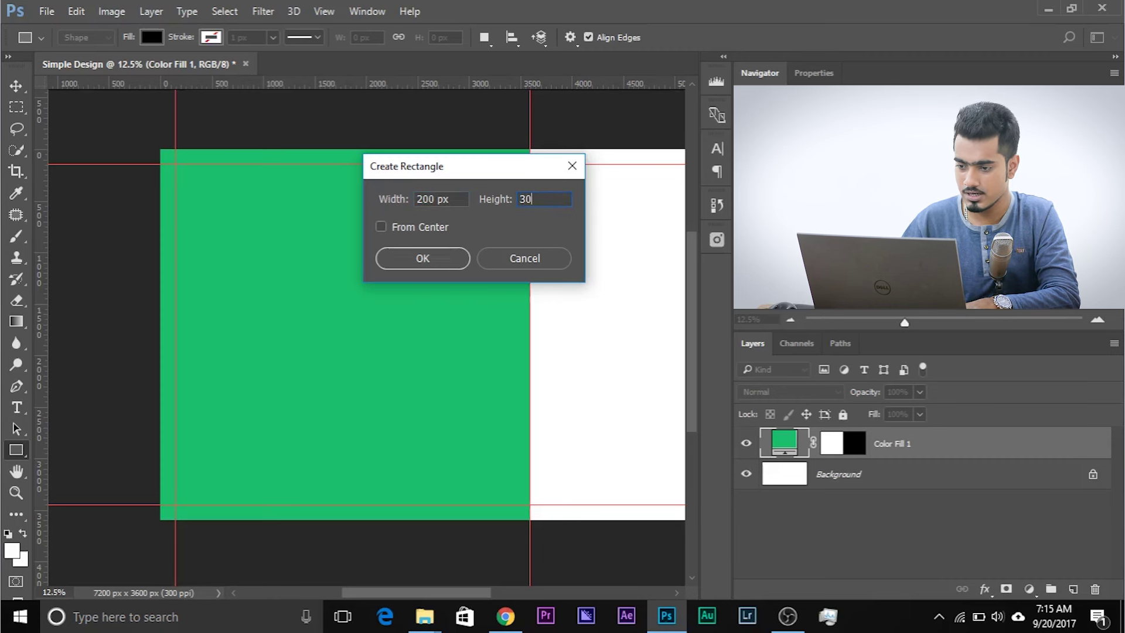
left_click(398, 253)
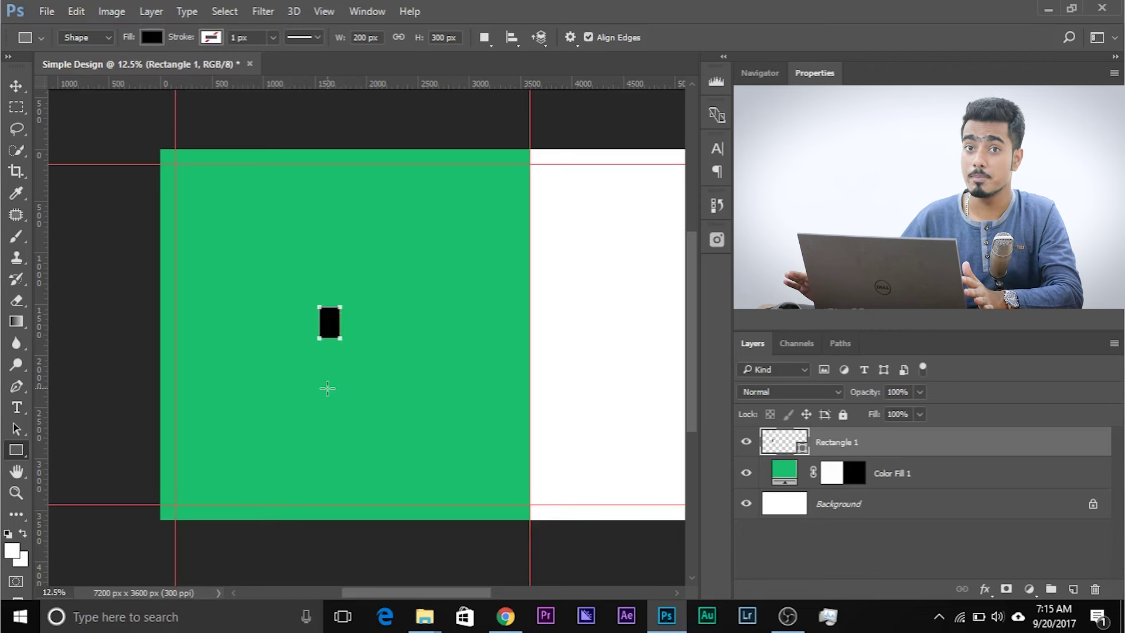
- Scale the black rectangle proportionally to about 773% and shift it slightly right within the green half
left_click(17, 87)
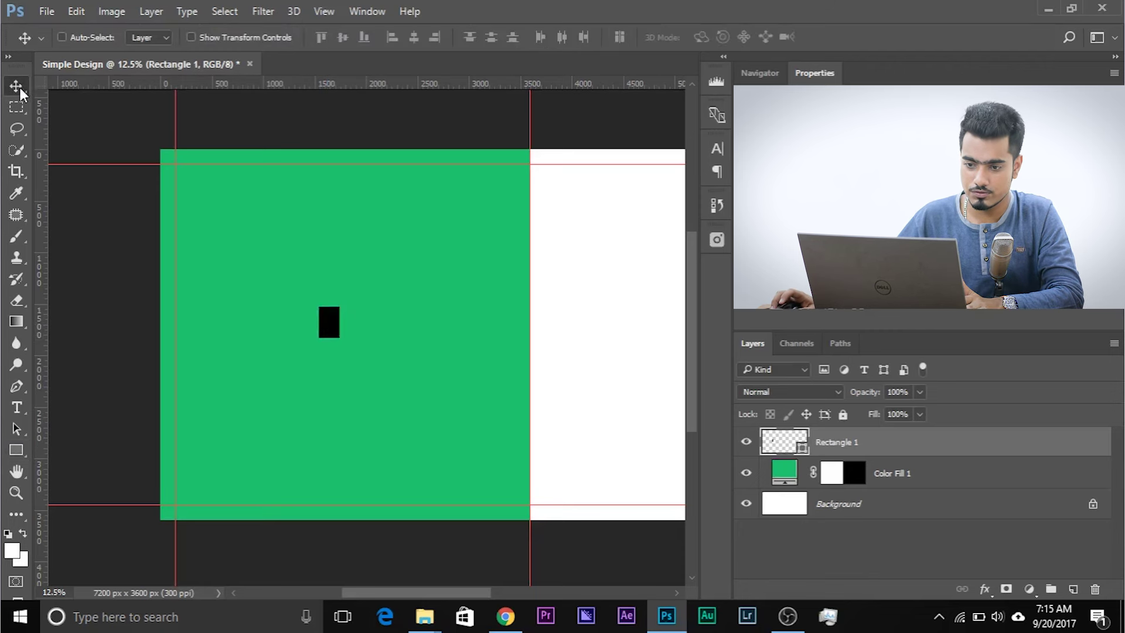
key("ctrl+t")
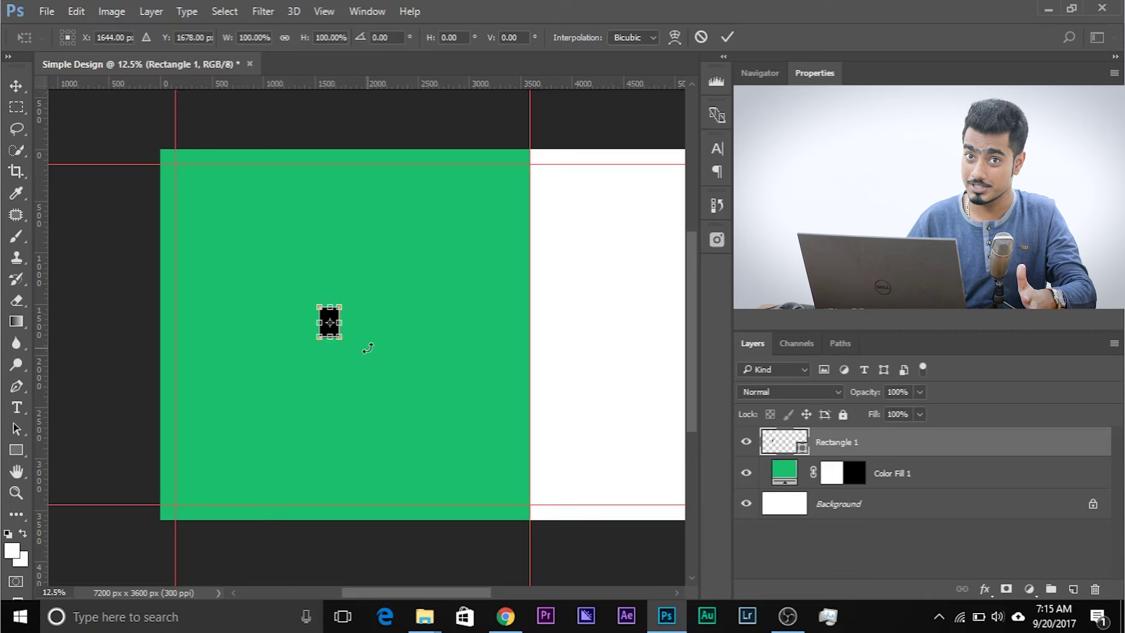
left_click_drag(338, 343, 356, 363)
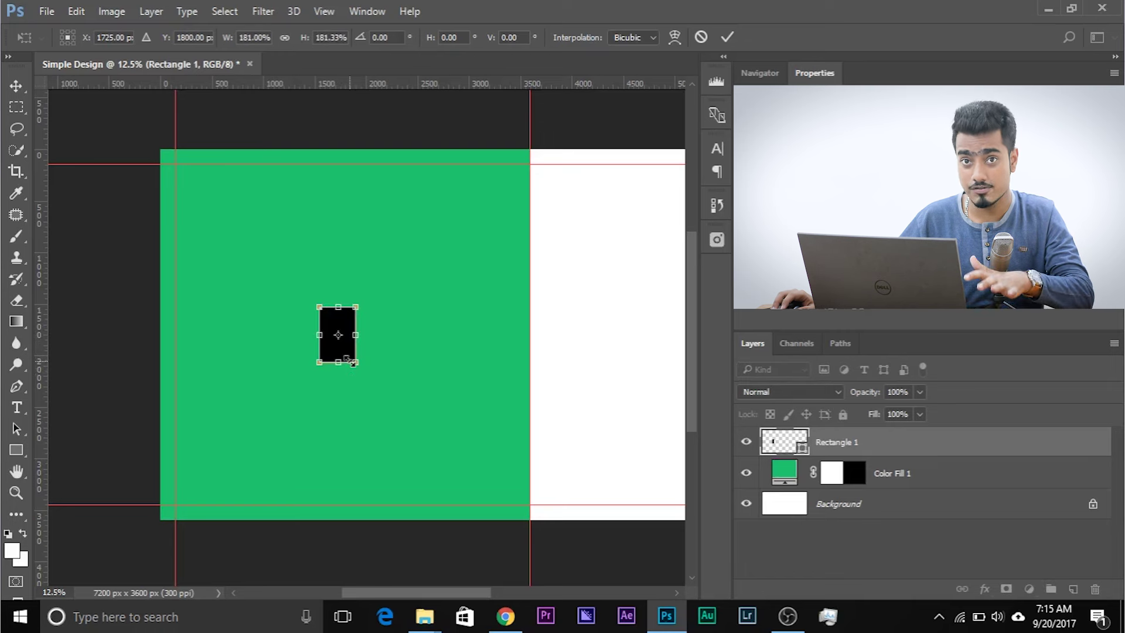
left_click_drag(356, 364, 403, 458)
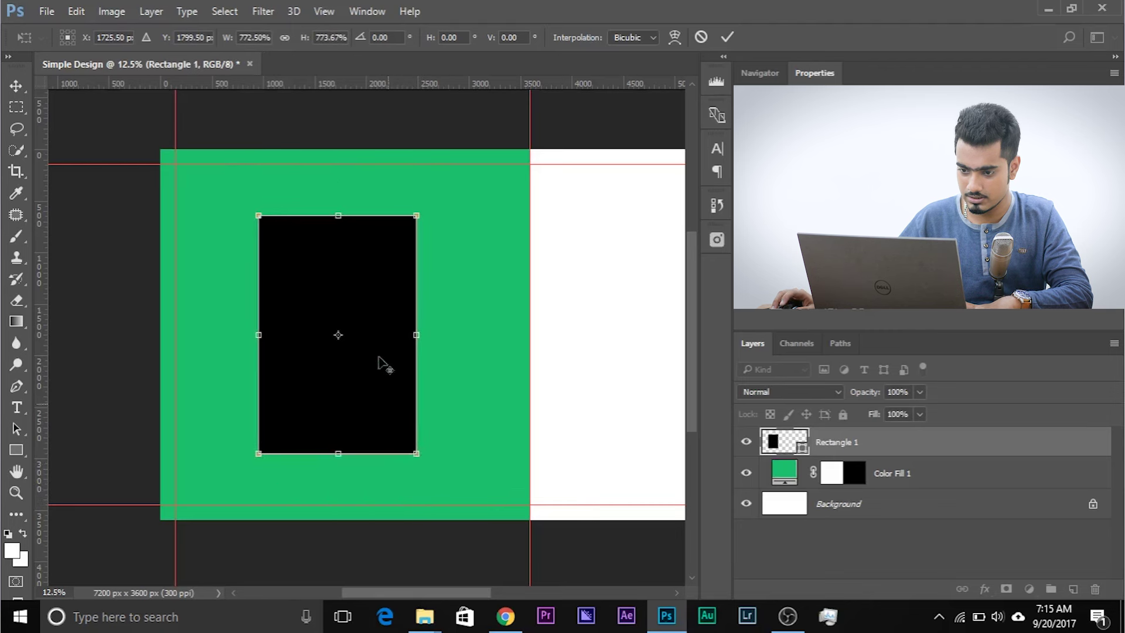
left_click_drag(359, 271, 367, 271)
key("Return")
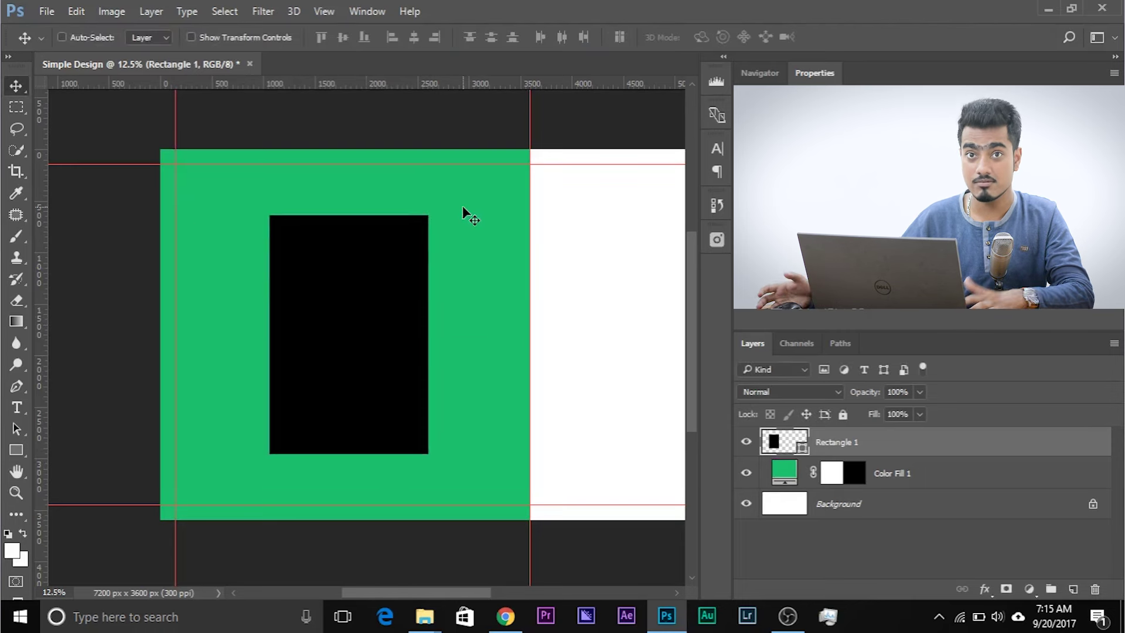
- Centre the black rectangle horizontally in the green half, using a marquee selection spanning its full width, and clear the selection
left_click(15, 106)
left_click(88, 107)
left_click_drag(160, 152, 530, 271)
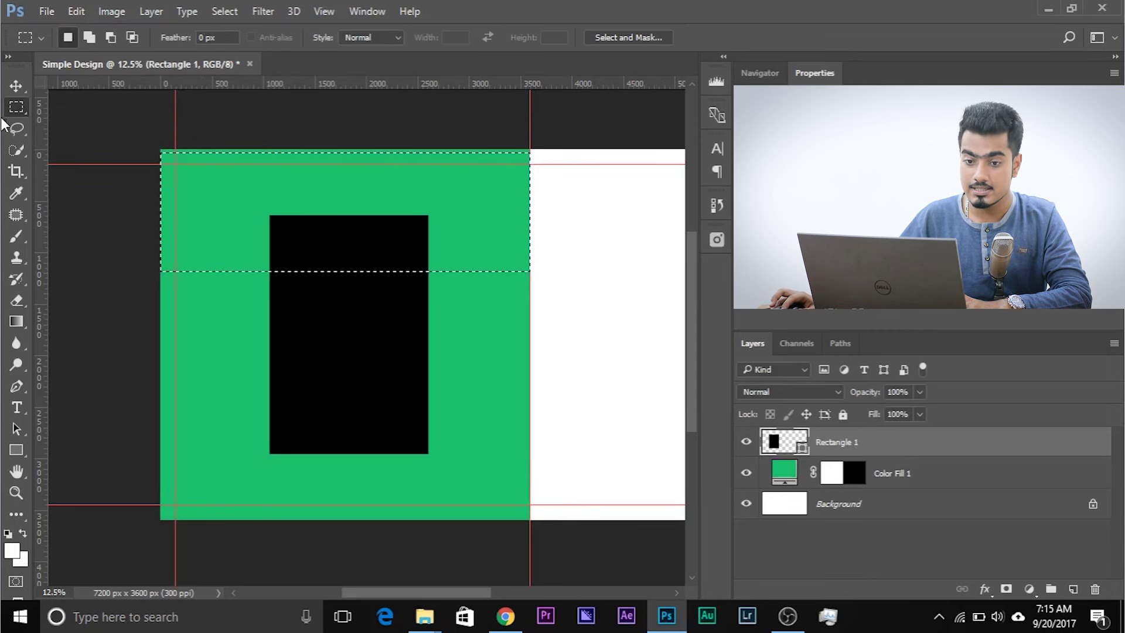
left_click(13, 88)
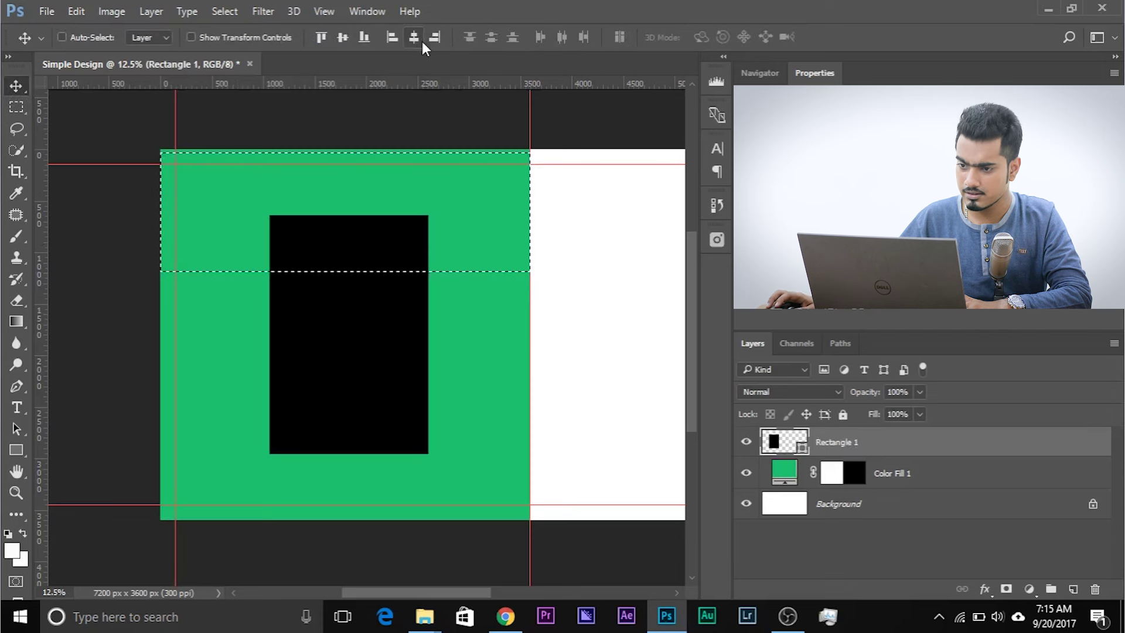
left_click(414, 38)
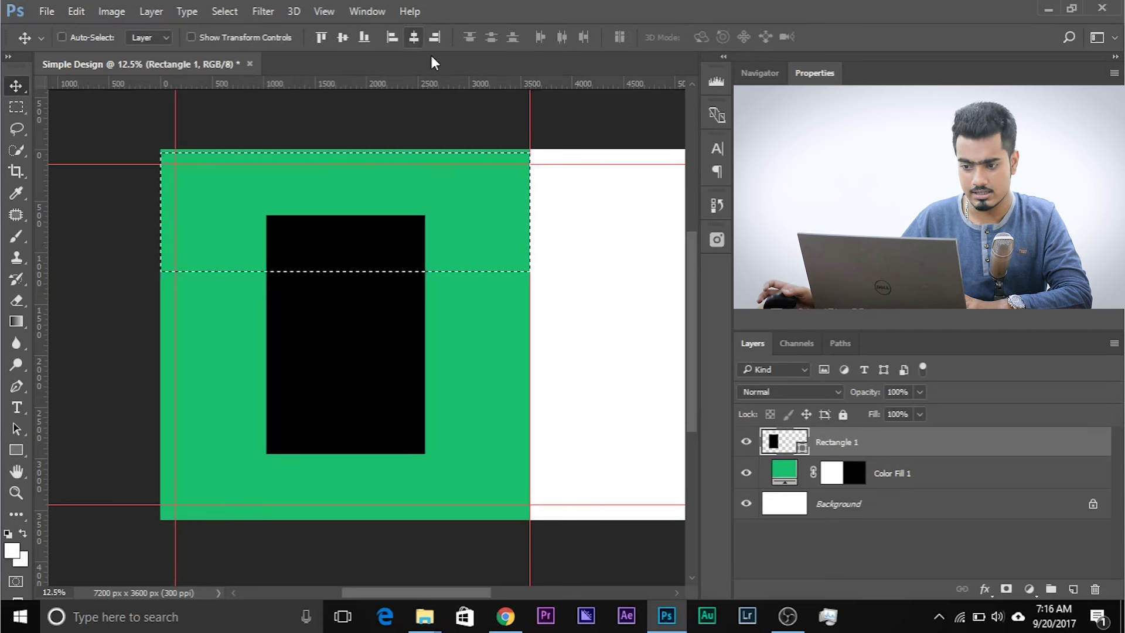
key("ctrl+d")
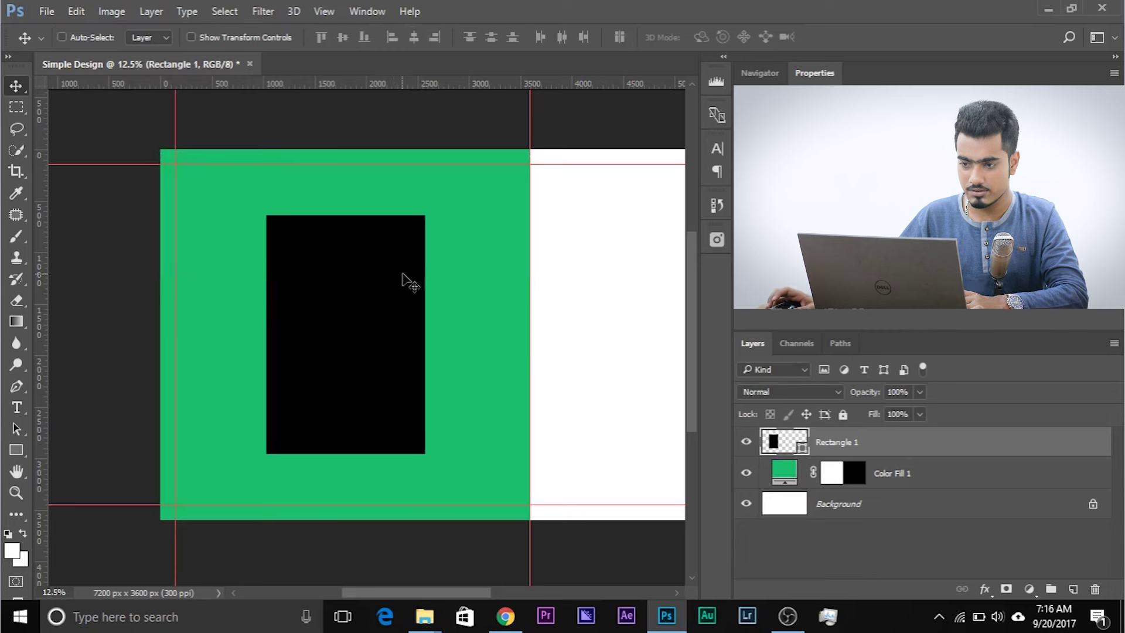
- Select the whole canvas, align the rectangle to its vertical centre, and clear the selection
key("ctrl")
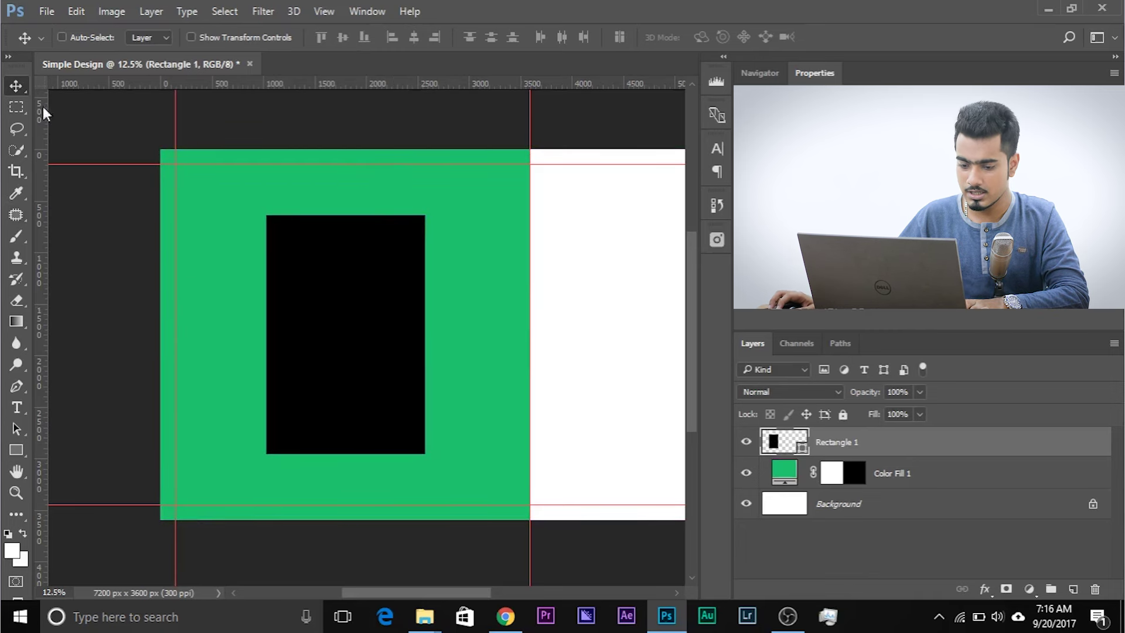
key("ctrl")
key("ctrl+a")
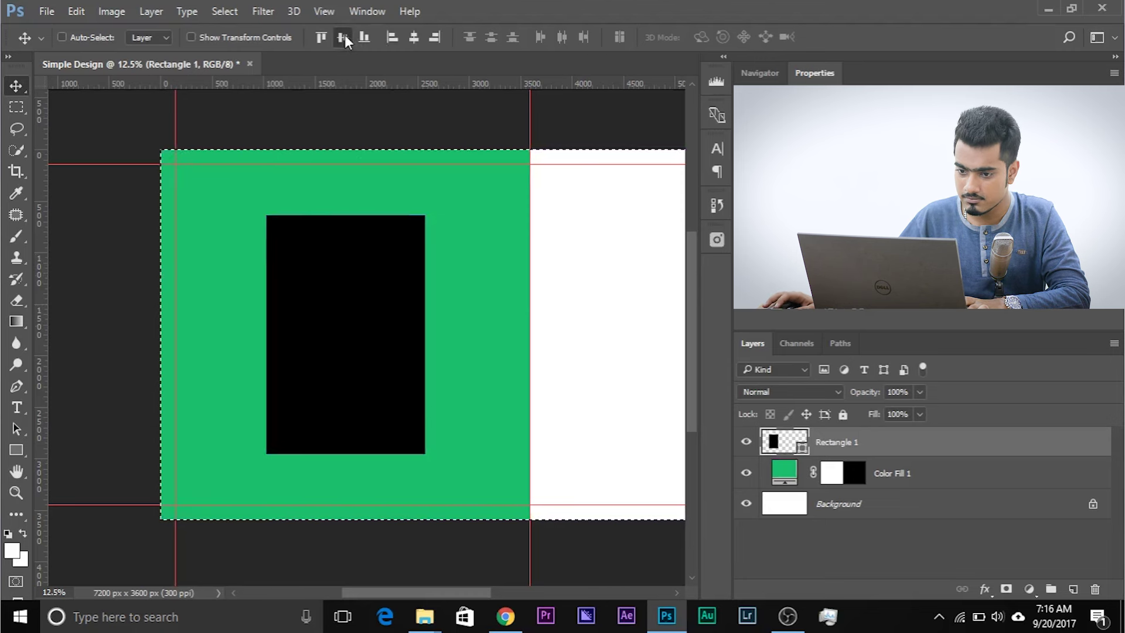
key("ctrl+d")
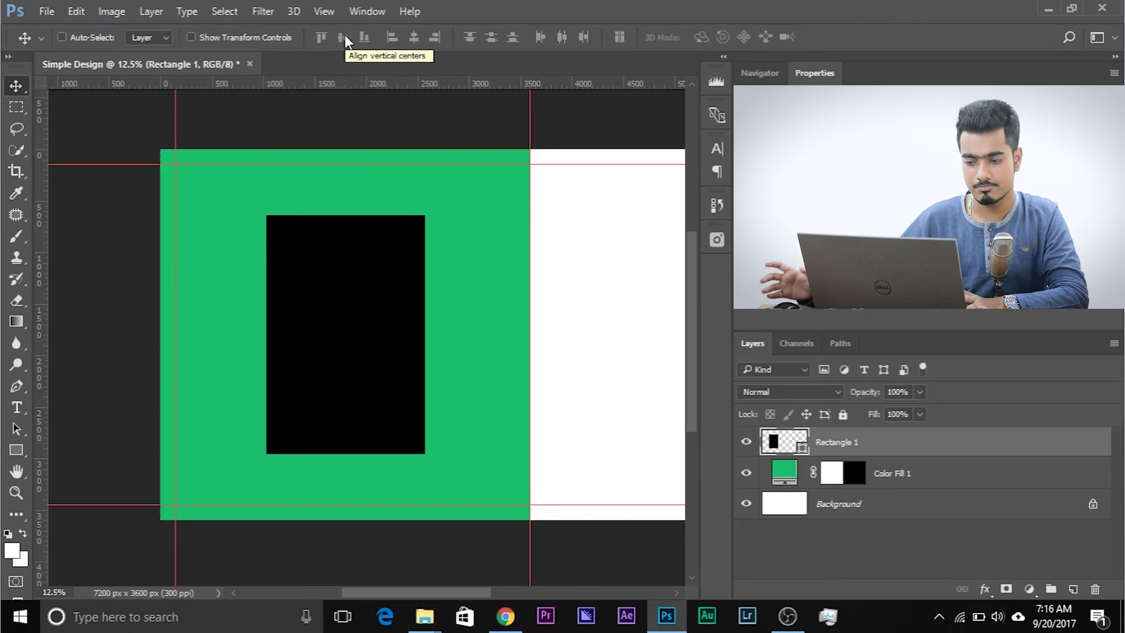
- Set the rectangle's fill colour to grey 808080
double_click(783, 441)
left_click(678, 395)
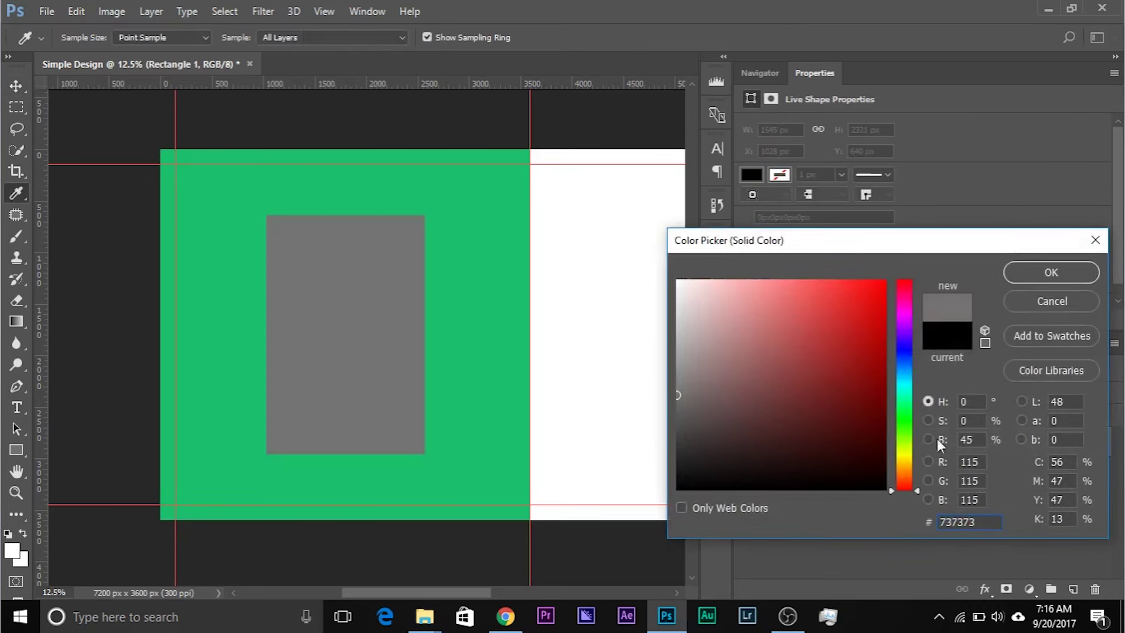
left_click_drag(1002, 527, 853, 538)
type("808080")
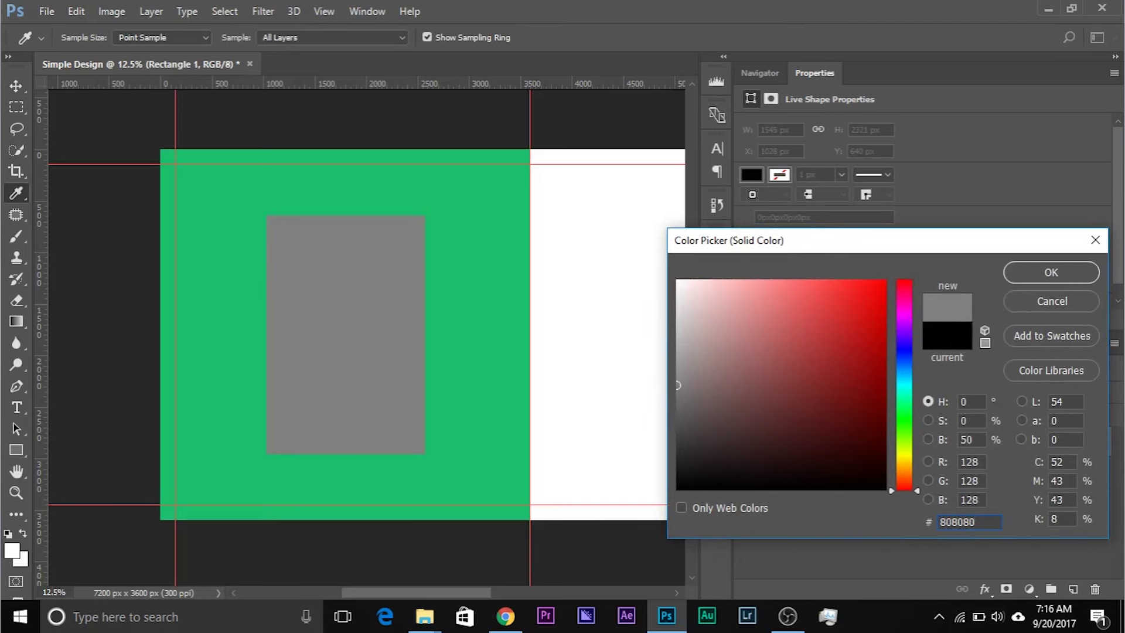
key("Return")
key("v")
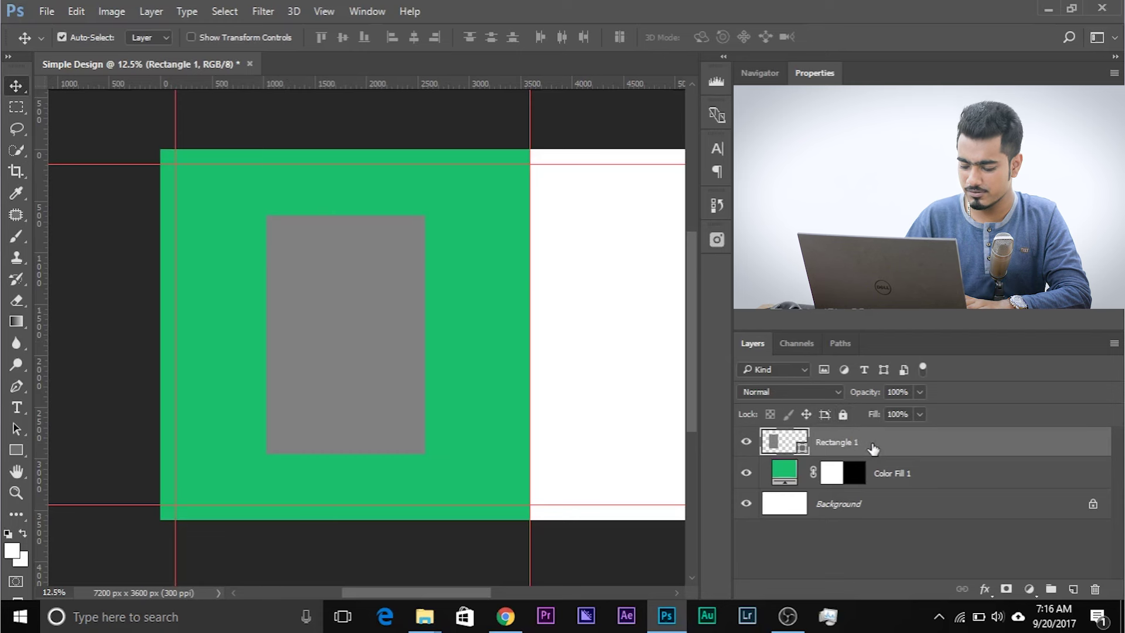
- Duplicate the grey rectangle, place the copy's layer beneath the original and fill the copy with white ffffff
key("ctrl+j")
left_click_drag(889, 446, 879, 487)
double_click(784, 472)
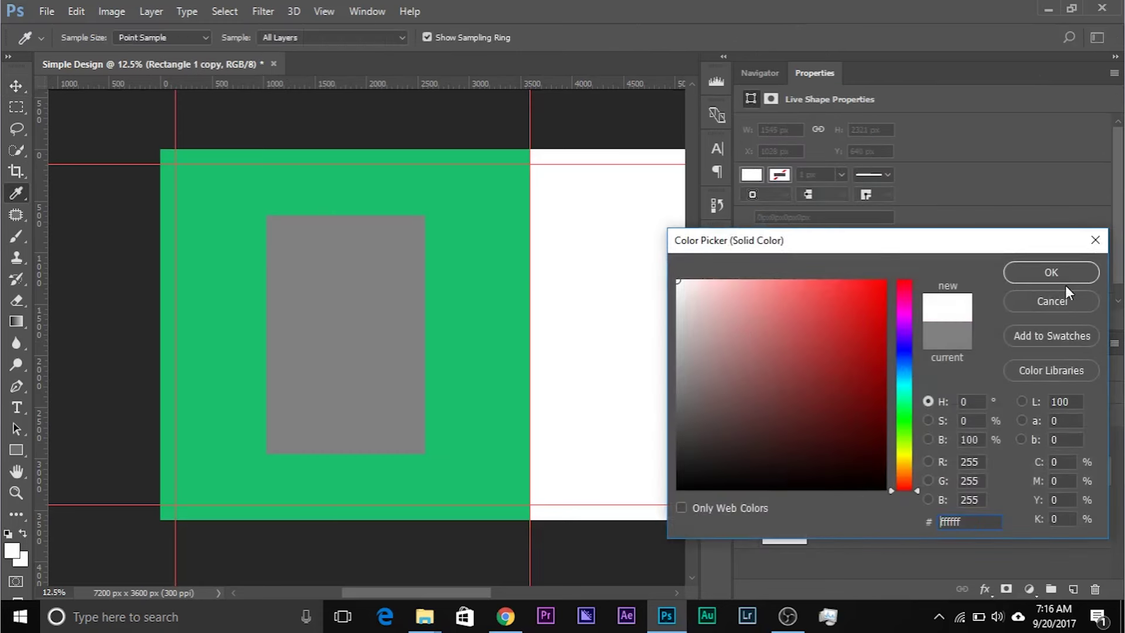
left_click(1070, 274)
- Try to scale the white copy up proportionally from its centre to form a border around the grey rectangle, and inspect the border
key("ctrl+t")
left_click_drag(425, 453, 433, 465)
key("Return")
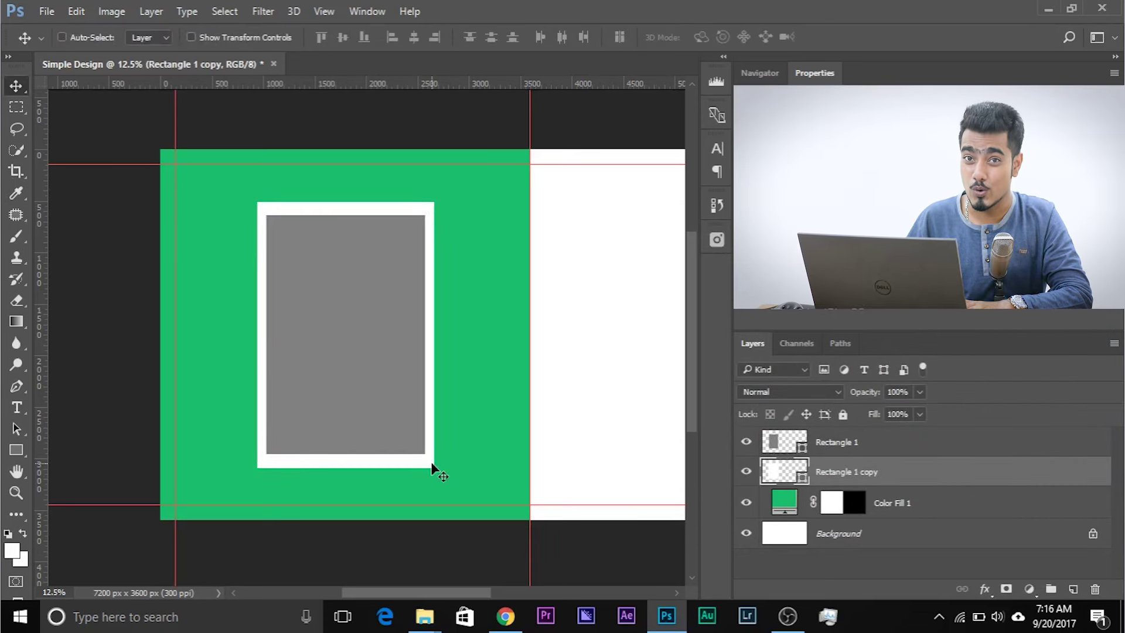
key("ctrl+plus")
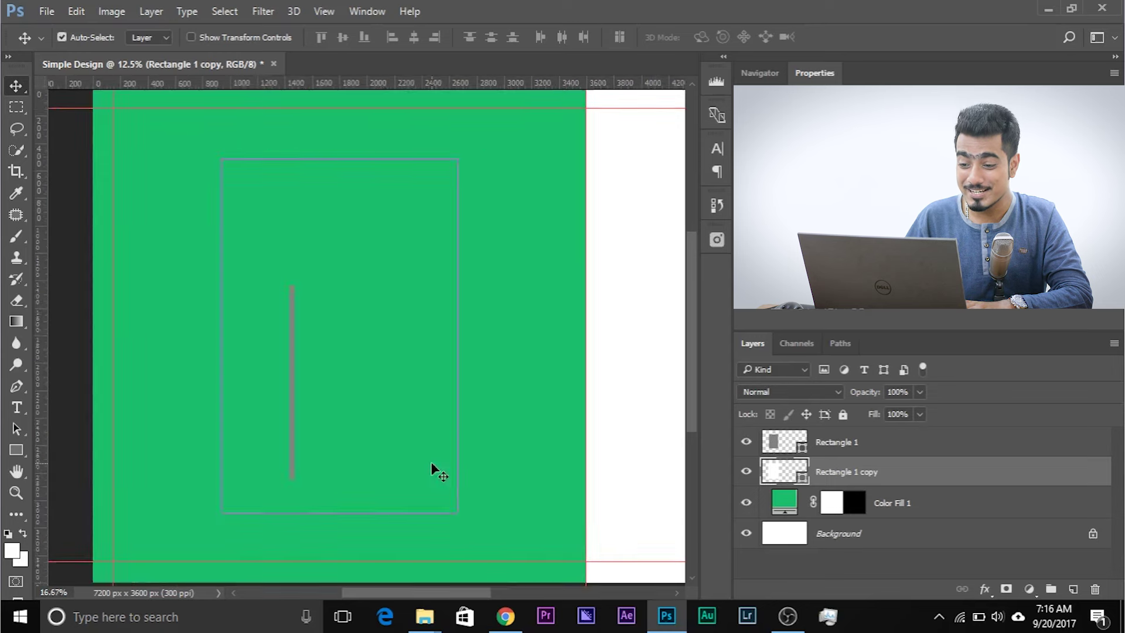
left_click_drag(316, 400, 281, 294)
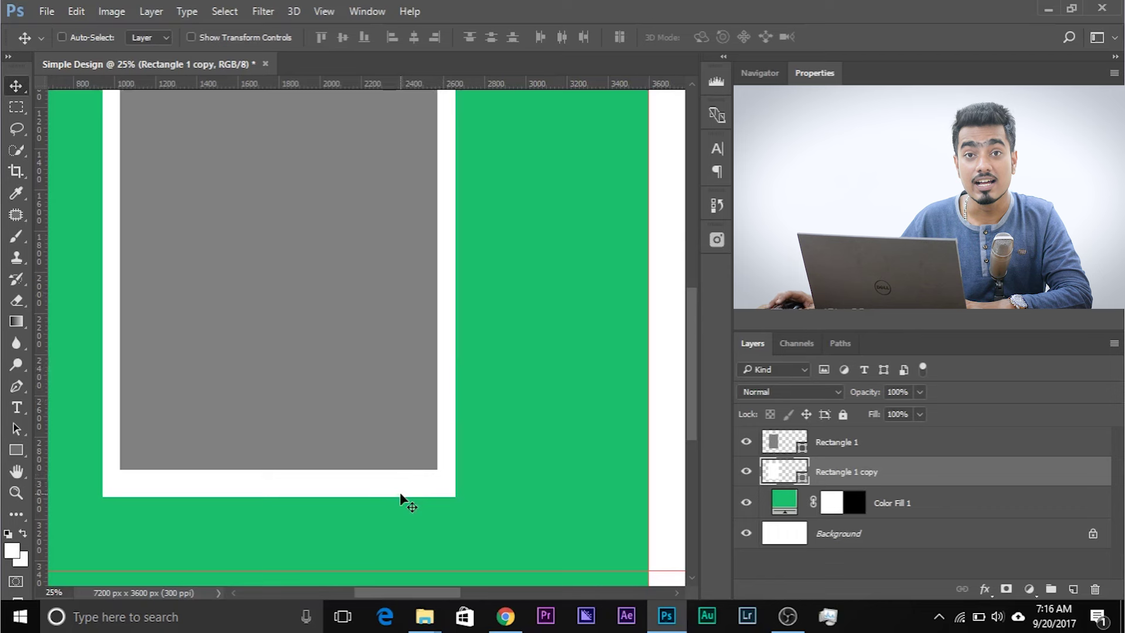
key("ctrl+minus")
key("ctrl+minus")
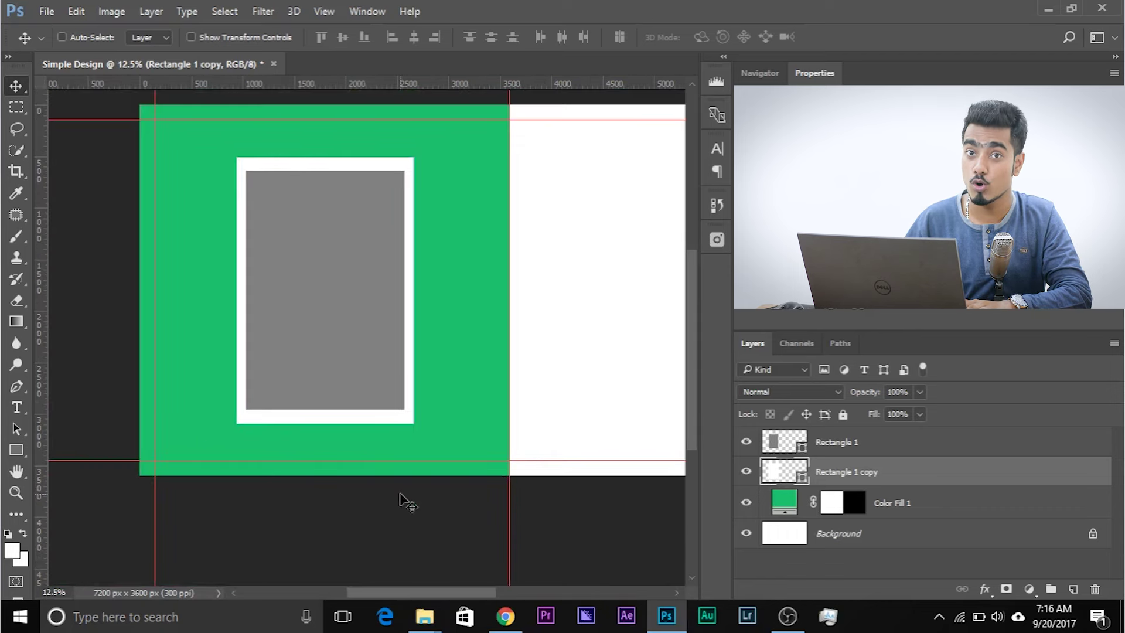
- Undo the white copy's scaling, recolouring and duplication, leaving only the original grey rectangle
key("ctrl+z")
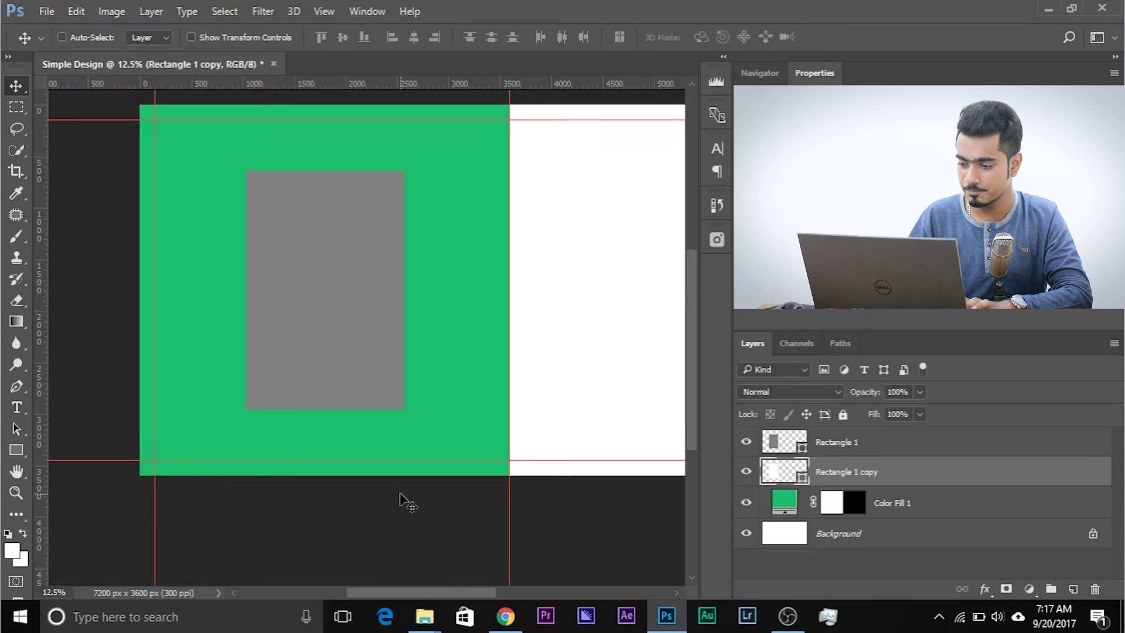
key("ctrl+alt+z")
key("ctrl+alt+z")
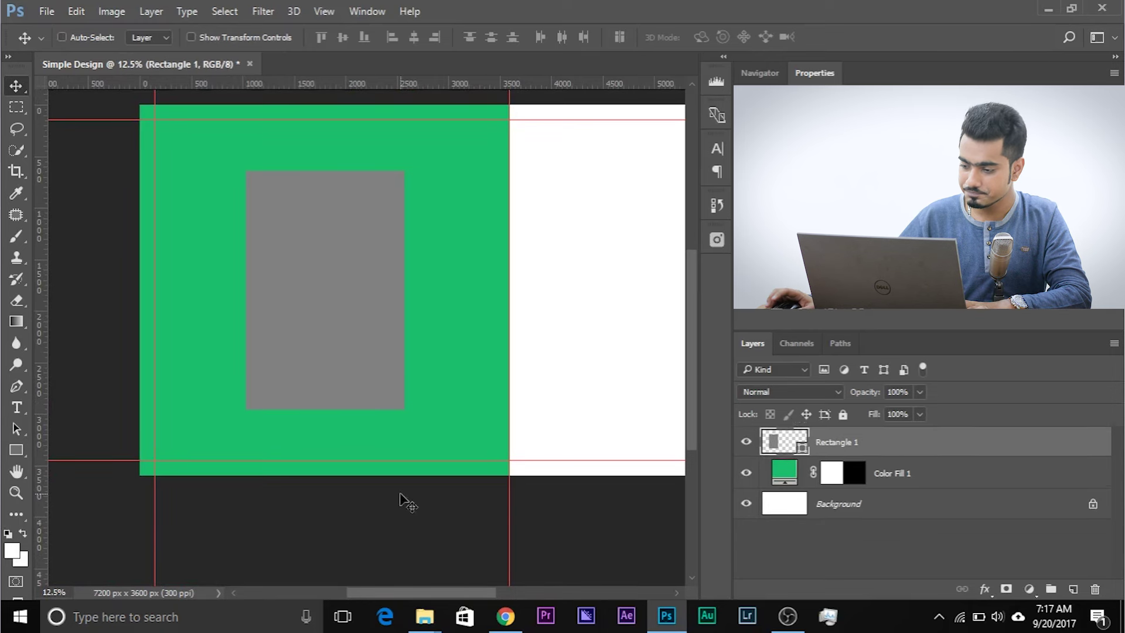
key("ctrl")
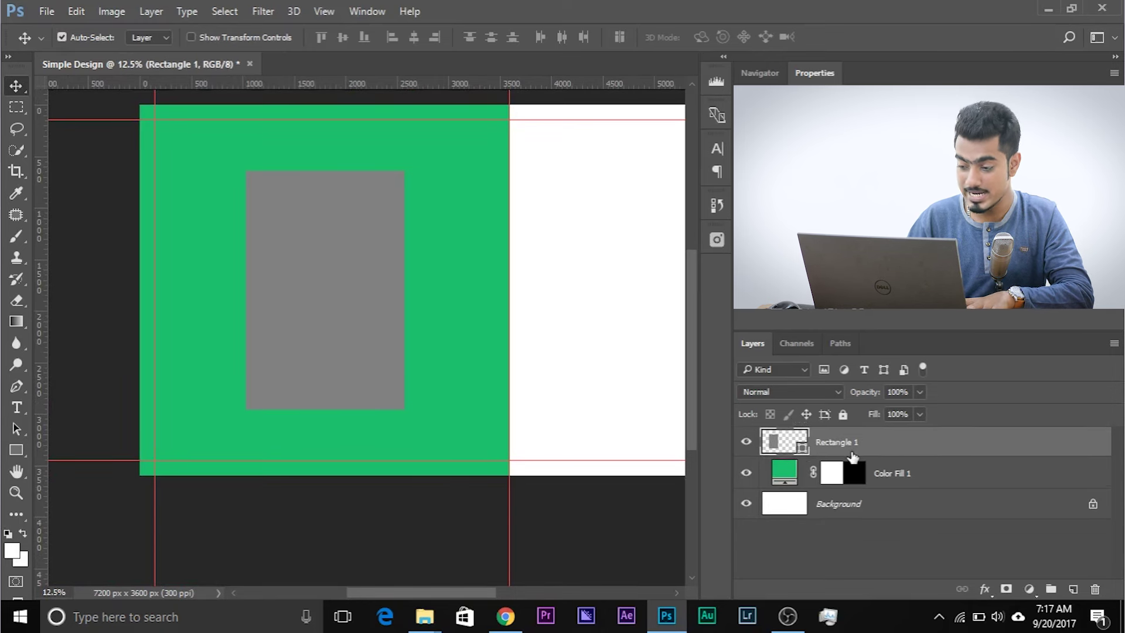
- Duplicate the grey rectangle and set the copy's fill colour to white
key("ctrl+j")
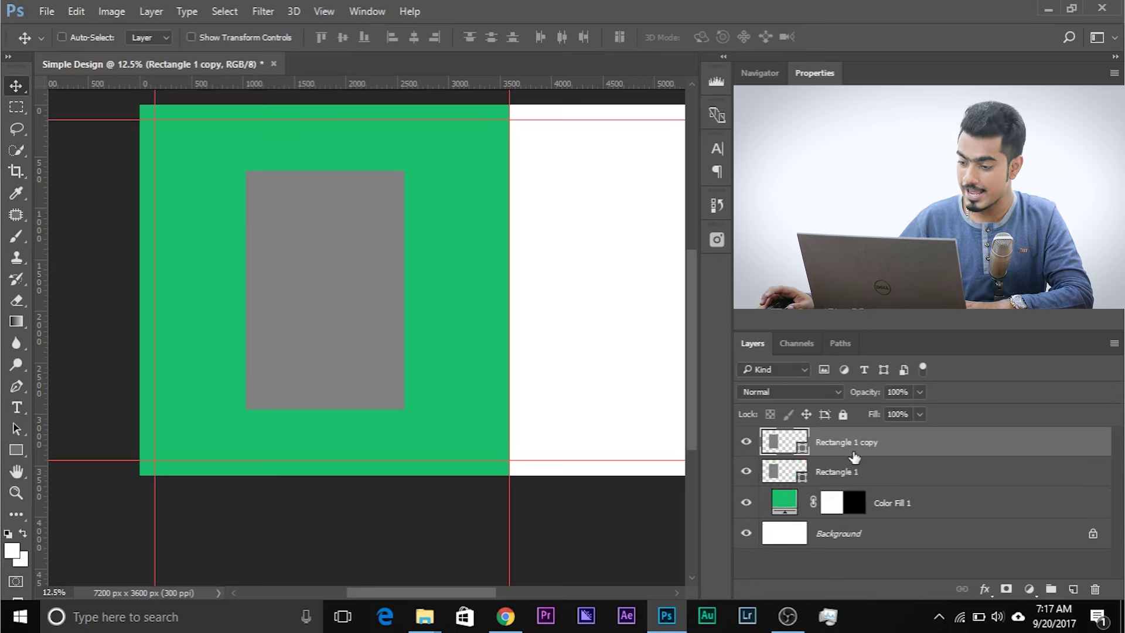
double_click(786, 449)
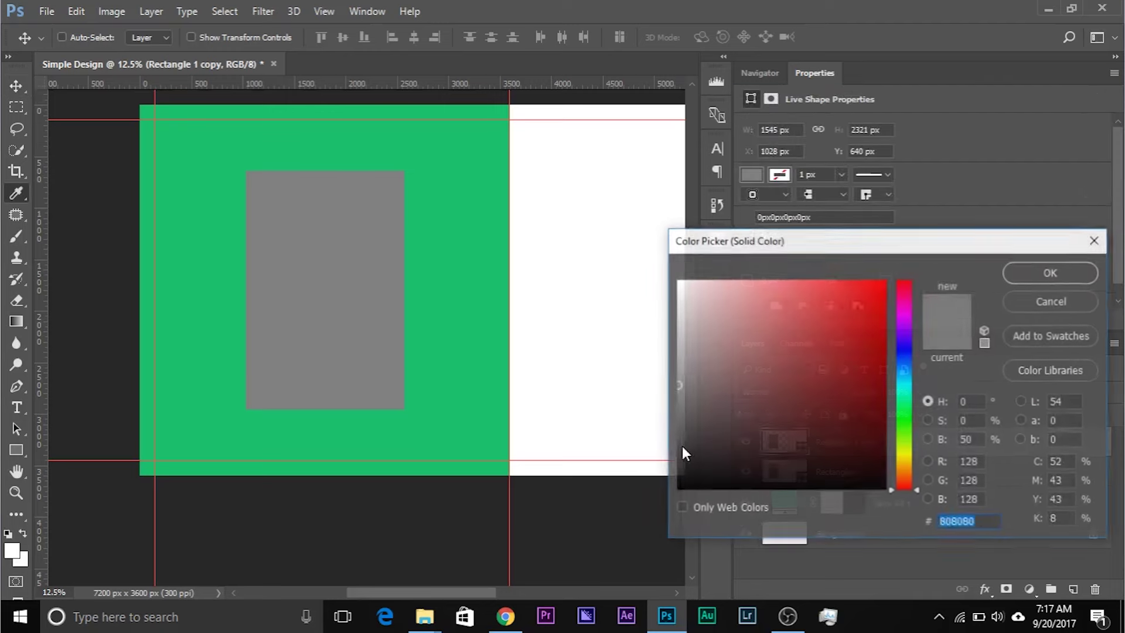
left_click(648, 279)
left_click(1021, 272)
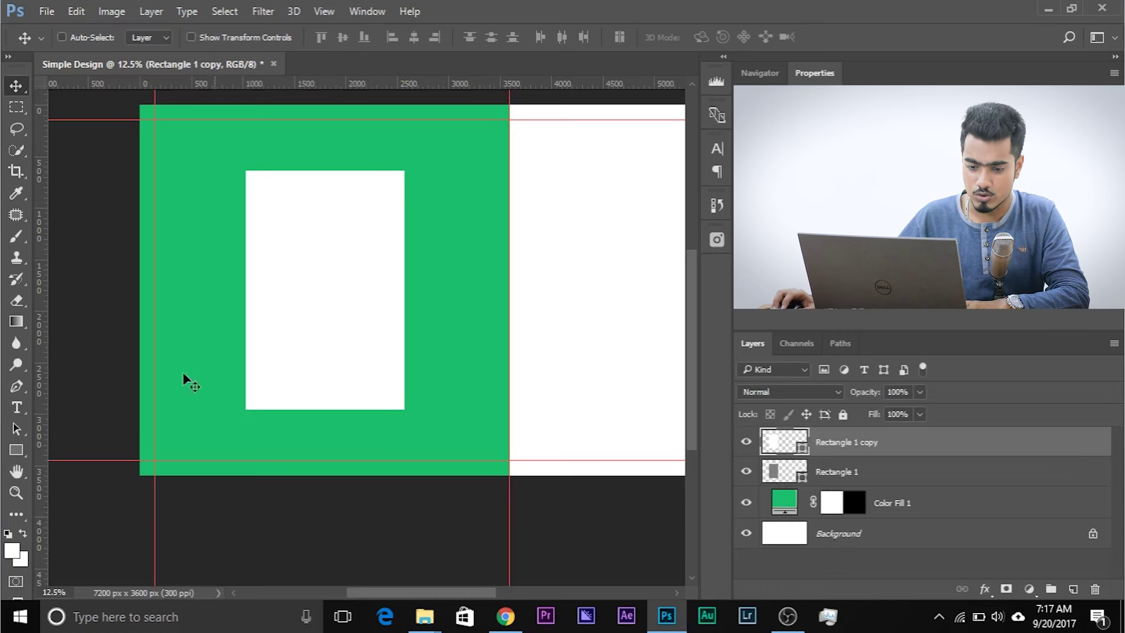
- Give the white rectangle copy a solid white stroke
left_click(17, 448)
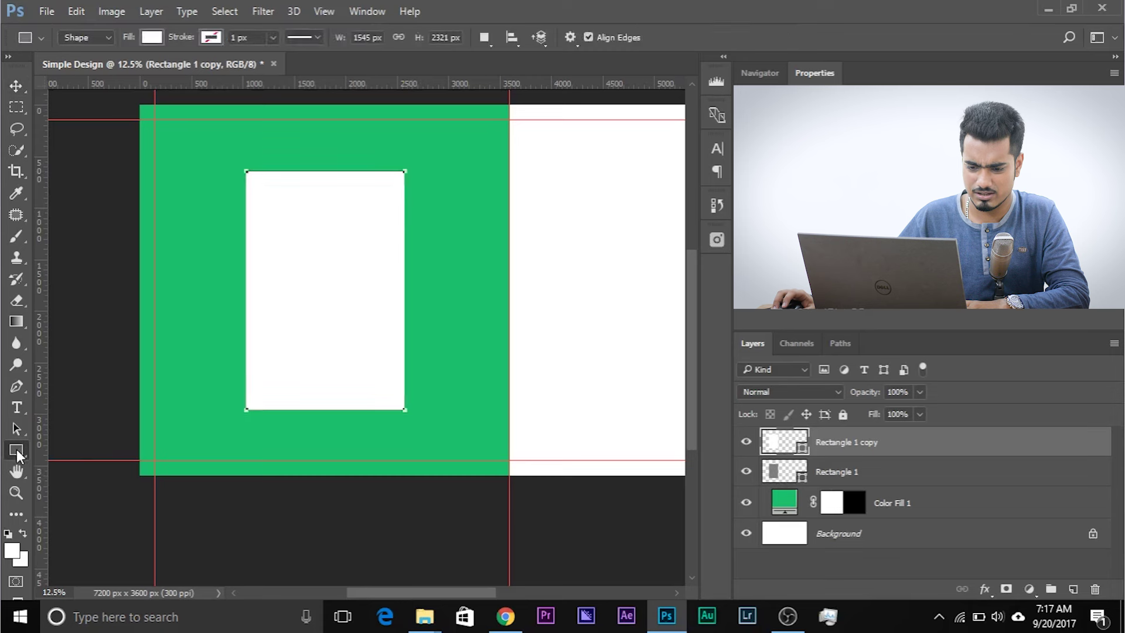
left_click(206, 40)
left_click(217, 35)
left_click(217, 35)
left_click(288, 70)
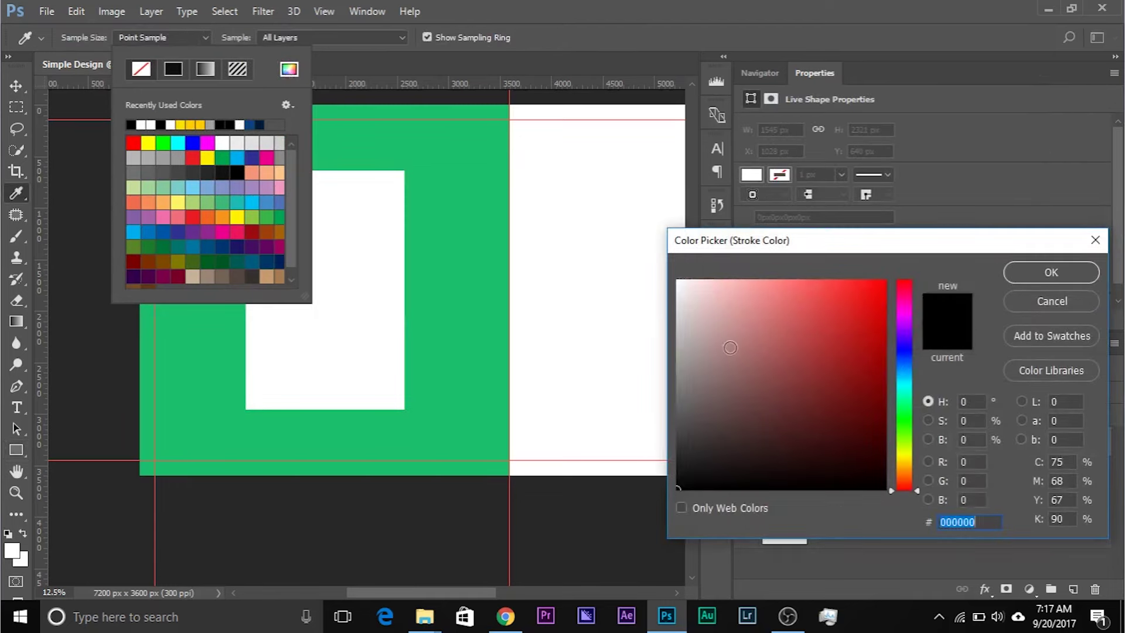
left_click(1050, 271)
- Set the white rectangle copy's stroke alignment to Outside
left_click(381, 12)
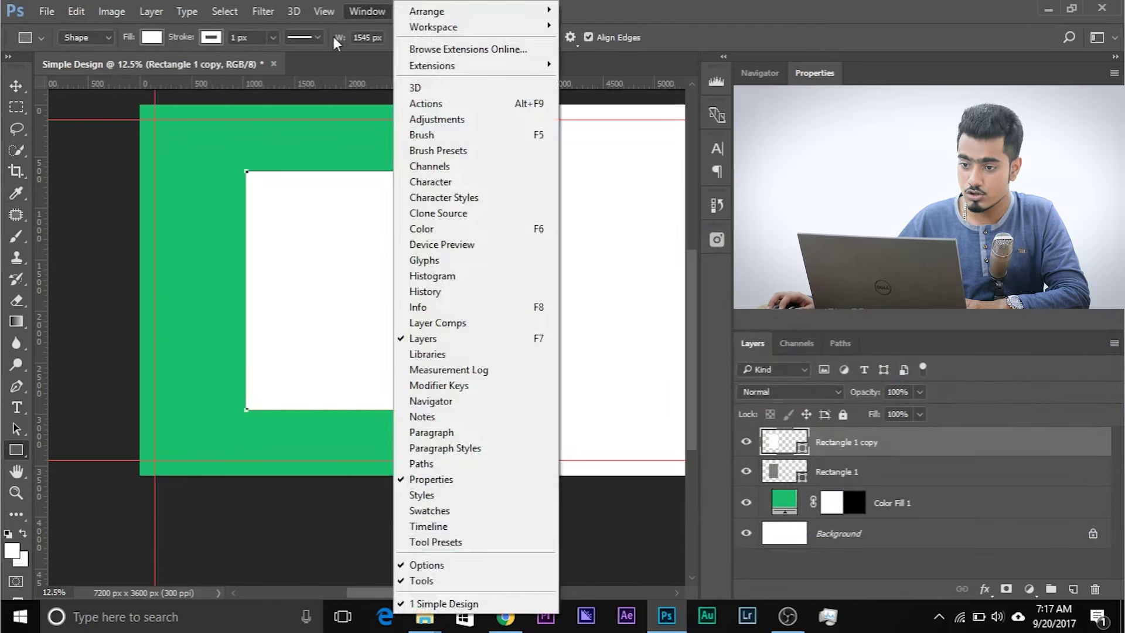
left_click(315, 37)
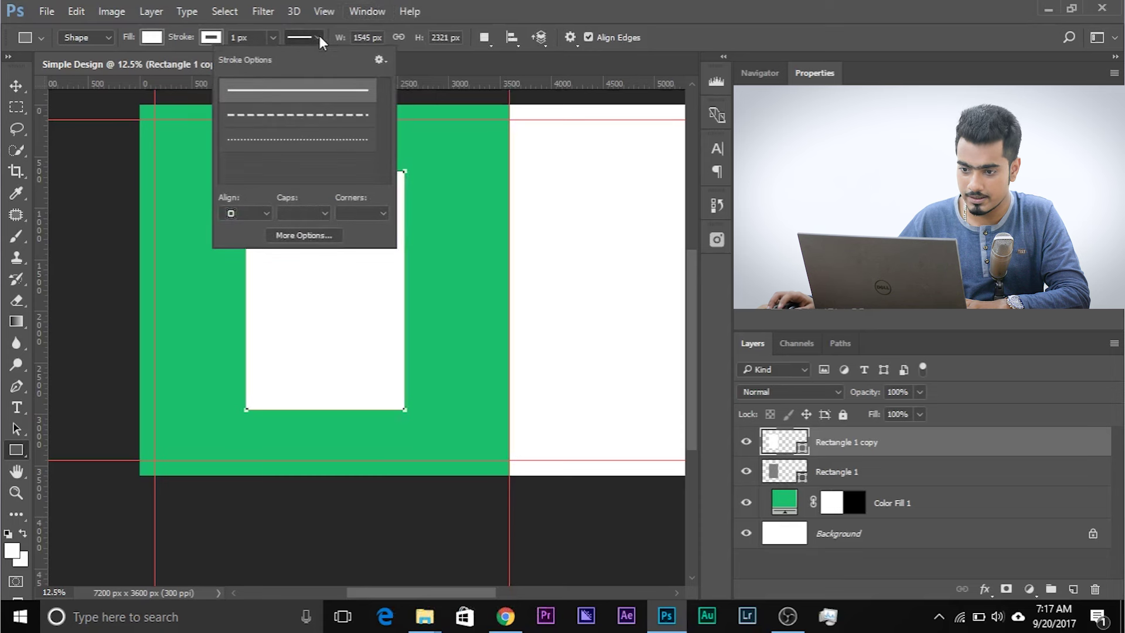
left_click(309, 236)
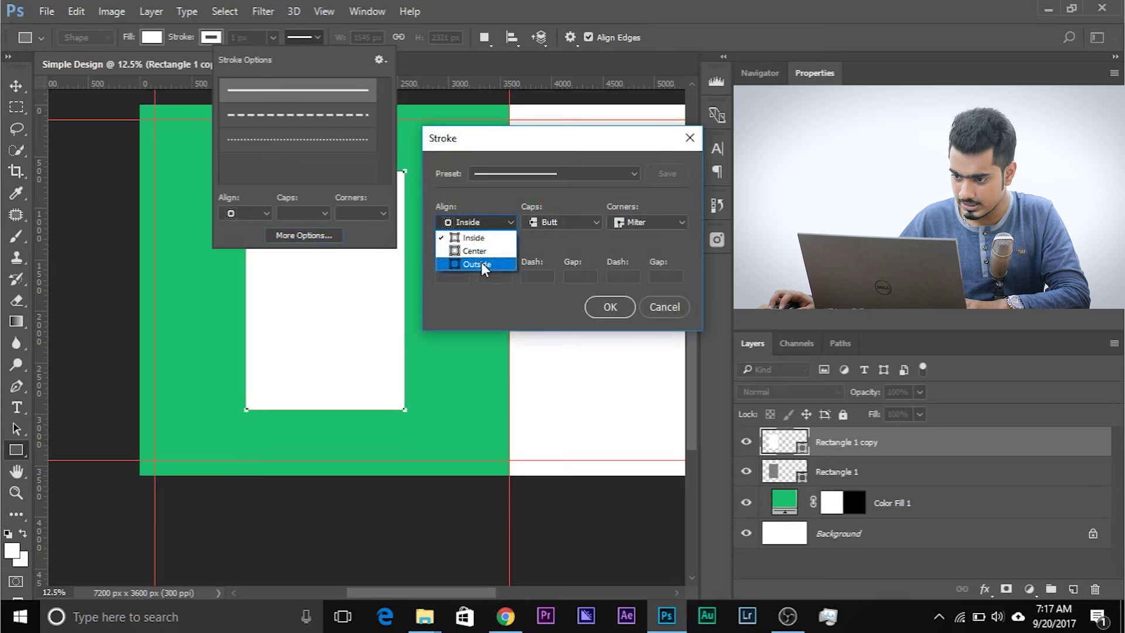
left_click(481, 262)
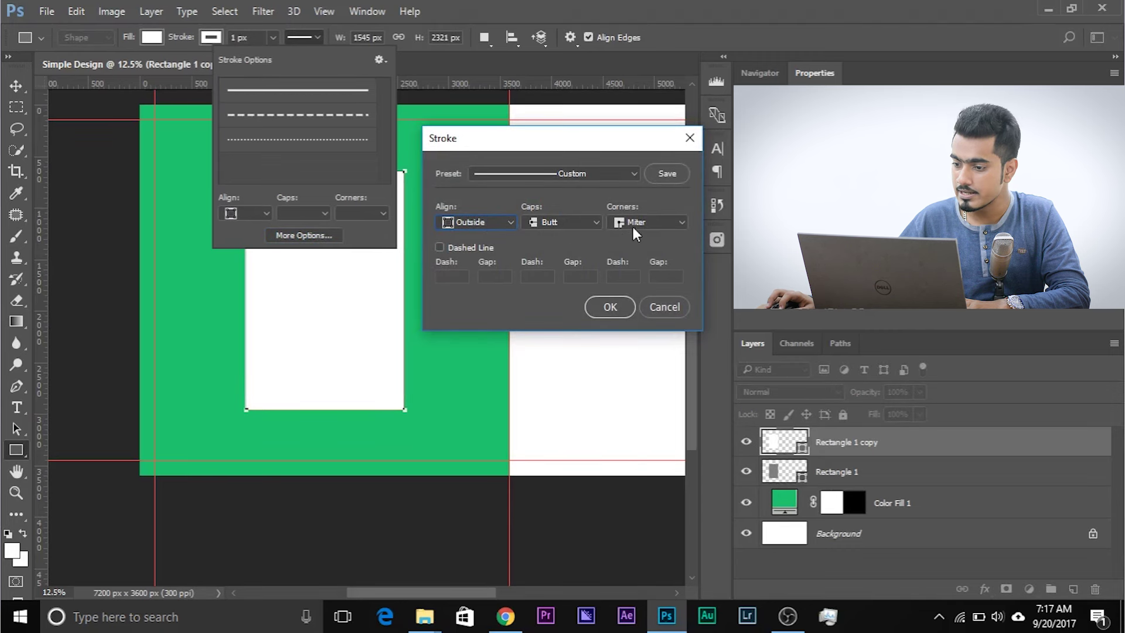
left_click(609, 308)
left_click(463, 9)
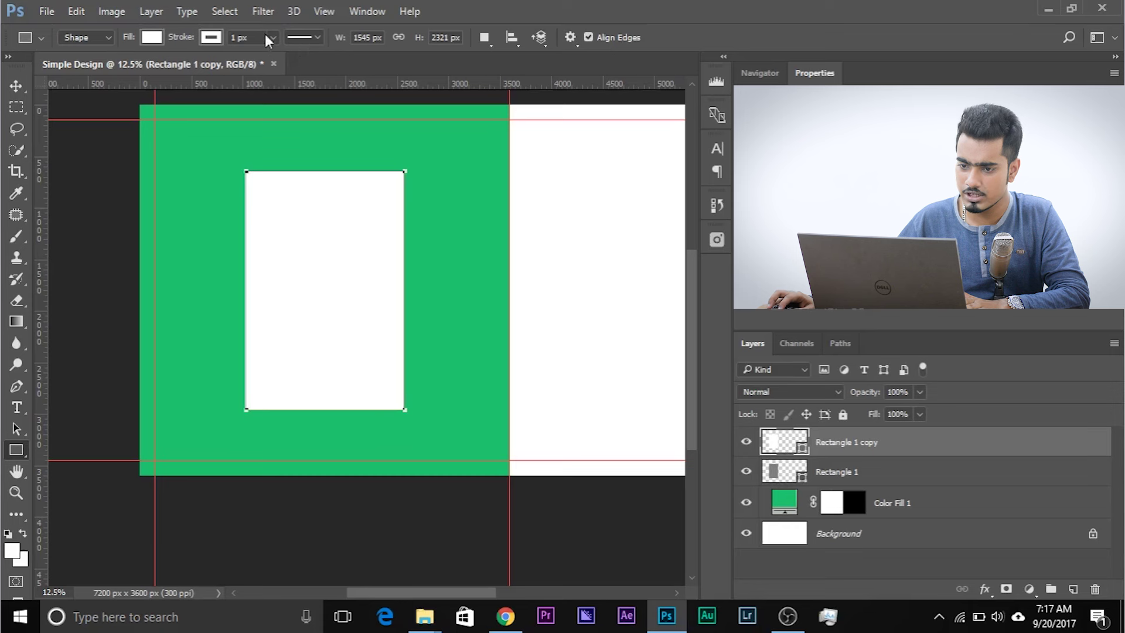
- Set the white copy's stroke width to about 92 px and move its layer beneath the grey rectangle
left_click_drag(284, 57, 300, 55)
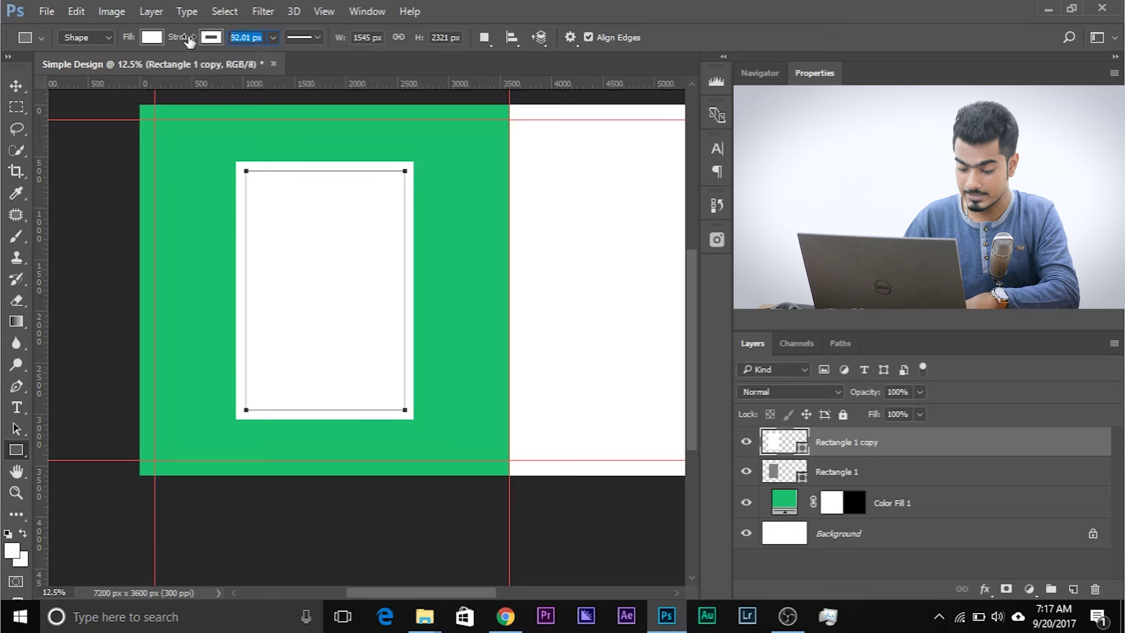
type("75")
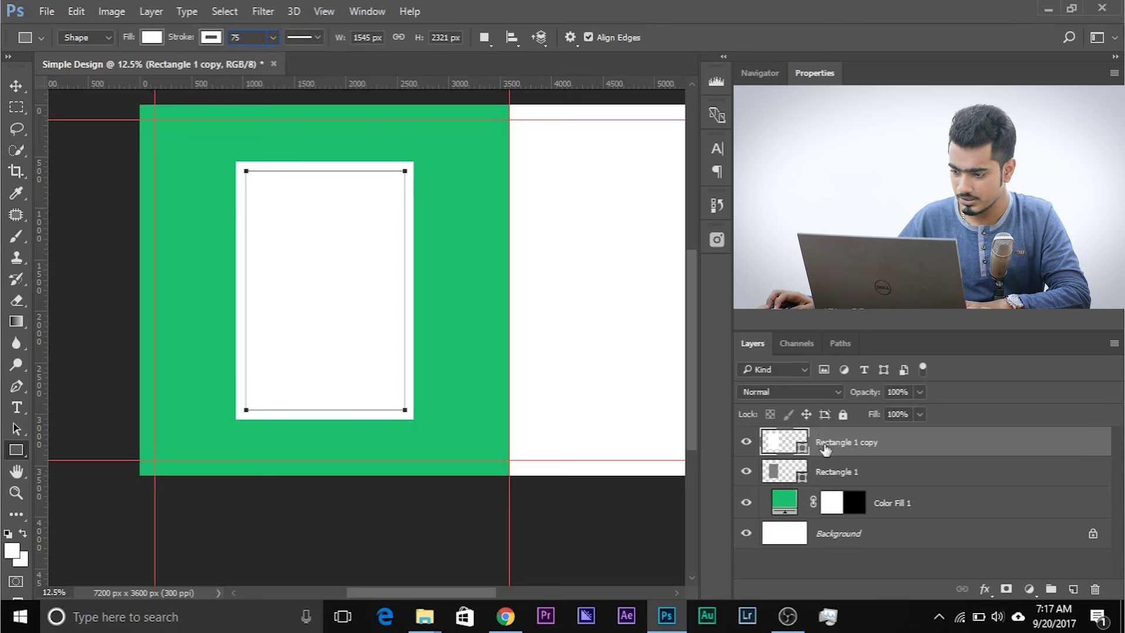
left_click(857, 473)
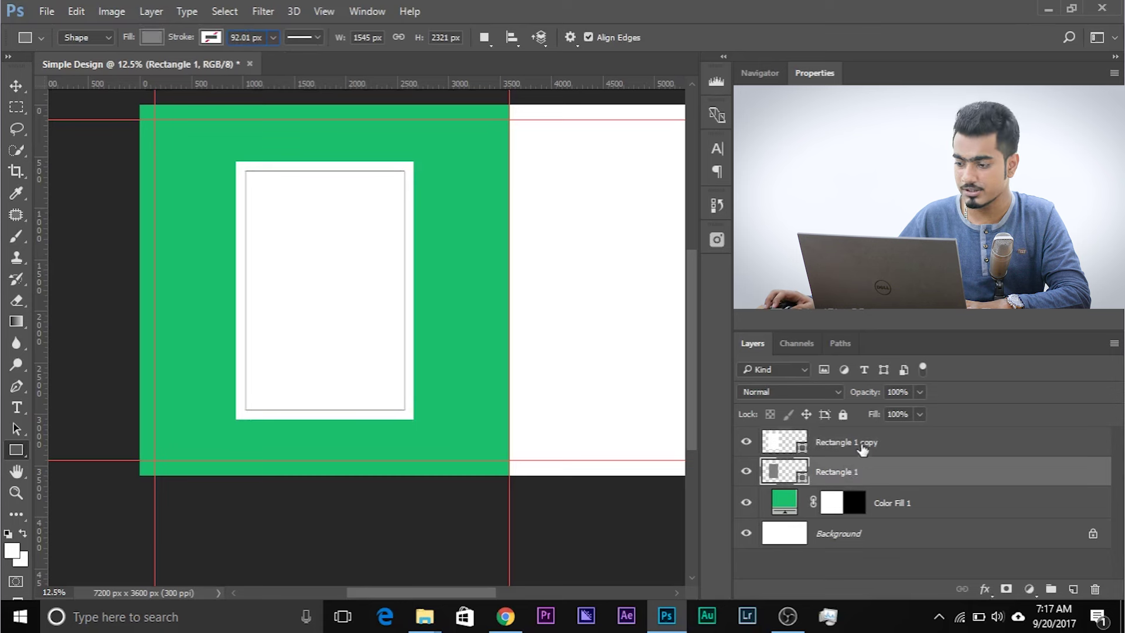
left_click(849, 445)
left_click_drag(850, 437, 860, 482)
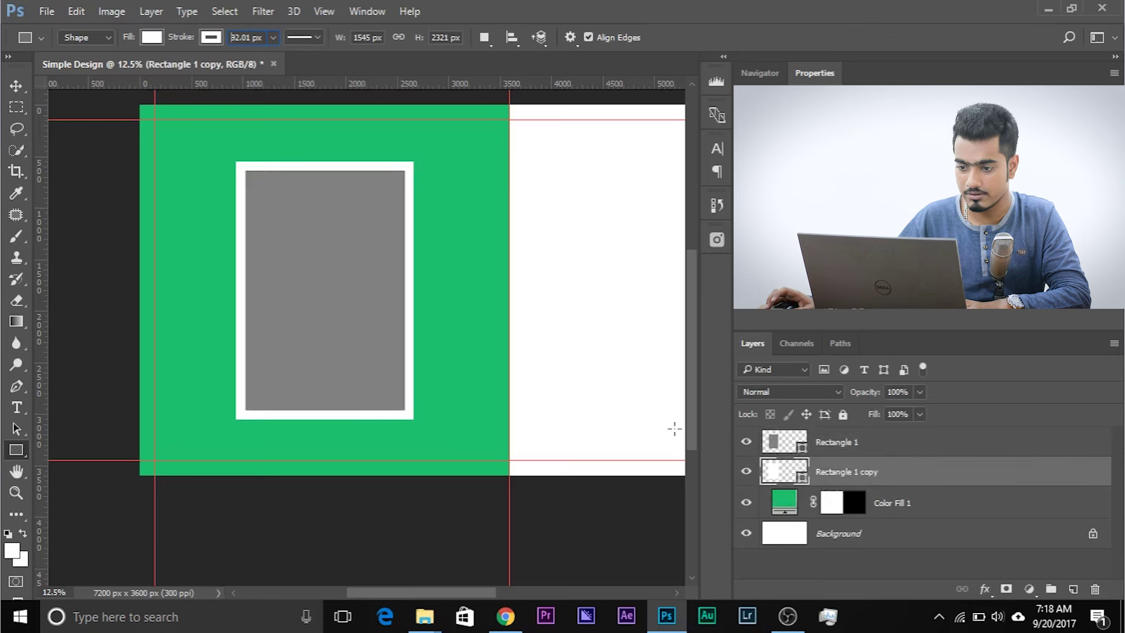
- Add horizontal guides along the upper and lower edges of the grey rectangle
key("ctrl+minus")
key("ctrl+plus")
key("ctrl+minus")
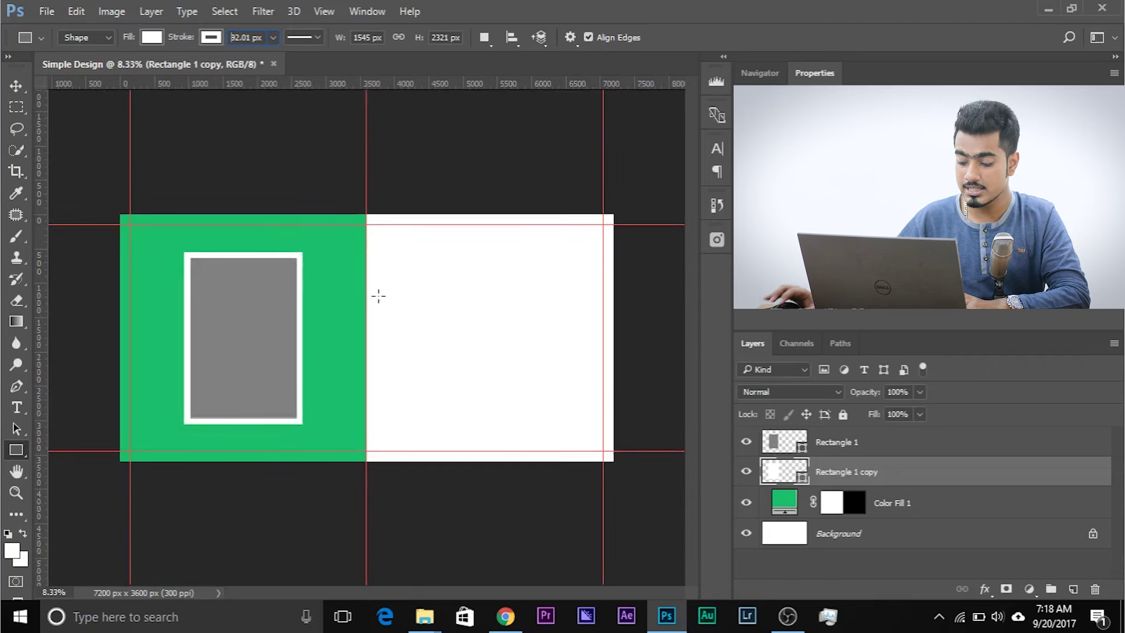
key("ctrl+plus")
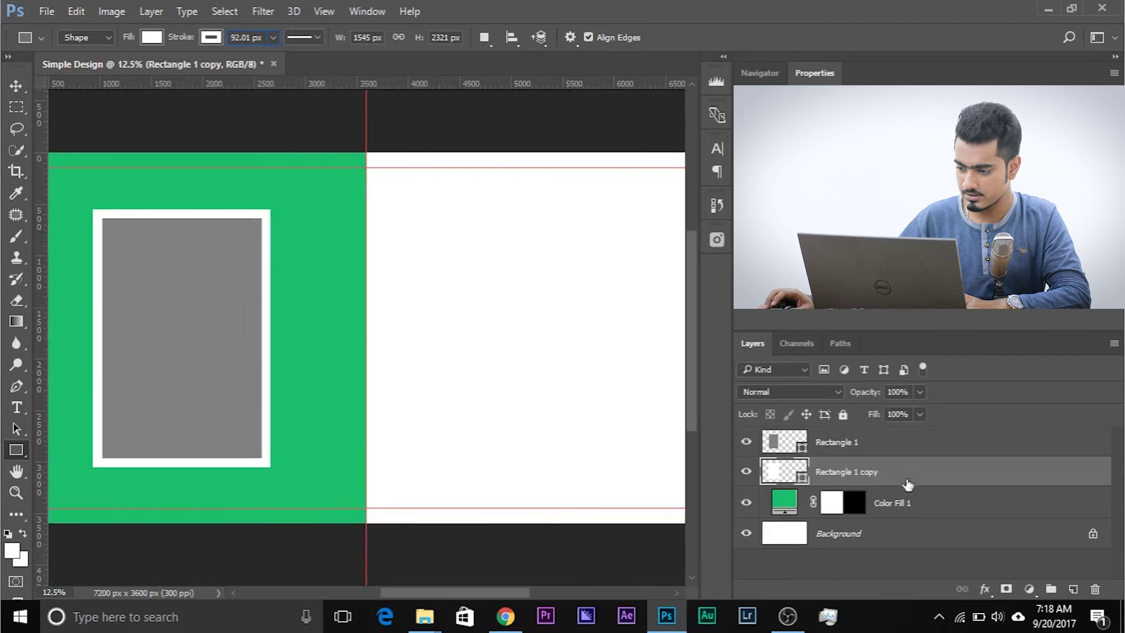
left_click(853, 437)
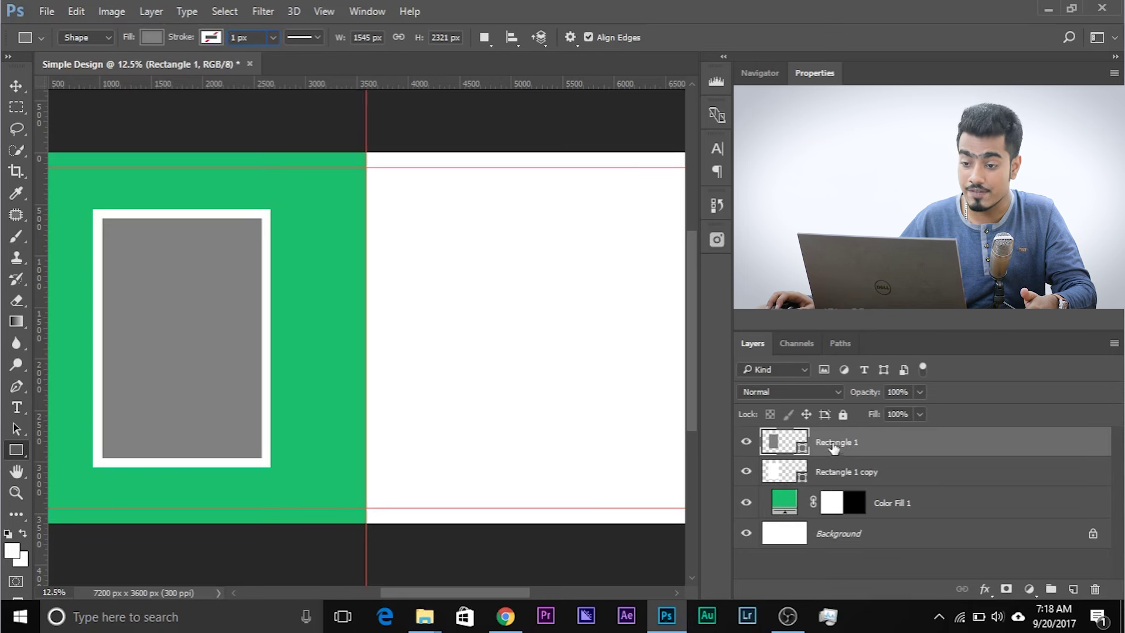
left_click_drag(279, 82, 296, 218)
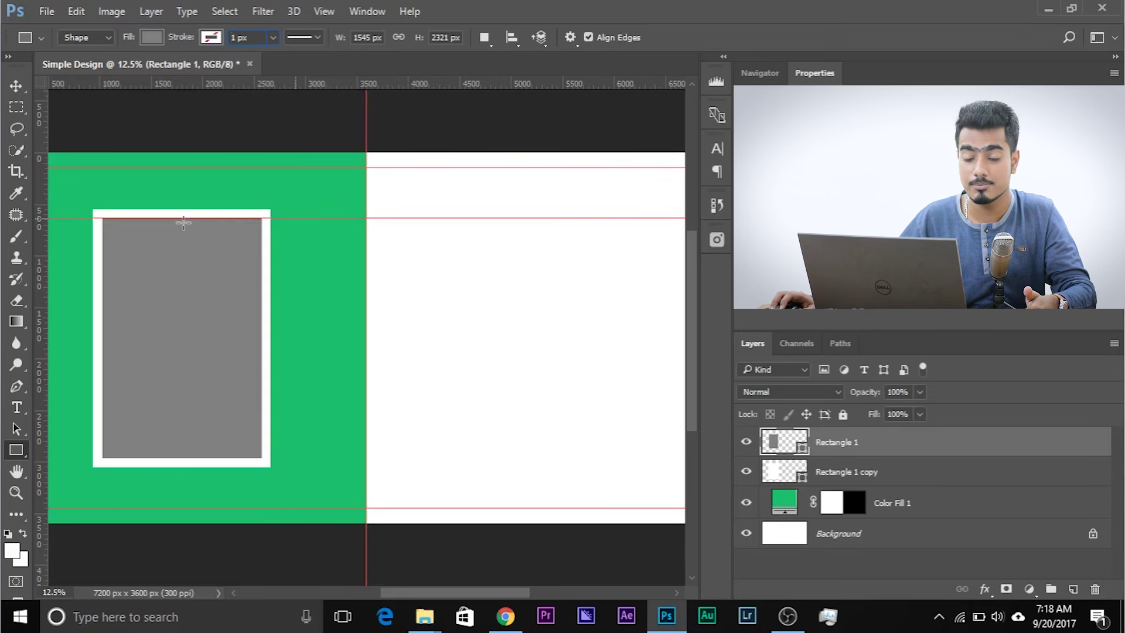
left_click_drag(229, 79, 281, 463)
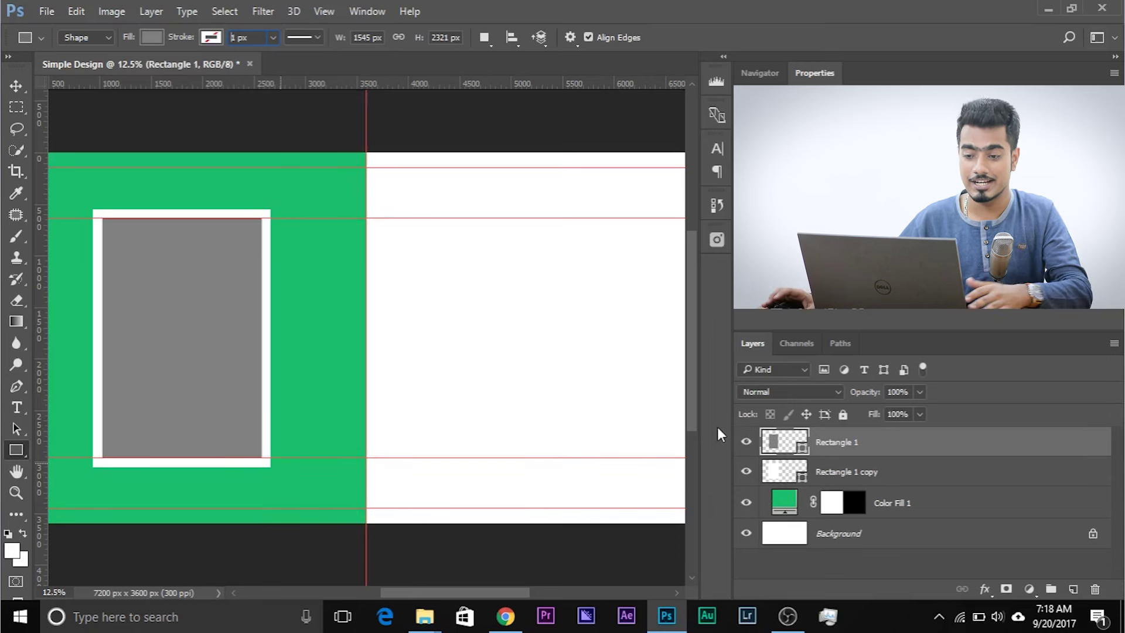
- Create a 1600 x 900 px rectangle in the white half of the canvas
key("ctrl+minus")
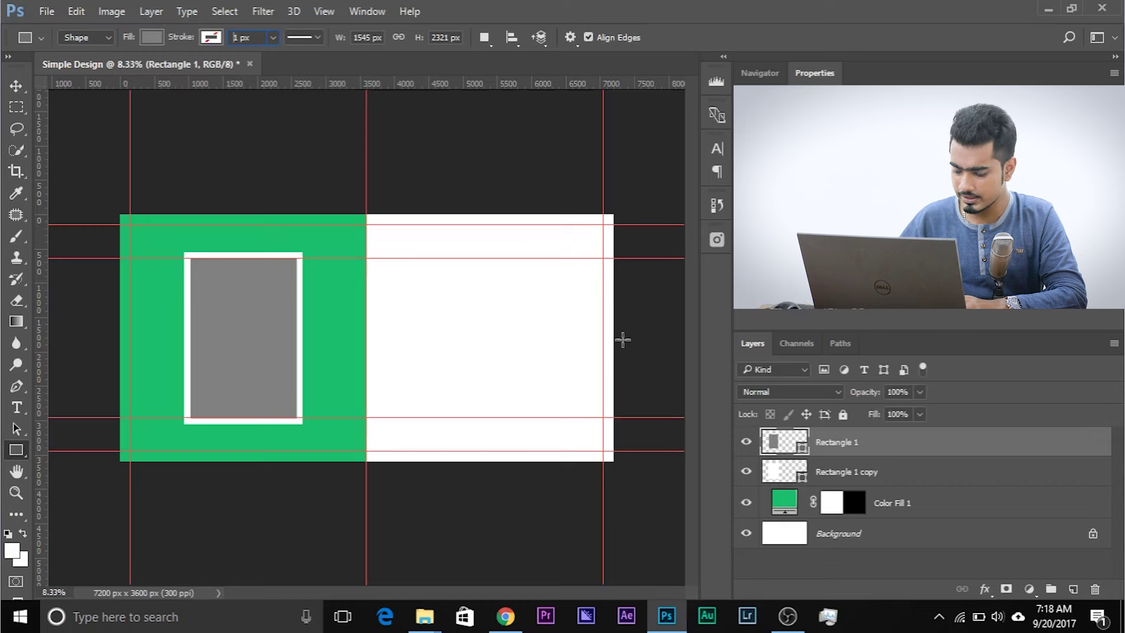
key("ctrl+plus")
left_click_drag(553, 334, 410, 334)
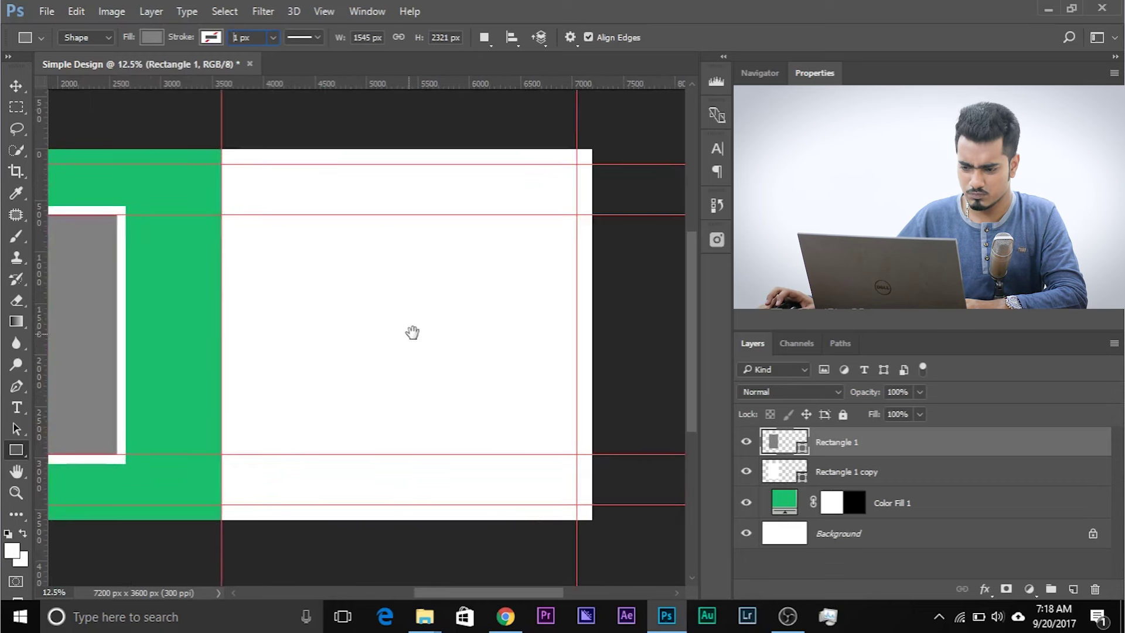
left_click(397, 279)
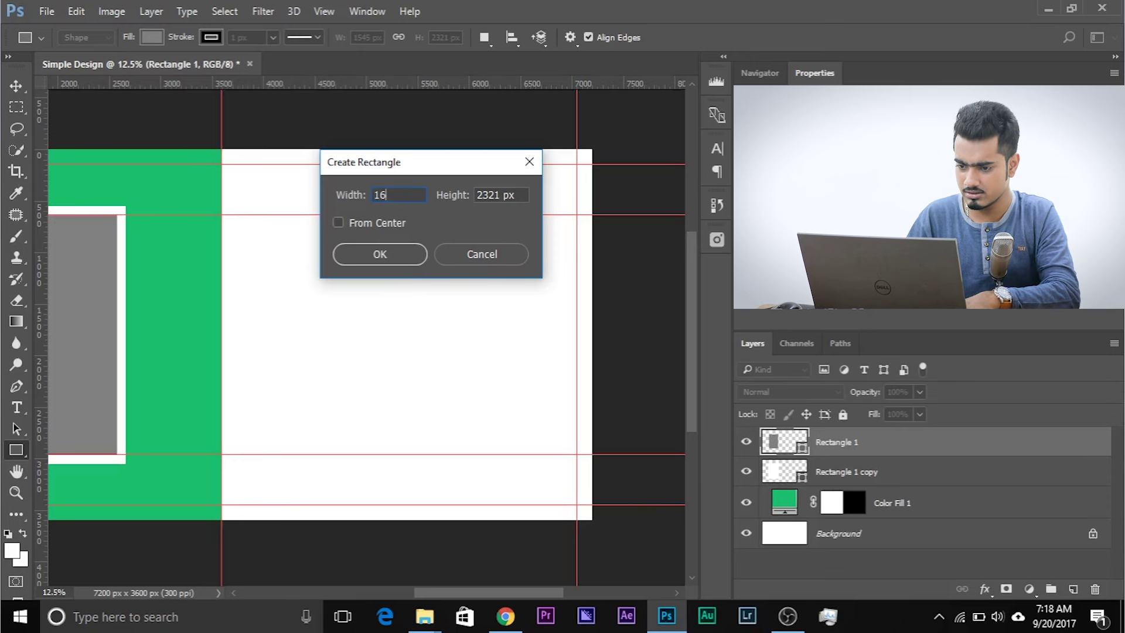
type("900")
left_click(404, 254)
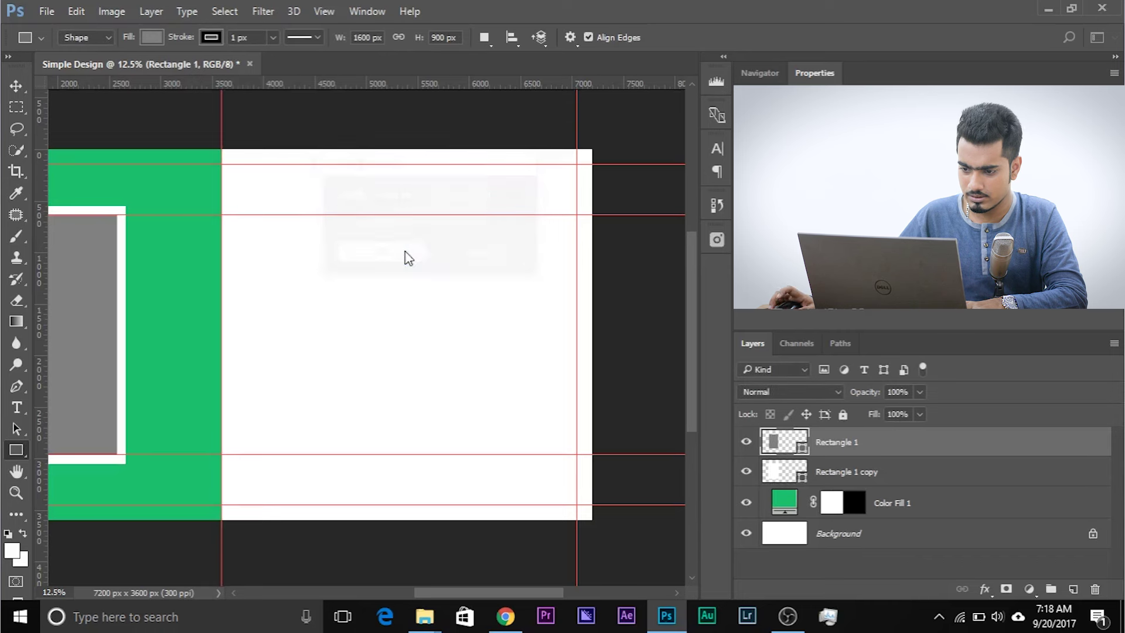
- Scale the new rectangle up proportionally and position it in the white half with its upper edge on the new upper guide
left_click(16, 85)
left_click_drag(498, 322, 434, 268)
key("ctrl")
key("ctrl+t")
left_click_drag(492, 311, 511, 322)
mouse_move(455, 255)
left_mouse_down()
mouse_move(452, 265)
mouse_move(451, 253)
left_mouse_up()
key("Return")
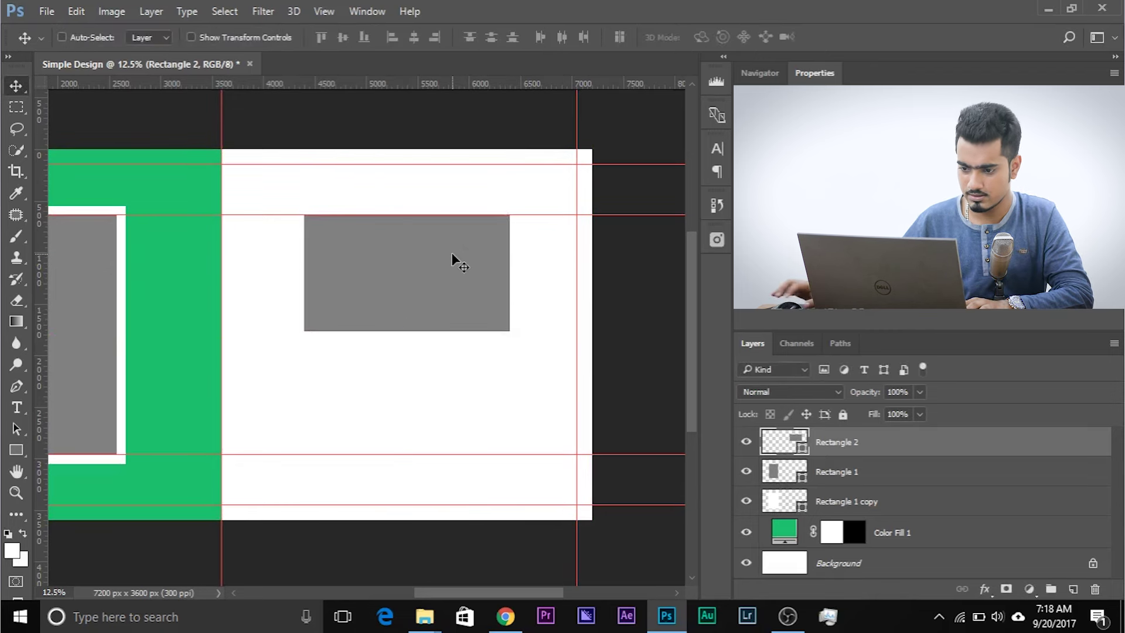
- Duplicate the landscape rectangle straight down so the copy's lower edge meets the new lower guide
left_click_drag(416, 279, 420, 328)
key("ctrl+z")
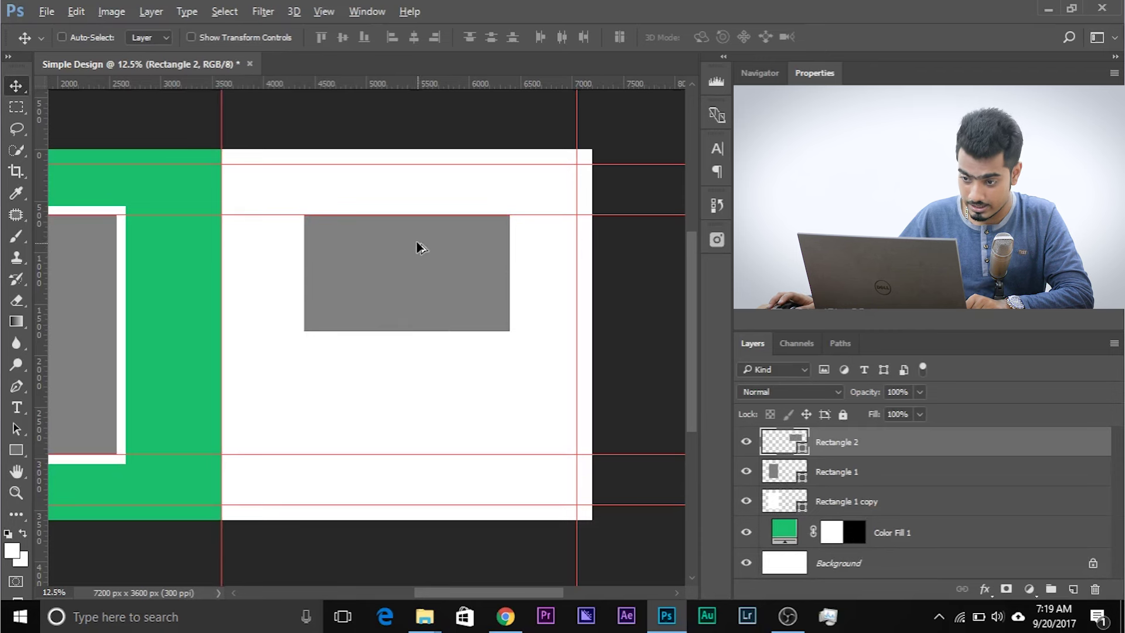
left_click_drag(418, 243, 417, 364)
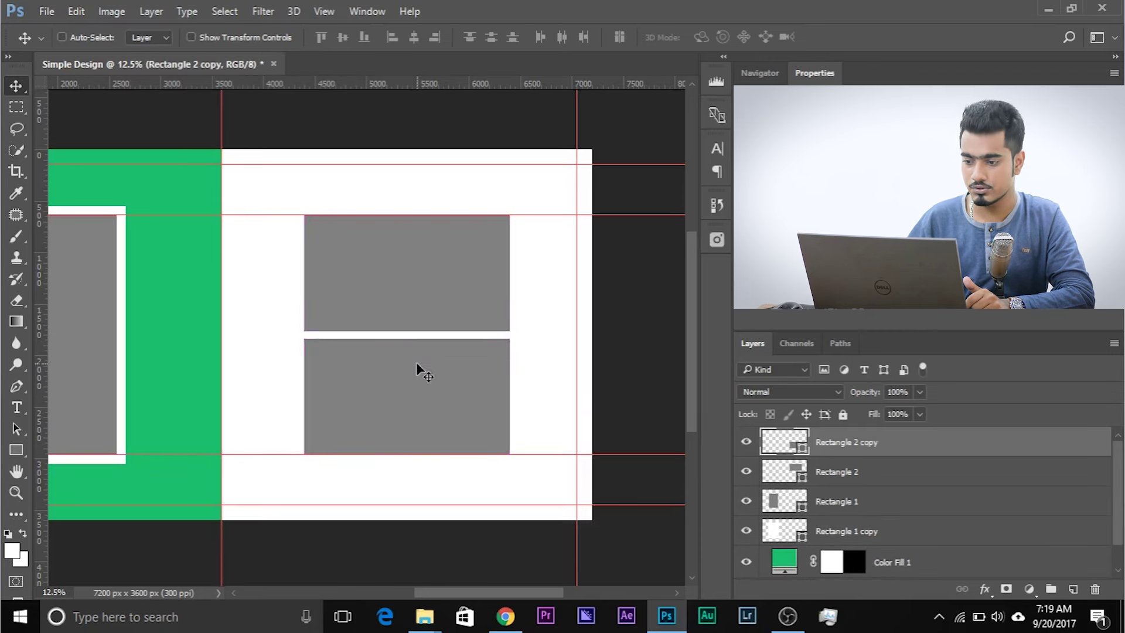
- Compare the white border width around the portrait placeholder with the gap between the two landscape rectangles
key("ctrl+minus")
key("ctrl+plus")
key("ctrl+plus")
key("ctrl+plus")
scroll(309, 314, "left", 5)
key("ctrl+plus")
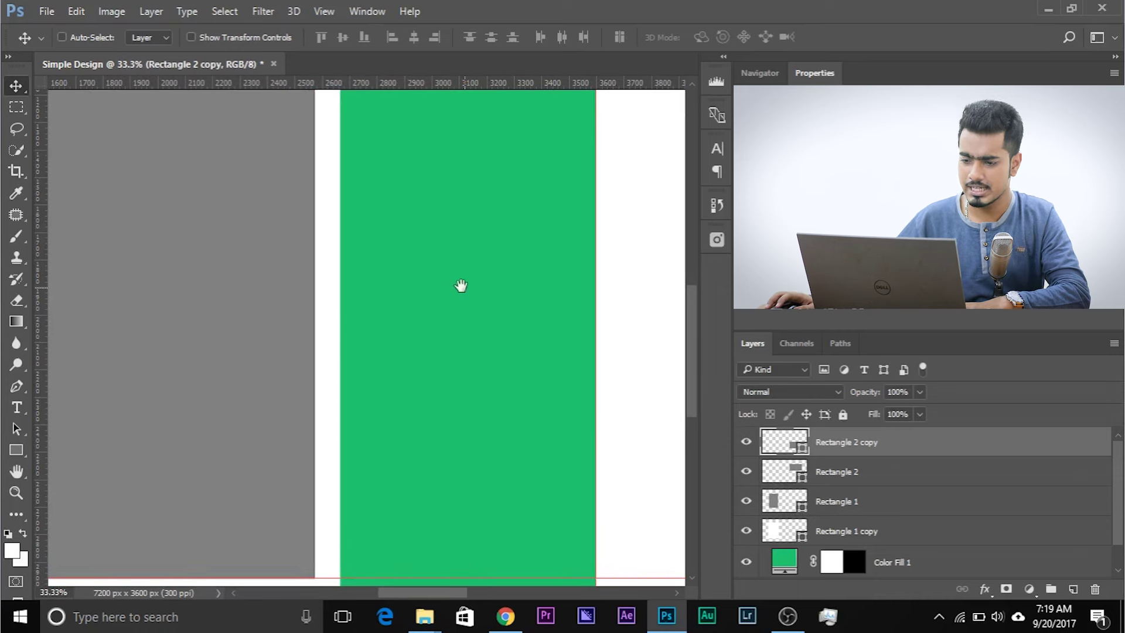
scroll(437, 294, "right", 5)
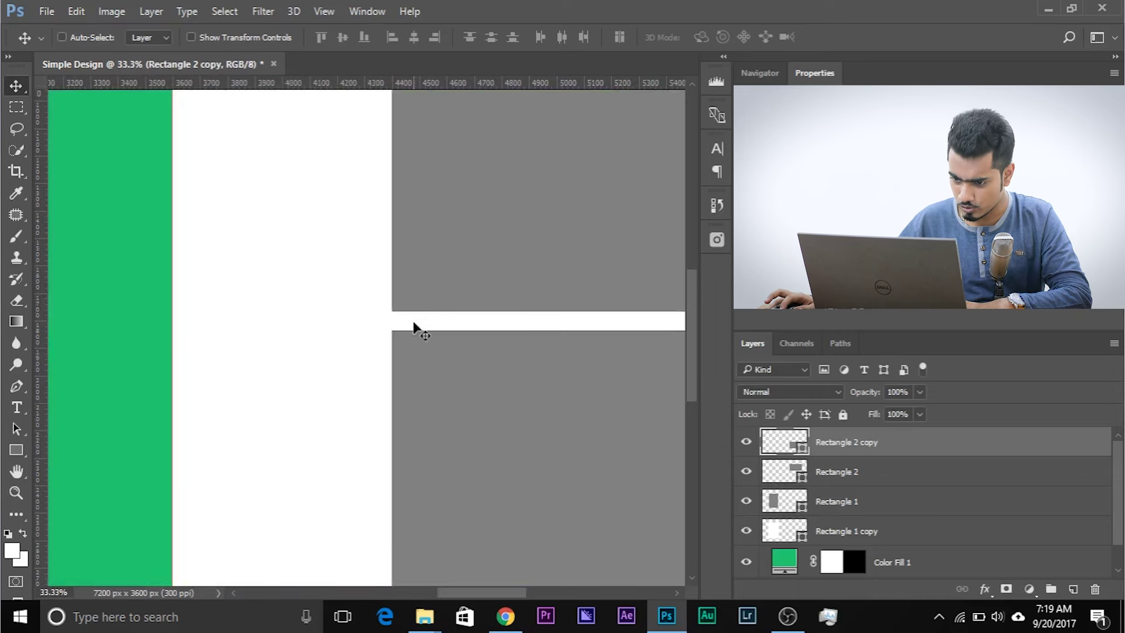
scroll(352, 322, "left", 4)
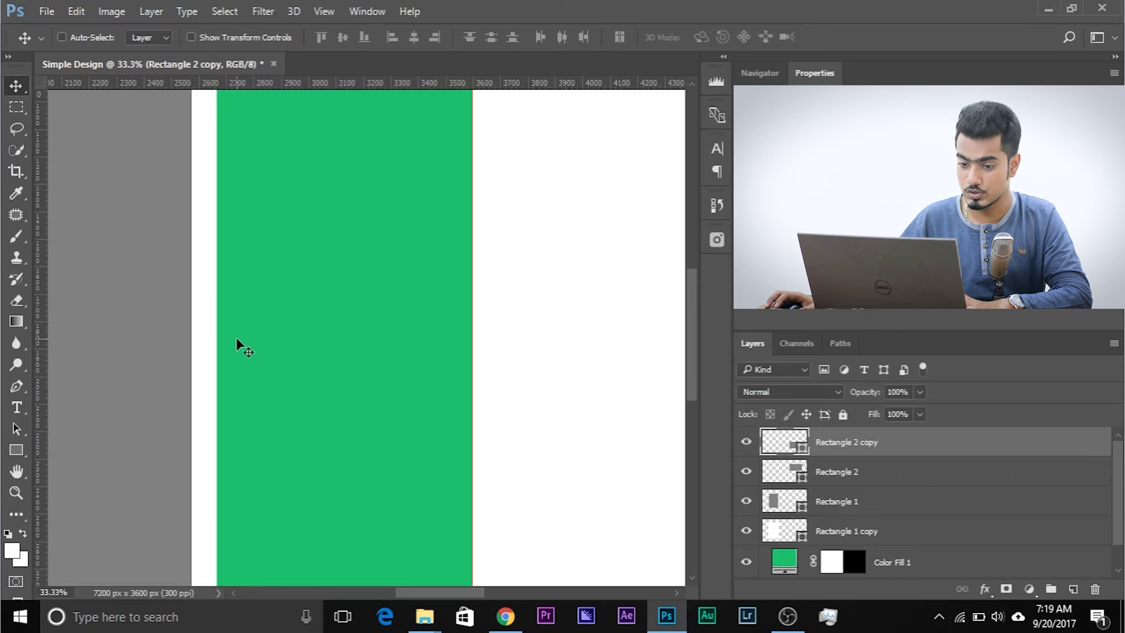
- Add a horizontal guide at the vertical midpoint of the canvas, through the gap between the landscape rectangles
key("ctrl+minus")
key("ctrl+minus")
key("ctrl+minus")
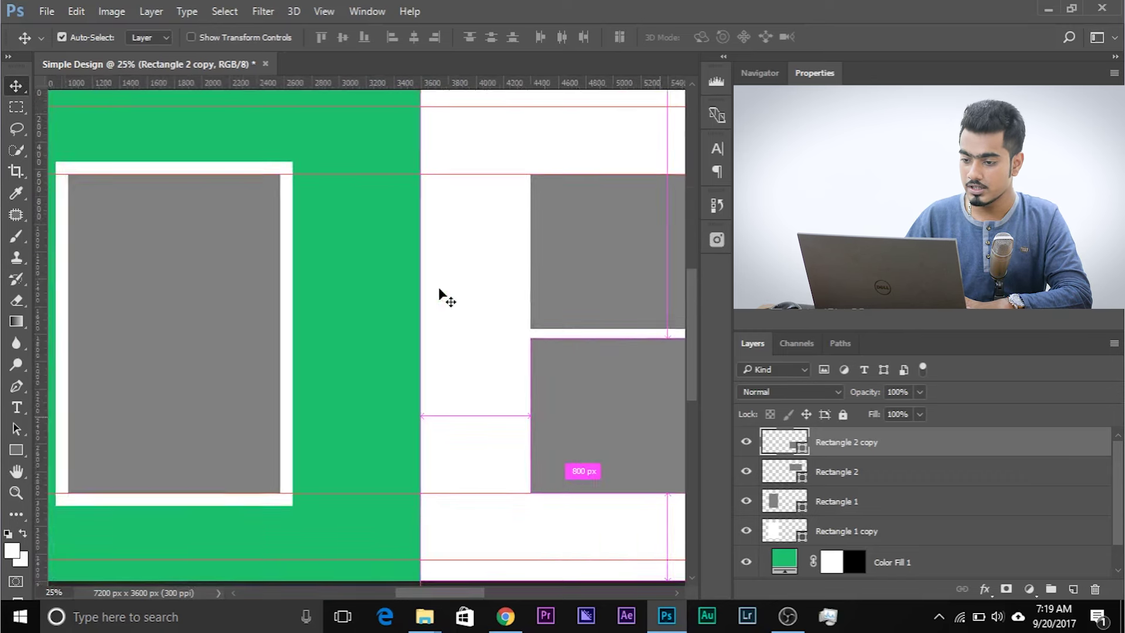
left_click_drag(359, 87, 409, 336)
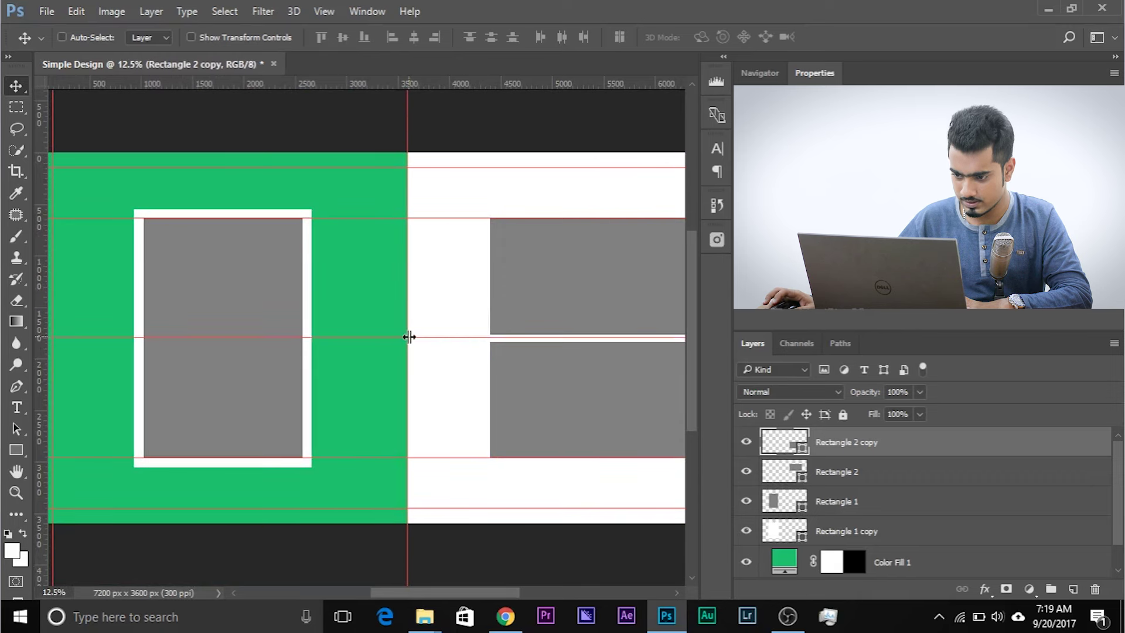
- Make a square marquee selection exactly as wide as the white border beside the portrait placeholder
key("ctrl+plus")
key("ctrl+plus")
key("ctrl+plus")
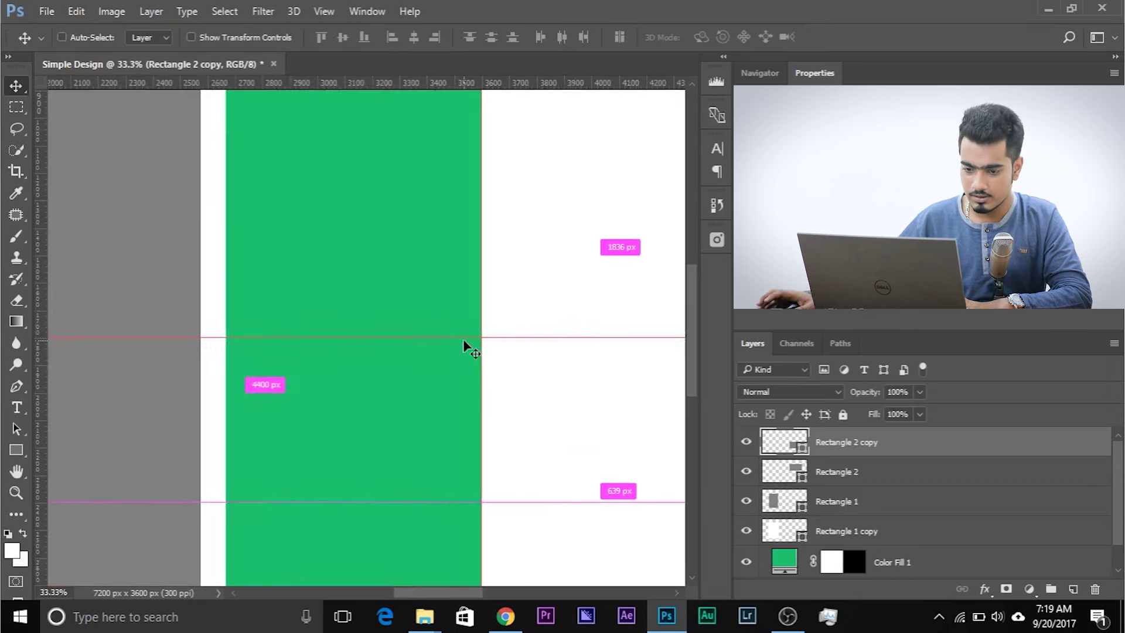
left_click(16, 106)
left_click(44, 109)
left_click_drag(119, 281, 216, 289)
key("ctrl+plus")
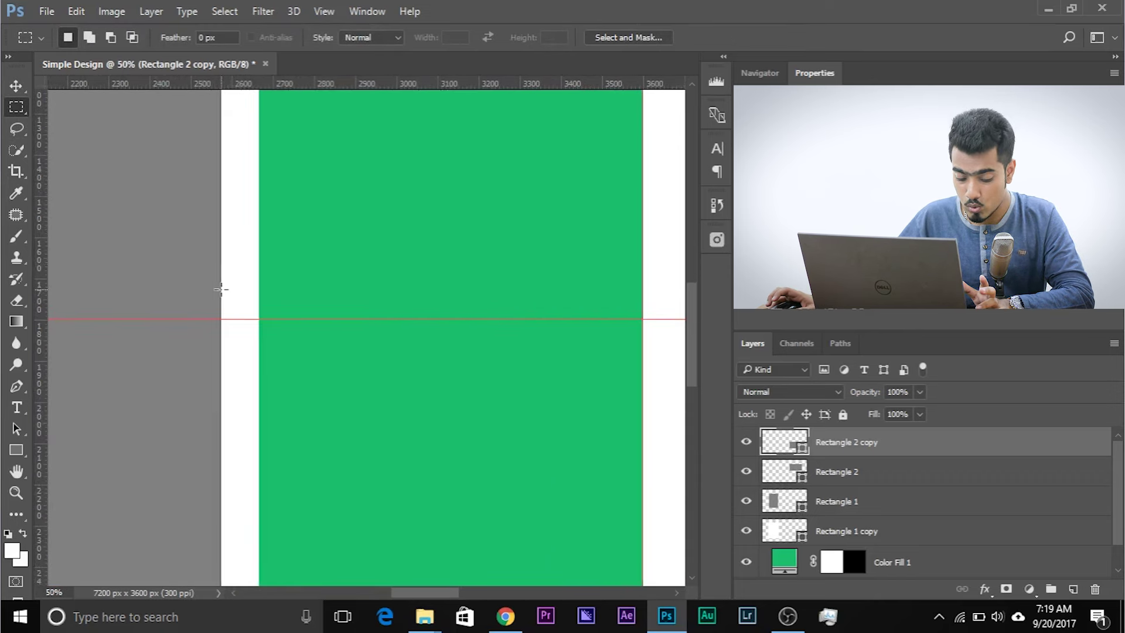
left_click_drag(220, 277, 258, 315)
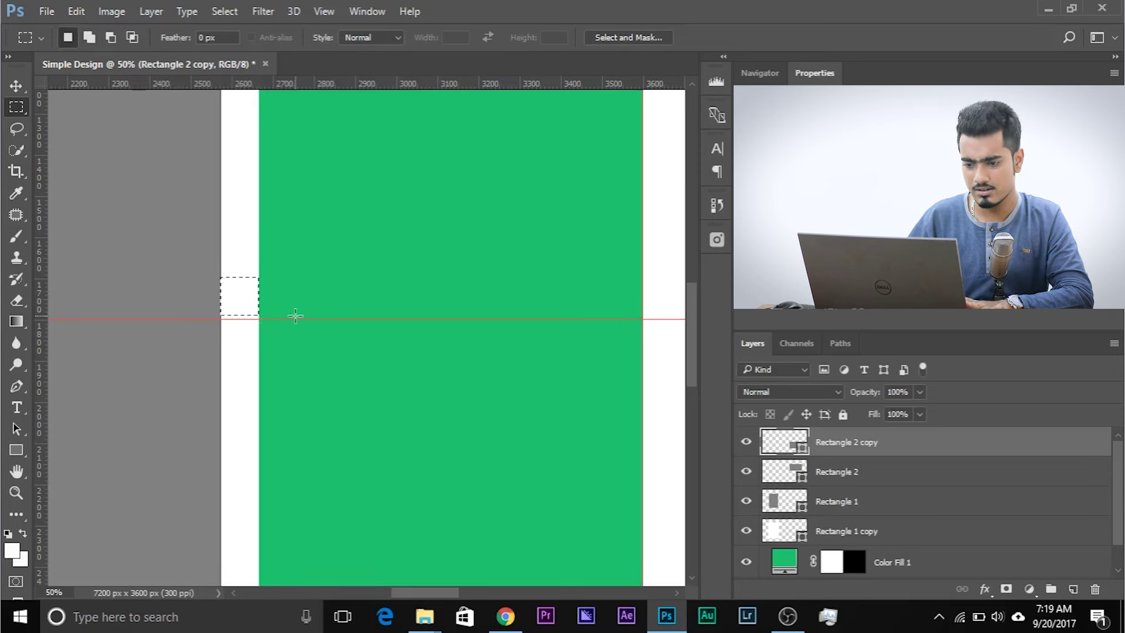
- Centre the square selection on the middle guide in the landscape gap, and add guides along its upper and lower edges before deselecting
scroll(294, 314, "down", 2)
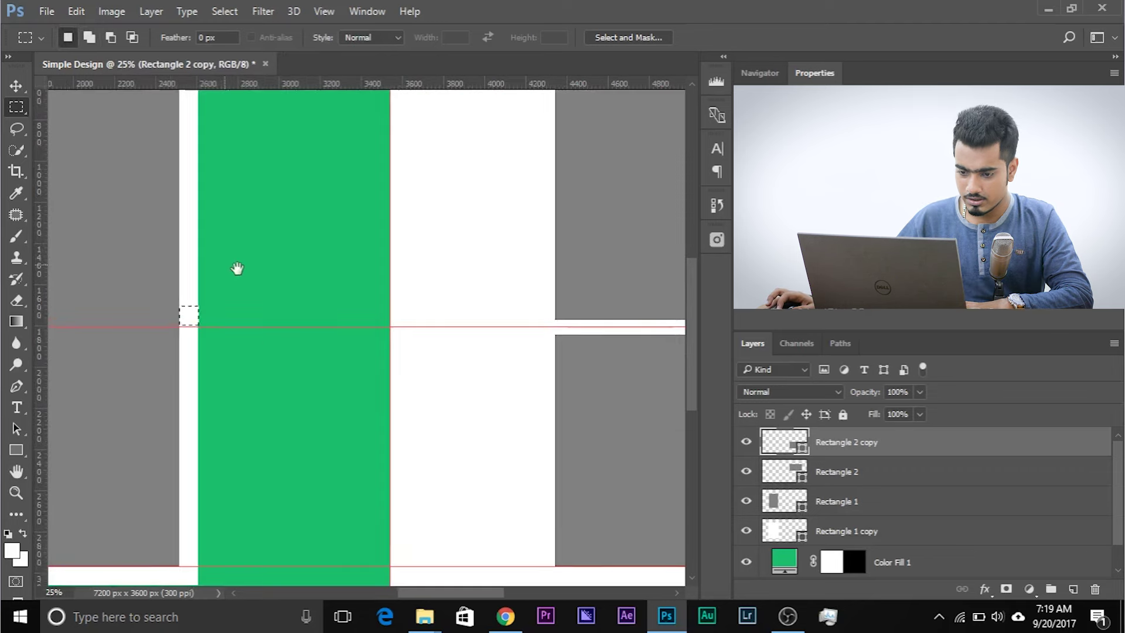
left_click_drag(195, 319, 601, 333)
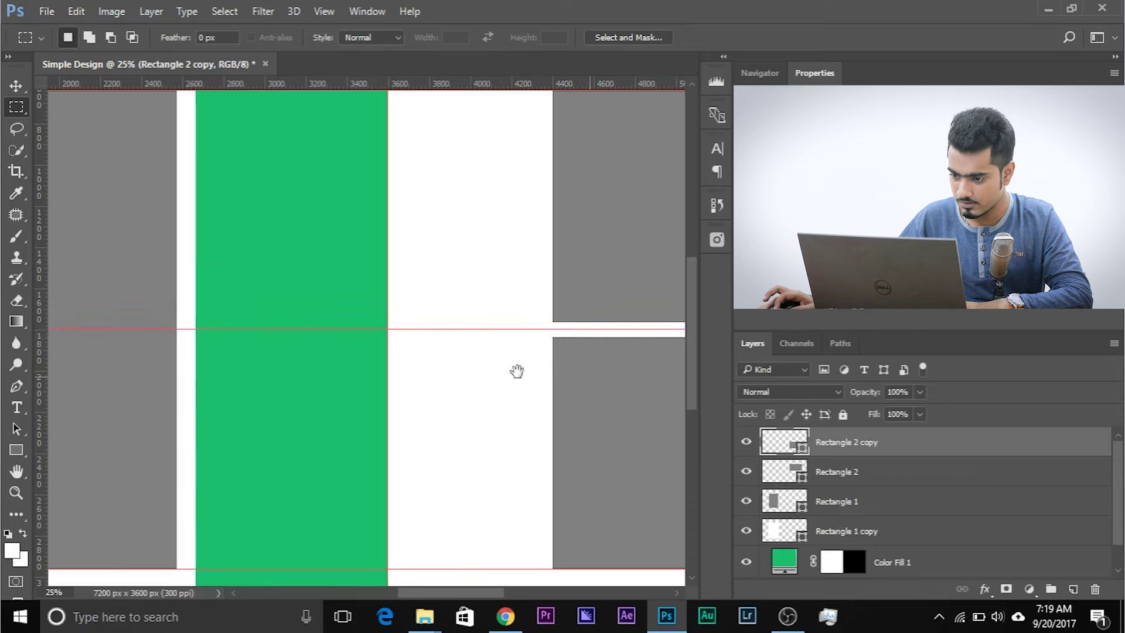
left_click_drag(580, 376, 276, 359)
key("ctrl+plus")
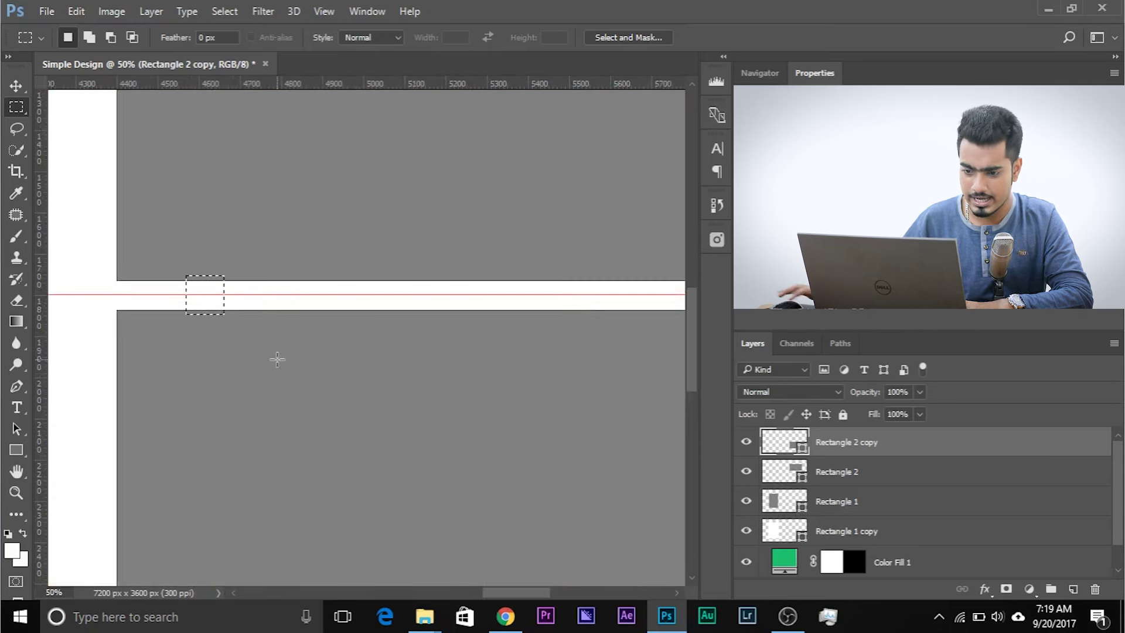
left_click_drag(260, 86, 302, 314)
key("ctrl+d")
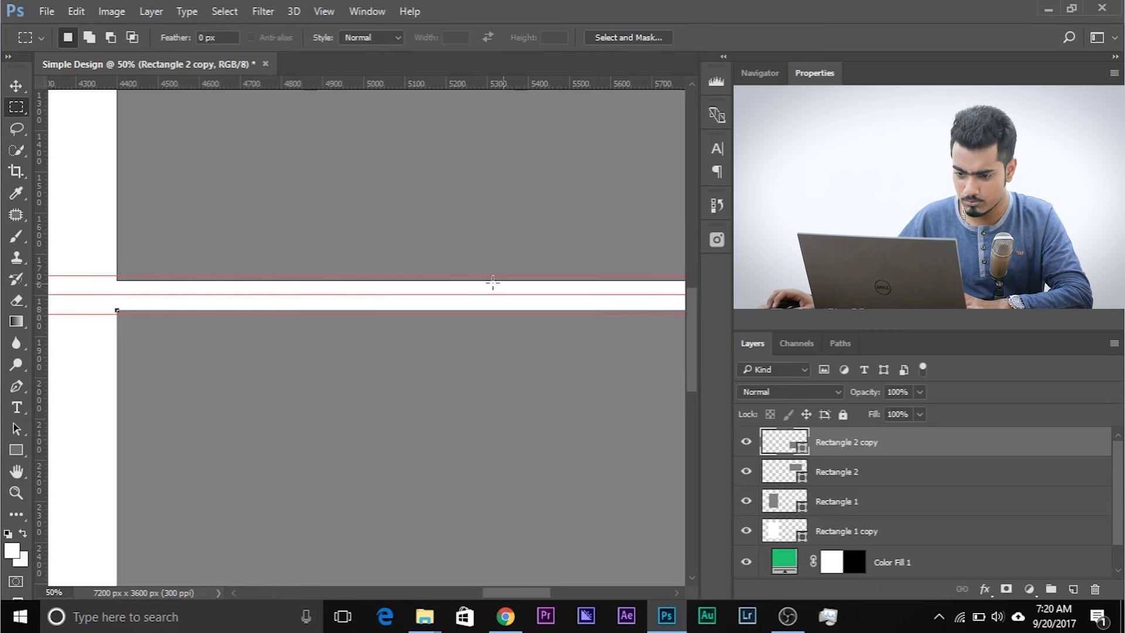
- Remove the middle horizontal guide from the gap between the landscape rectangles
key("v")
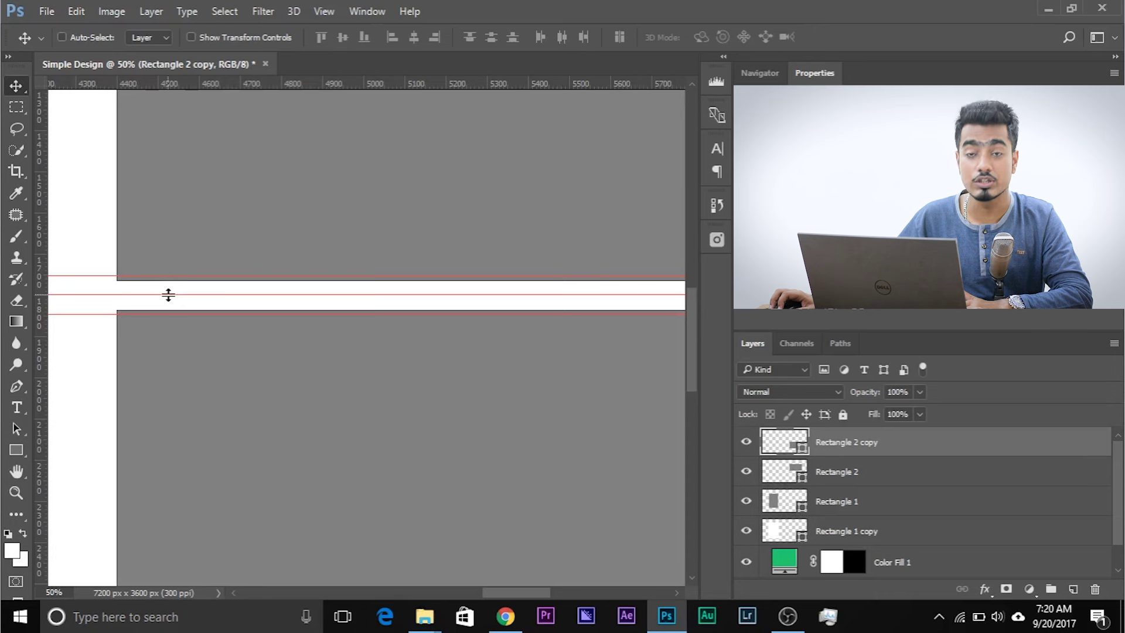
left_click_drag(168, 294, 181, 9)
- Delete the upper landscape rectangle's layer, Rectangle 2, and select the remaining Rectangle 2 copy layer
scroll(171, 371, "right", 10)
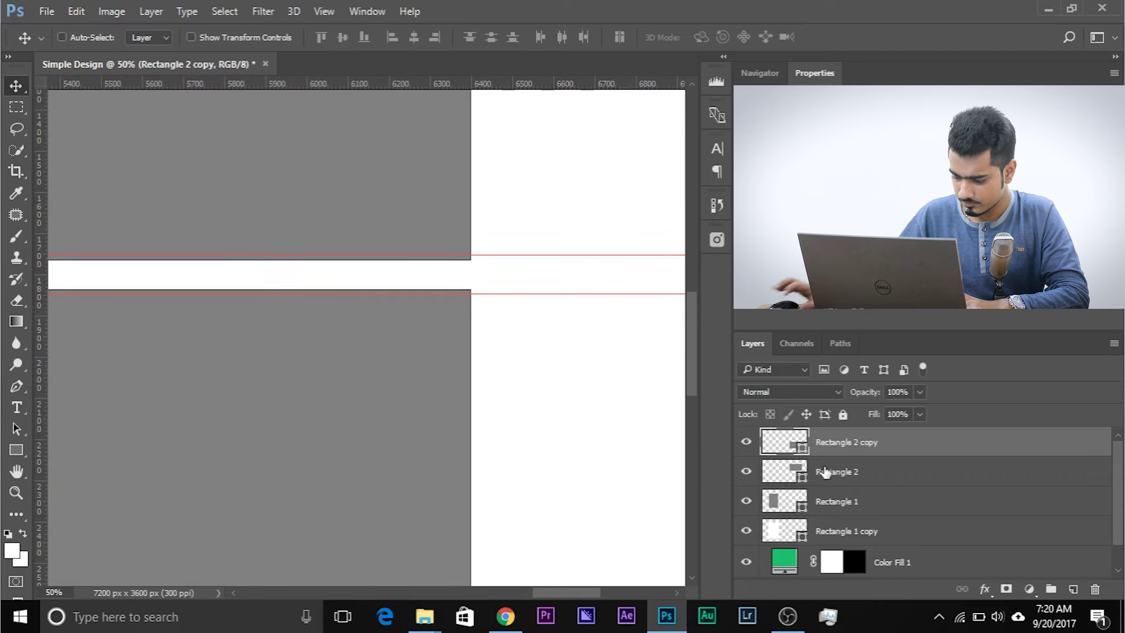
key("ctrl+minus")
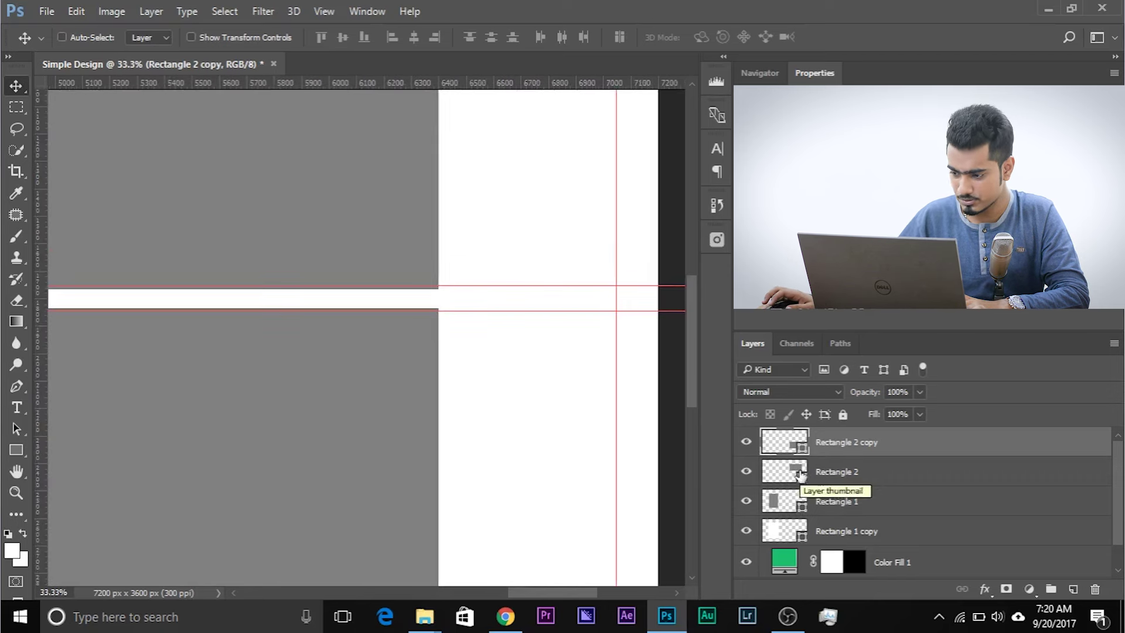
left_click_drag(275, 399, 350, 354)
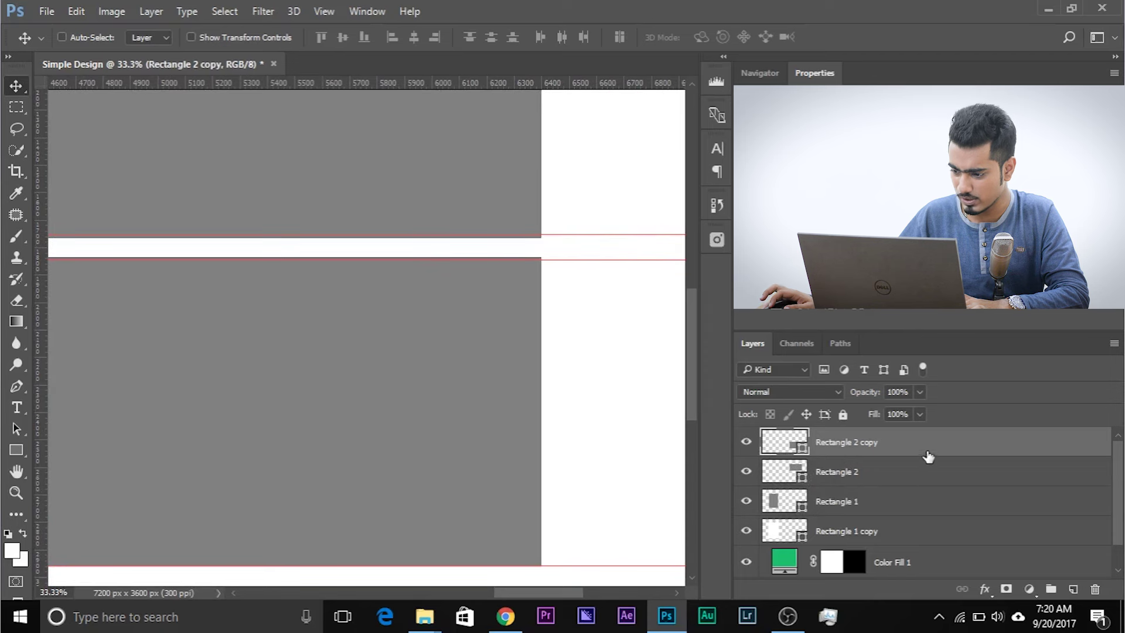
left_click(897, 473)
key("Delete")
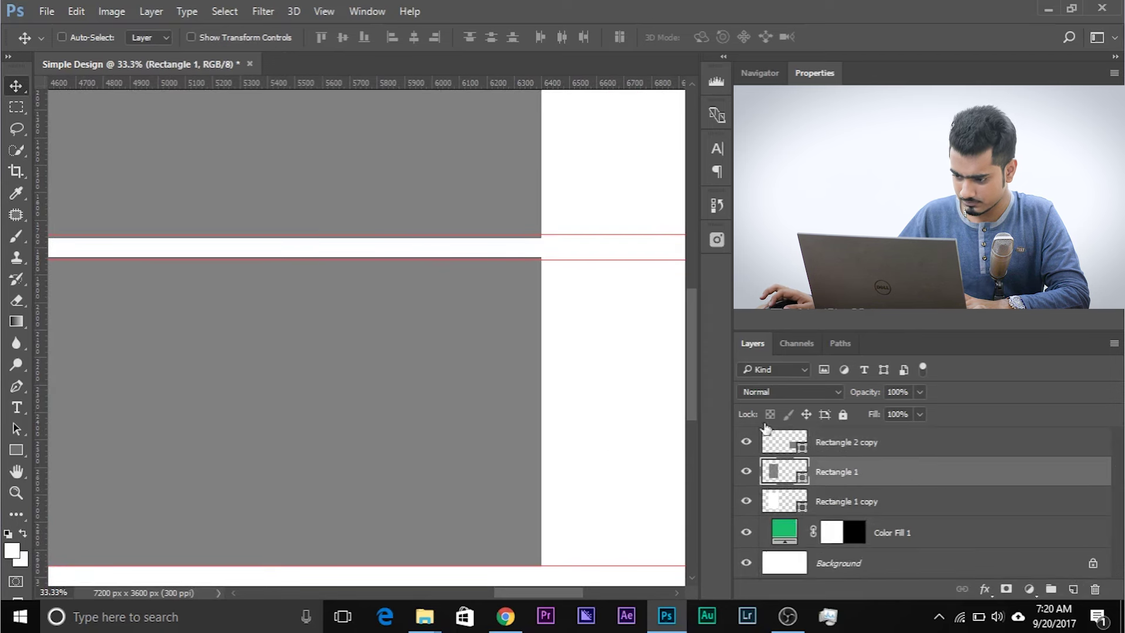
left_click(842, 449)
left_click_drag(405, 417, 445, 404)
- Try scaling the lower landscape rectangle about its bottom midpoint to fit under the lower gap guide, and undo it
key("ctrl+t")
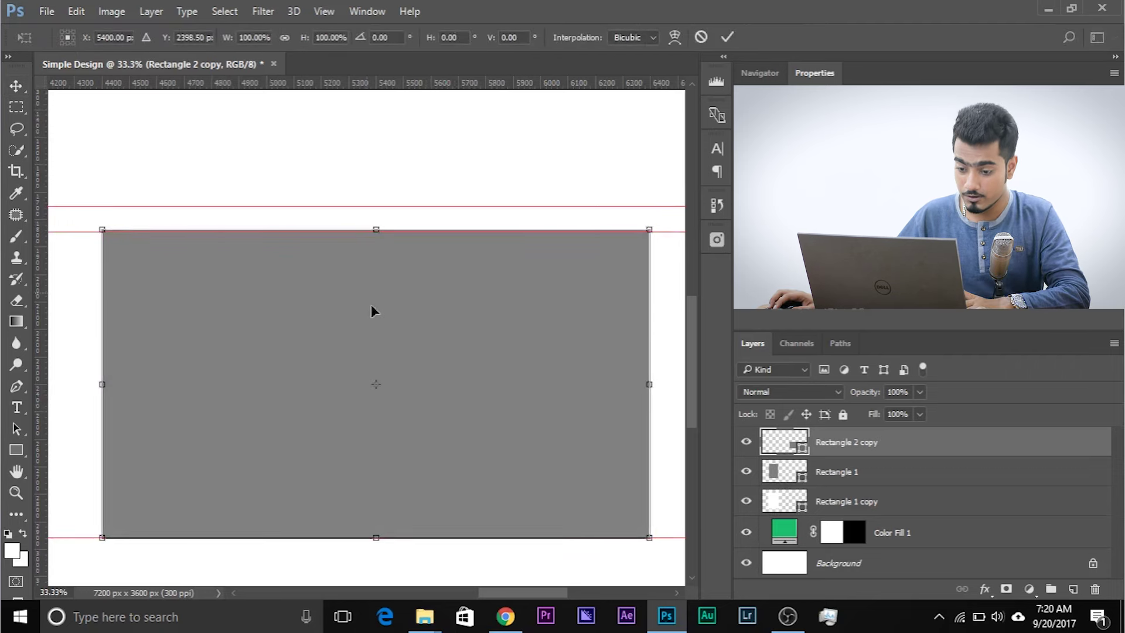
left_click_drag(376, 385, 378, 541)
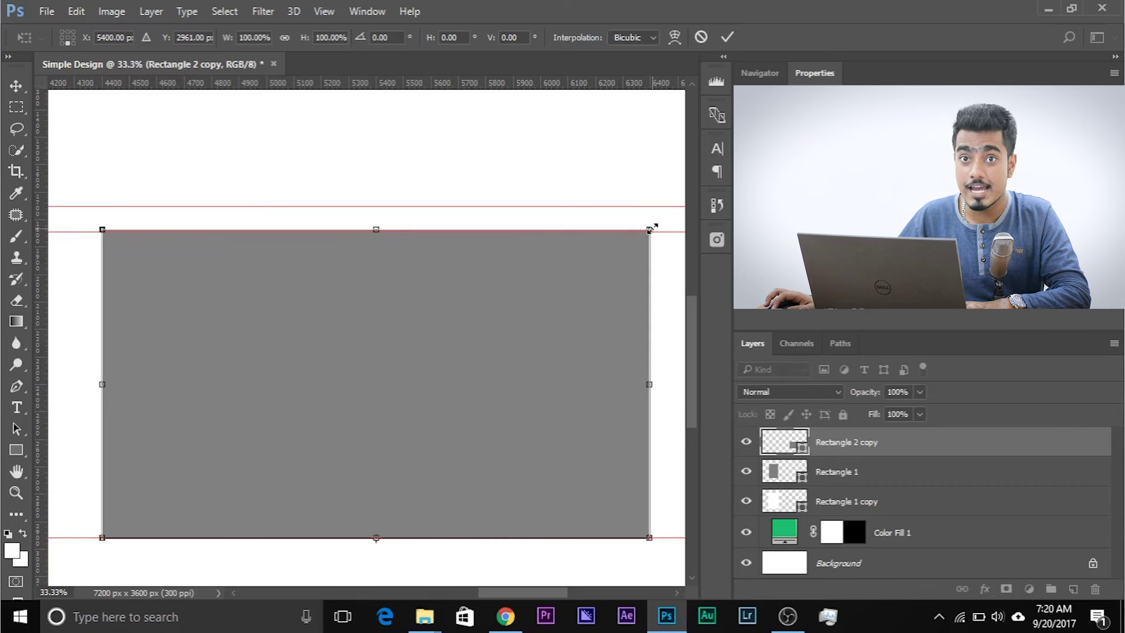
mouse_move(650, 229)
left_mouse_down()
mouse_move(638, 244)
mouse_move(647, 234)
left_mouse_up()
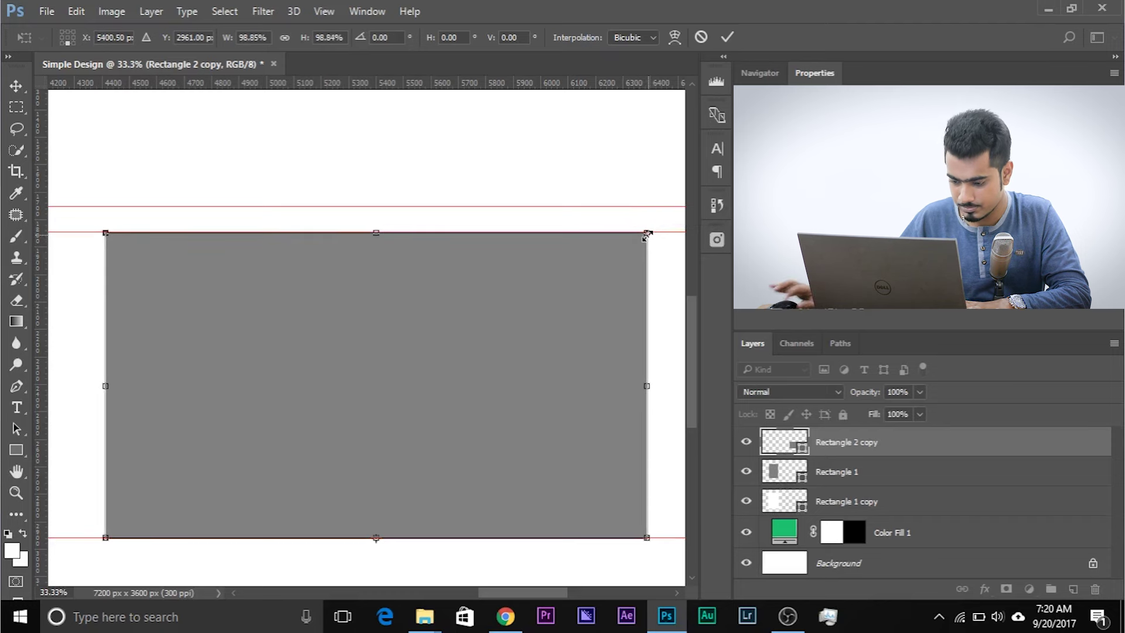
key("Return")
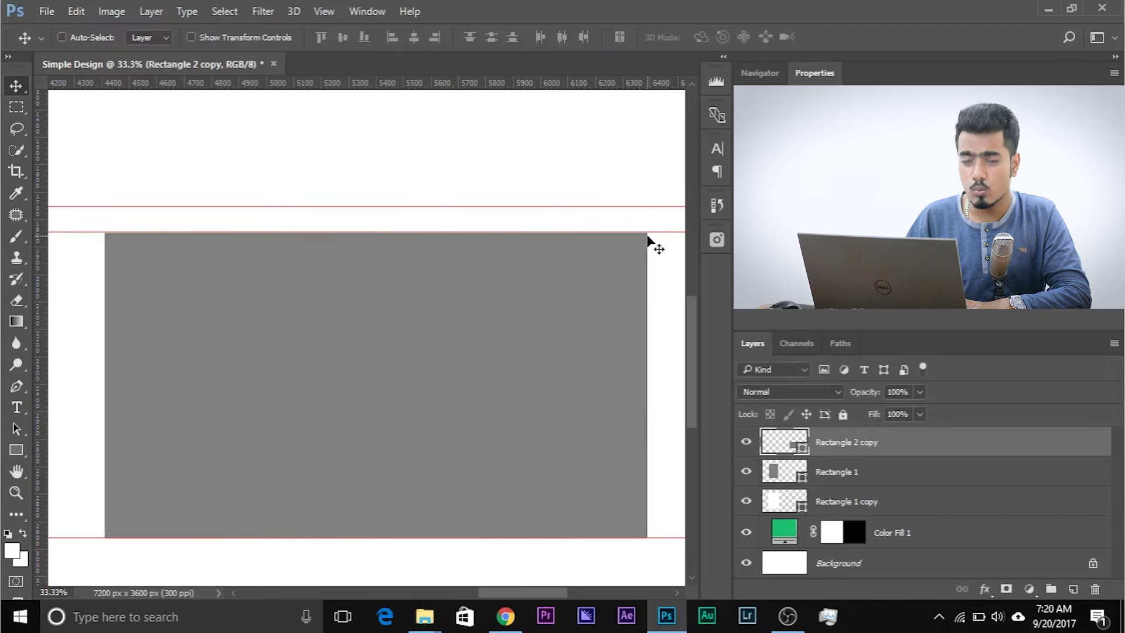
key("ctrl")
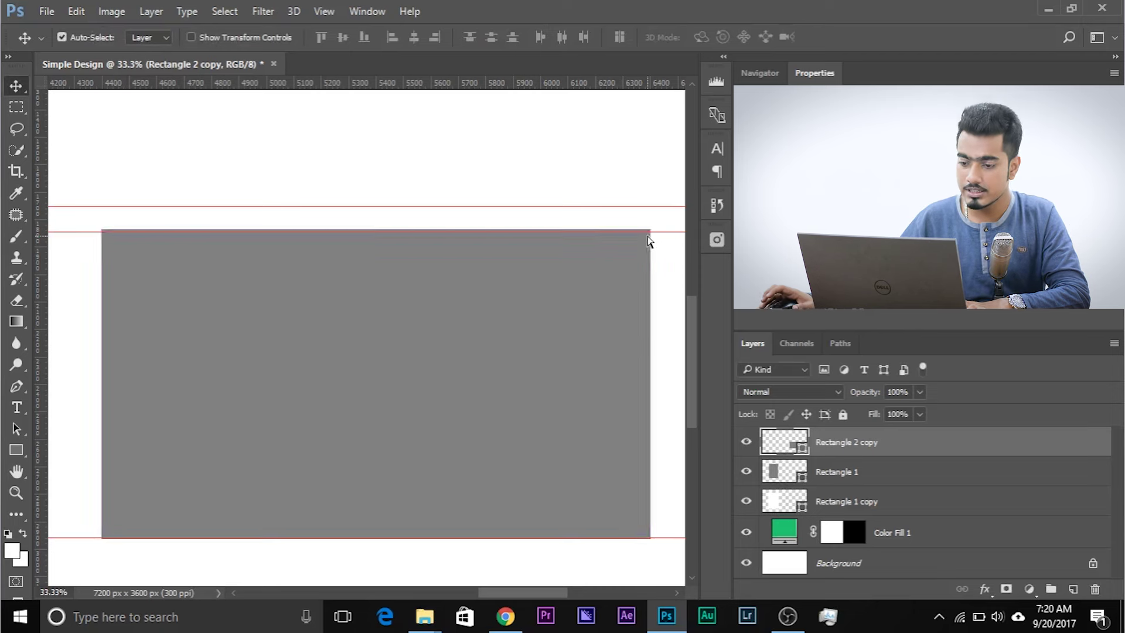
key("ctrl+t")
left_click_drag(381, 383, 162, 282)
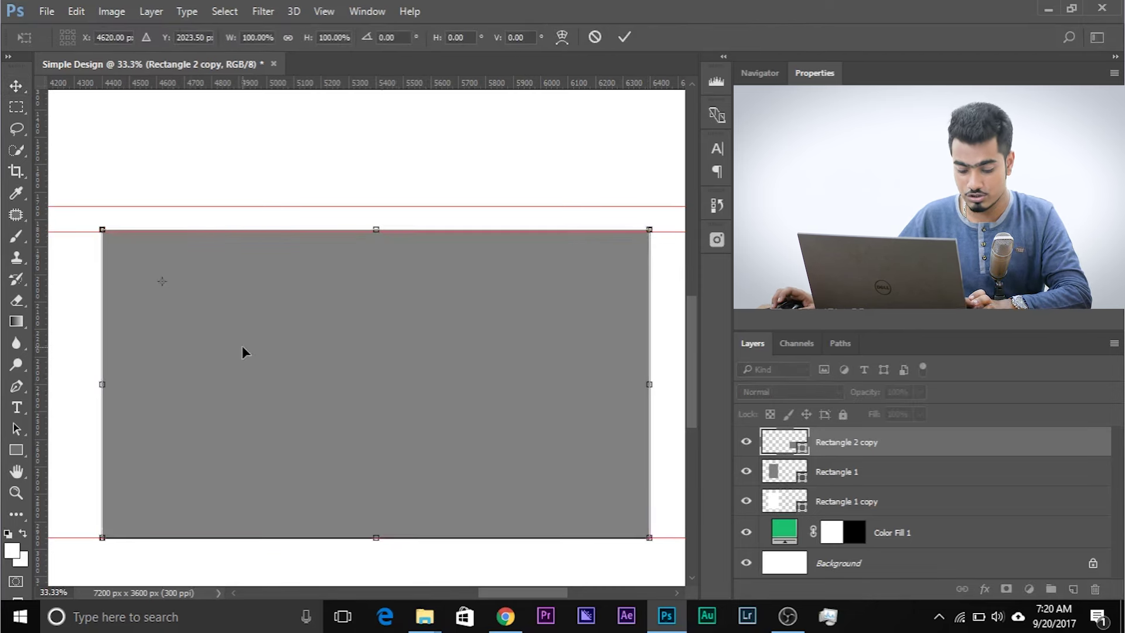
left_click_drag(642, 532, 511, 463)
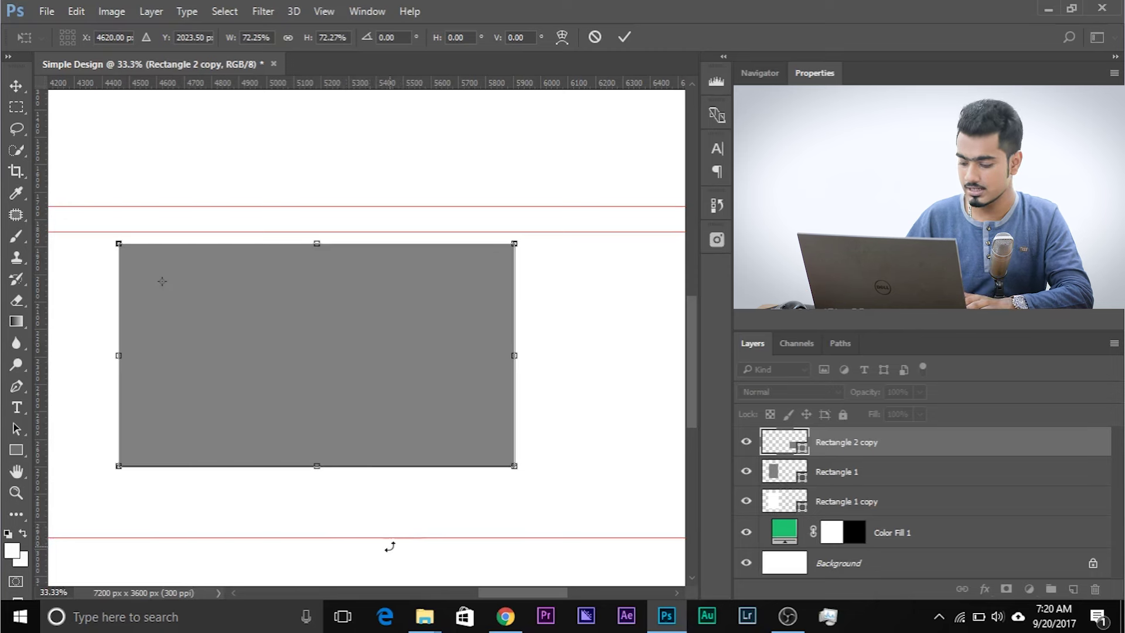
key("Escape")
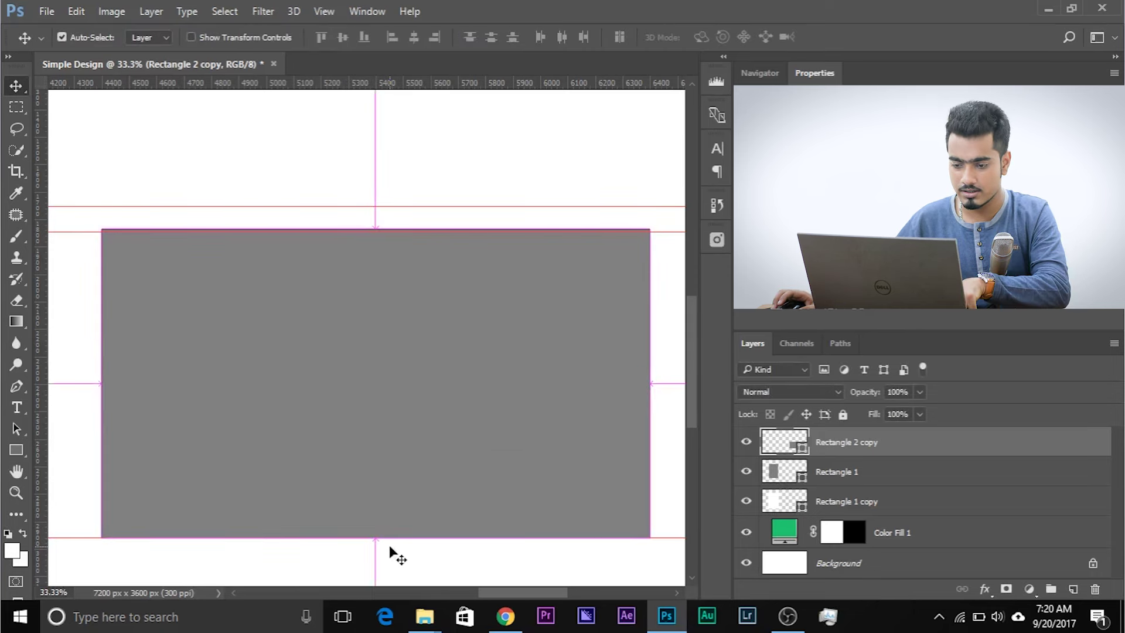
- Scale the lower landscape rectangle to about 98.9% around its bottom midpoint so its upper edge meets the lower gap guide
key("ctrl+t")
left_click_drag(377, 386, 376, 537)
left_click_drag(650, 229, 646, 230)
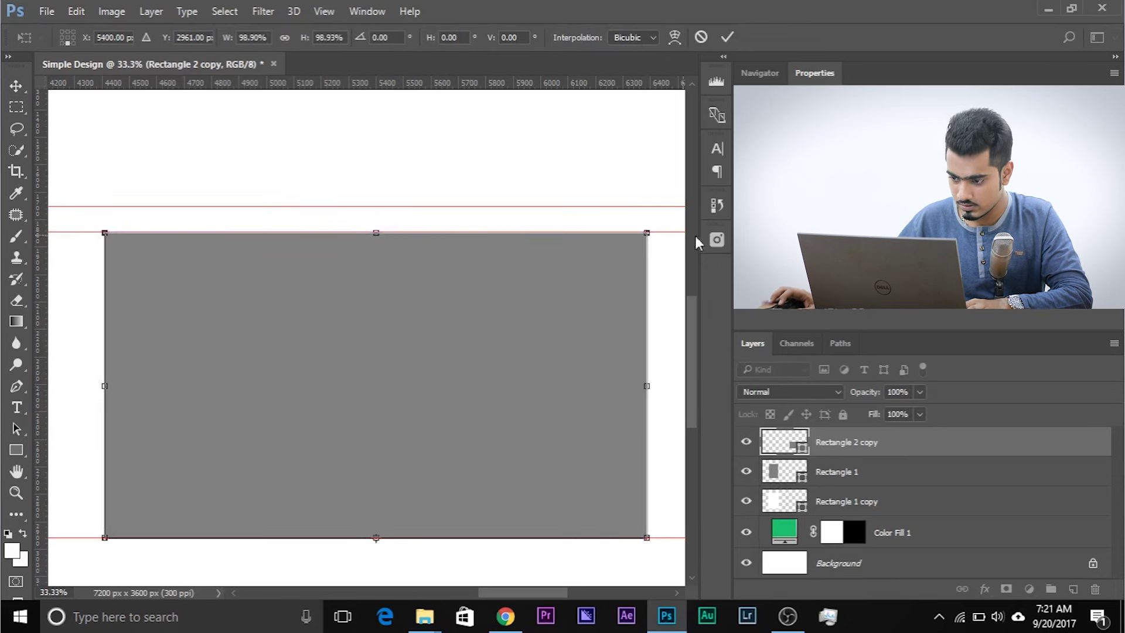
key("Return")
- Duplicate the landscape rectangle straight up between the upper placeholder guide and the upper gap guide, and hide the guides
key("ctrl+minus")
key("ctrl+minus")
key("ctrl+minus")
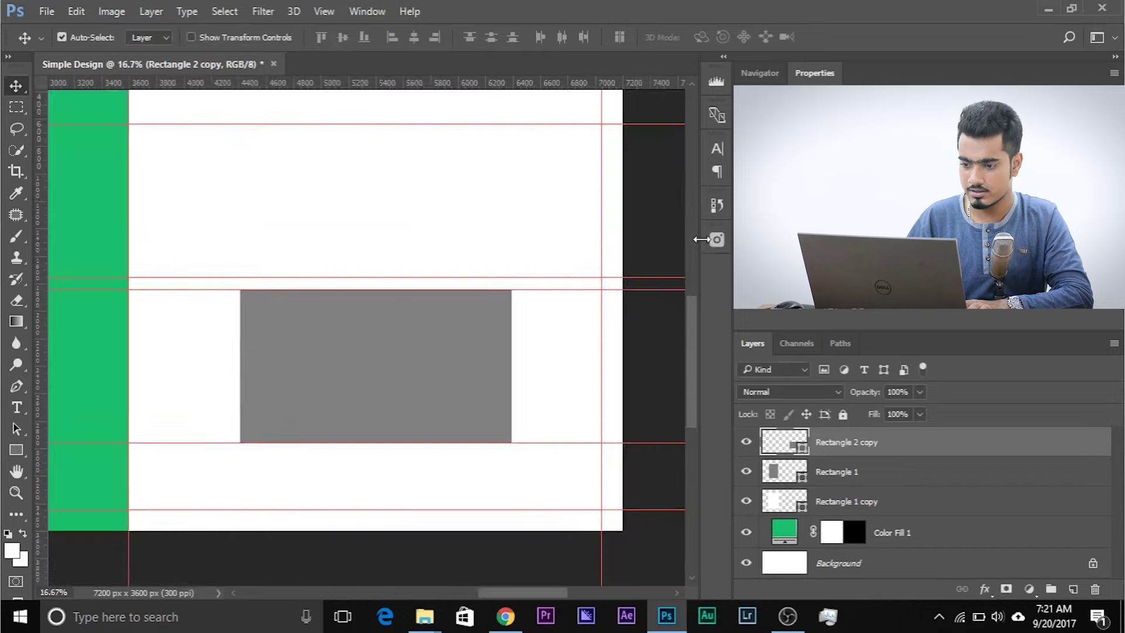
left_click_drag(380, 393, 378, 270)
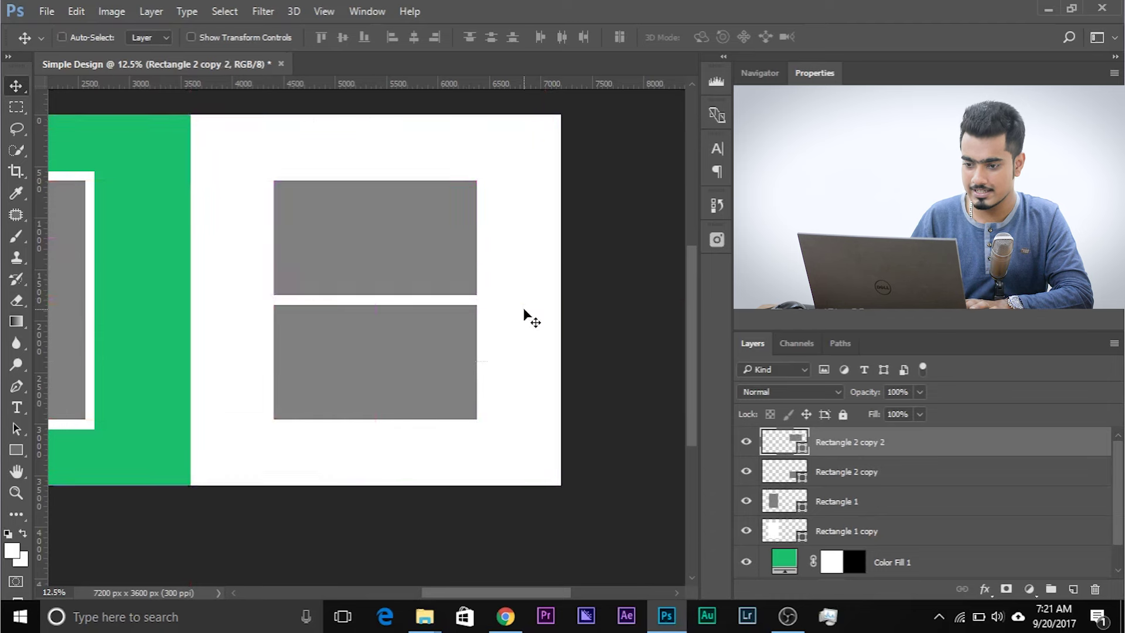
key("ctrl+minus")
key("ctrl+plus")
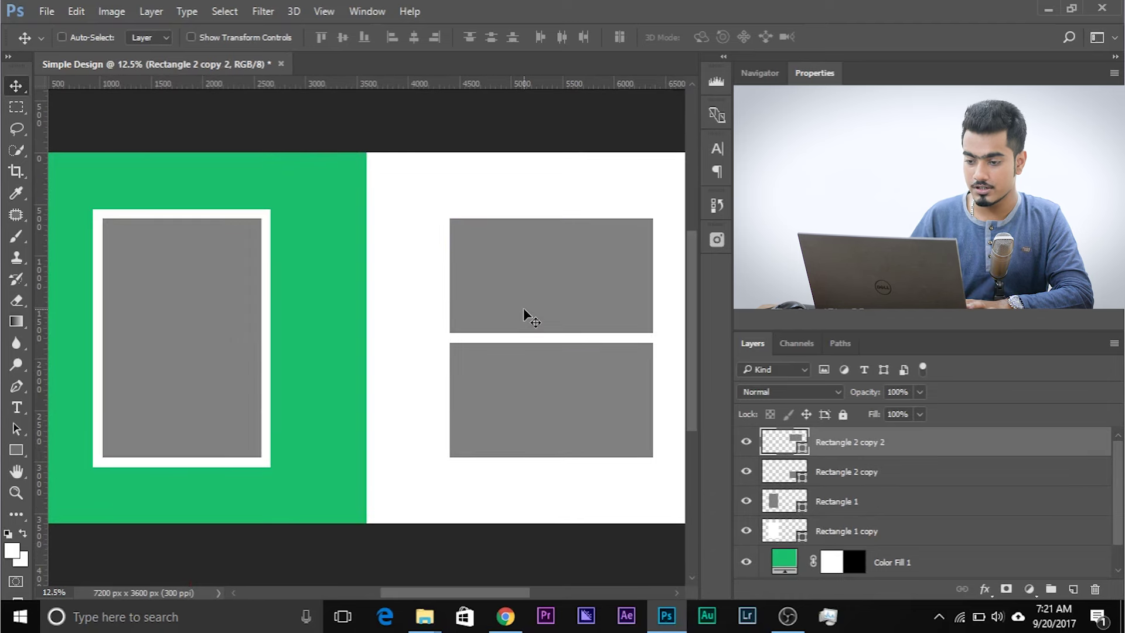
left_click_drag(523, 308, 460, 307)
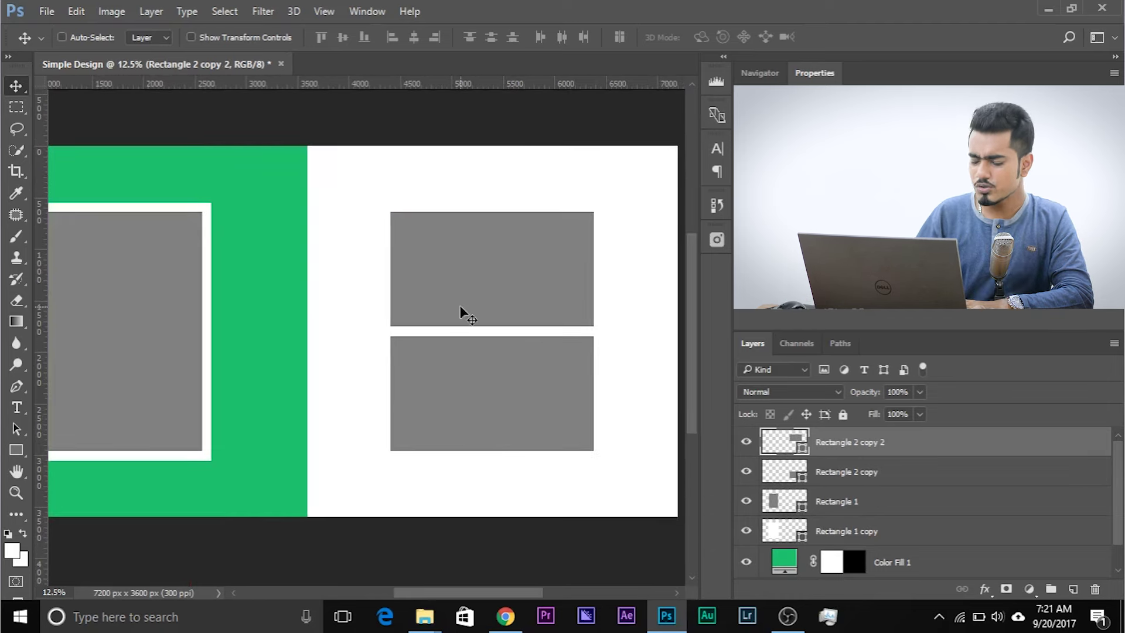
key("ctrl+minus")
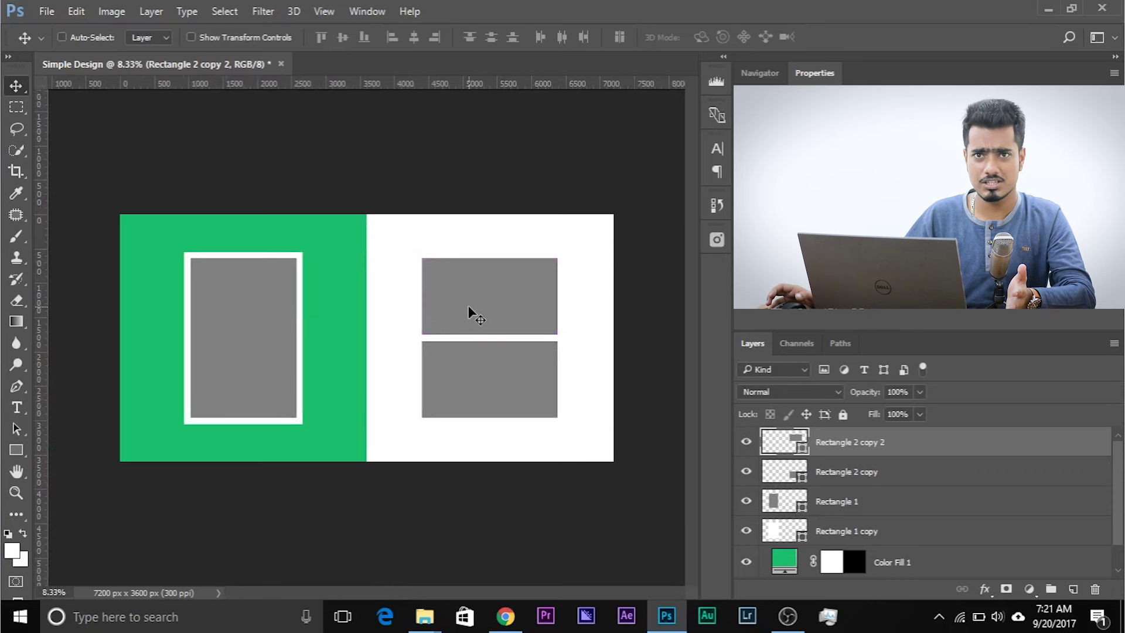
- Open tulips-red-white-spring-80341.jpeg from the Template Images folder as its own document and unlock its Background layer
mouse_move(426, 617)
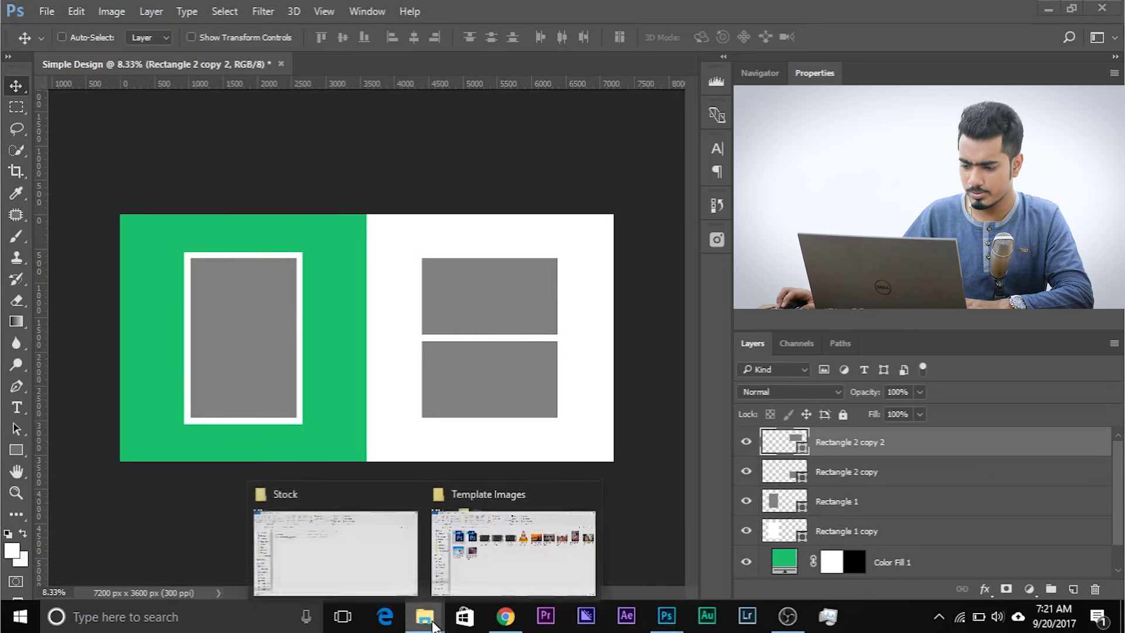
left_click(490, 550)
left_click_drag(186, 287, 473, 65)
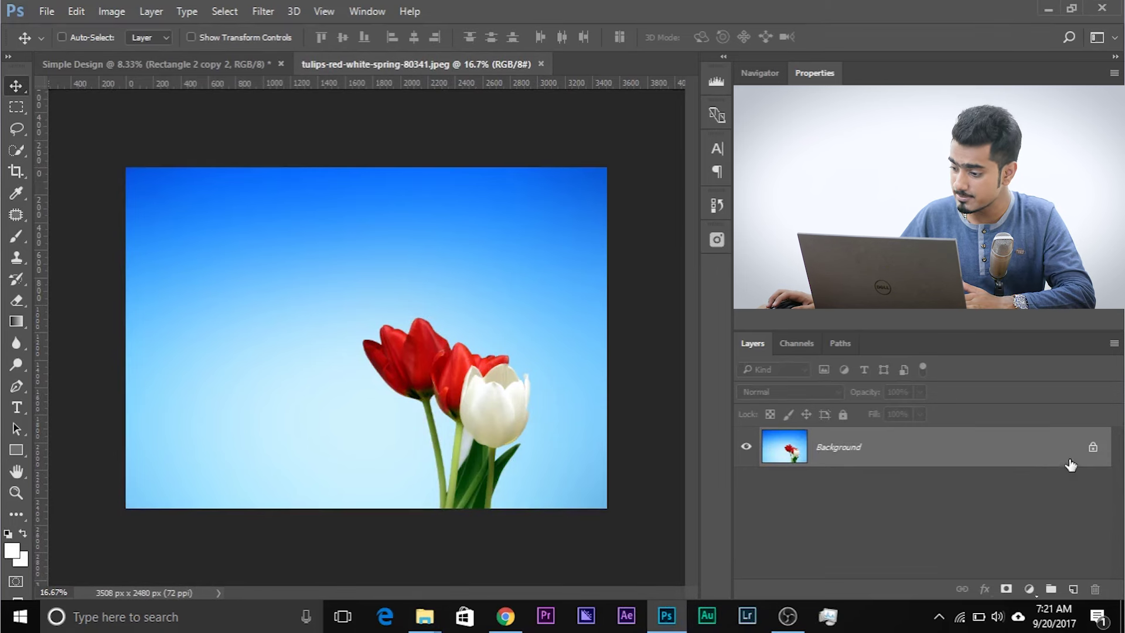
left_click(1093, 448)
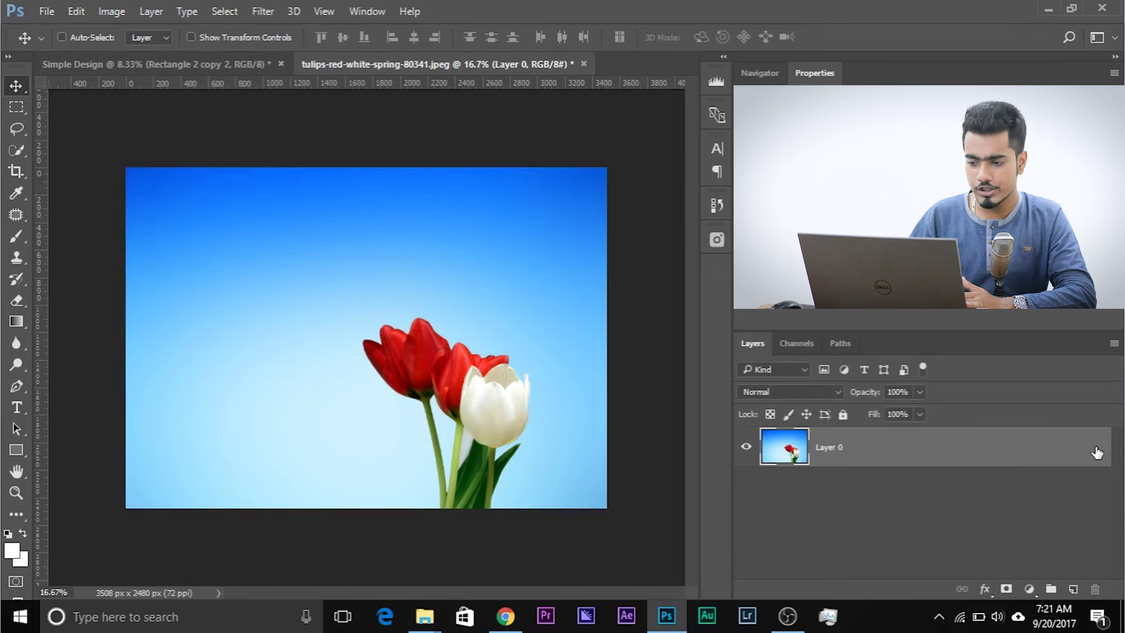
key("ctrl+plus")
left_click_drag(529, 309, 414, 250)
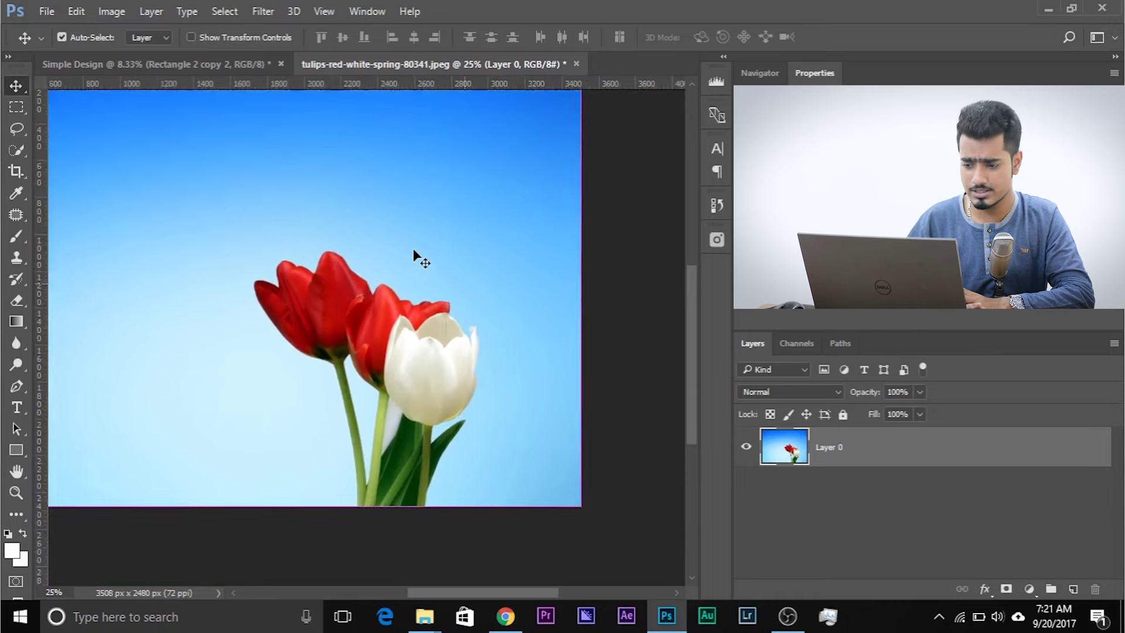
- Try a Quick Selection of the sky beside the tulips, and deselect it
key("ctrl+minus")
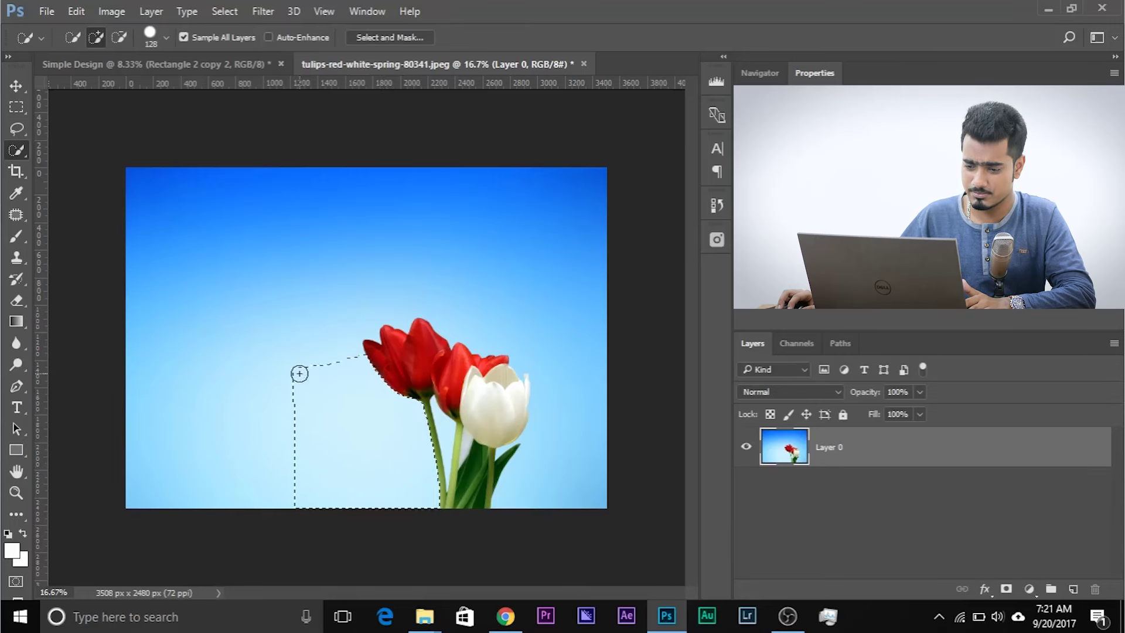
left_click_drag(300, 373, 289, 348)
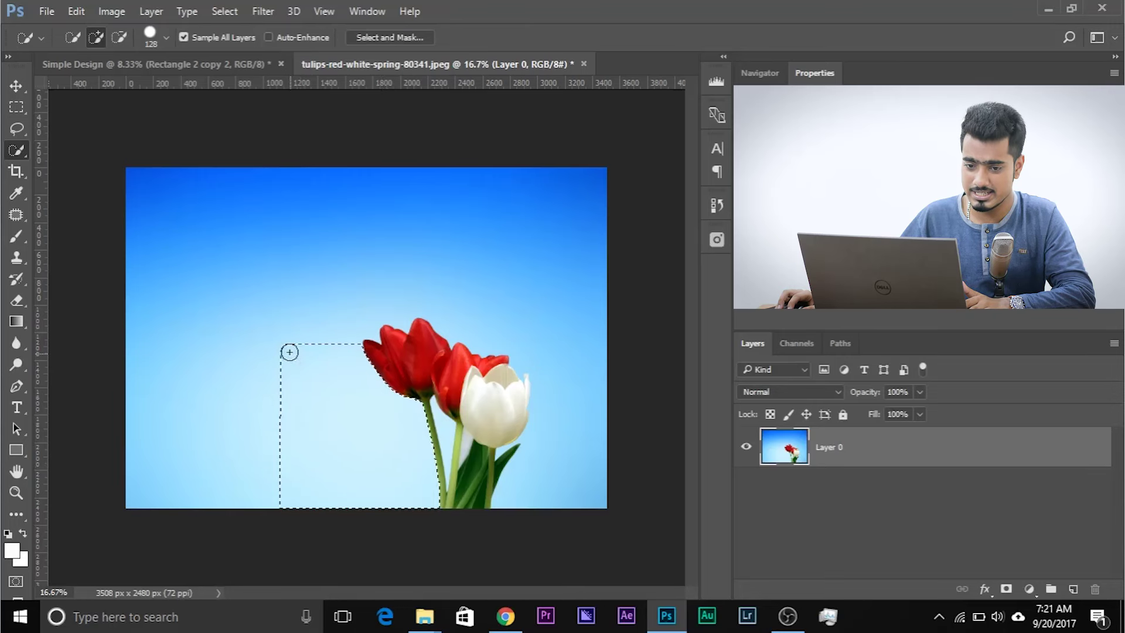
key("ctrl+d")
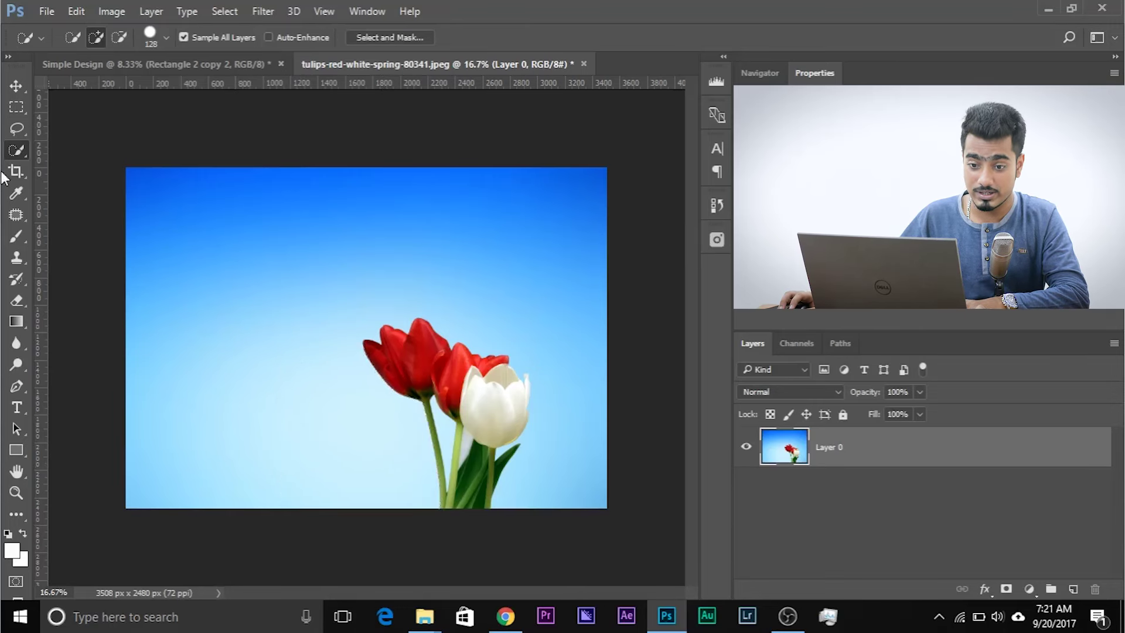
- Select the whole blue sky around the tulips with the Quick Selection tool, including the gap between the stems, using a 56 px brush for details
right_click(14, 148)
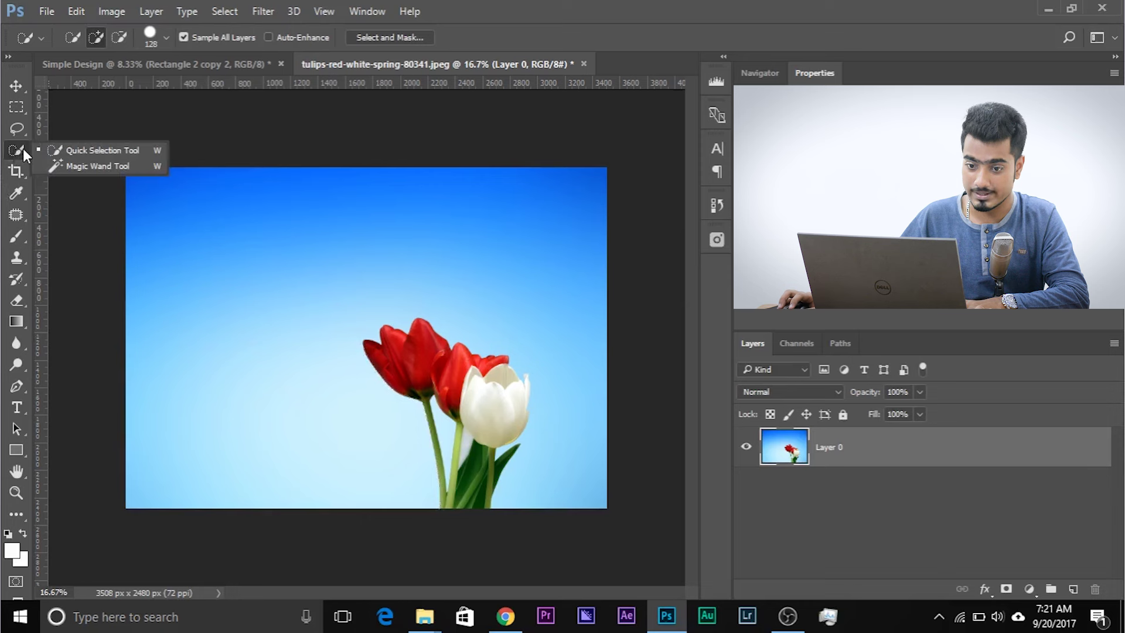
left_click(65, 151)
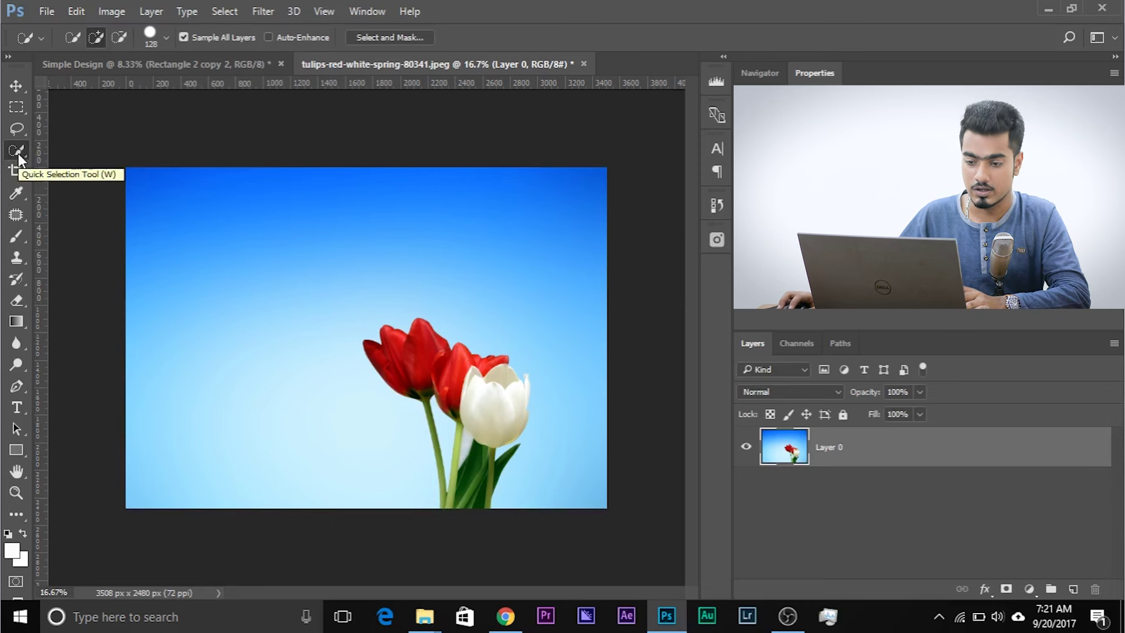
mouse_move(291, 403)
left_mouse_down()
mouse_move(274, 306)
mouse_move(294, 255)
mouse_move(320, 230)
mouse_move(389, 236)
left_mouse_up()
key("ctrl+plus")
key("ctrl+plus")
key("ctrl+plus")
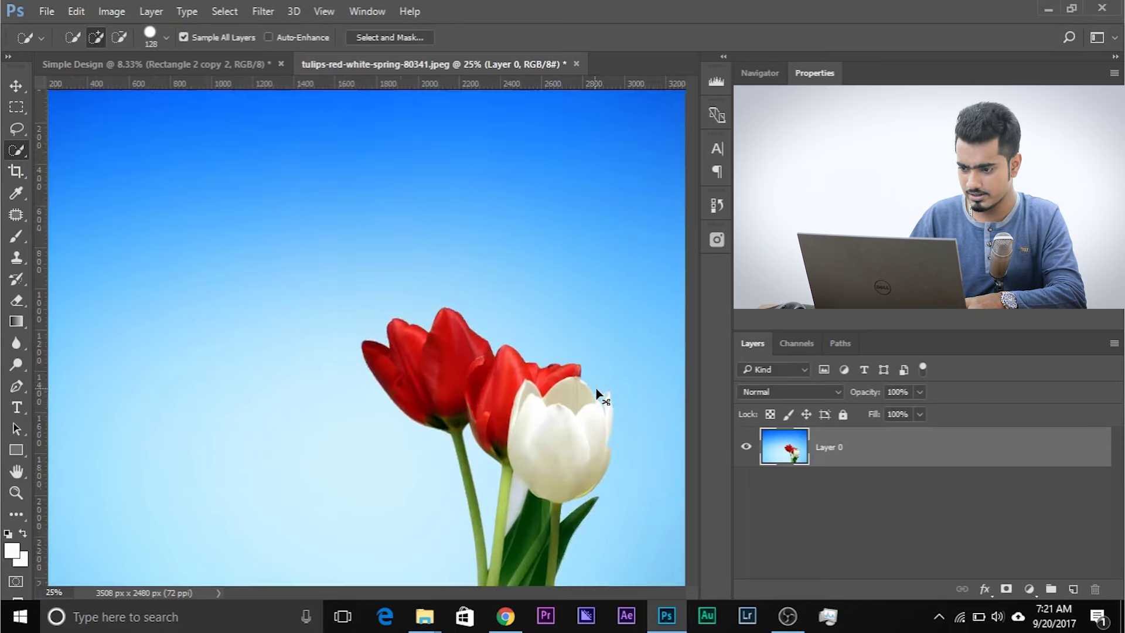
left_click_drag(597, 389, 308, 253)
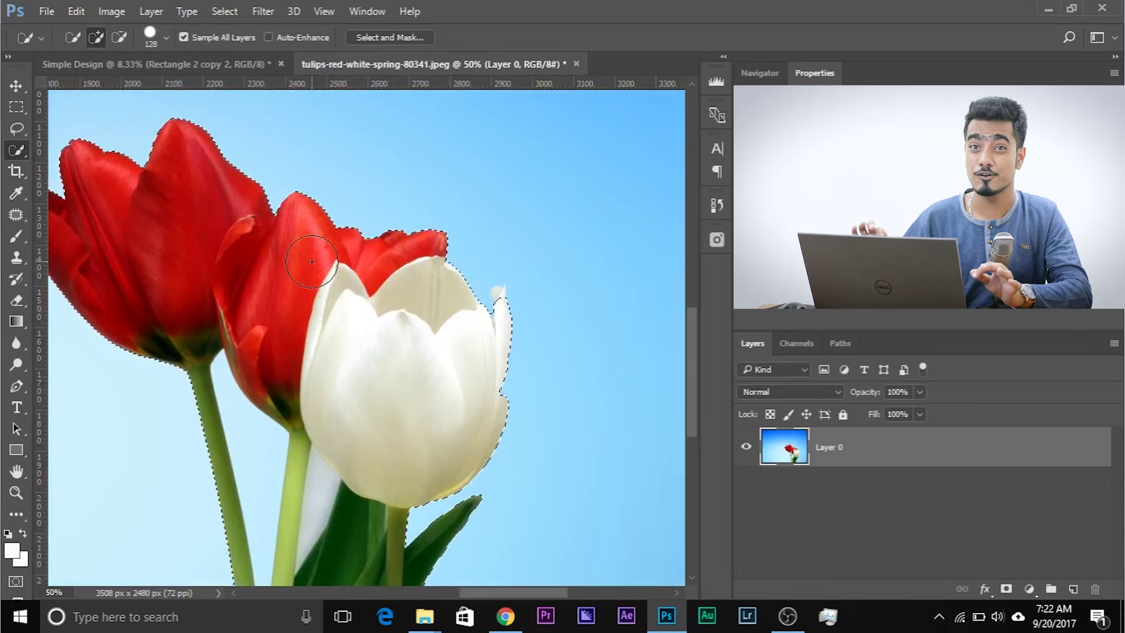
left_click_drag(253, 322, 244, 337)
mouse_move(260, 464)
left_mouse_down()
mouse_move(270, 383)
mouse_move(279, 405)
left_mouse_up()
left_click(278, 405)
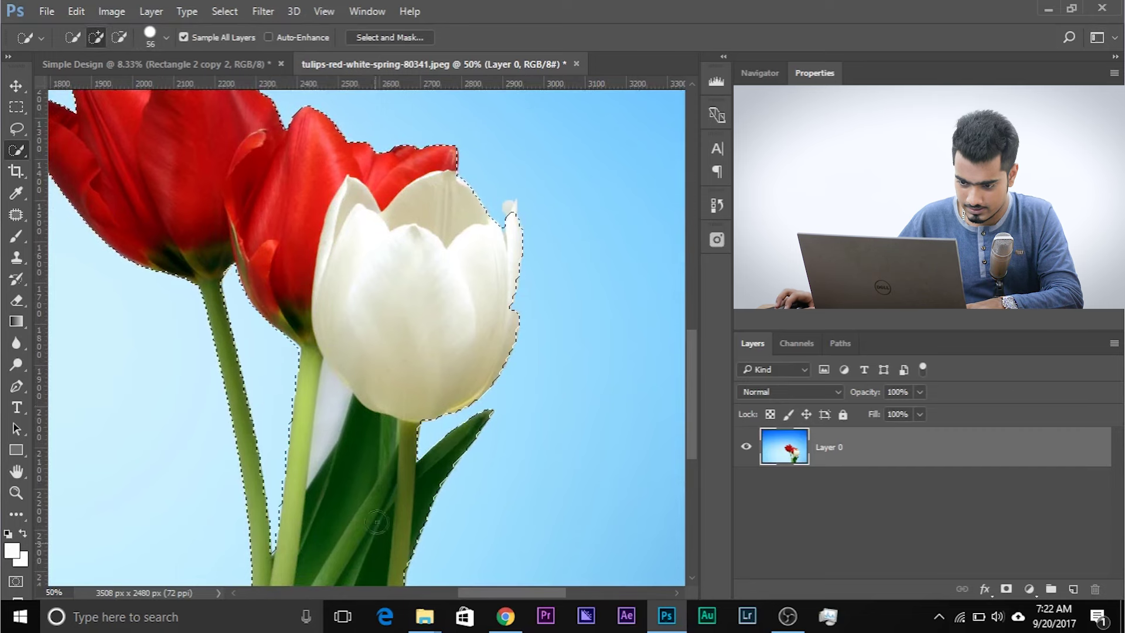
scroll(356, 463, "down", 2)
- Invert the sky selection so that the tulips are selected instead
key("ctrl+d")
key("ctrl+minus")
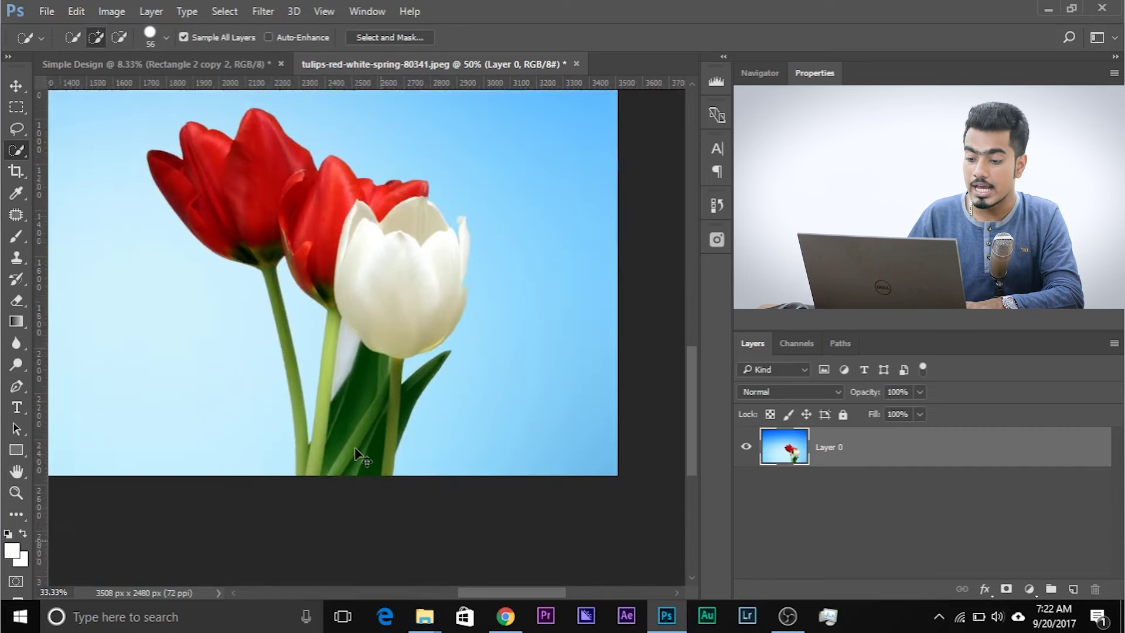
key("ctrl+minus")
key("ctrl+minus")
key("ctrl+minus")
key("ctrl+shift+i")
key("ctrl+plus")
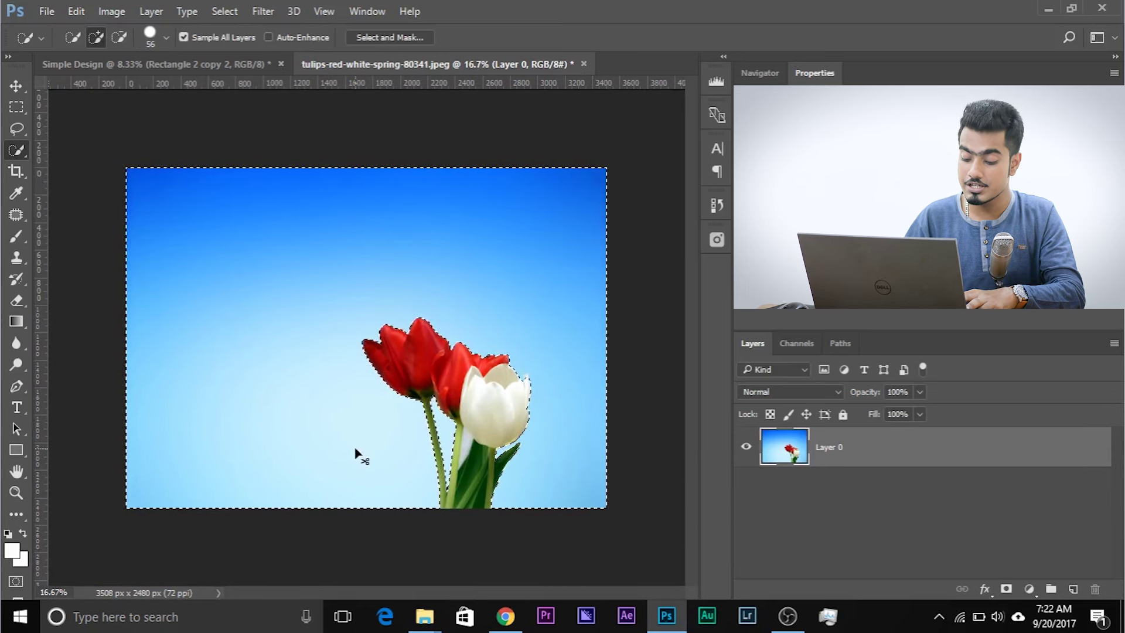
key("ctrl+shift+i")
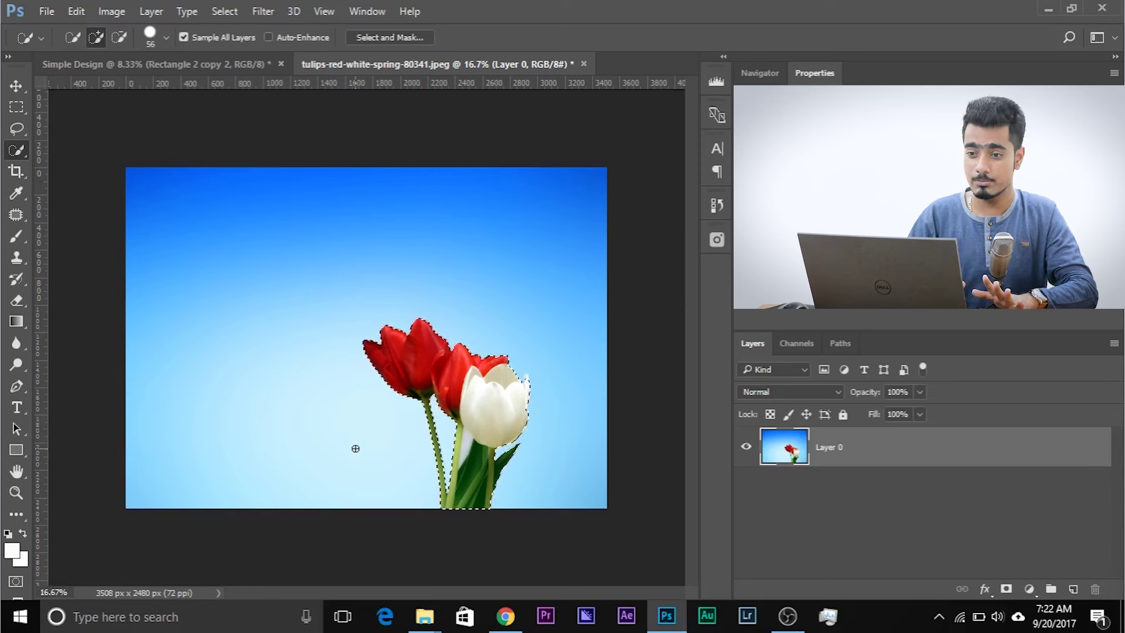
left_click(234, 8)
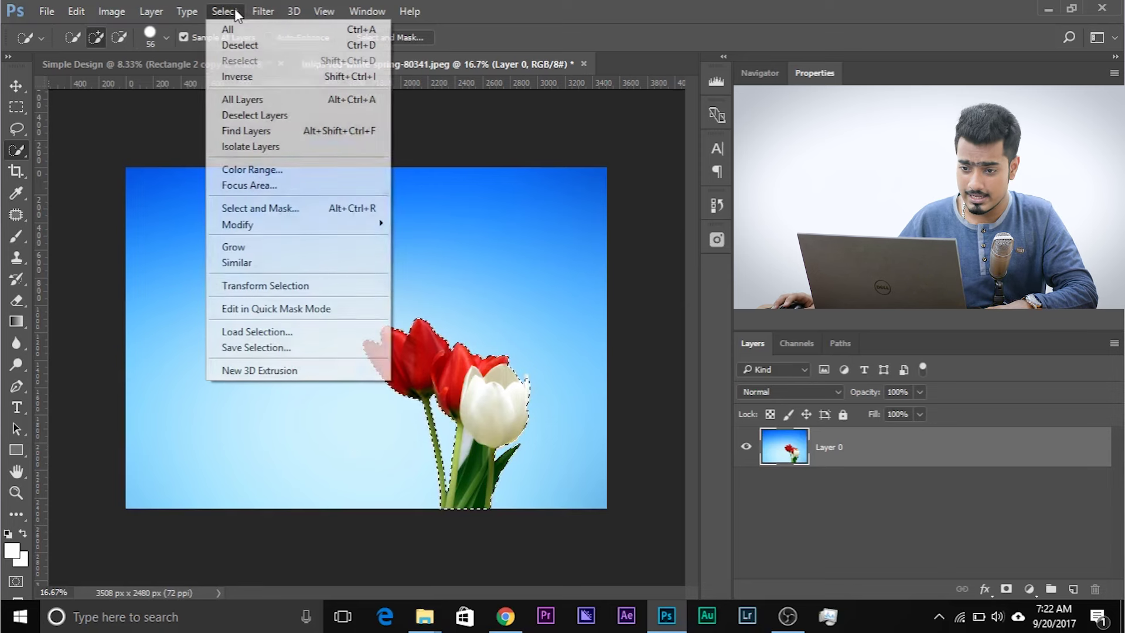
left_click(716, 8)
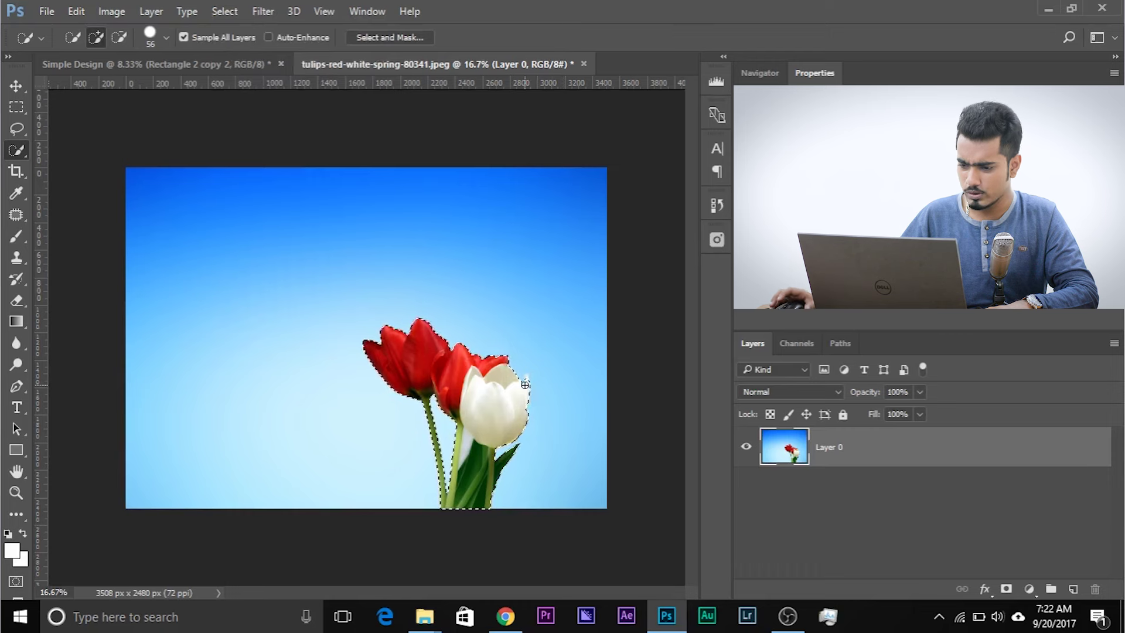
- Mask Layer 0 to the tulip selection and copy the masked layer into the Simple Design document
left_click(1006, 588)
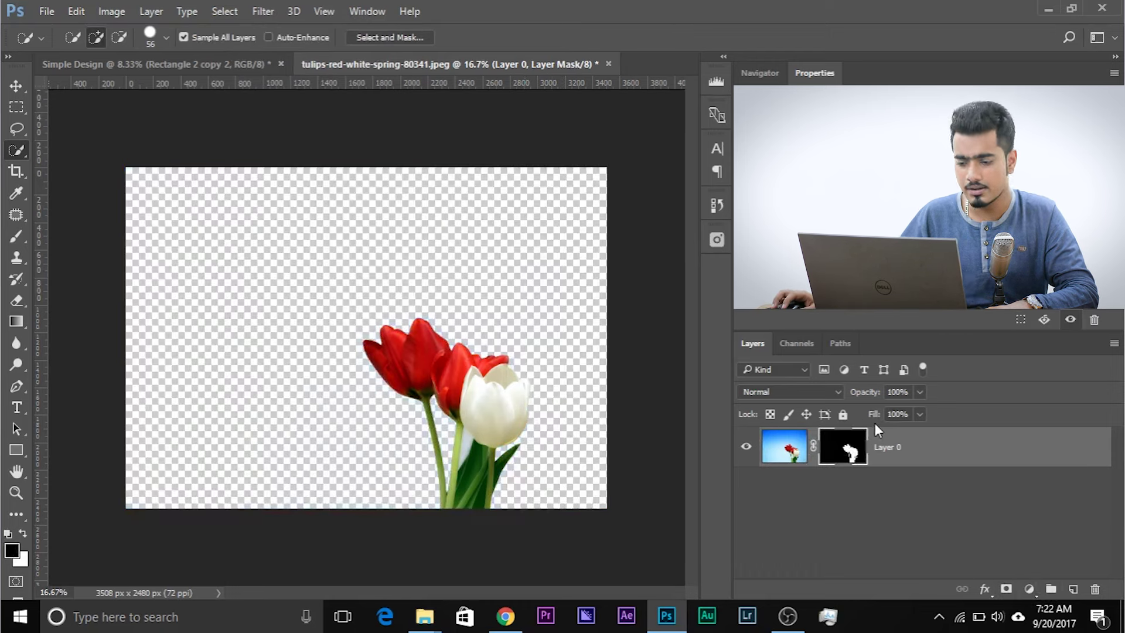
left_click_drag(959, 453, 473, 346)
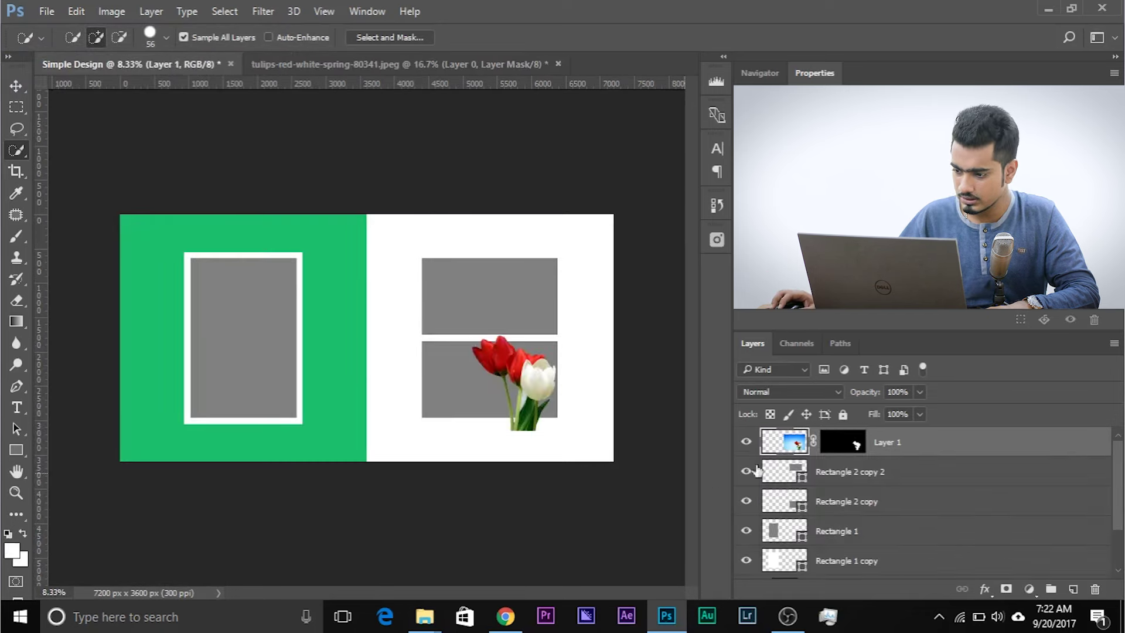
- Move the tulips to the lower right corner of the page and apply their layer mask
left_click(16, 85)
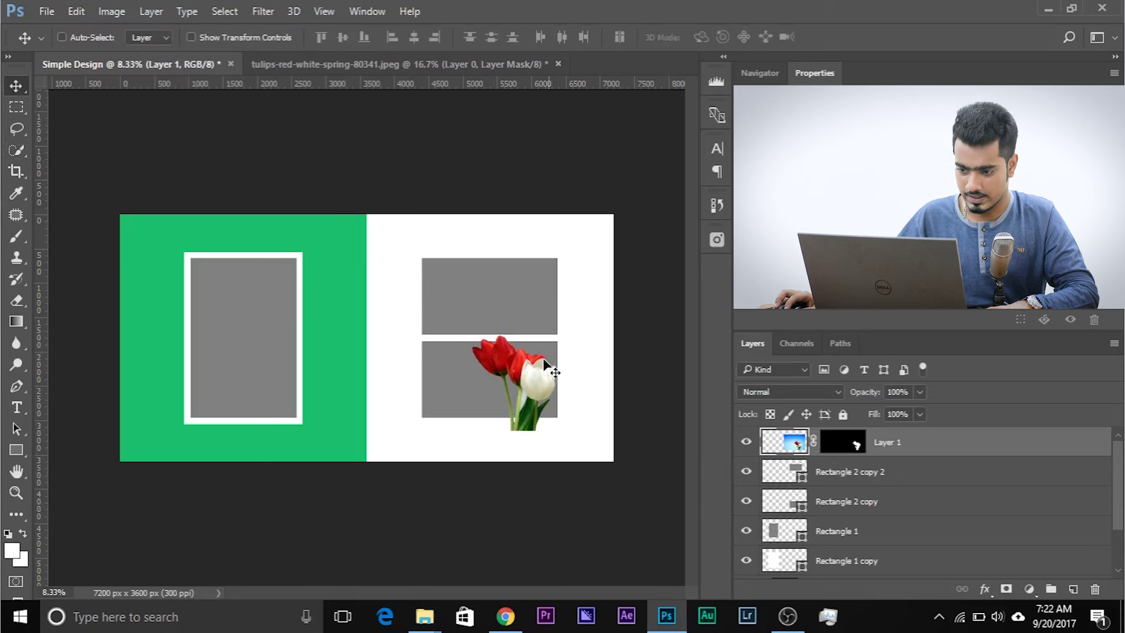
left_click_drag(545, 371, 596, 408)
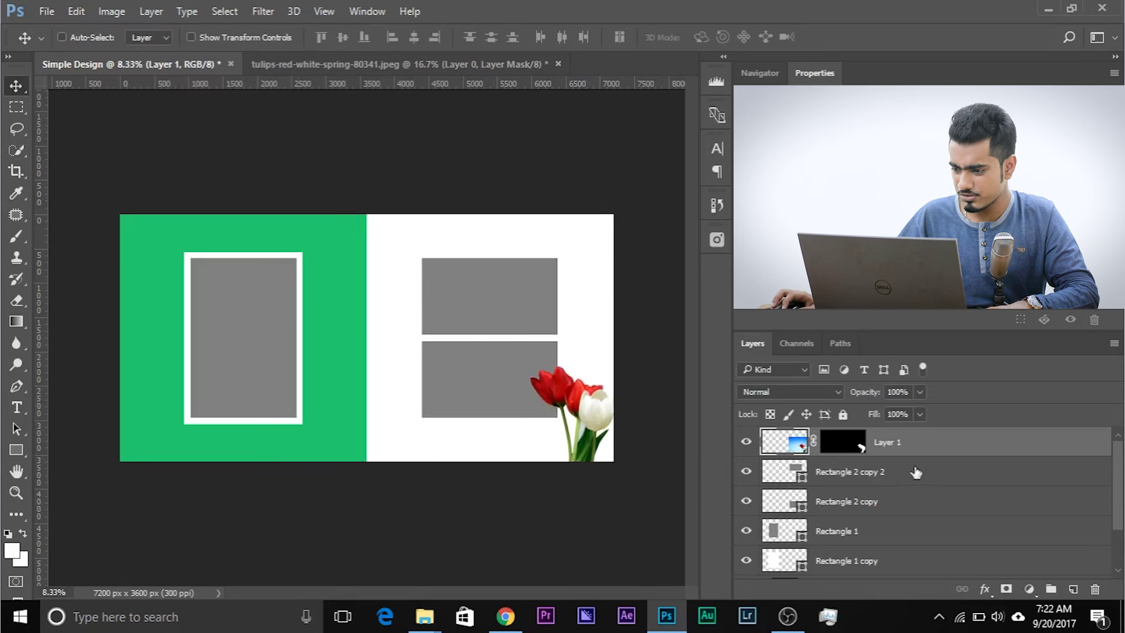
left_click_drag(584, 408, 578, 406)
right_click(855, 444)
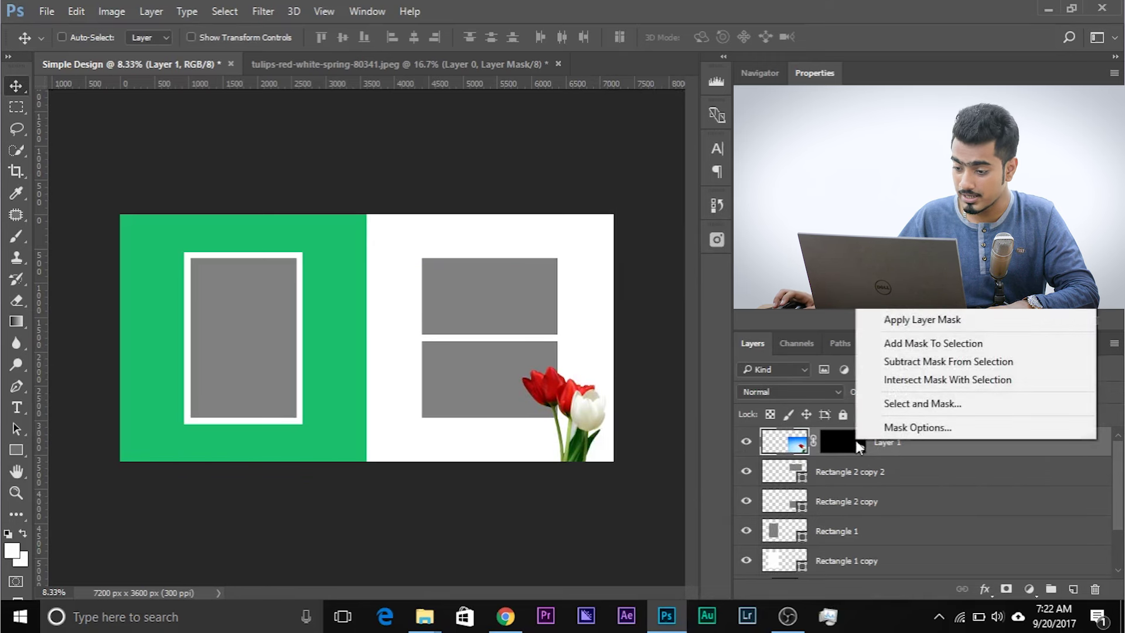
left_click(906, 323)
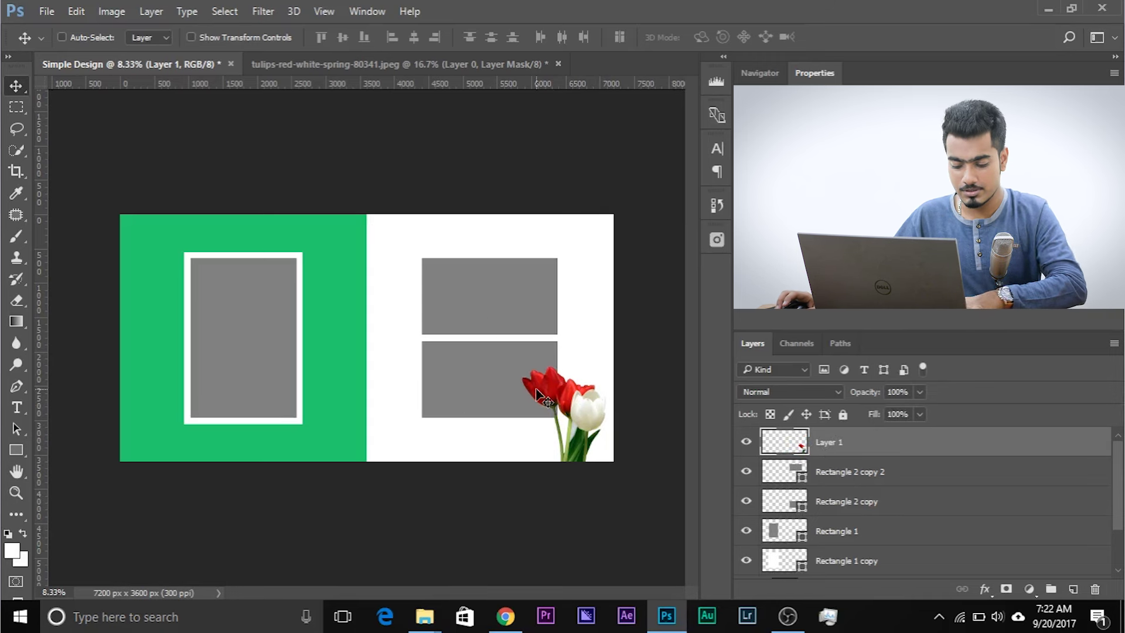
- Enlarge the tulips up and to the left, and place Layer 1 directly below Rectangle 1 copy in the layer order
key("ctrl+t")
left_click_drag(525, 358, 473, 312)
key("Return")
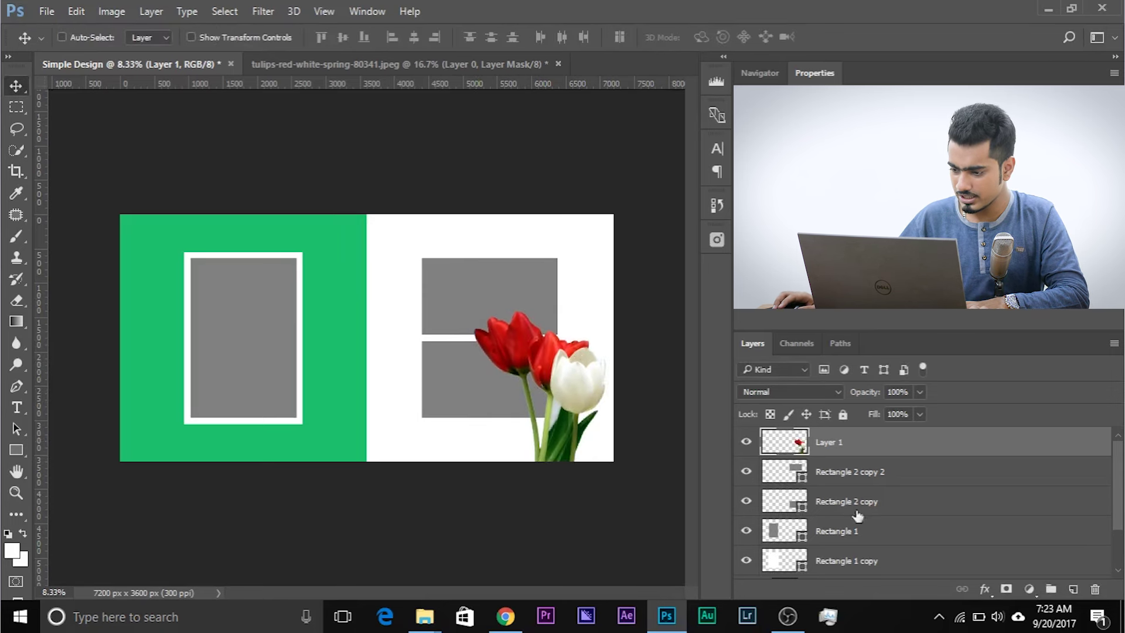
left_click_drag(897, 443, 919, 510)
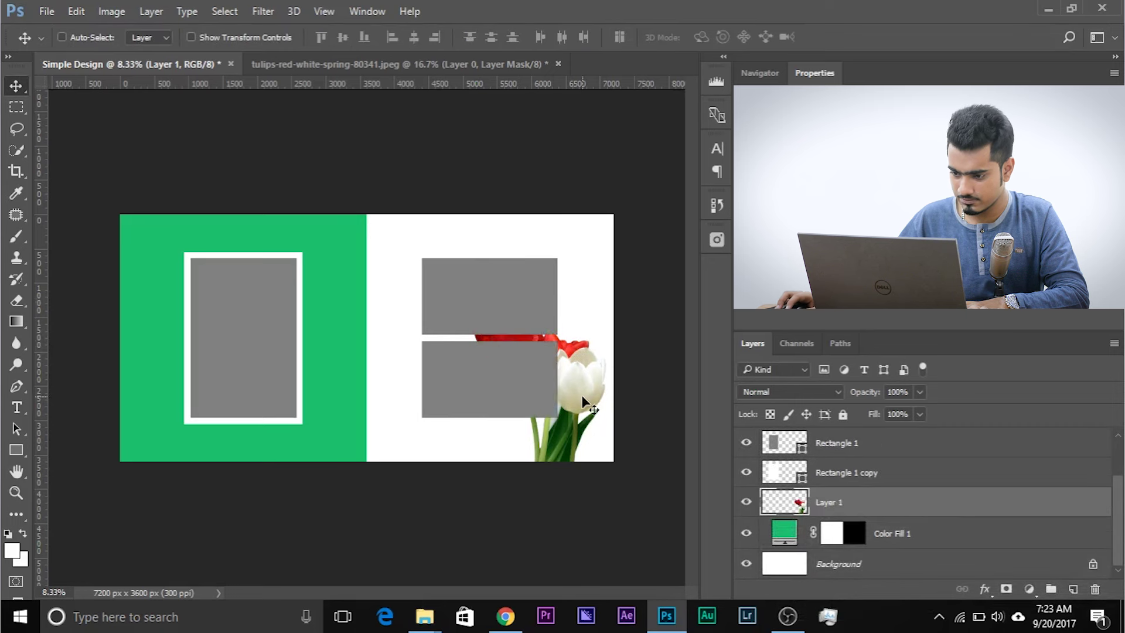
- Shift the tulips partly past the page's right edge and scale them down slightly
left_click_drag(599, 385, 630, 394)
key("ctrl+t")
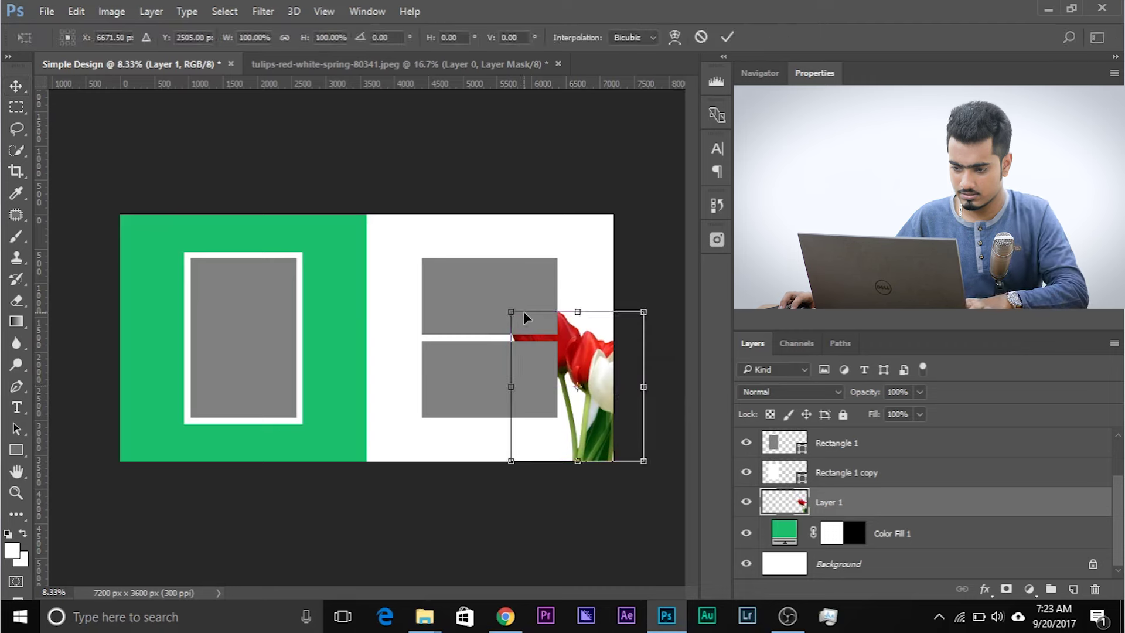
mouse_move(518, 313)
left_mouse_down()
mouse_move(552, 334)
mouse_move(515, 322)
left_mouse_up()
key("Return")
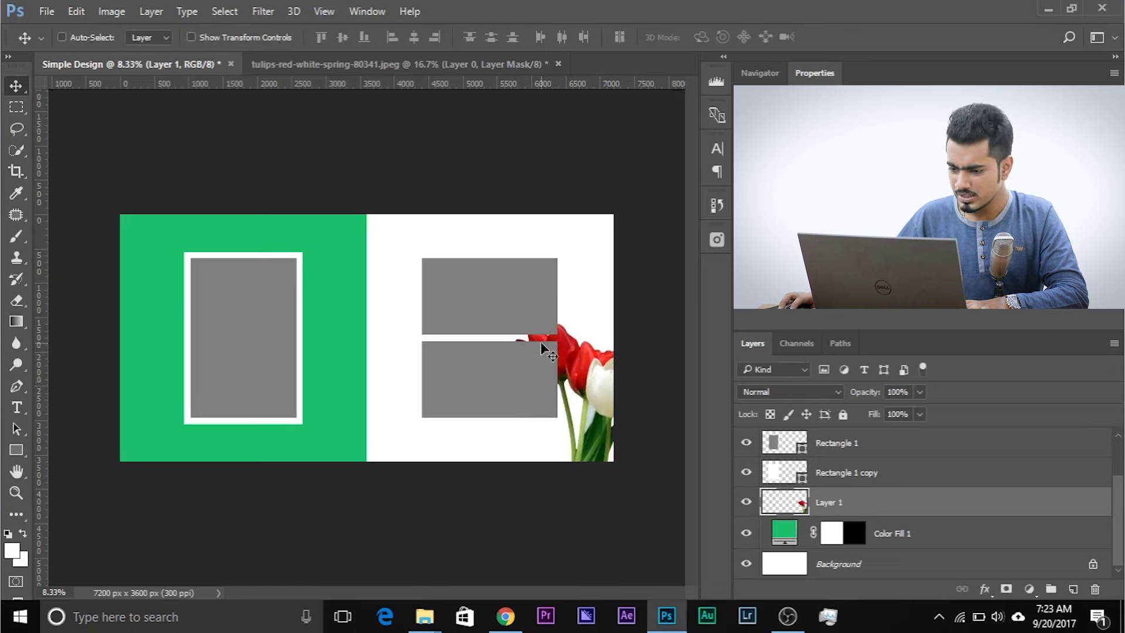
- Nudge the tulips farther past the page's right edge and set Layer 1's opacity to 40%
mouse_move(601, 416)
left_mouse_down()
mouse_move(386, 388)
mouse_move(382, 399)
mouse_move(624, 411)
mouse_move(610, 409)
left_mouse_up()
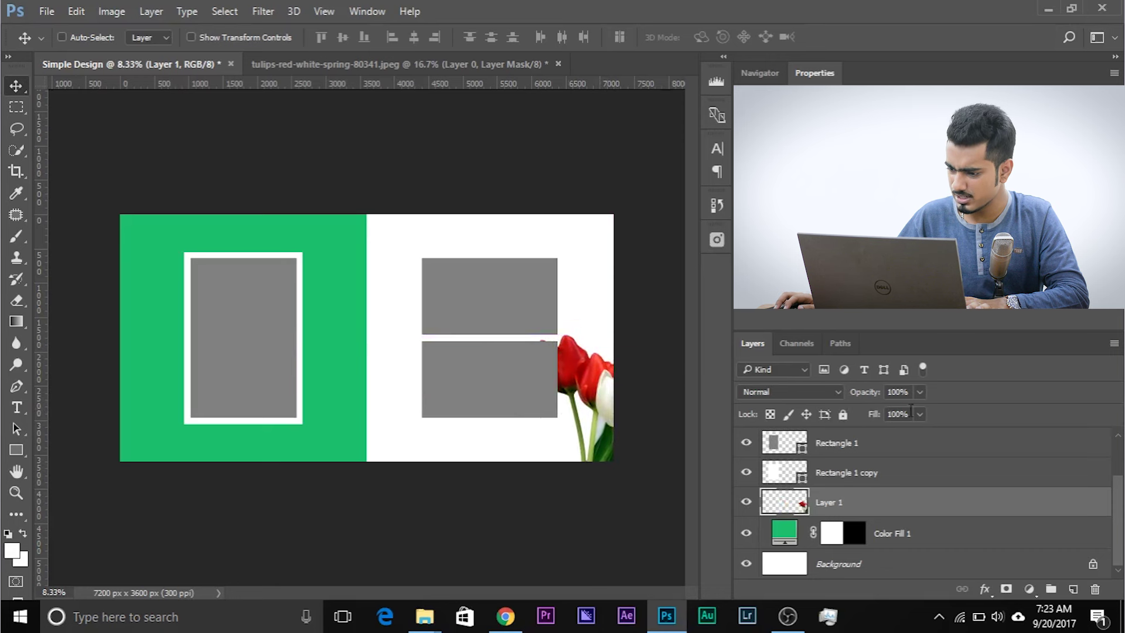
mouse_move(862, 412)
left_mouse_down()
mouse_move(876, 411)
mouse_move(857, 394)
left_mouse_up()
key("ctrl")
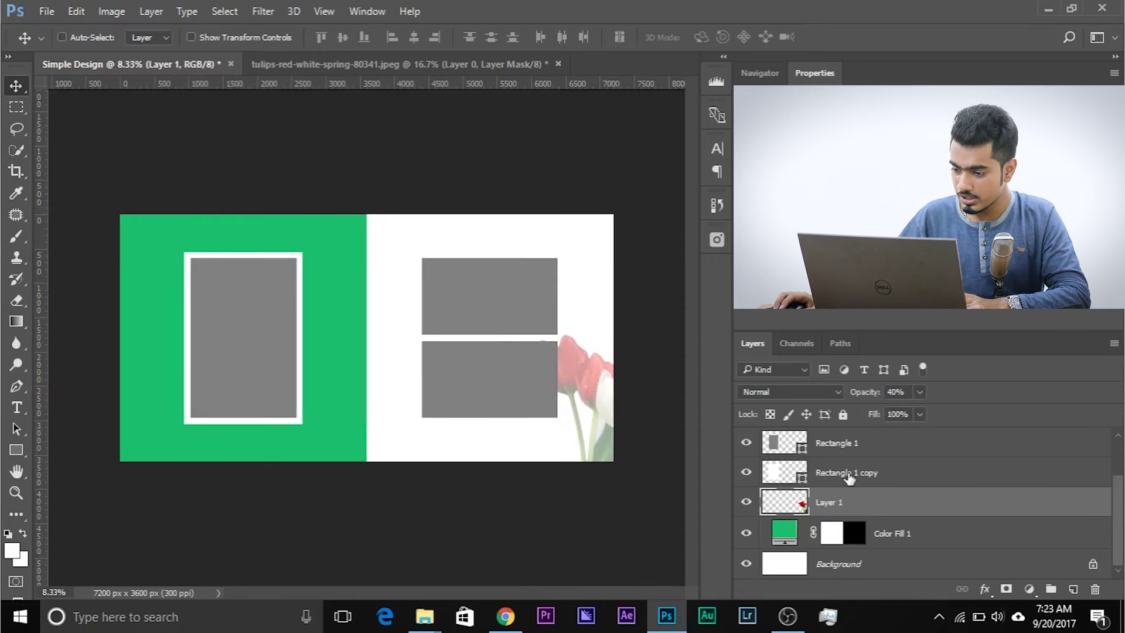
- Group the Rectangle 1, Rectangle 2 copy and Rectangle 2 copy 2 layers, and expand the group
scroll(853, 477, "up", 2)
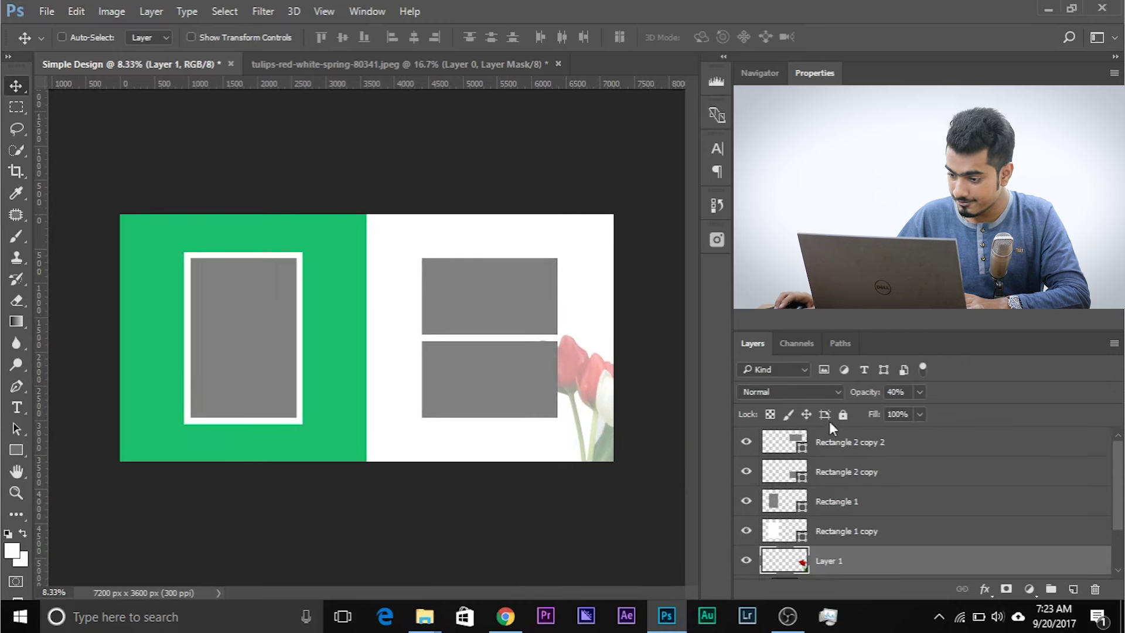
left_click(842, 510)
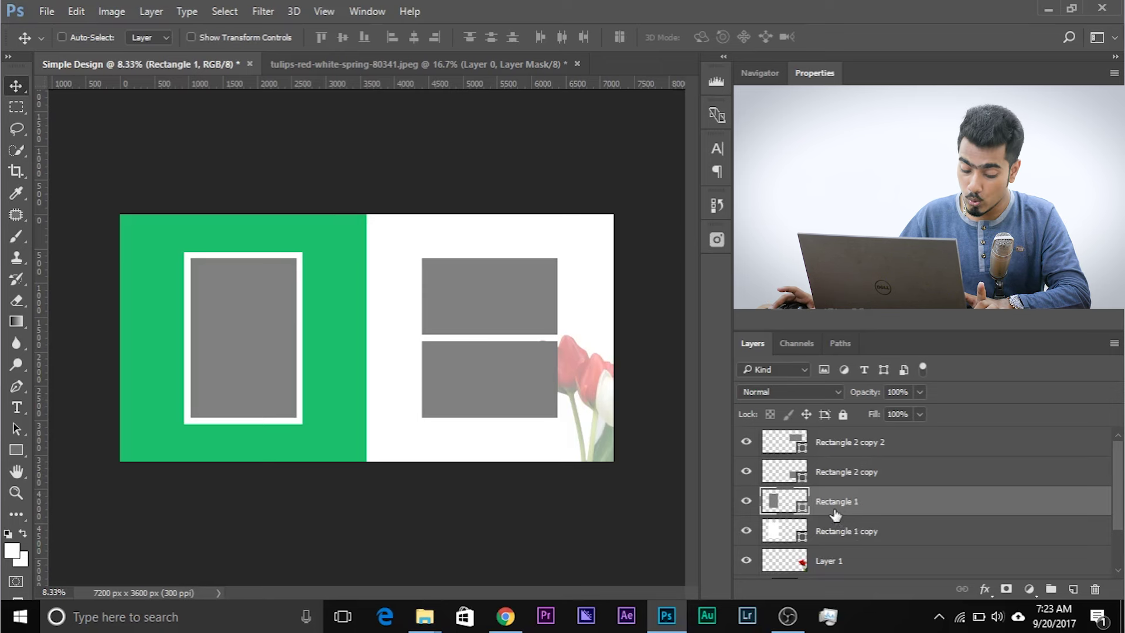
left_click(877, 446, "shift")
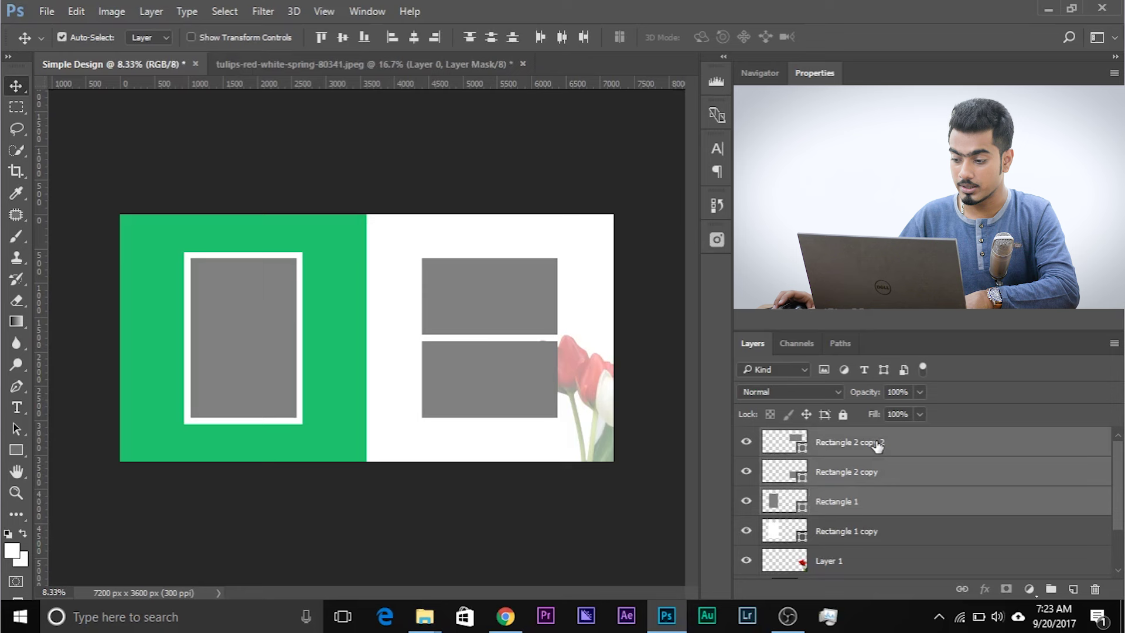
key("ctrl+g")
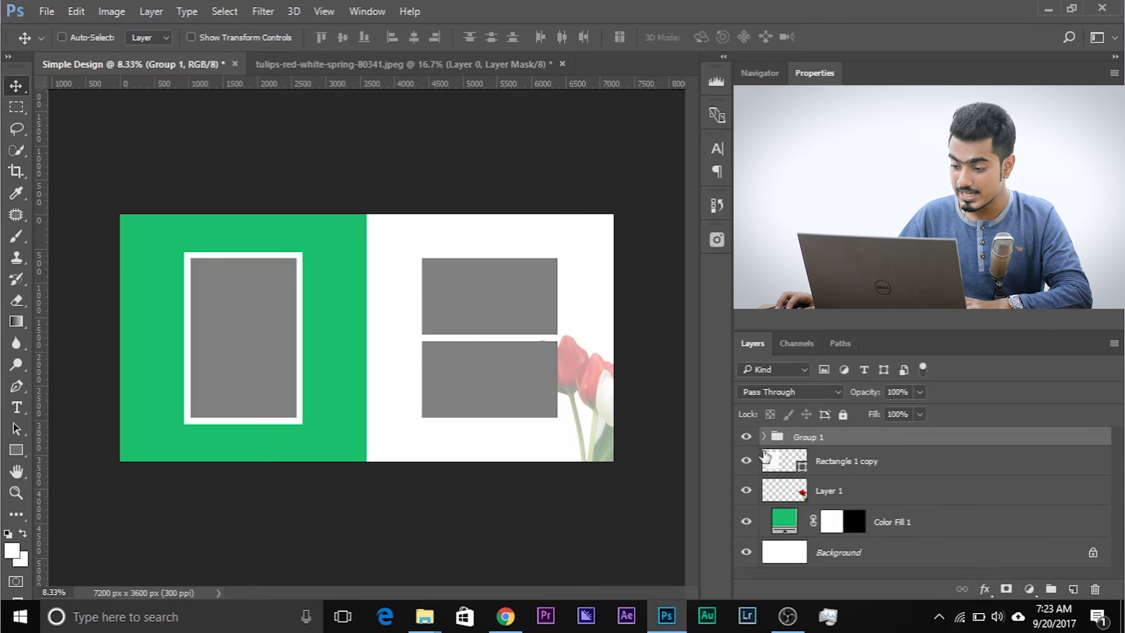
left_click(765, 437)
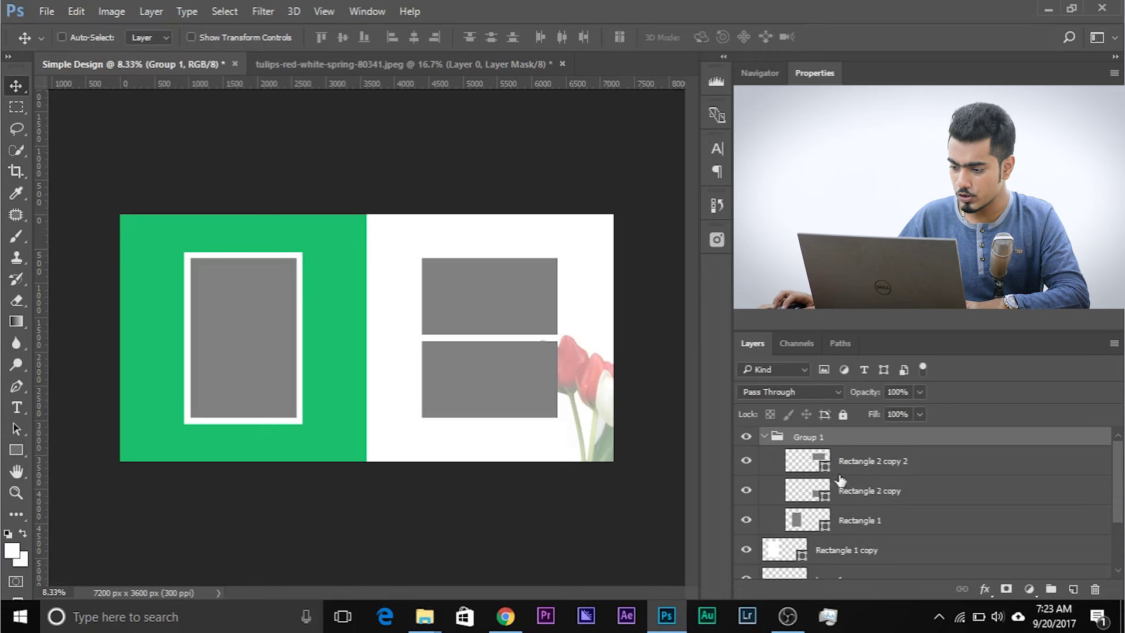
- Rename the Rectangle 2 copy 2 layer as P1
double_click(874, 461)
type("Pl")
key("Return")
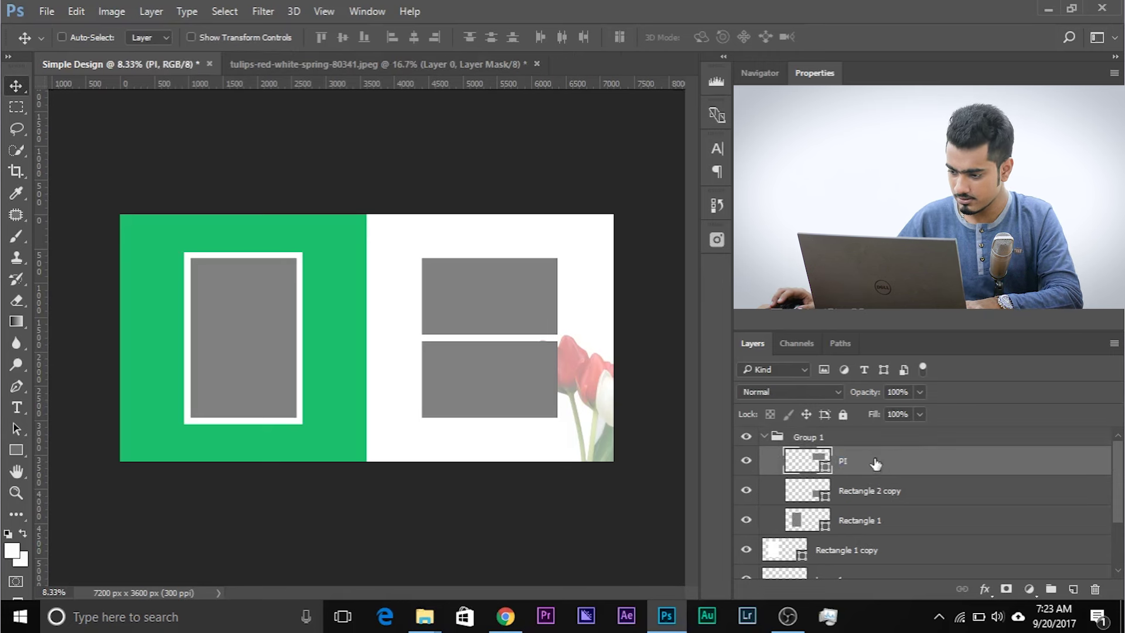
double_click(844, 462)
key("Return")
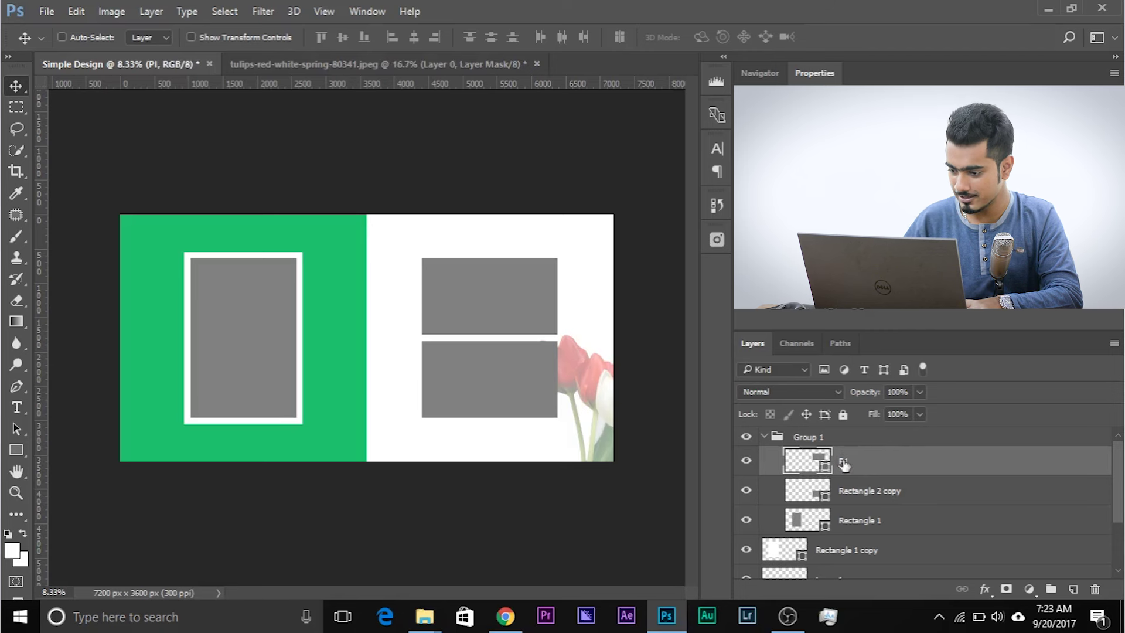
- Rename the upper landscape placeholder's layer as p3
double_click(870, 492)
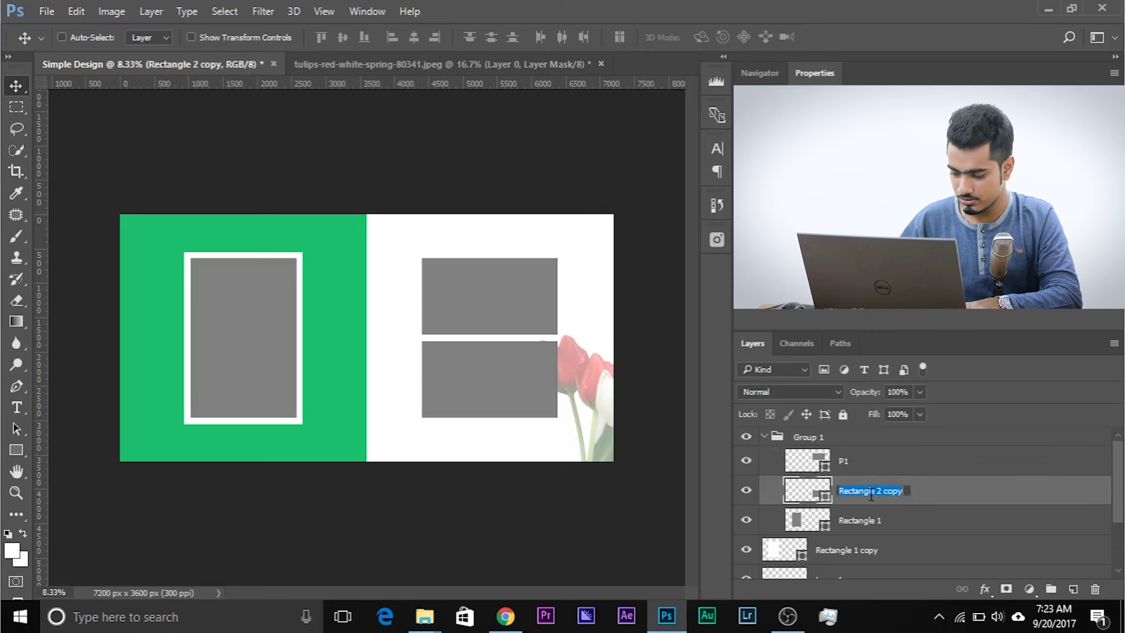
double_click(845, 461)
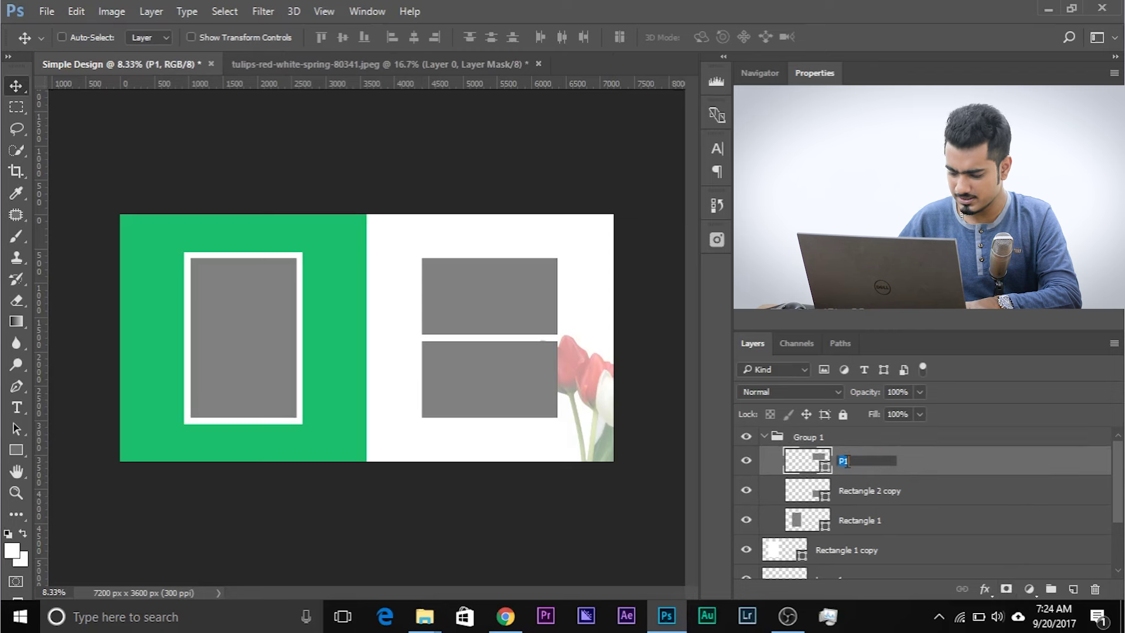
key("Return")
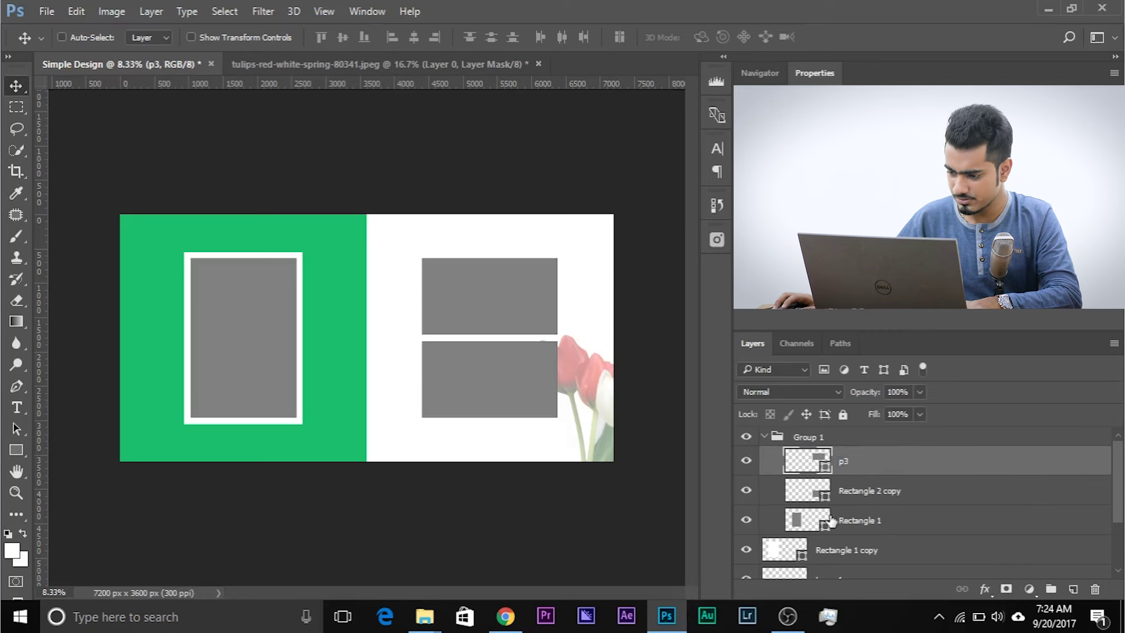
- Rename the lower landscape placeholder's layer as p2 and the portrait placeholder's layer as p1
left_click(877, 493)
double_click(868, 491)
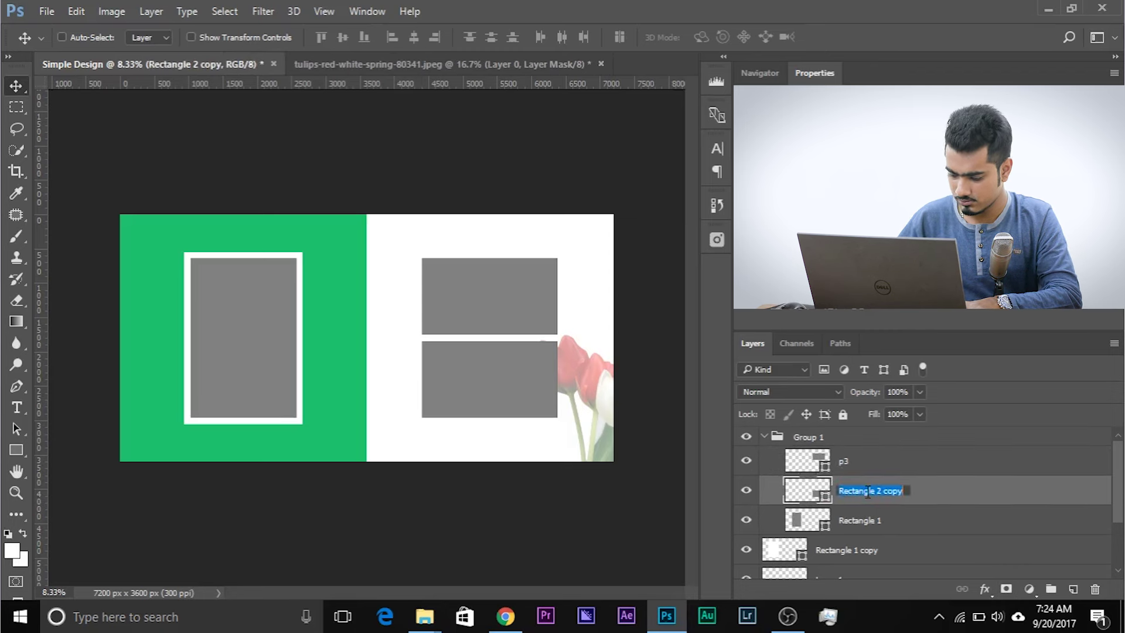
type("p2")
key("Return")
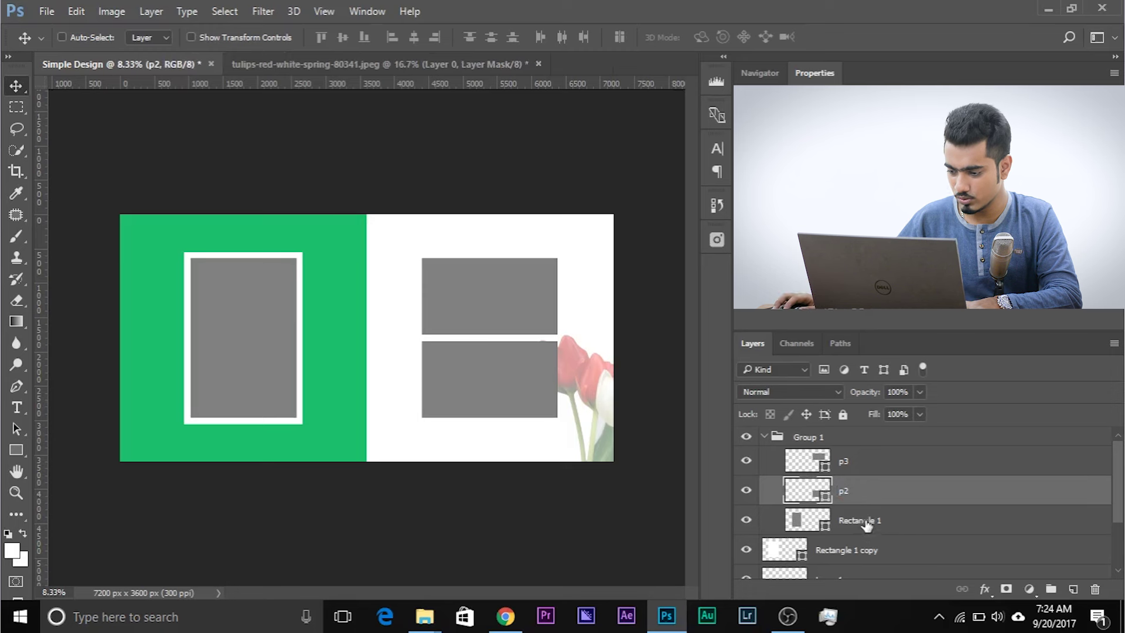
double_click(866, 521)
type("p1")
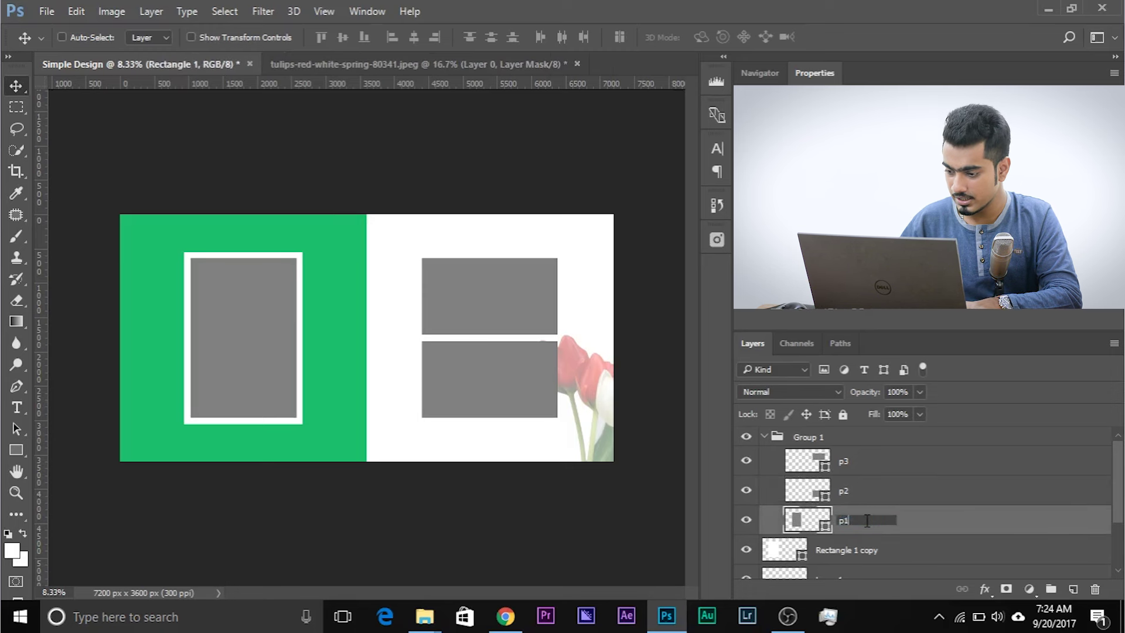
key("Return")
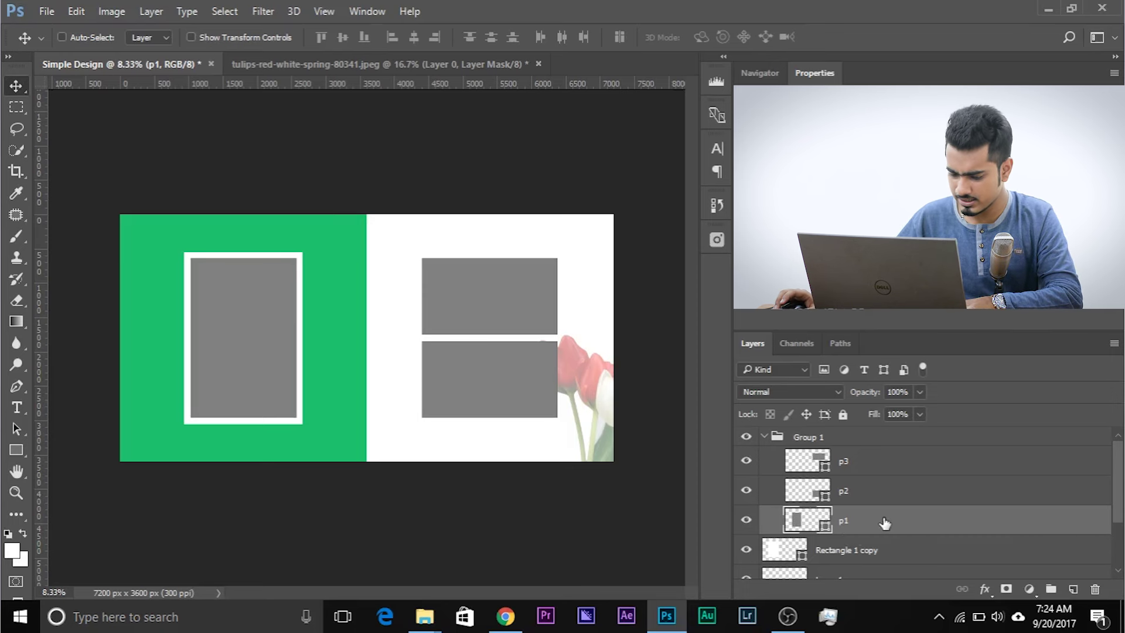
- Put the p1, p2 and p3 layers each into a separate group of its own inside Group 1
key("ctrl+g")
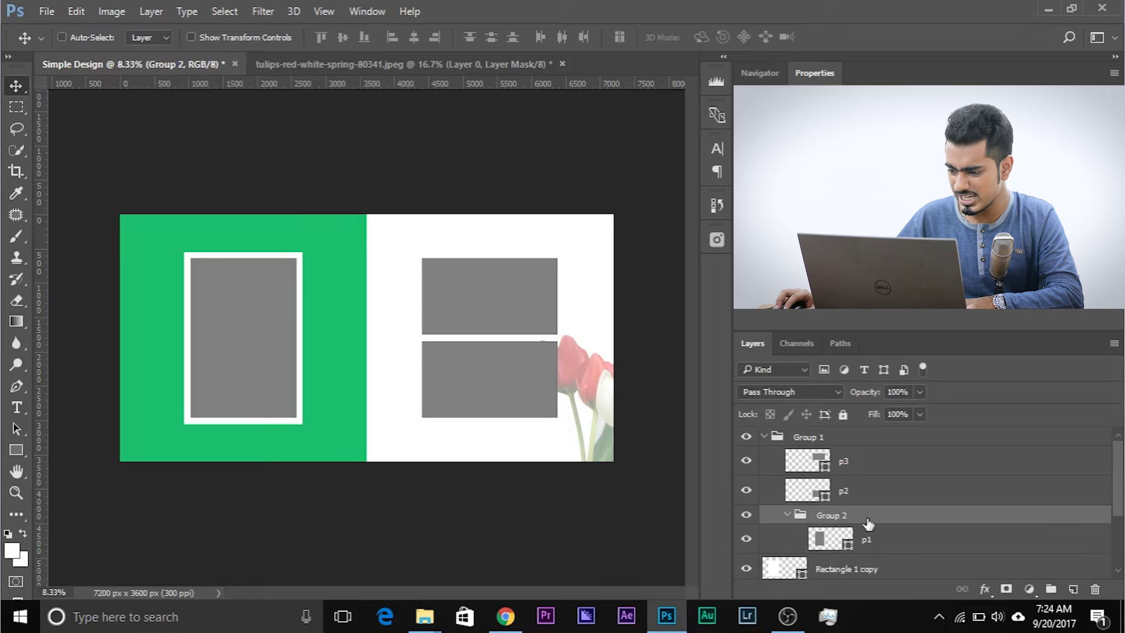
left_click(851, 491)
key("ctrl+g")
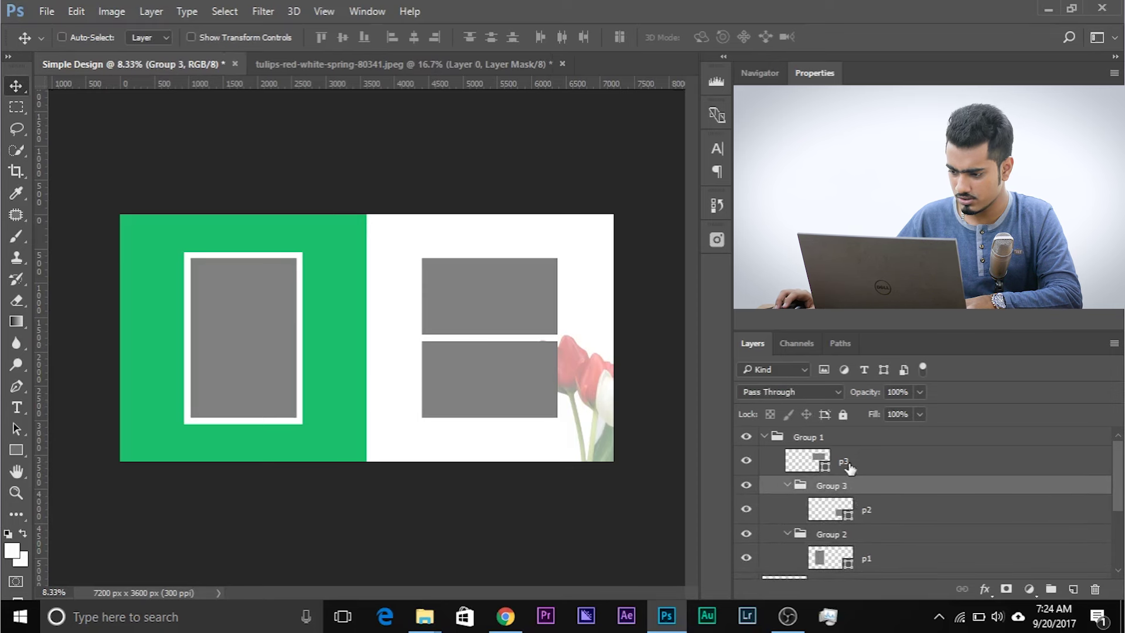
left_click(848, 465)
key("ctrl+g")
- Rename the groups holding p3, p2 and p1 as 3, 2 and 1 respectively
double_click(838, 456)
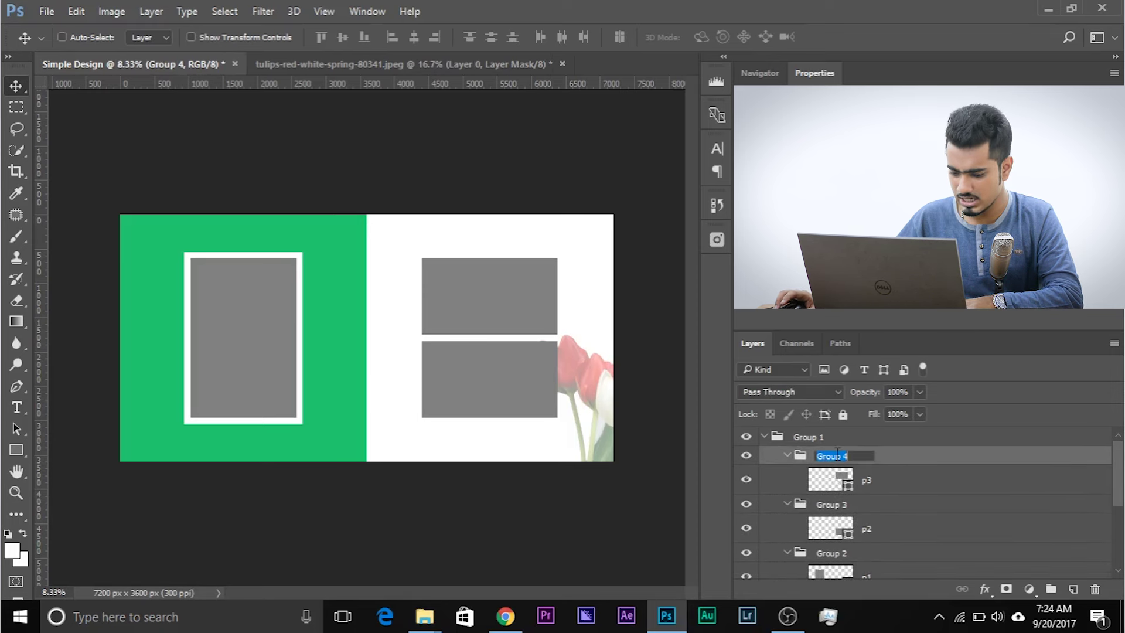
type("3")
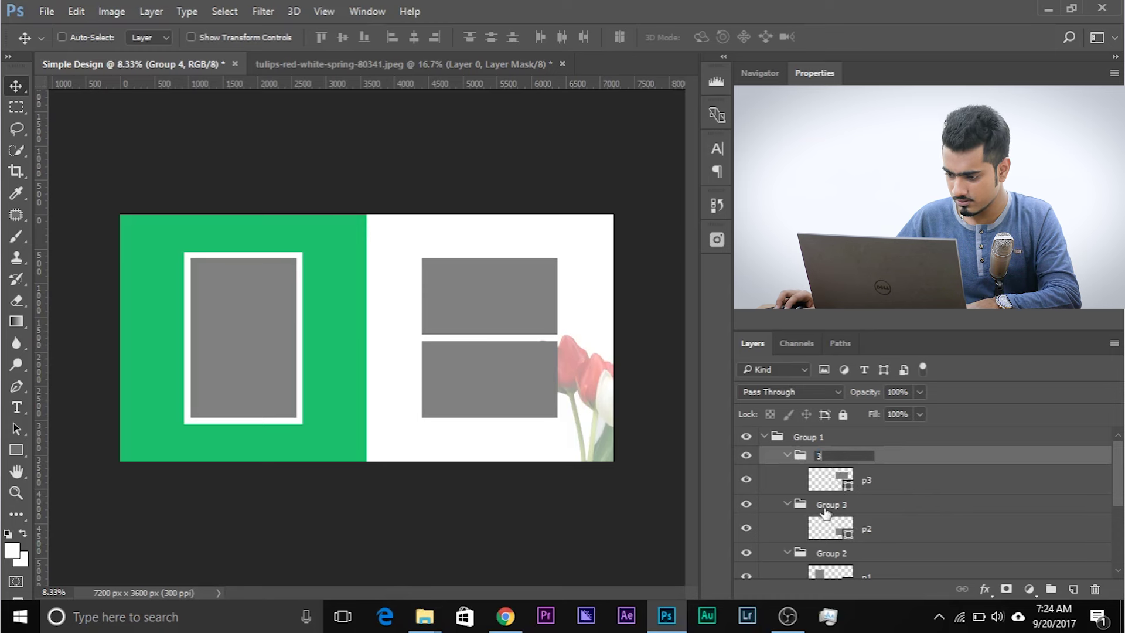
key("Tab")
type("2")
left_click(876, 535)
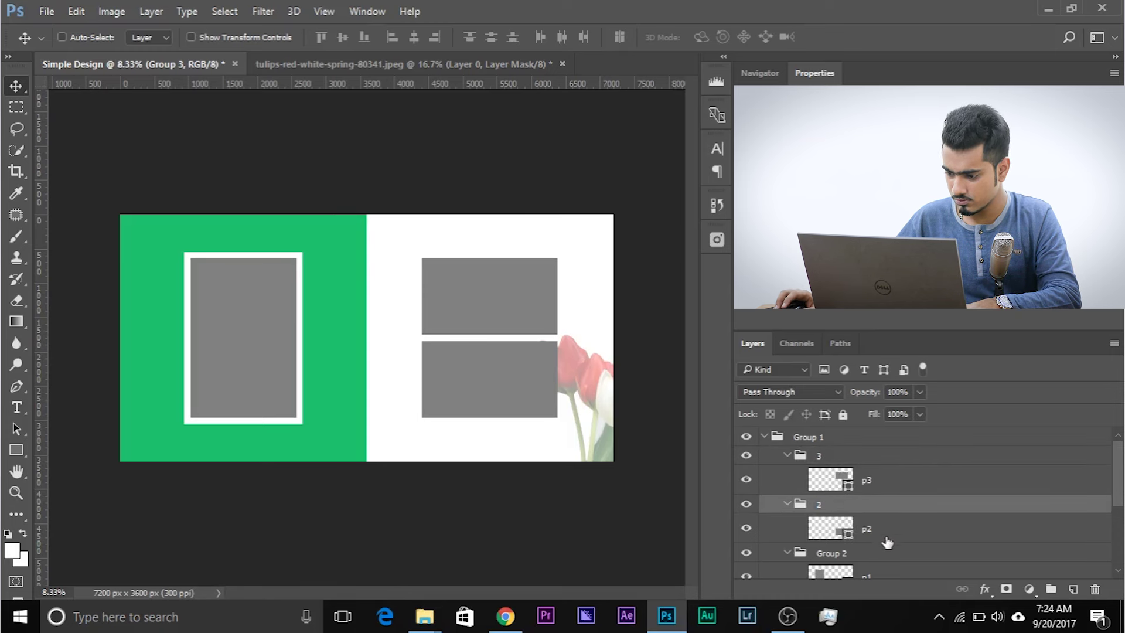
double_click(827, 535)
type("1")
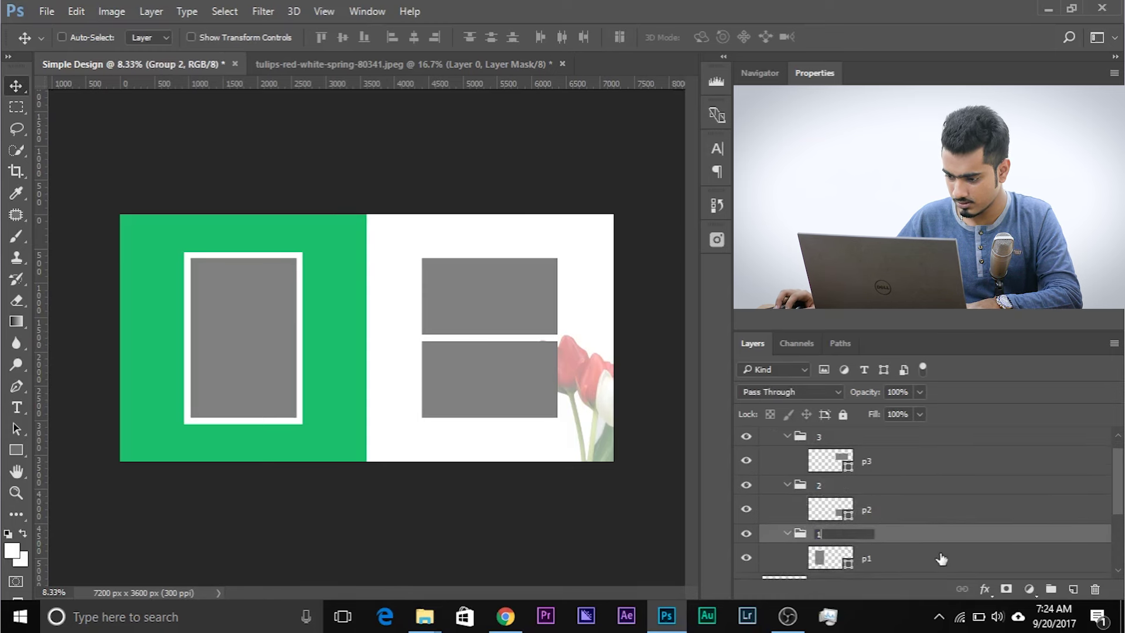
left_click(940, 559)
- Rename the outer Group 1 as Placements and collapse its three numbered subgroups
double_click(811, 437)
type("Place")
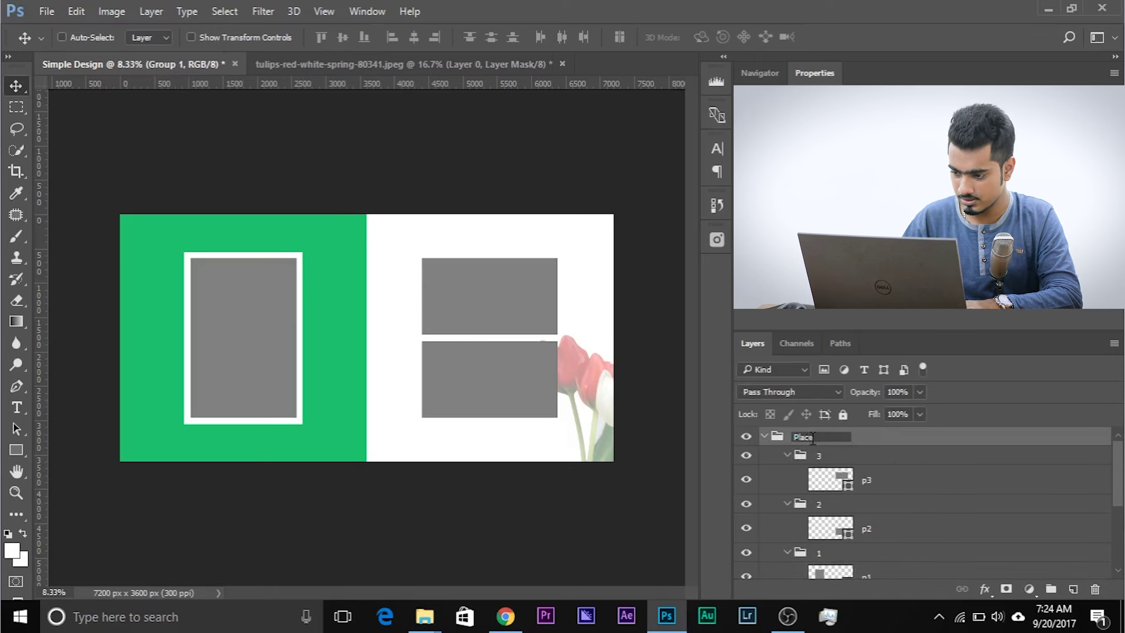
key("Return")
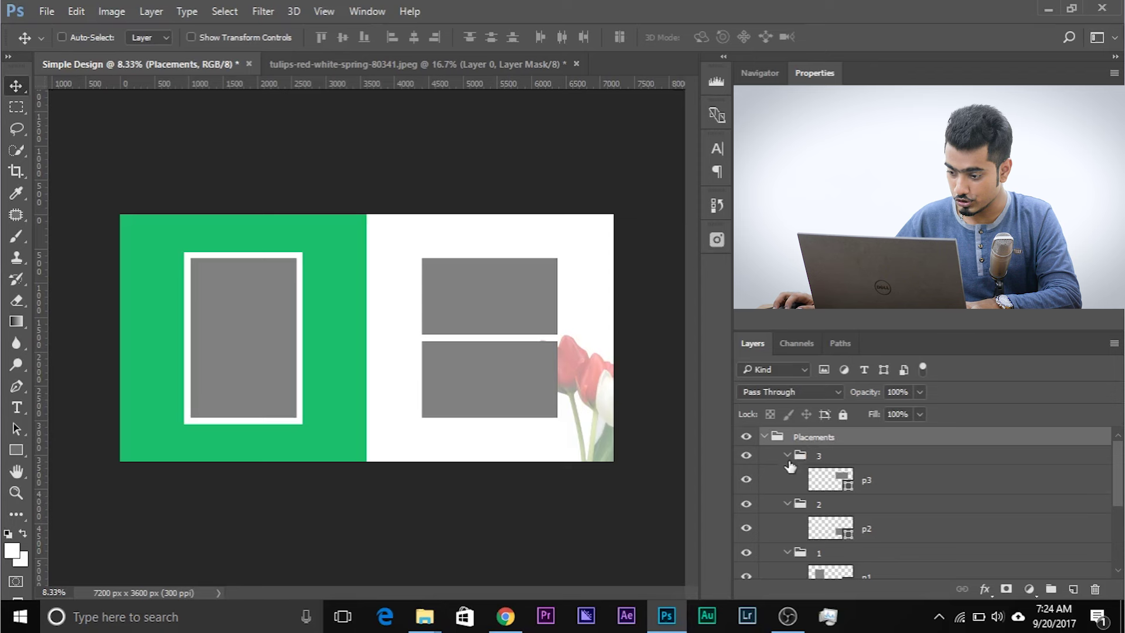
left_click(787, 456)
left_click(787, 475)
left_click(787, 494)
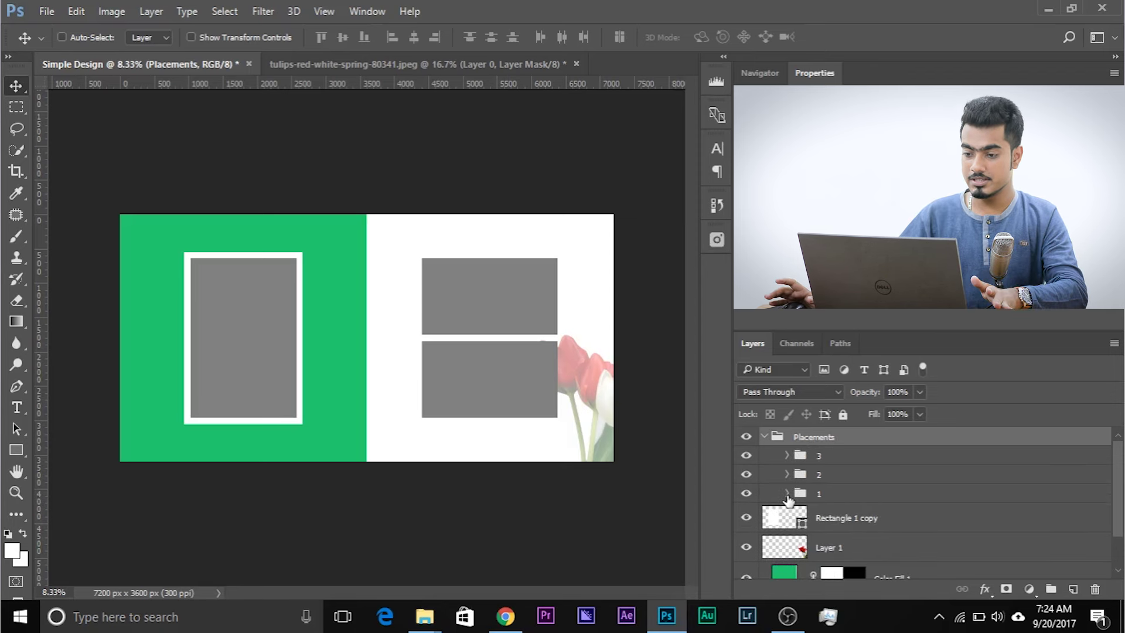
- Place pexels-photo-341970 from the Template Images folder directly above the p1 layer in group 1
mouse_move(425, 615)
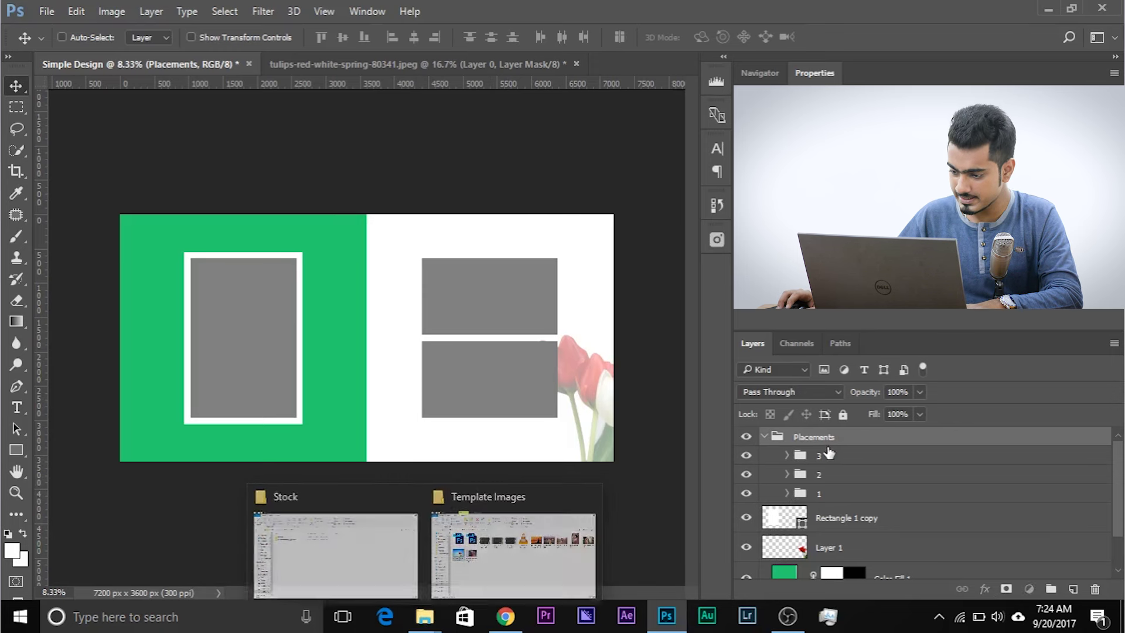
left_click(774, 455)
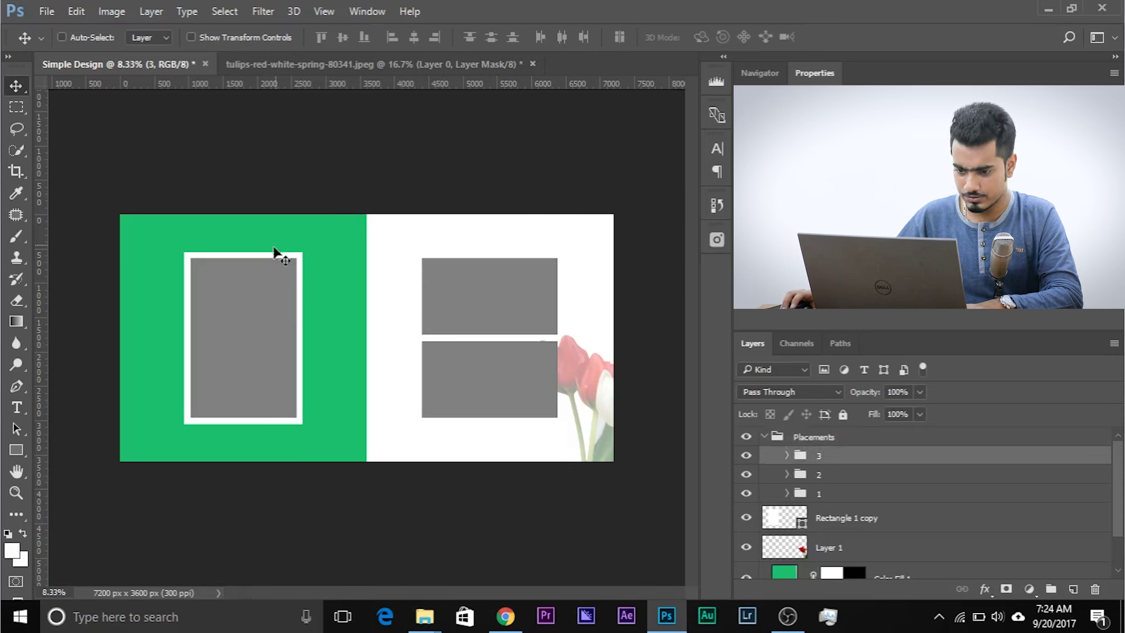
left_click(787, 494)
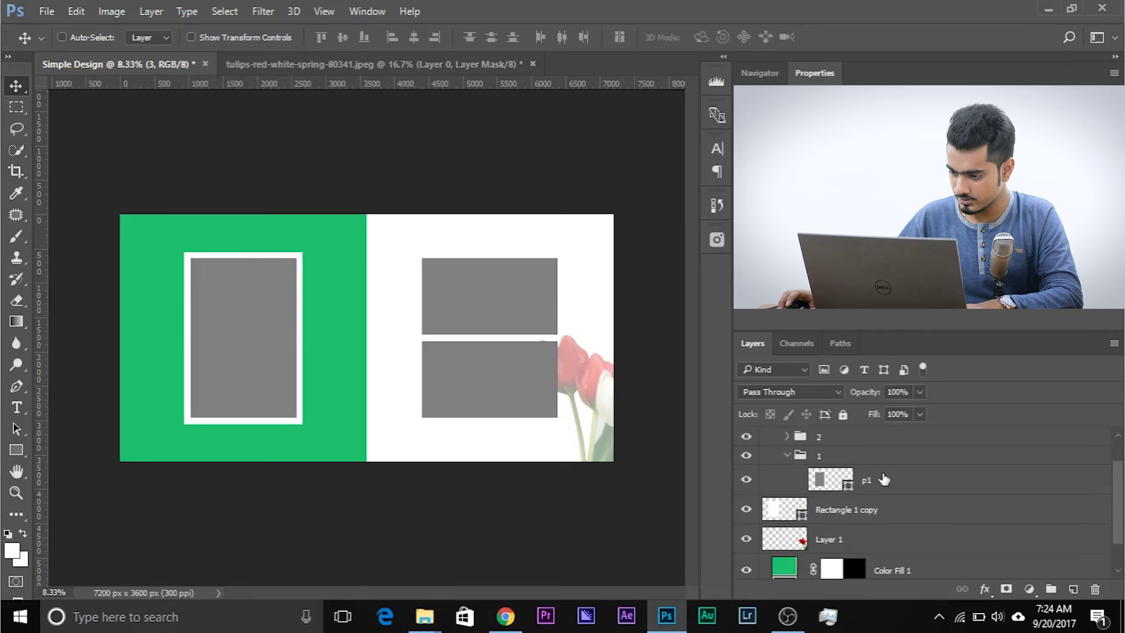
left_click(889, 479)
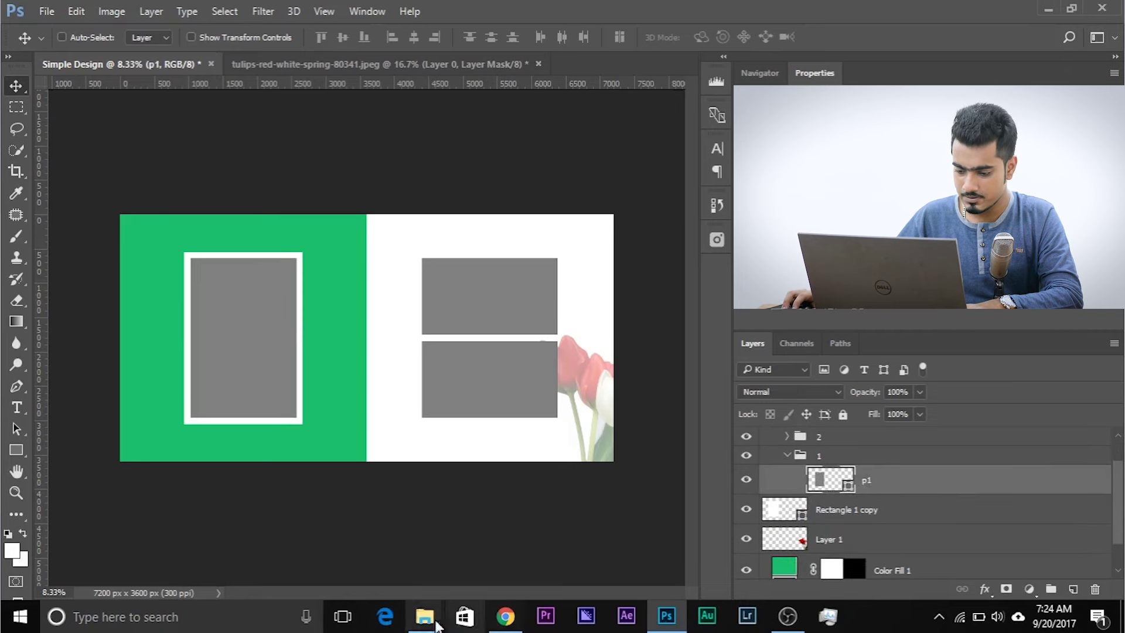
mouse_move(424, 626)
left_click(499, 561)
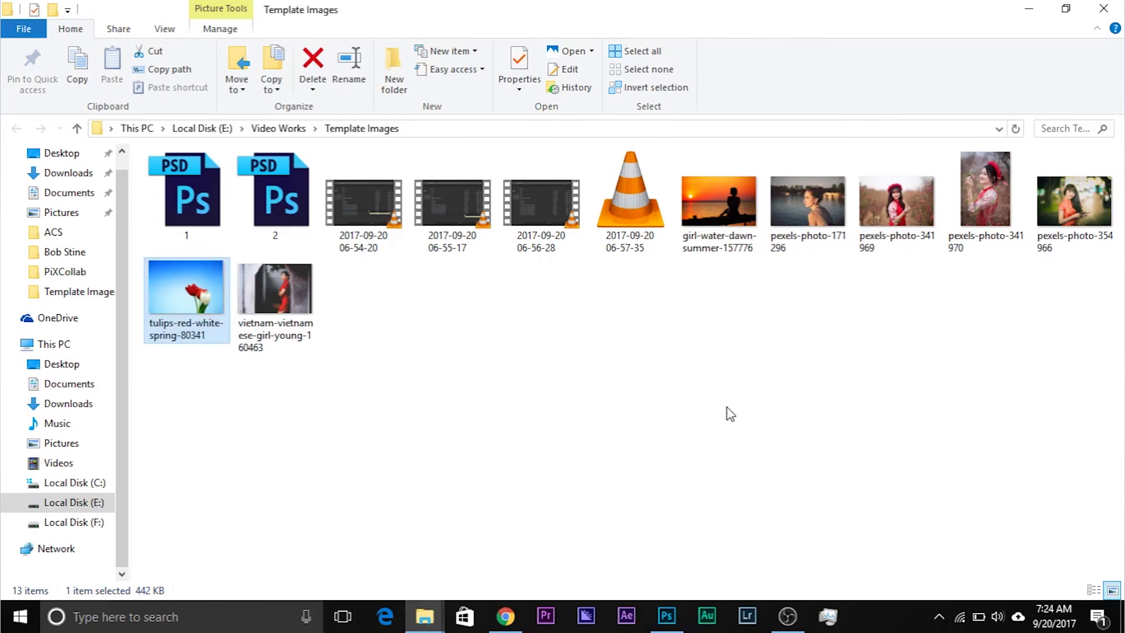
left_click_drag(985, 188, 409, 375)
left_click_drag(219, 312, 233, 326)
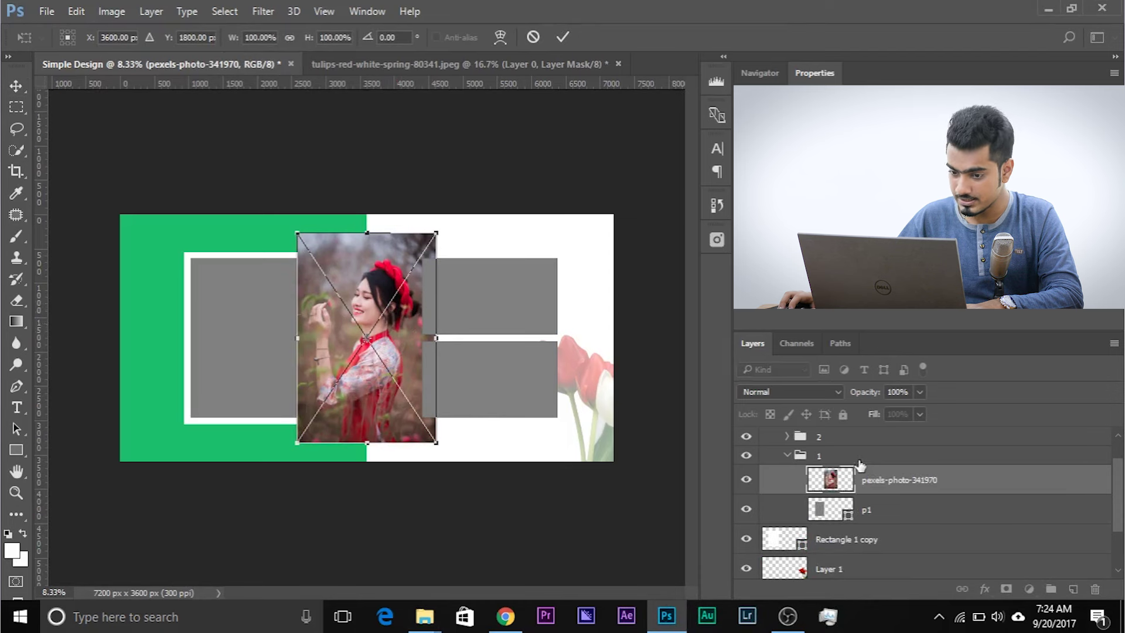
- Move the placed photo over the portrait placeholder, commit it, and clip it to the p1 layer
left_click_drag(363, 317, 240, 314)
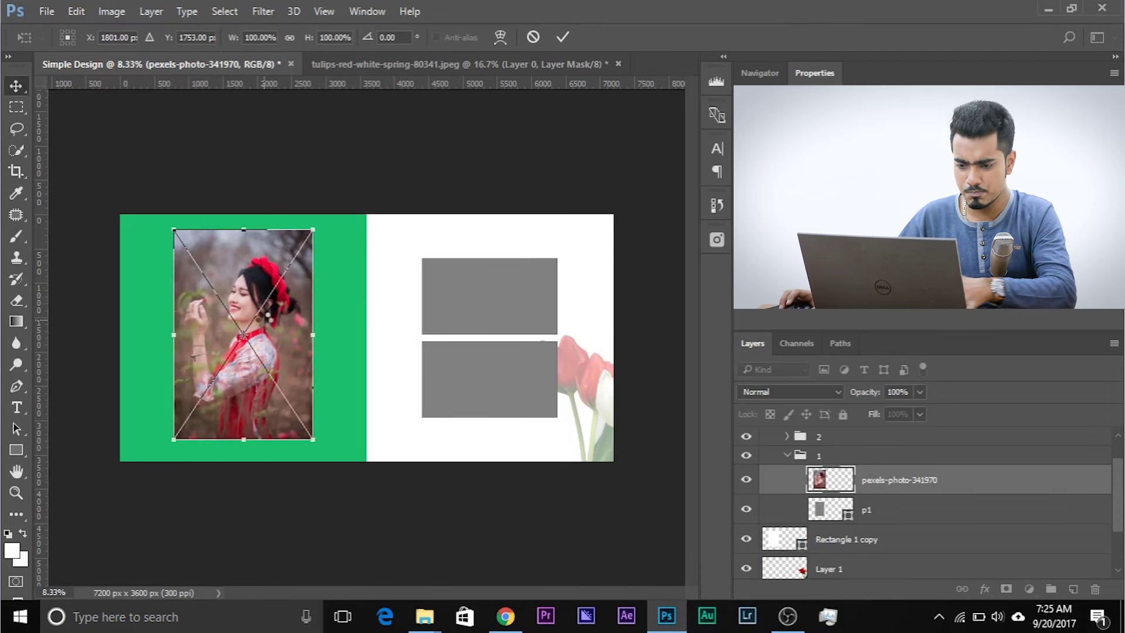
key("Return")
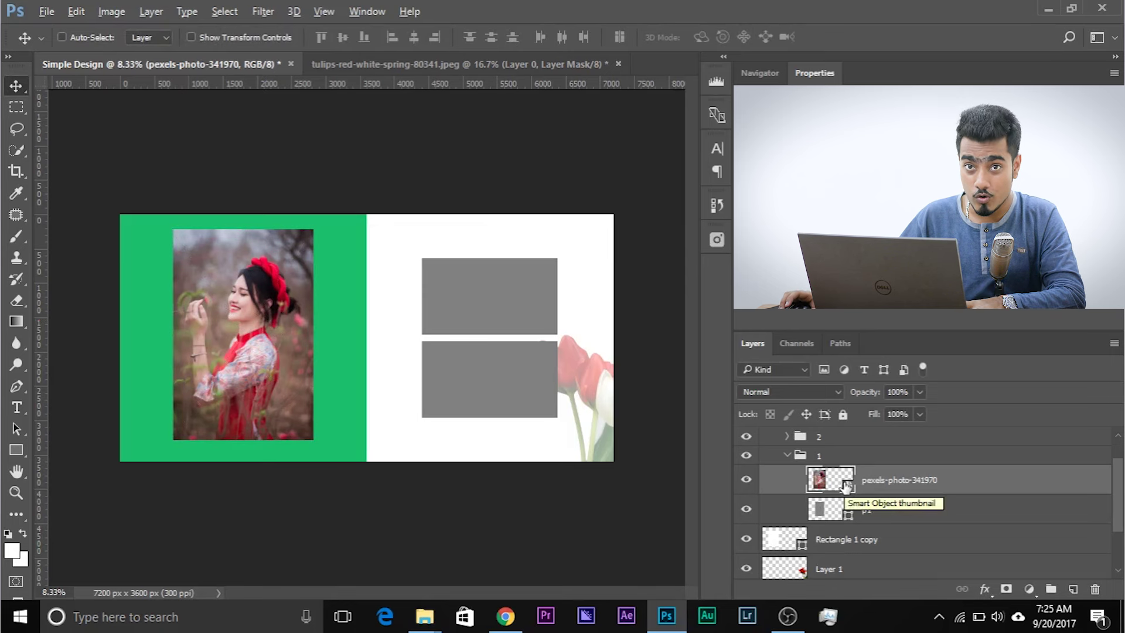
left_click_drag(819, 489, 945, 491)
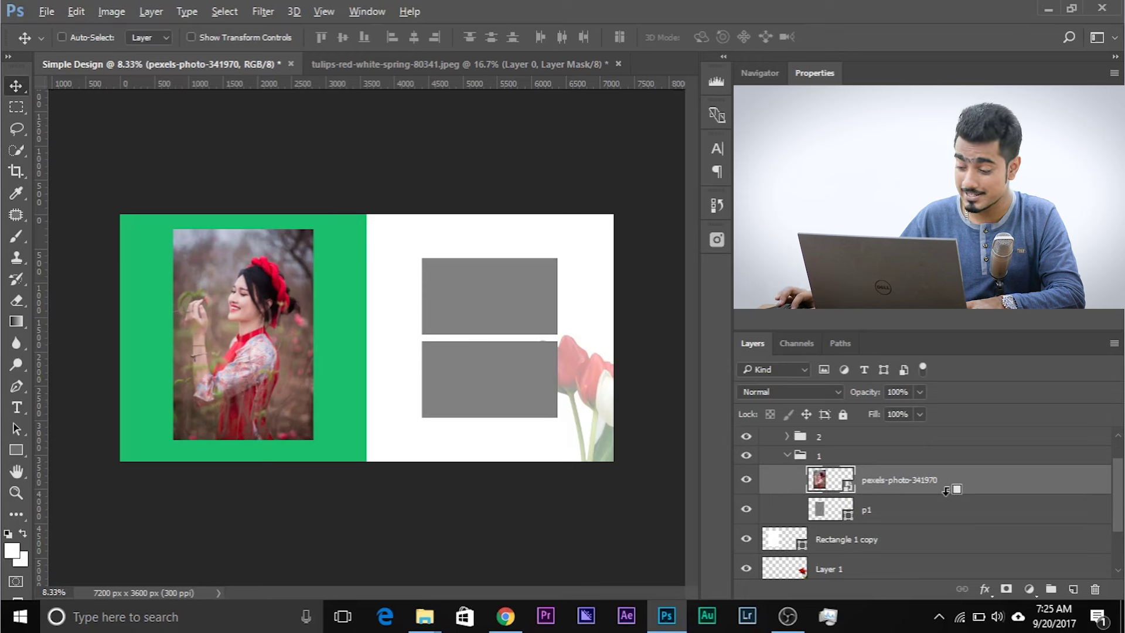
left_click(945, 493, "alt")
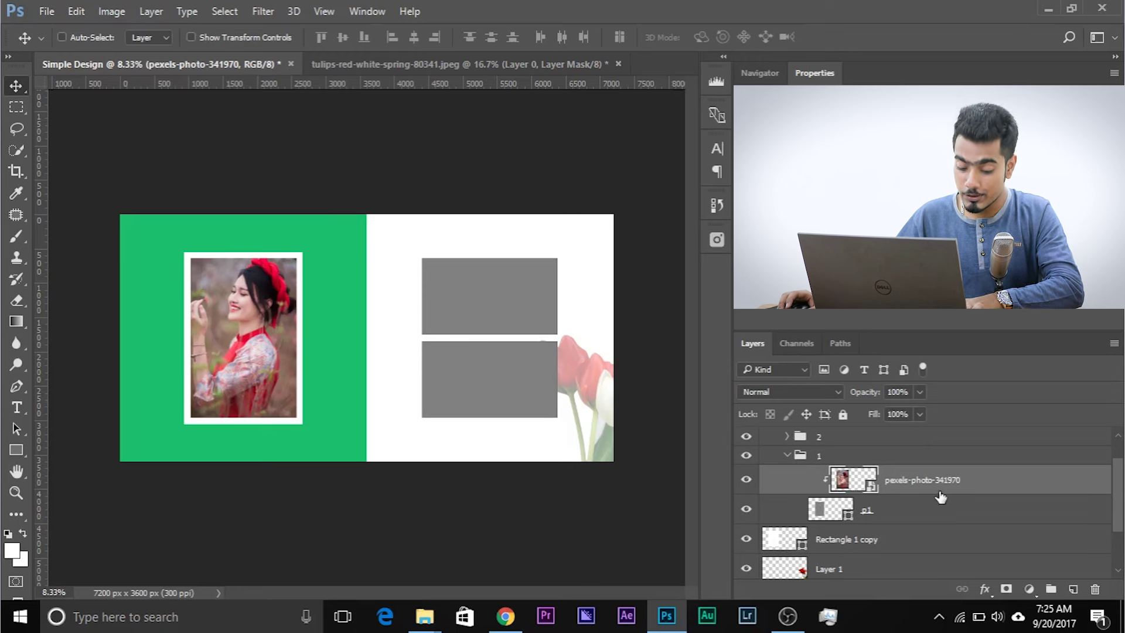
- Scale the clipped photo to about 78.8% and reposition it so that it just covers the portrait placeholder
key("ctrl+t")
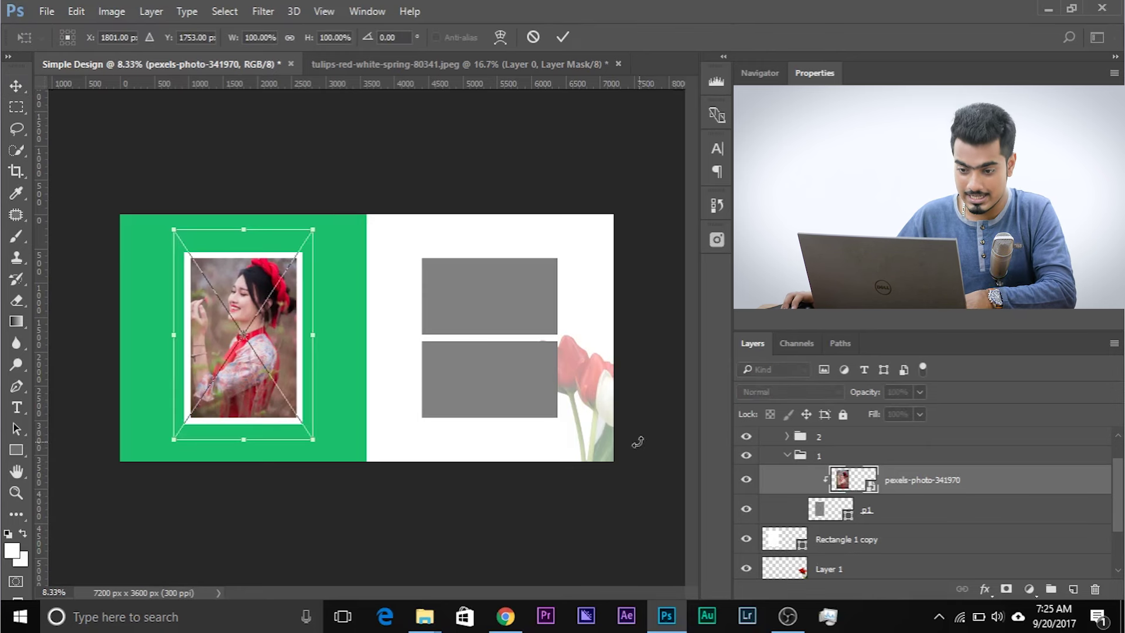
mouse_move(309, 441)
left_mouse_down()
mouse_move(297, 410)
mouse_move(301, 423)
left_mouse_up()
left_click_drag(265, 366, 265, 367)
scroll(266, 366, "up", 2)
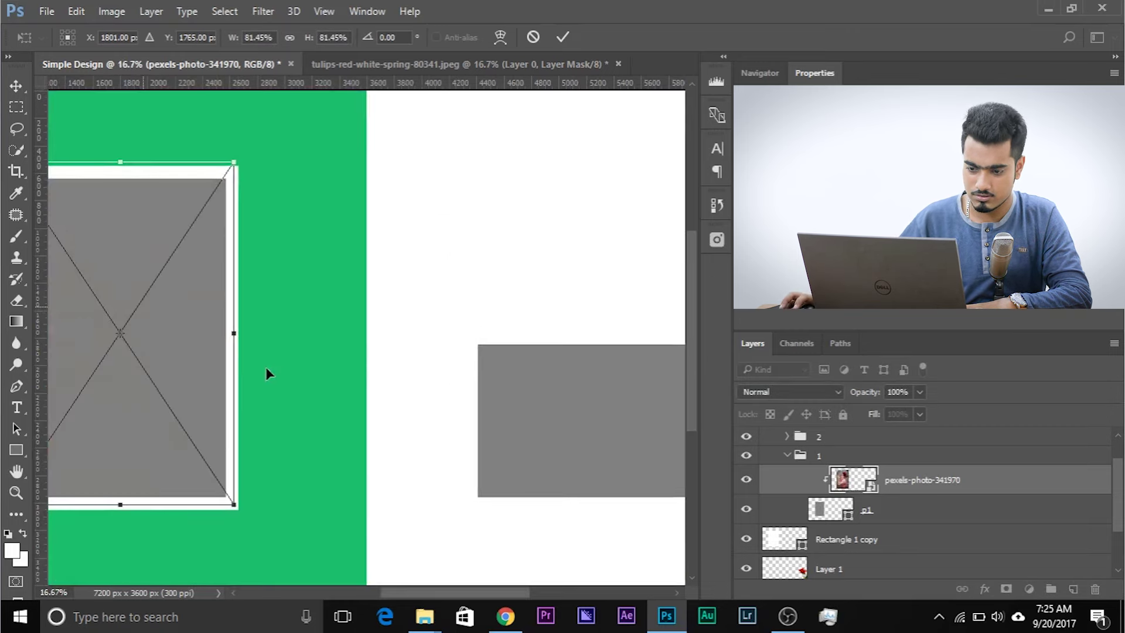
left_click_drag(312, 347, 312, 347)
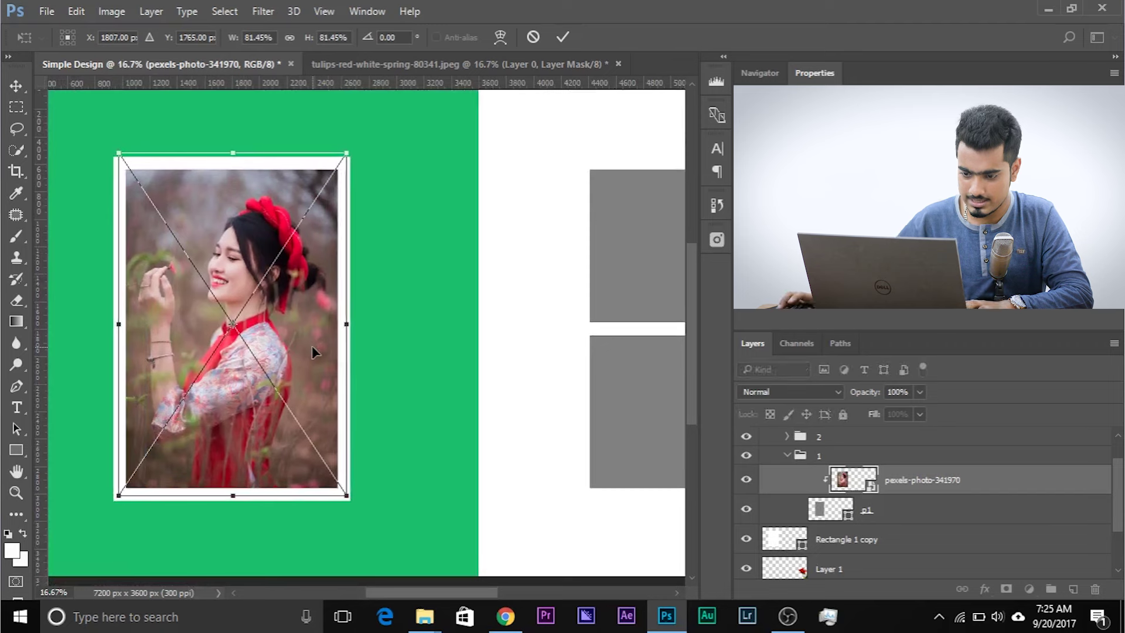
left_click_drag(348, 495, 342, 488)
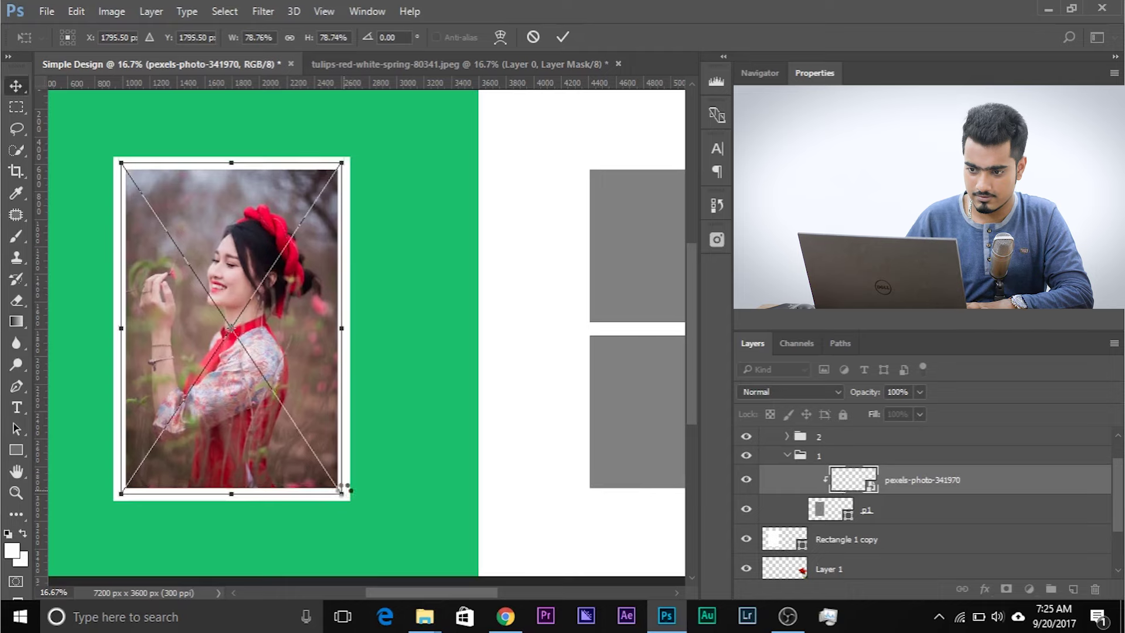
key("Return")
key("ctrl+minus")
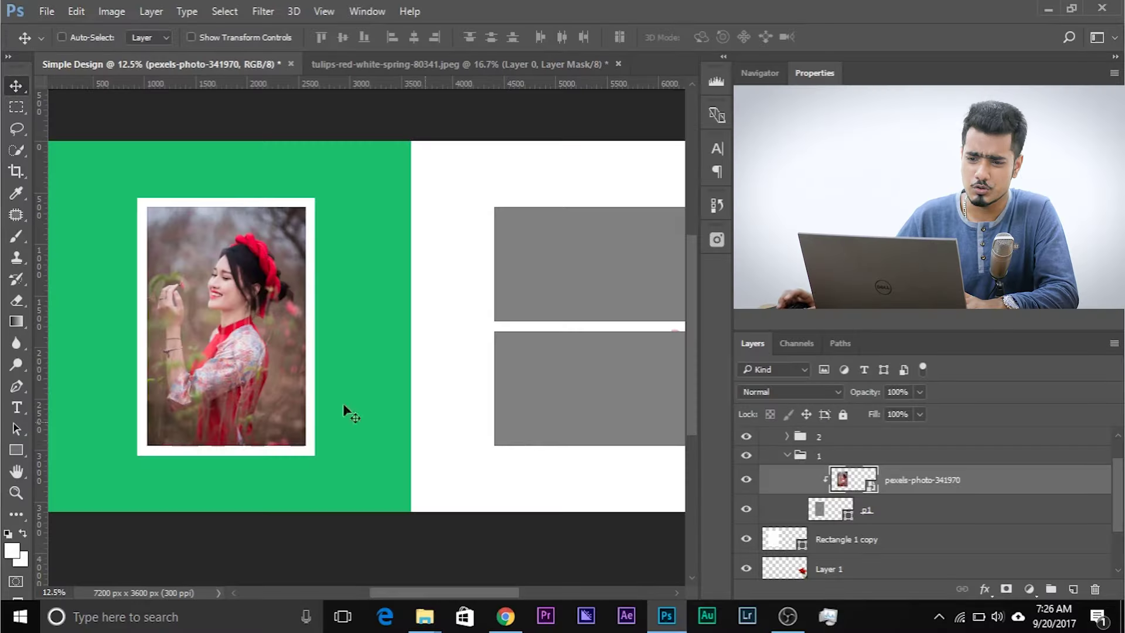
- Enable Skip Transform when Placing in the General preferences and apply the change
left_click(75, 11)
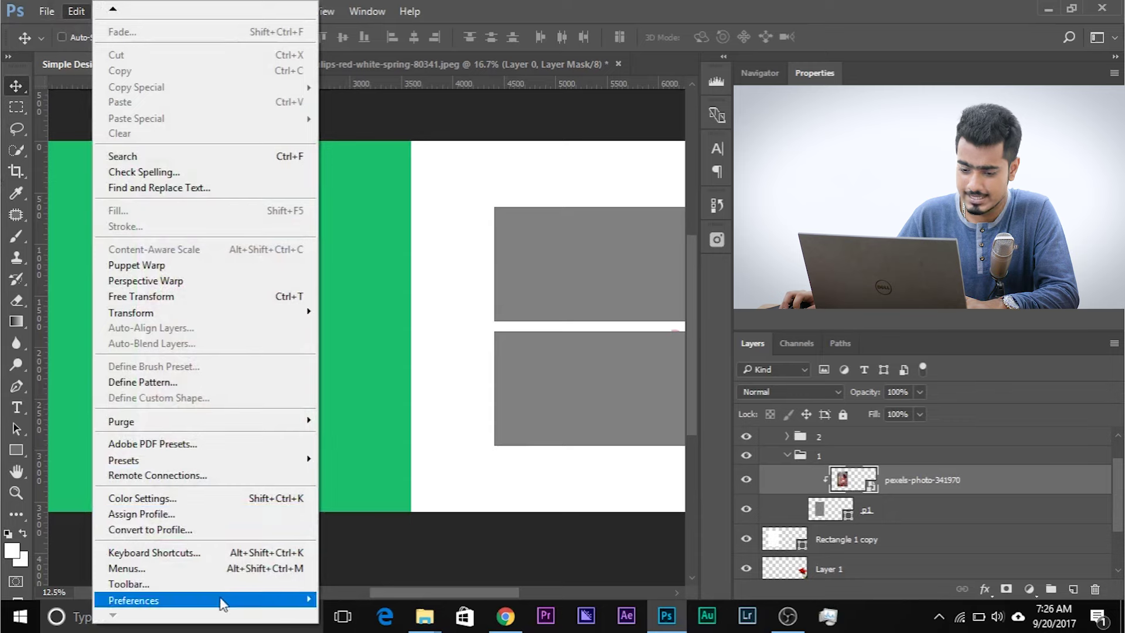
mouse_move(223, 600)
left_click(391, 322)
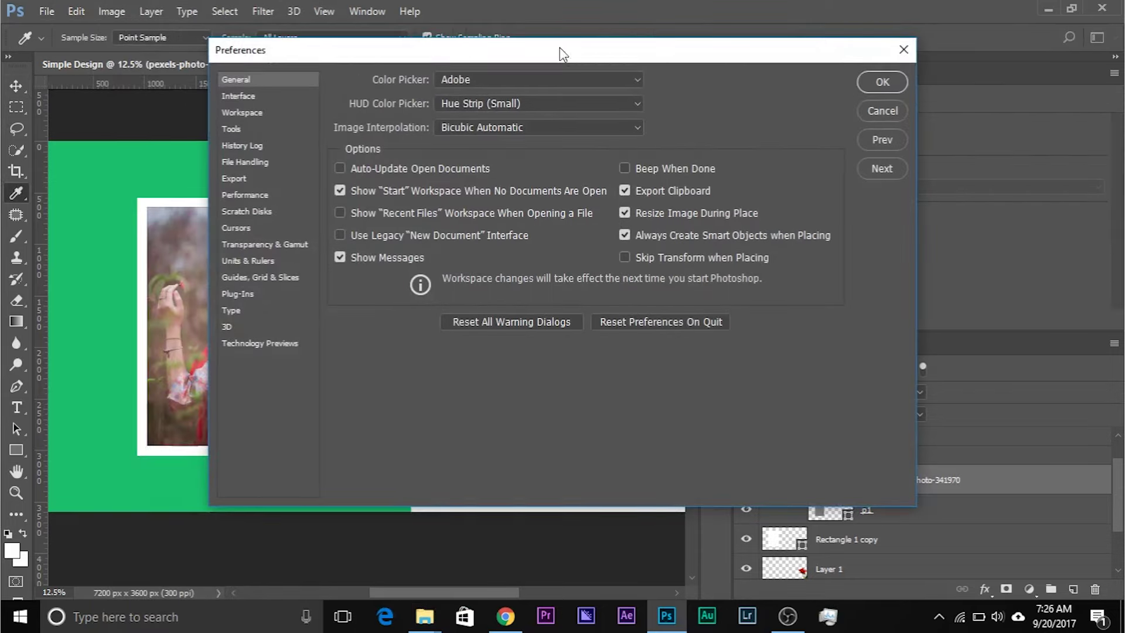
left_click_drag(576, 117, 576, 120)
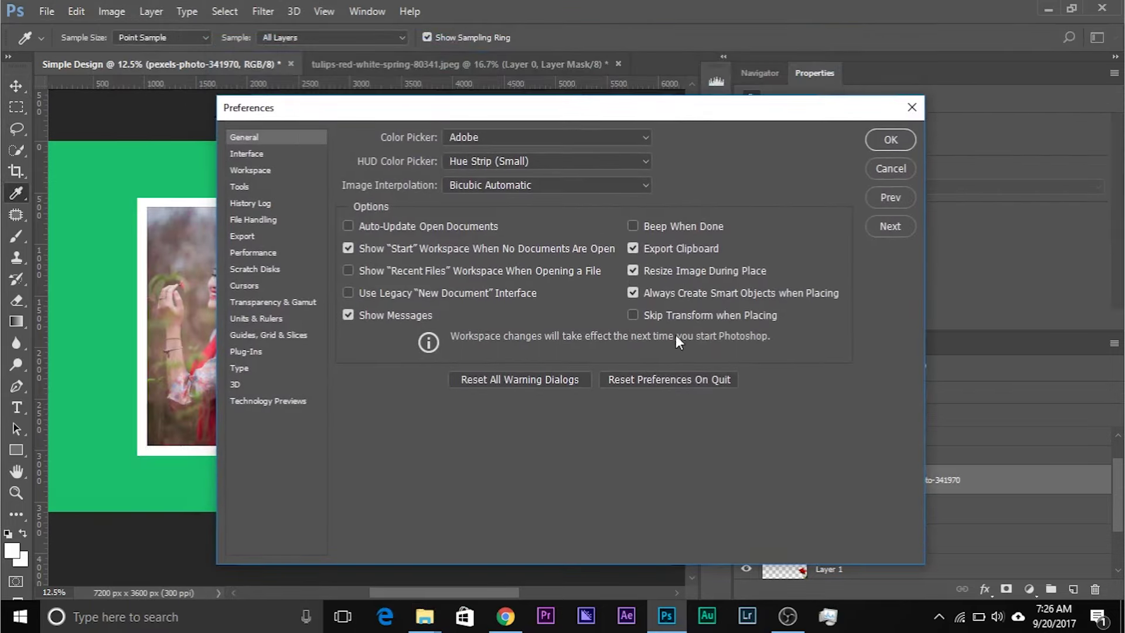
left_click(632, 315)
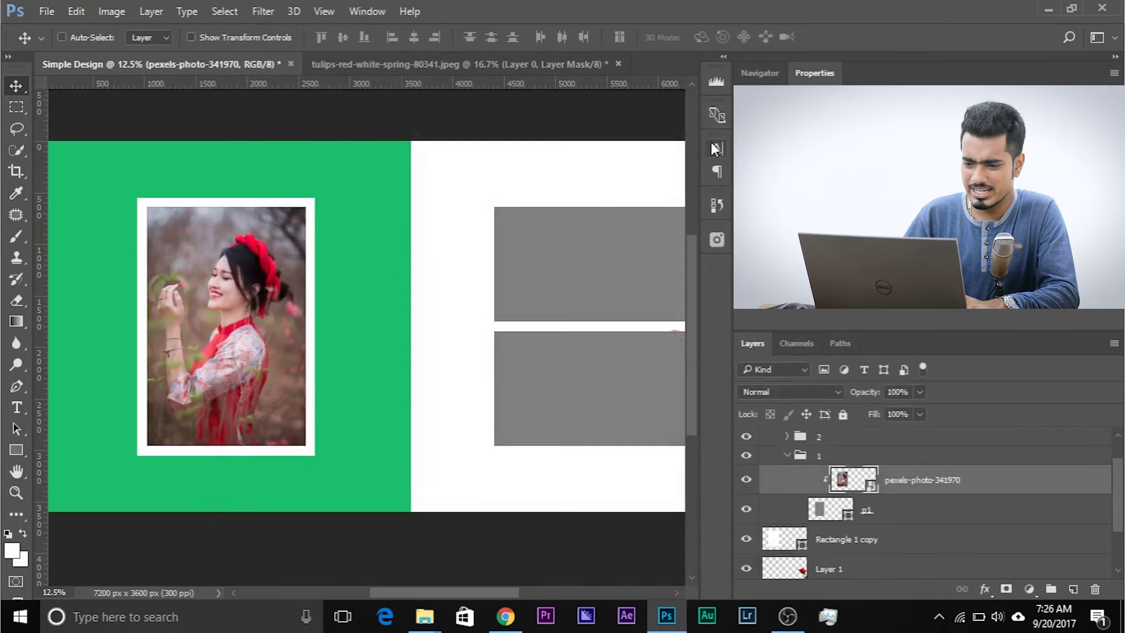
- Place pexels-photo-341969 from the Template Images folder above pexels-photo-341970 in the Simple Design document
key("ctrl+minus")
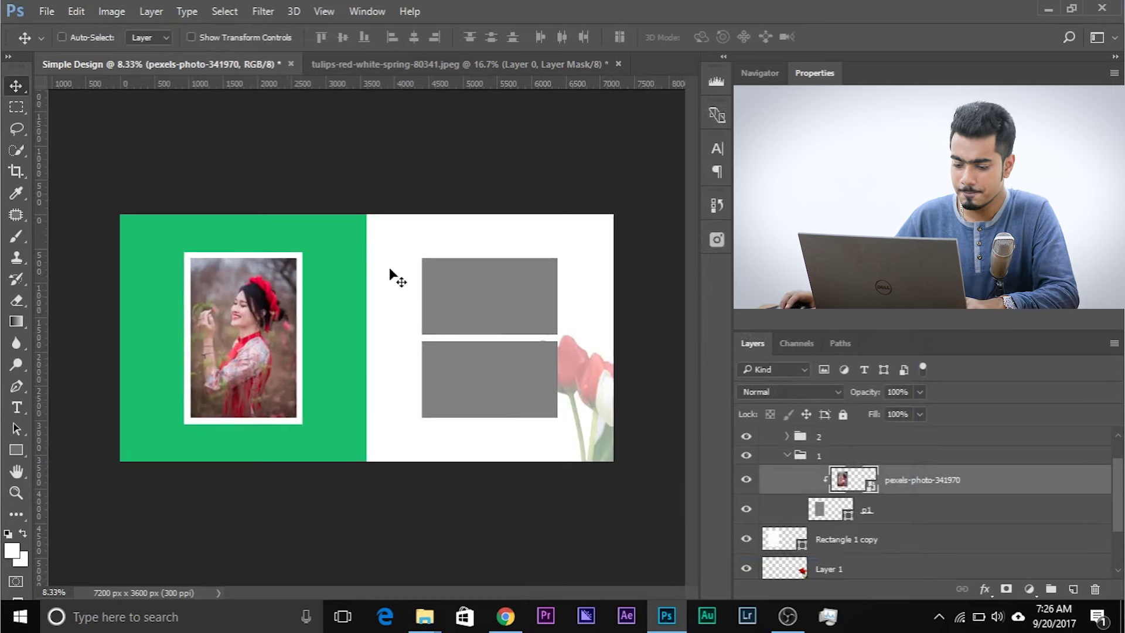
mouse_move(424, 616)
left_click(499, 574)
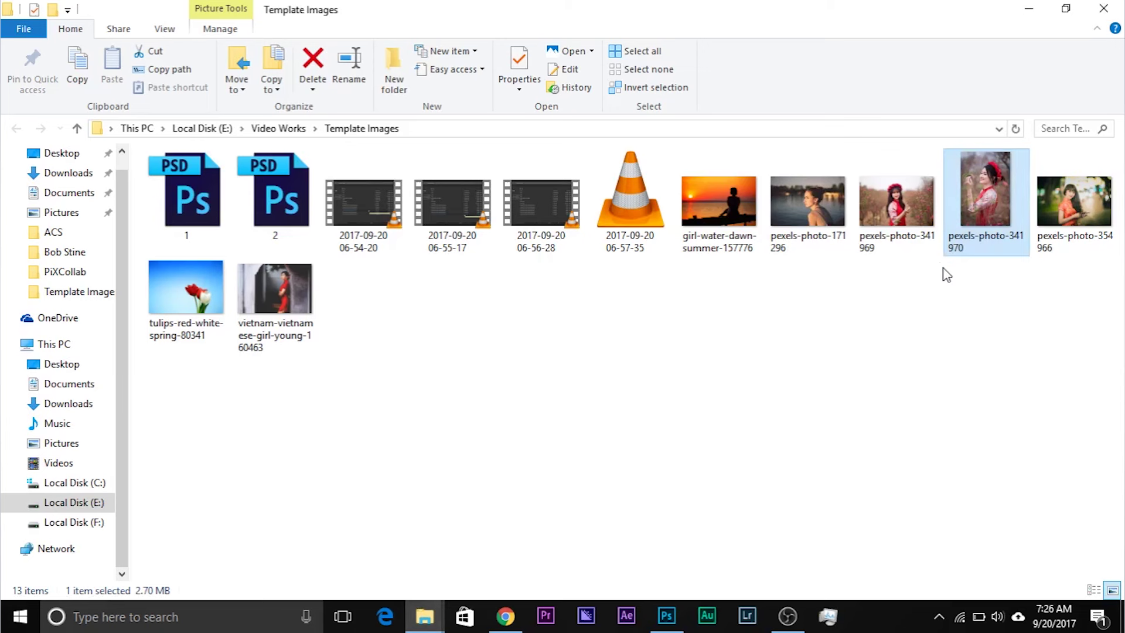
left_click(911, 235)
left_click_drag(898, 196, 486, 295)
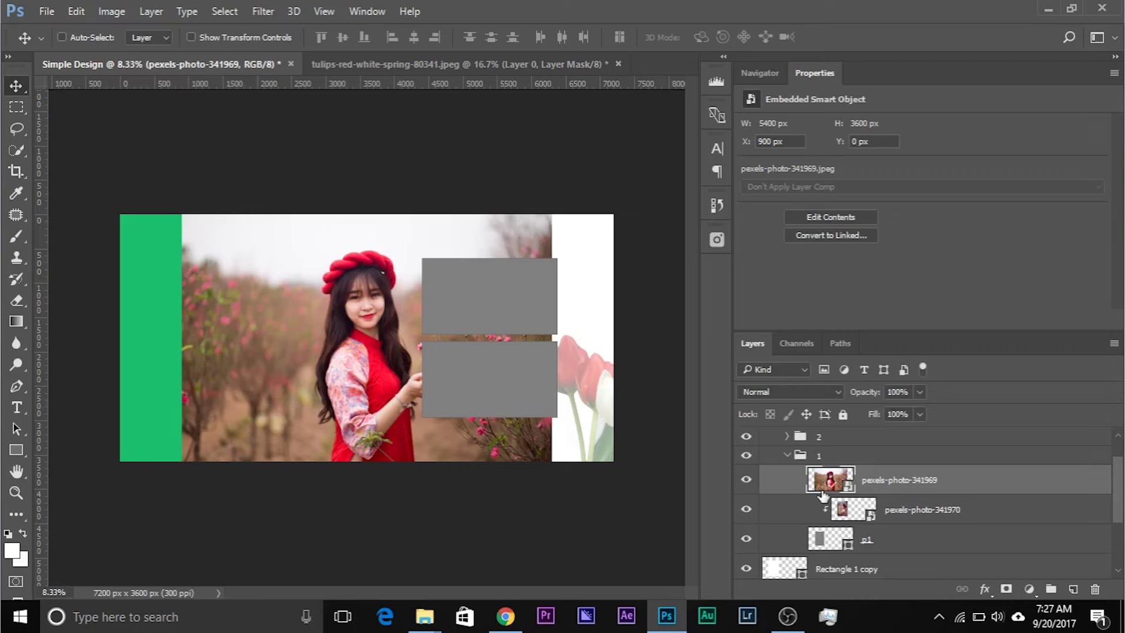
- Scale the placed pexels-photo-341969 layer down to about 47.7% around its center and commit the transform
key("ctrl+t")
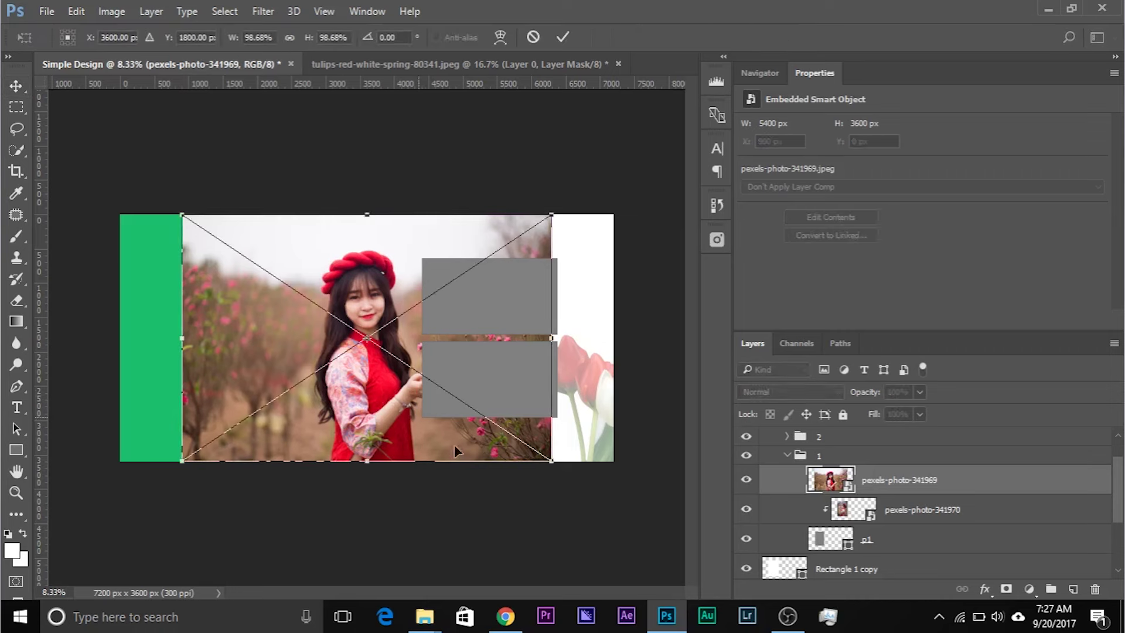
left_click_drag(549, 462, 461, 395)
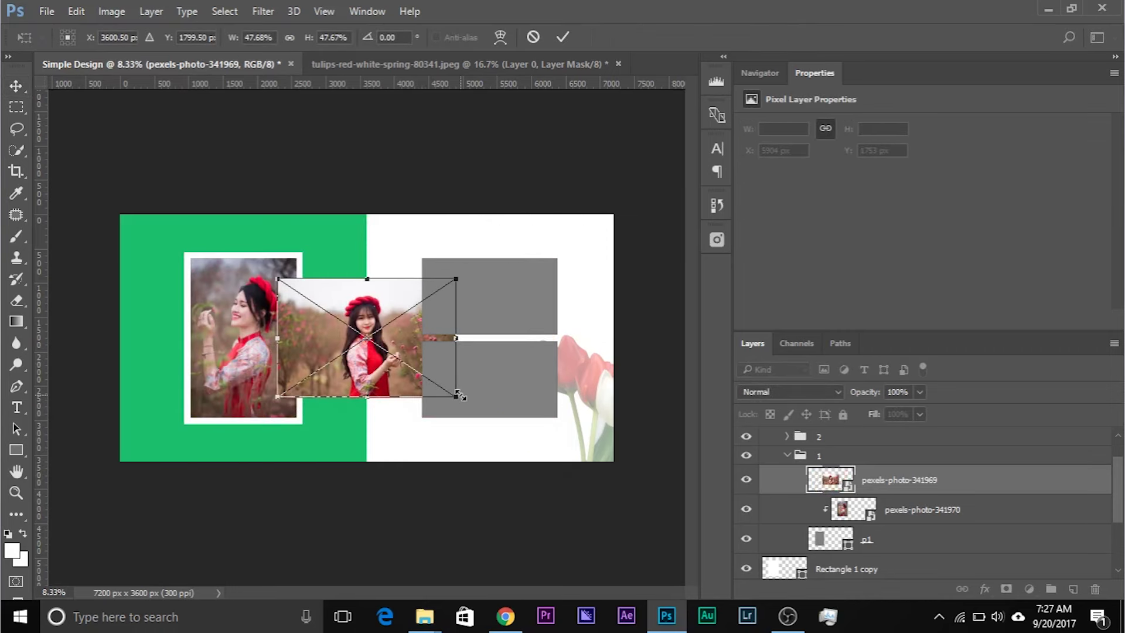
key("Return")
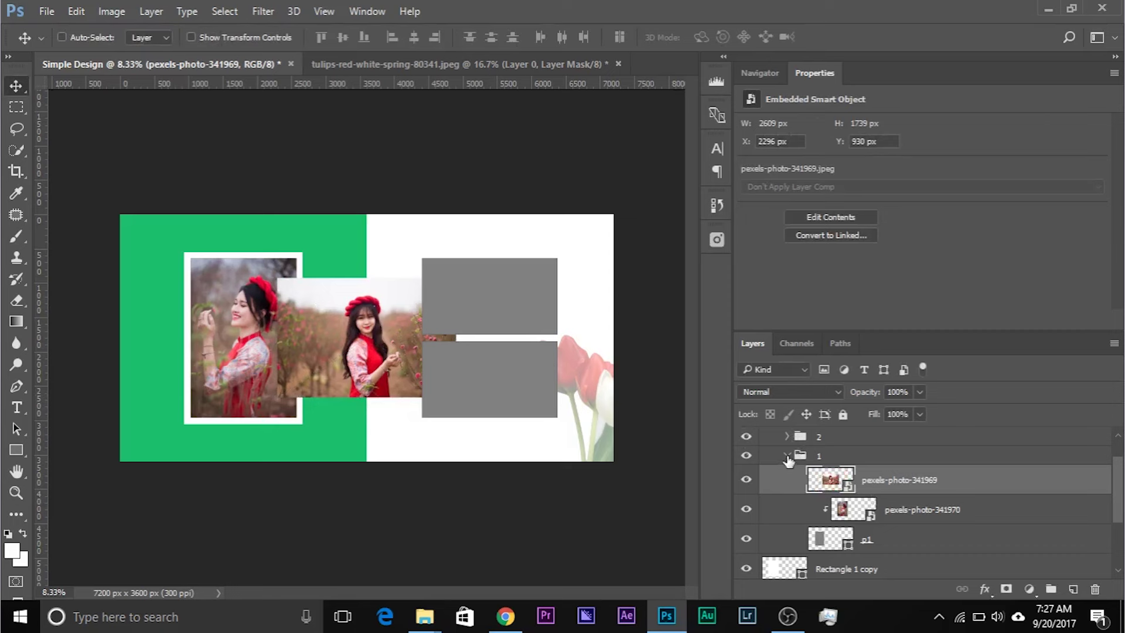
- Move pexels-photo-341969 into group 2 above p2 and clip it to the p2 layer
left_click(789, 460)
left_click_drag(870, 482, 857, 441)
left_click(787, 437)
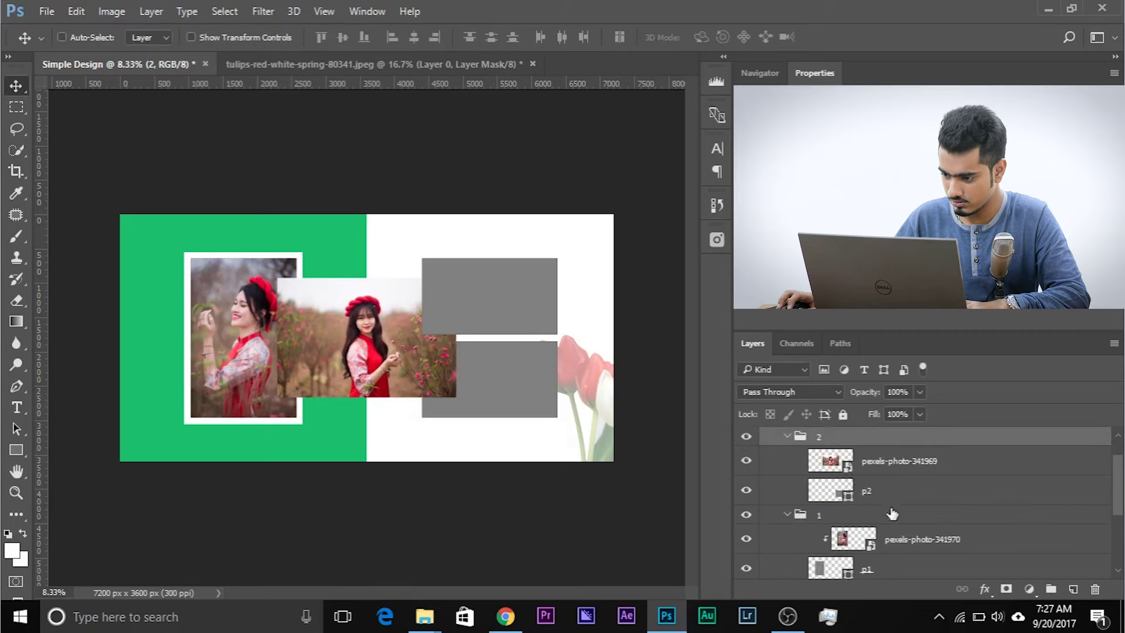
left_click(785, 469)
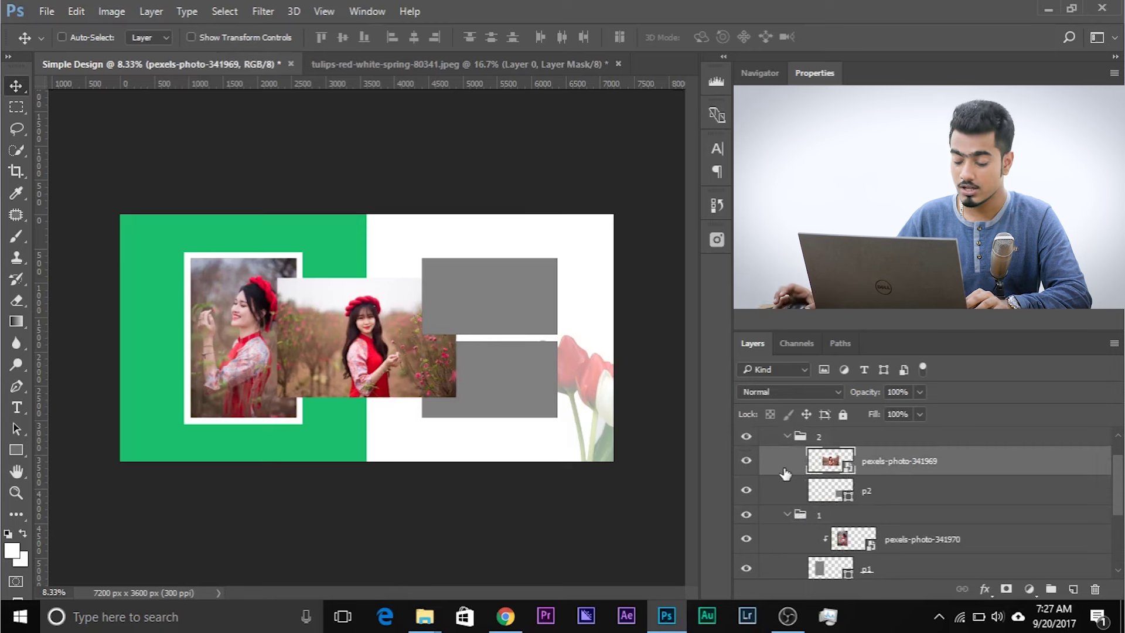
left_click(786, 472, "alt")
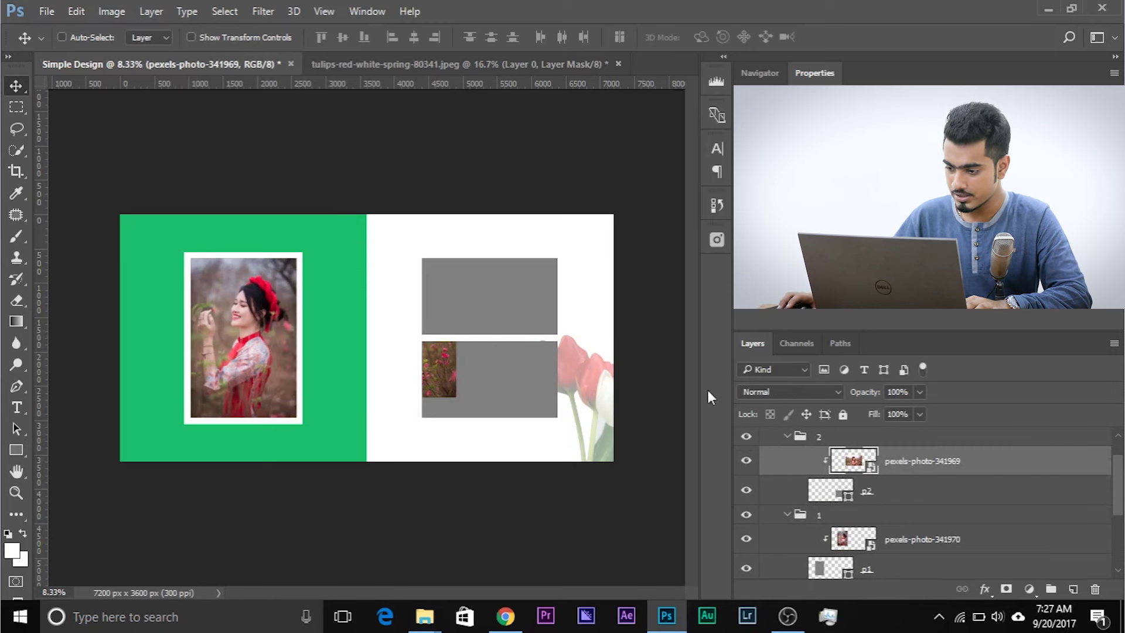
- Move the clipped photo over the lower landscape placeholder and scale it down so that it just covers the shape
left_click_drag(444, 374, 568, 416)
key("ctrl+t")
left_click_drag(585, 379, 545, 396)
key("Return")
key("ctrl+plus")
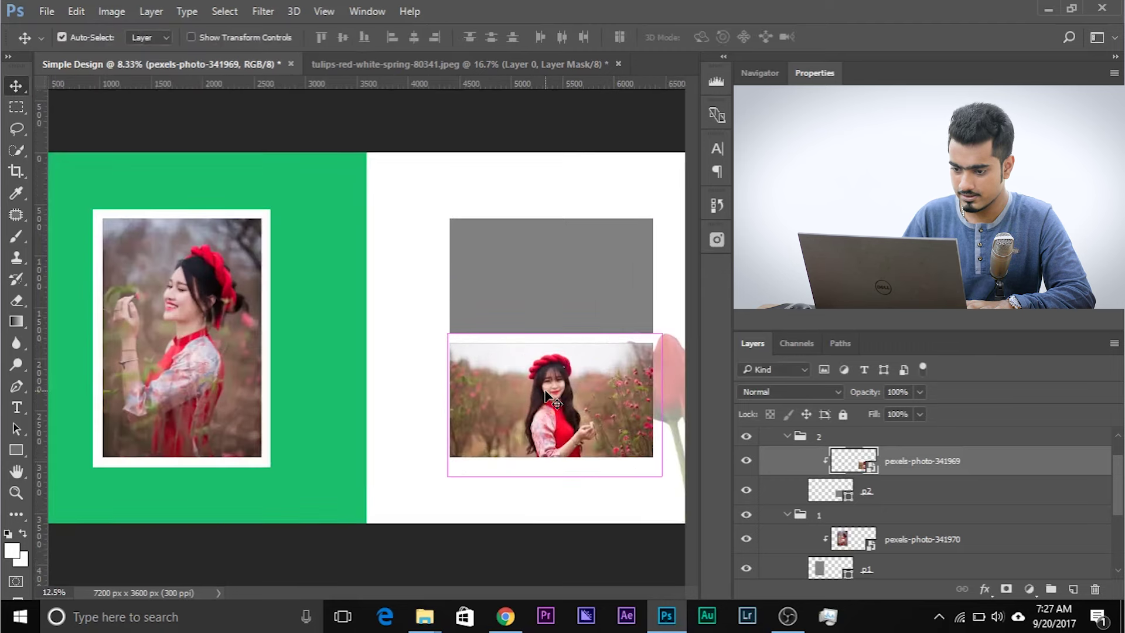
left_click_drag(534, 360, 455, 349)
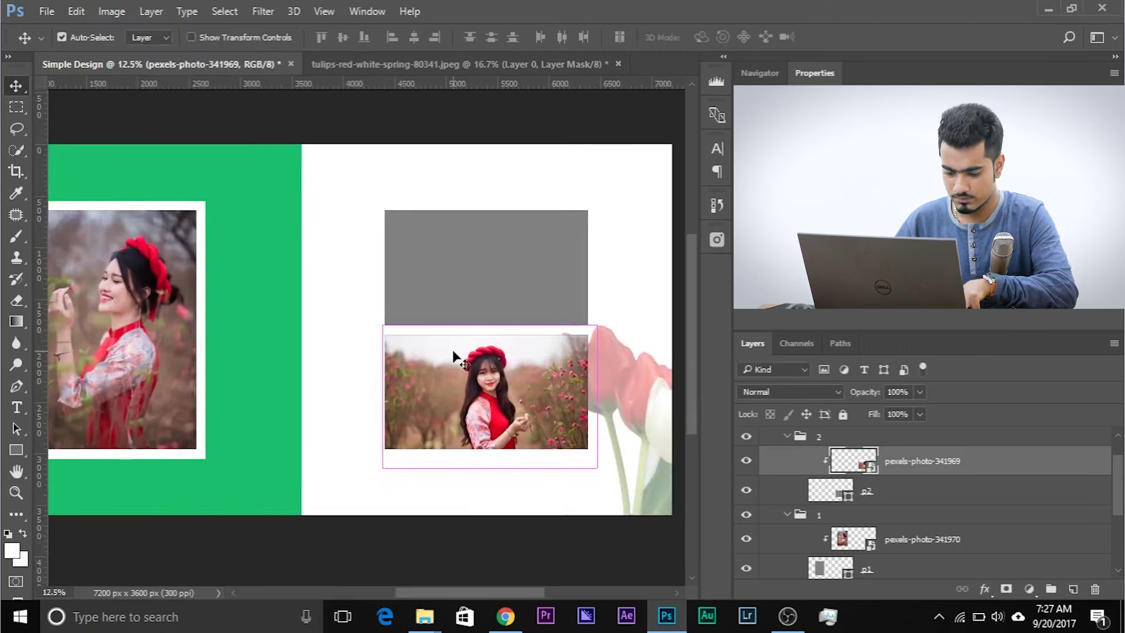
key("ctrl+t")
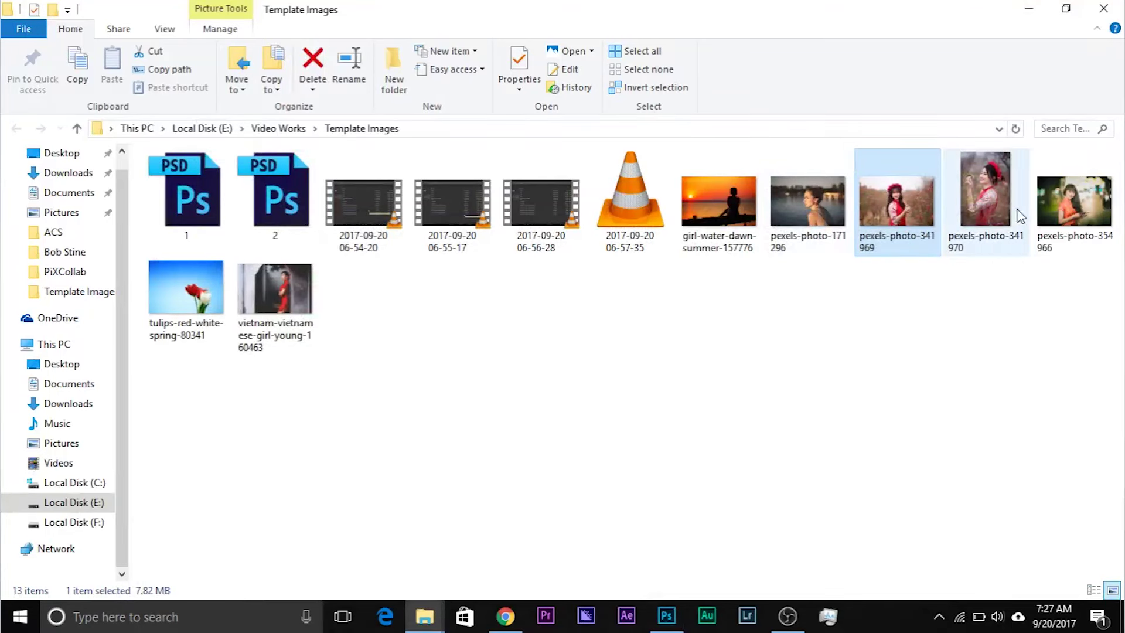
left_click_drag(1075, 220, 455, 279)
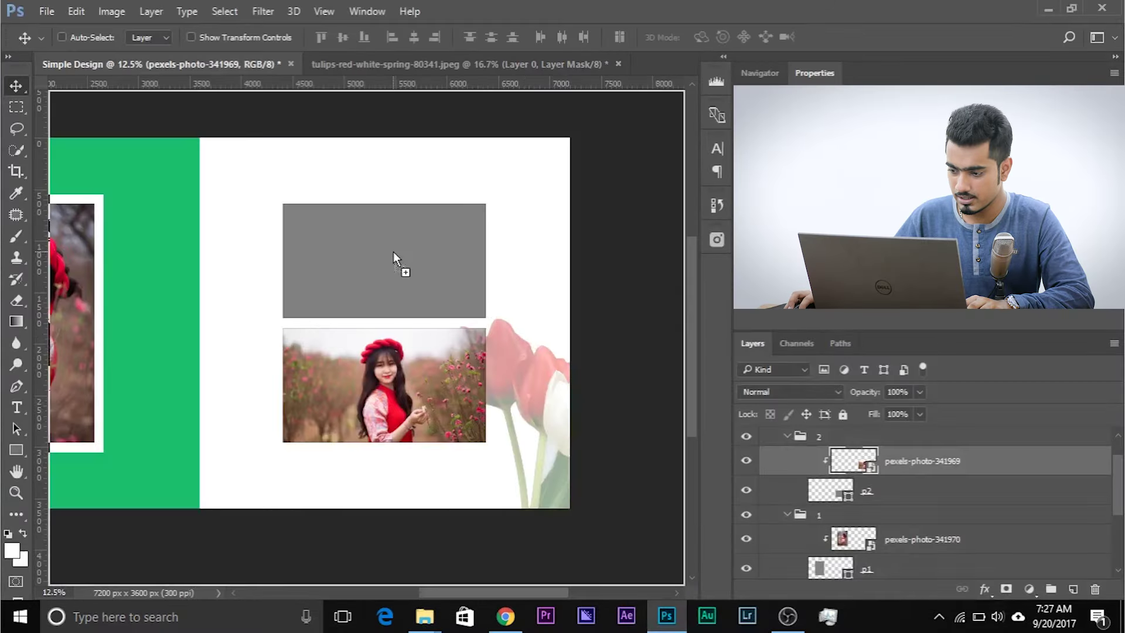
left_click_drag(393, 251, 468, 345)
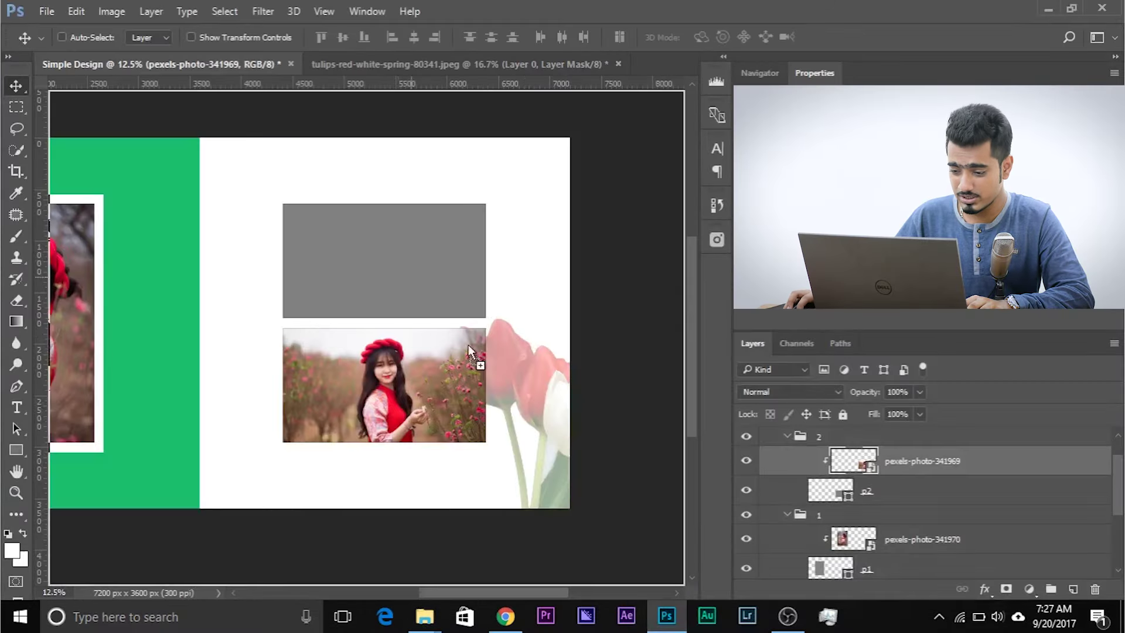
left_click_drag(648, 596, 679, 606)
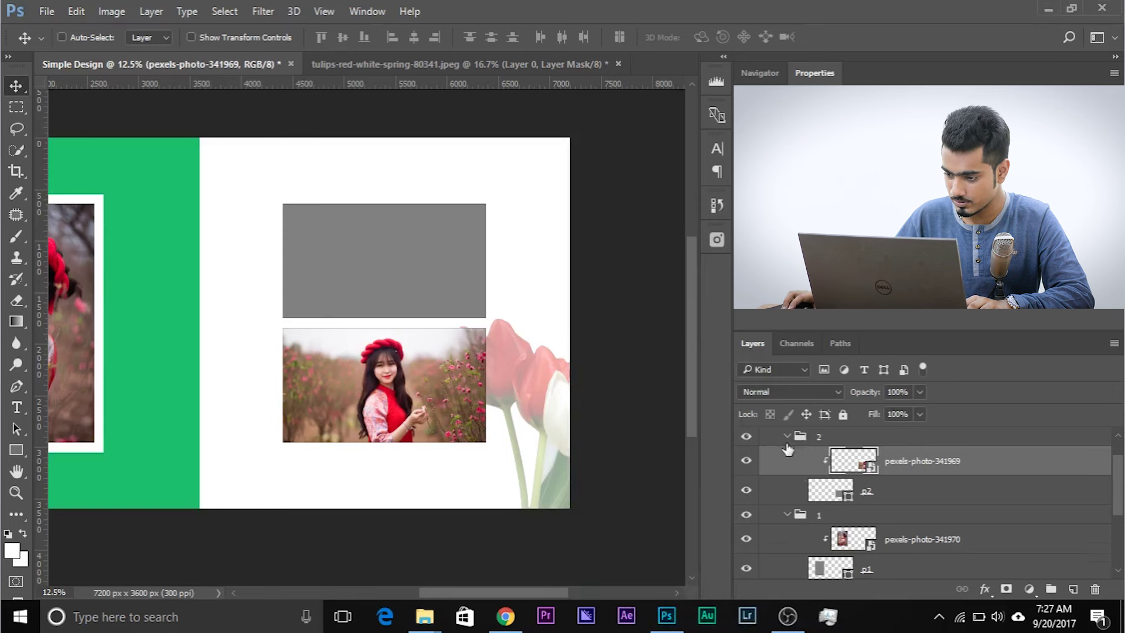
- Place pexels-photo-354966 from the Template Images folder above p3 in group 3 and clip it to the p3 layer
scroll(792, 471, "up", 1)
left_click(789, 478)
left_click(788, 457)
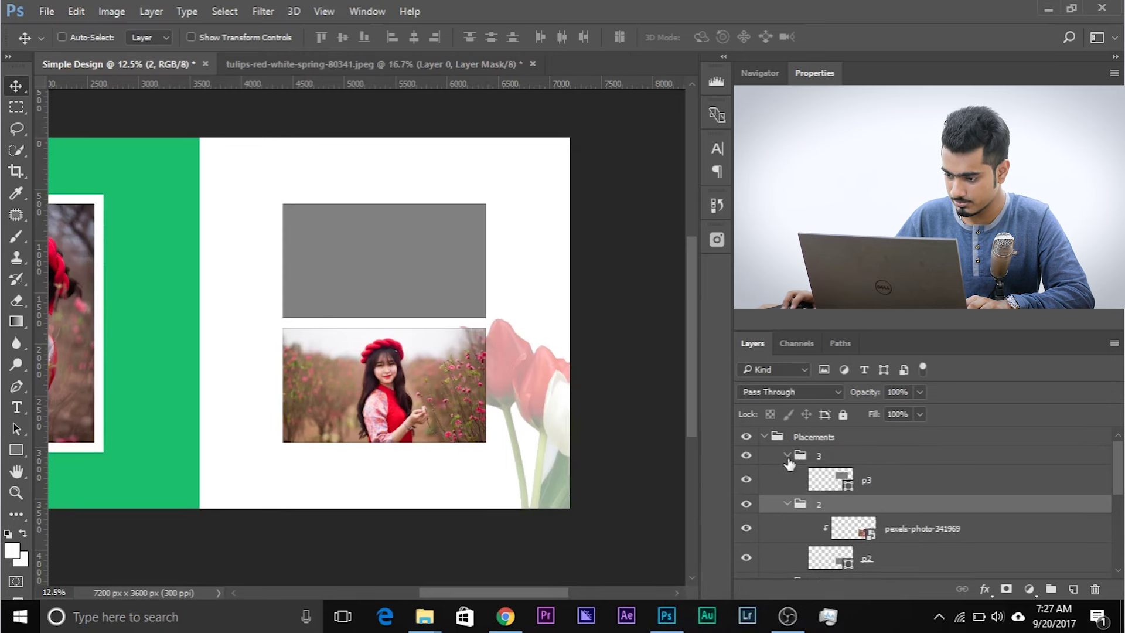
left_click(867, 481)
left_click(1058, 8)
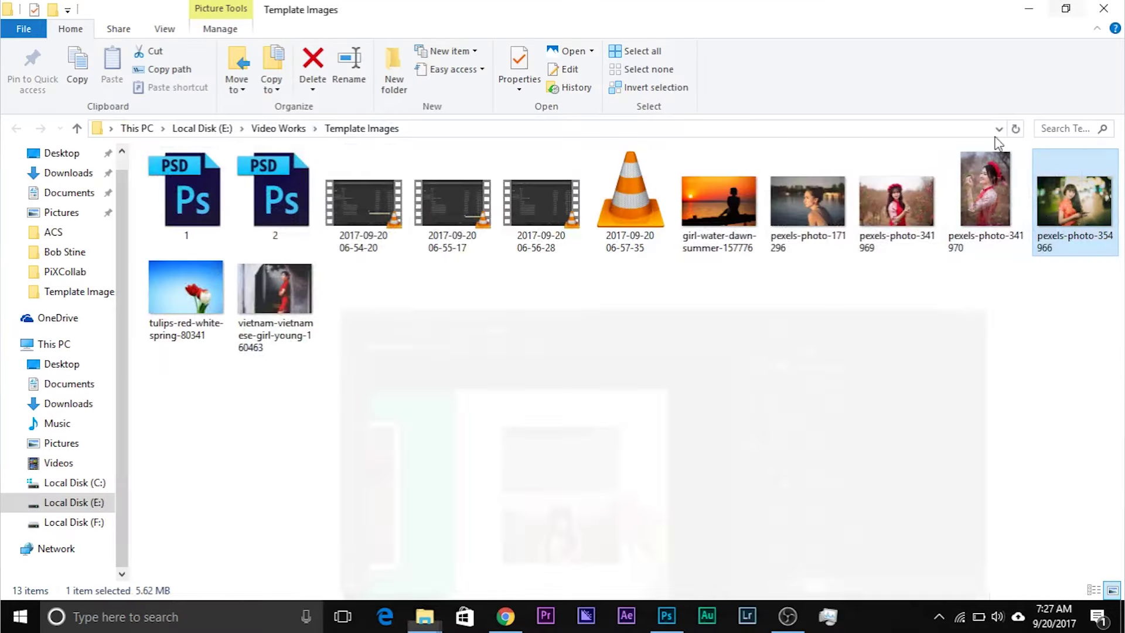
left_click_drag(1088, 193, 457, 311)
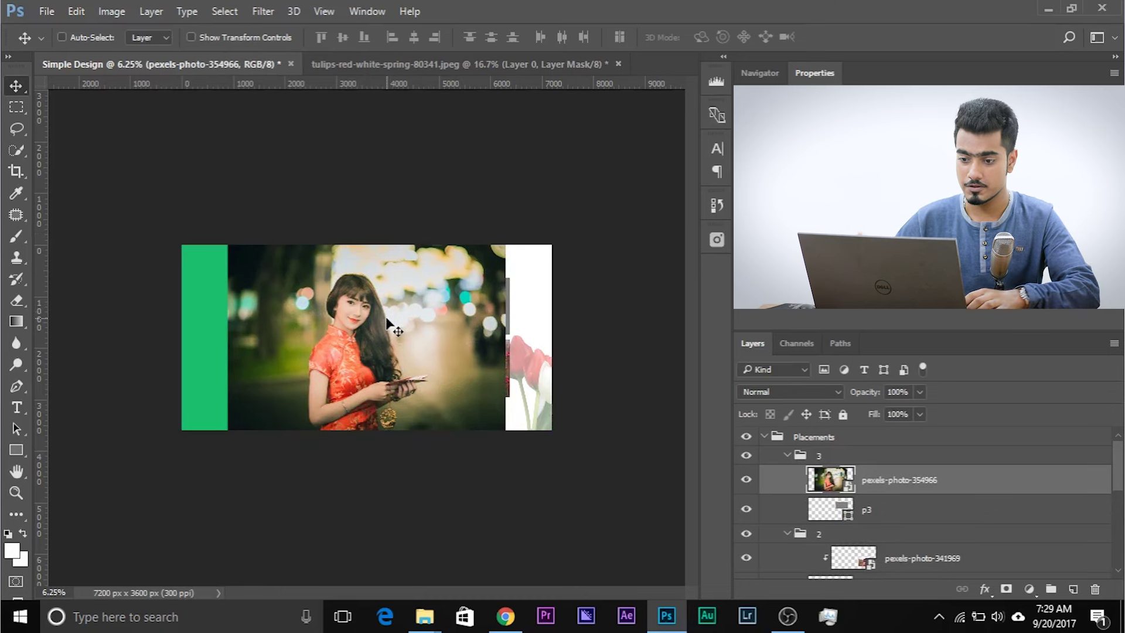
key("ctrl")
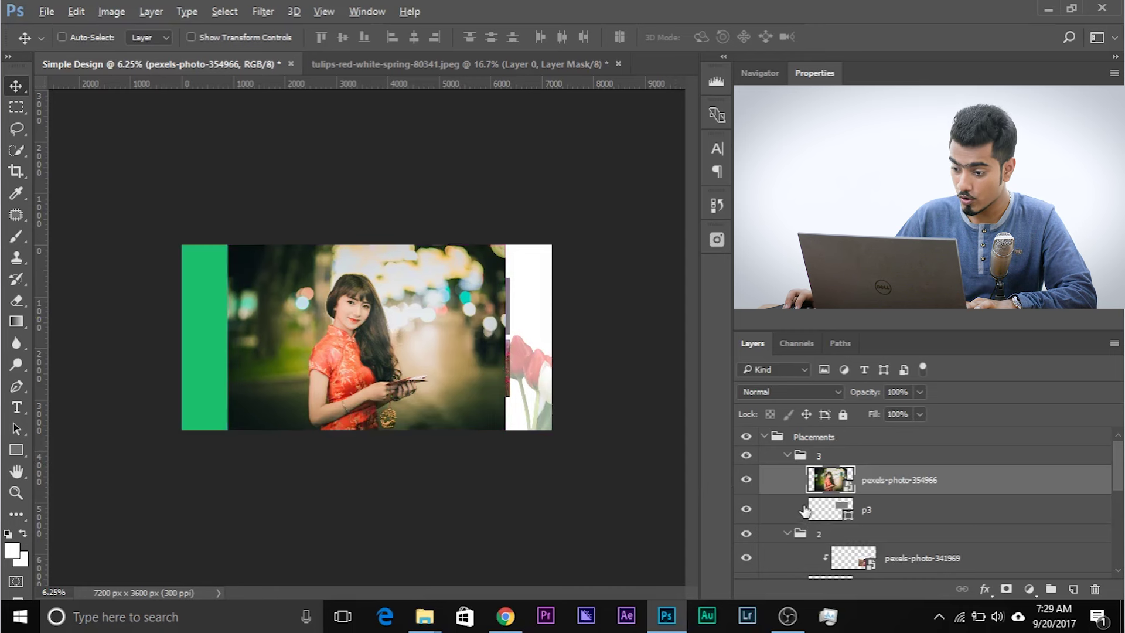
left_click(956, 494, "alt")
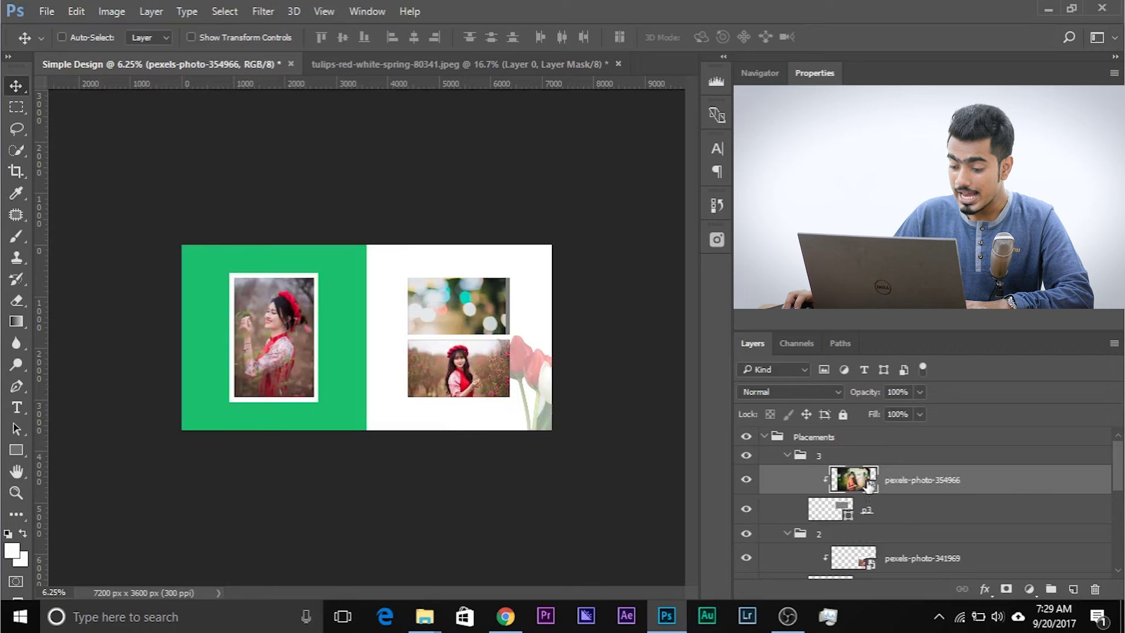
- Scale the clipped pexels-photo-354966 to about 35.2% and move it over the upper landscape placeholder
key("ctrl+t")
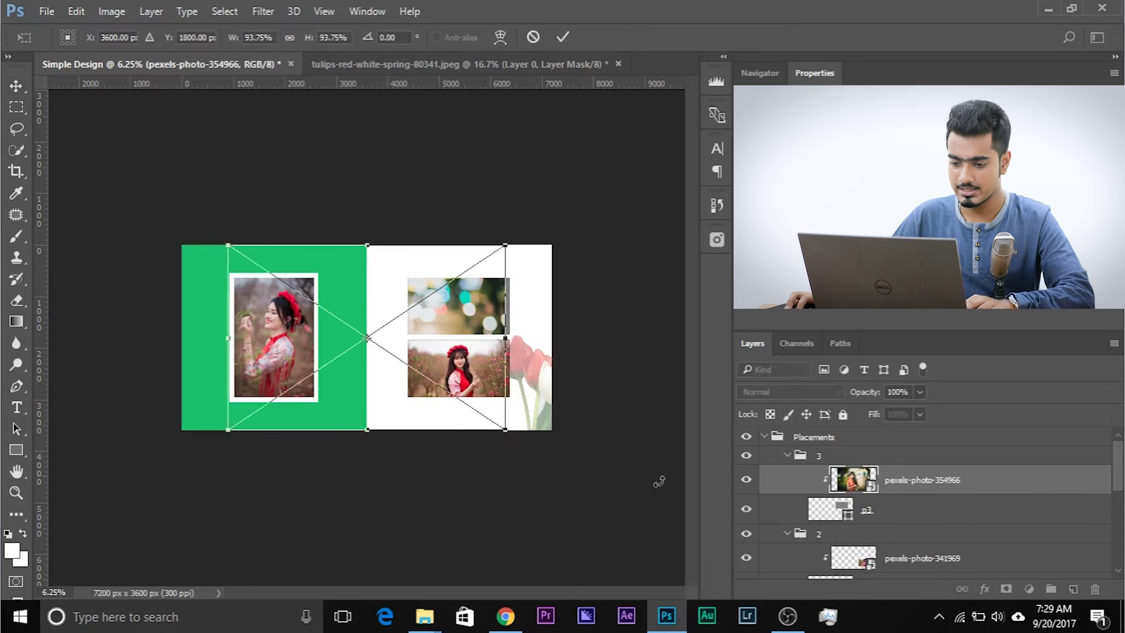
left_click_drag(505, 430, 423, 374)
left_click_drag(367, 337, 515, 268)
key("Left")
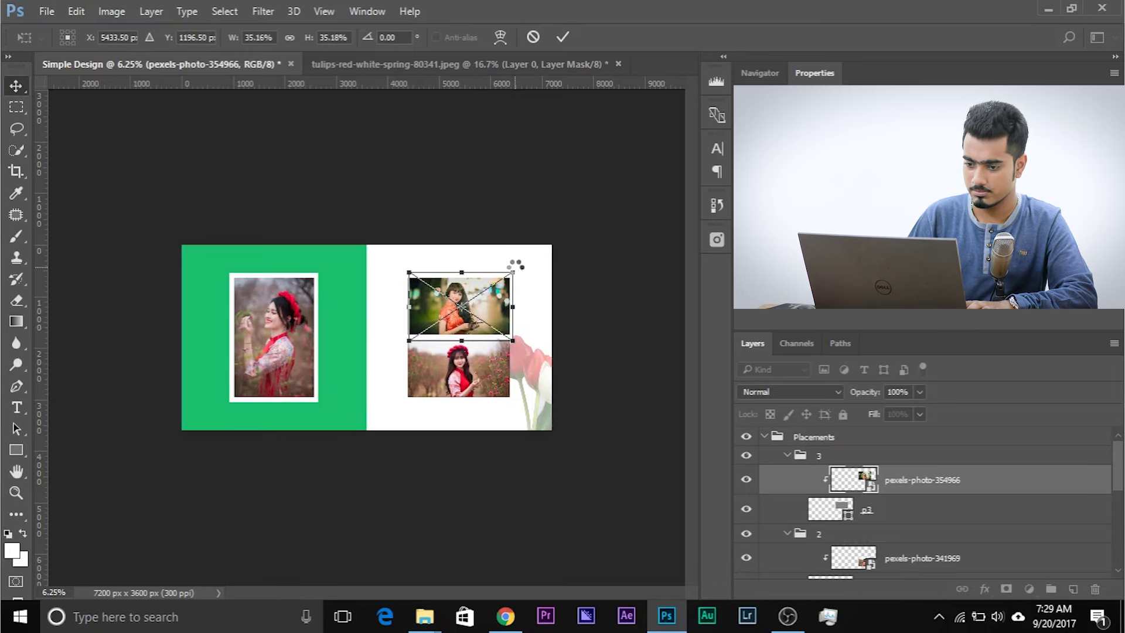
key("Return")
- Fine-tune the upper photo's position to X 5400.50 px so that it is centered horizontally on its placeholder
key("ctrl+plus")
key("ctrl+plus")
key("ctrl+plus")
left_click_drag(513, 267, 317, 300)
key("ctrl+plus")
key("ctrl+t")
left_click_drag(428, 230, 429, 231)
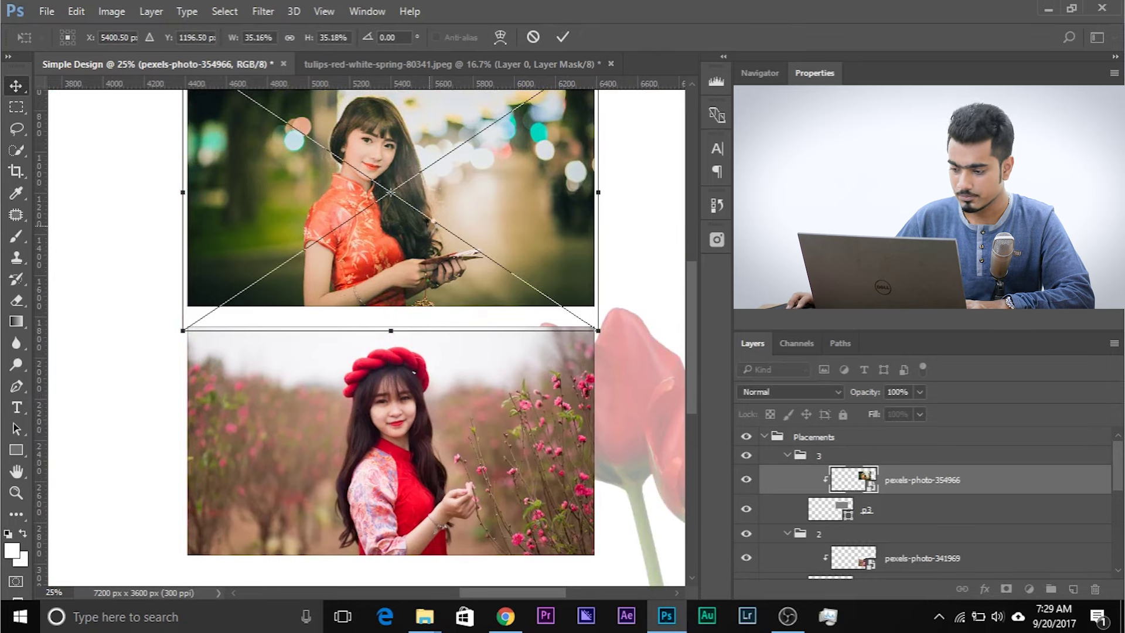
key("Return")
- Select the p3 shape with the Rectangle tool and widen its black stroke to 53.80 px to inspect the outline
left_click(940, 516)
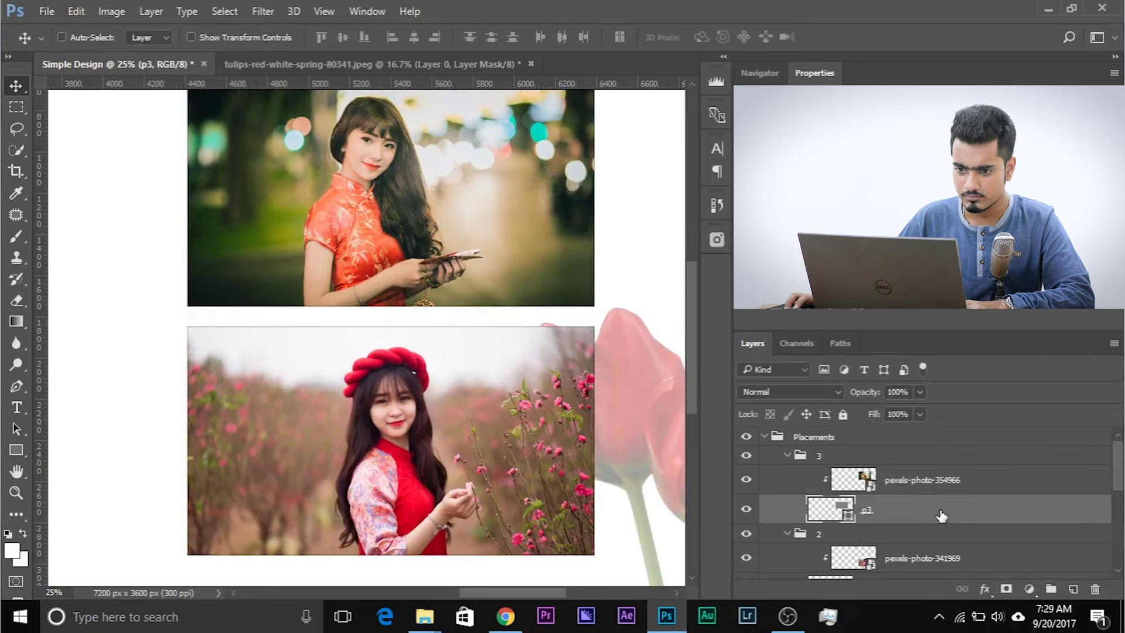
left_click(19, 452)
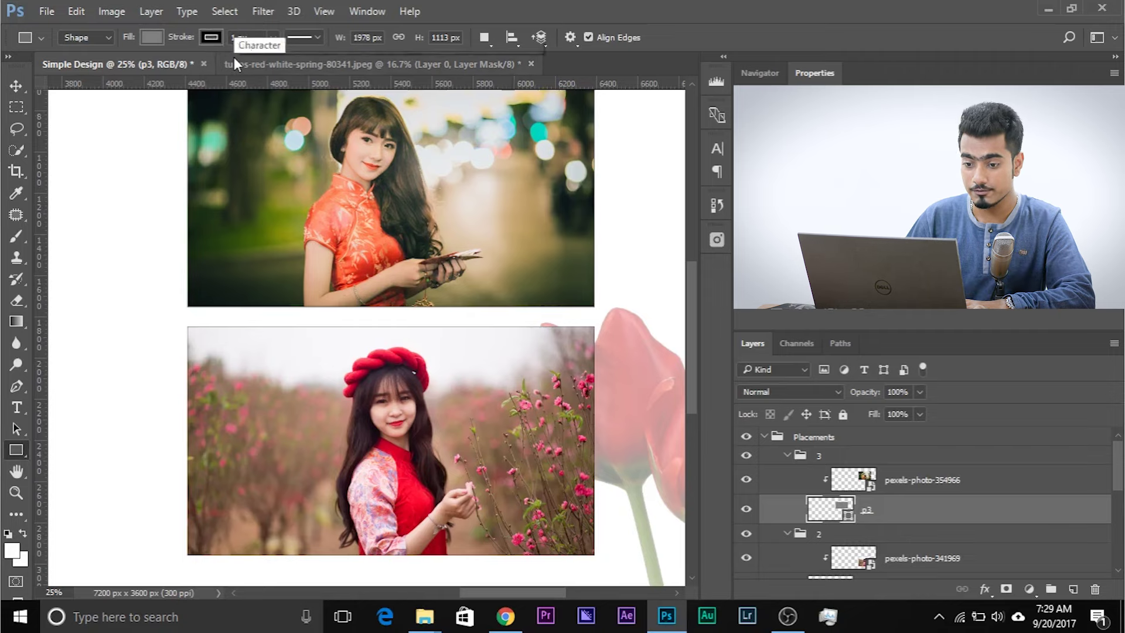
key("ctrl+plus")
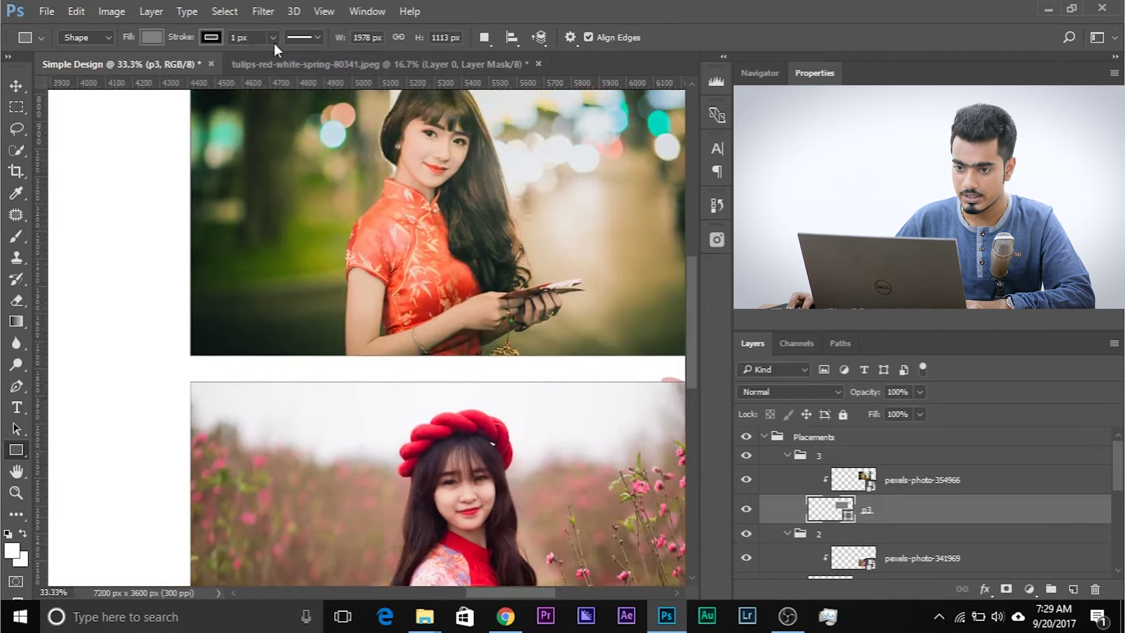
left_click(273, 38)
left_click_drag(284, 57, 290, 54)
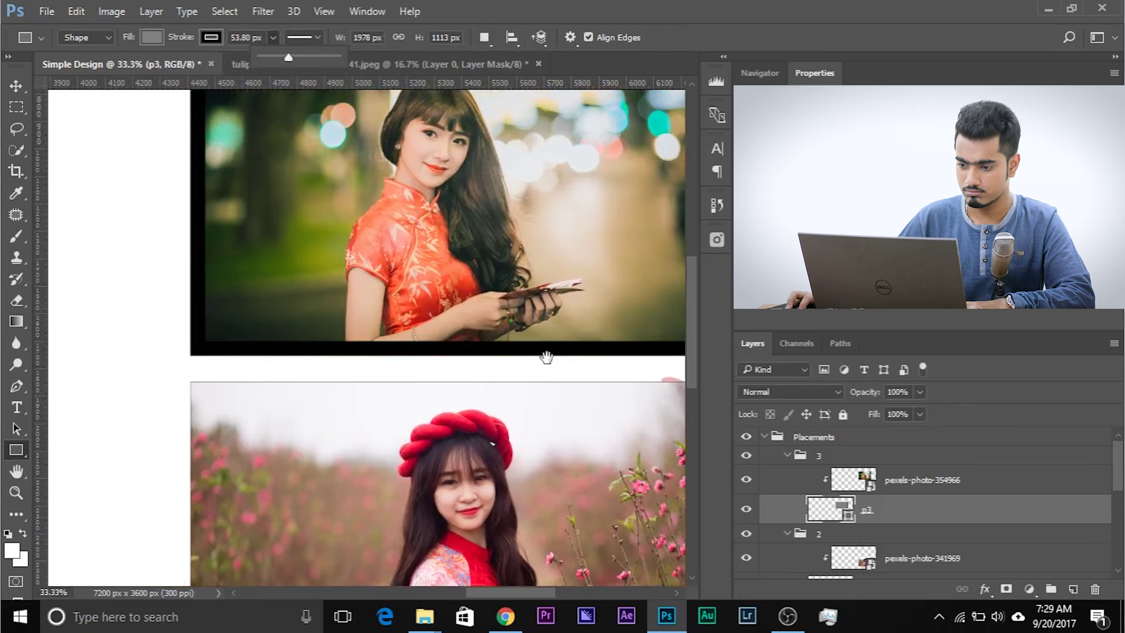
left_click_drag(598, 381, 347, 364)
left_click_drag(557, 101, 530, 115)
left_click_drag(198, 92, 258, 104)
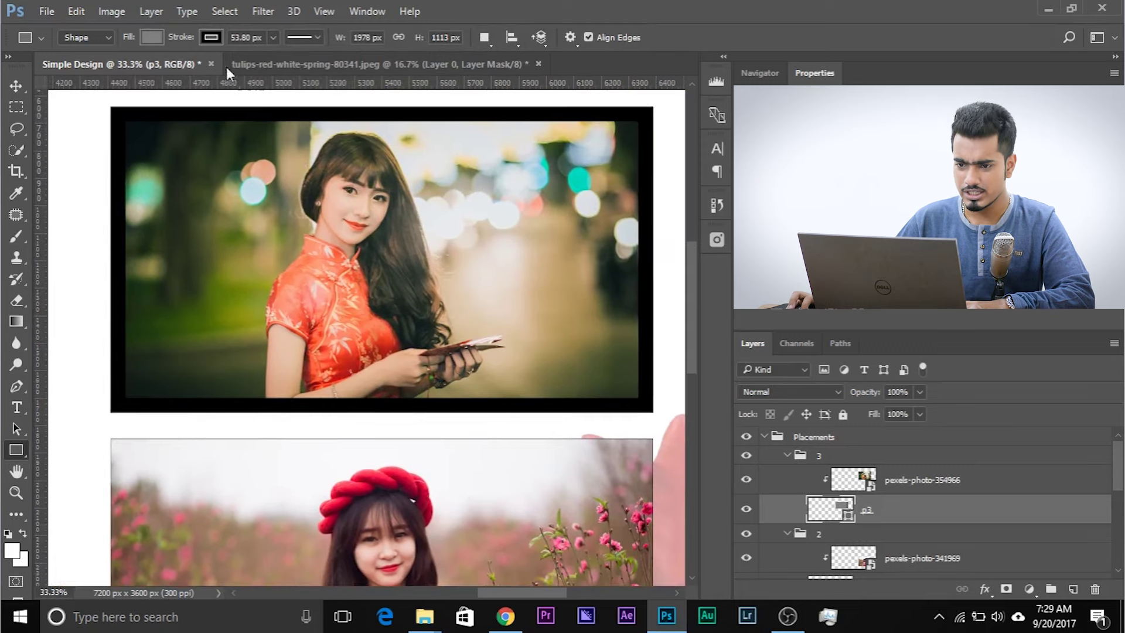
- Set the stroke of the p3 shape to no color
left_click(212, 39)
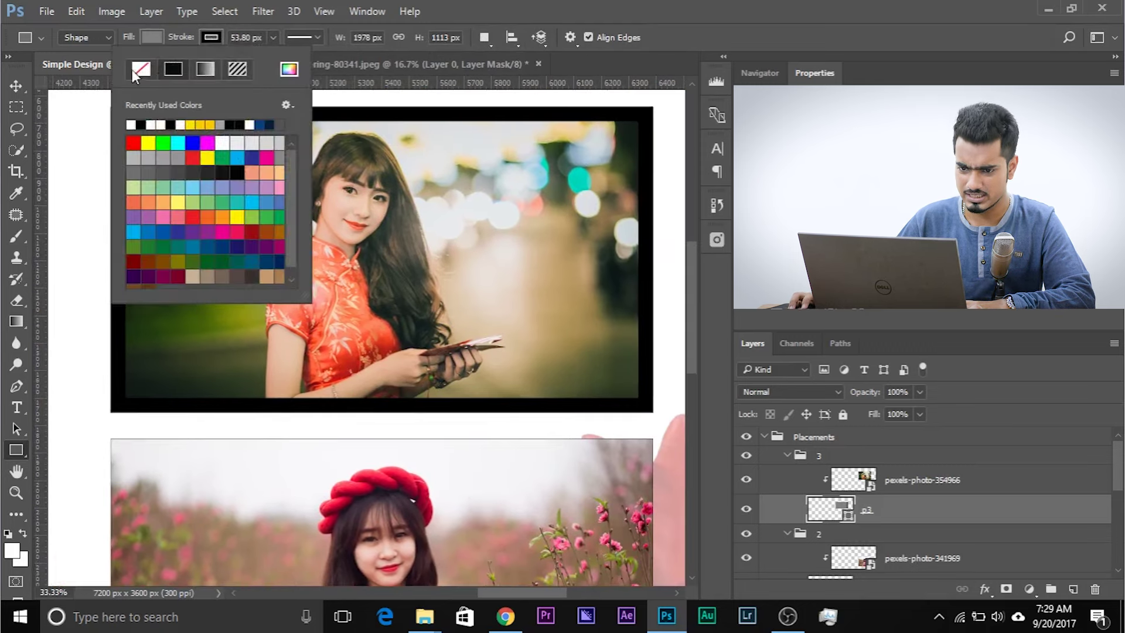
left_click(141, 69)
left_click(577, 7)
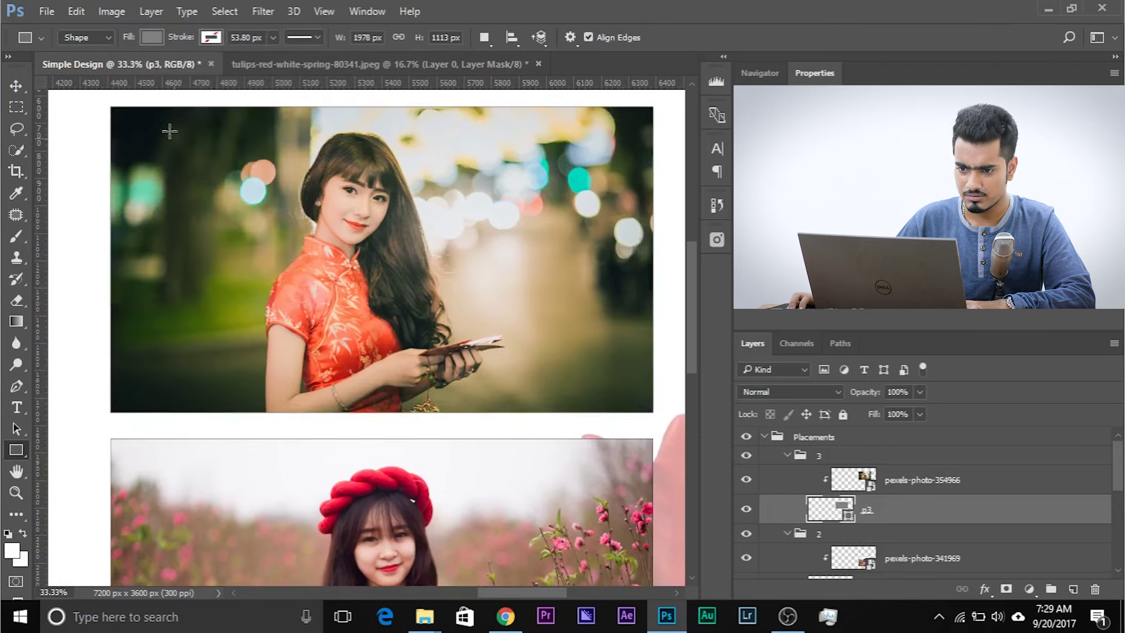
- Remove the black stroke from the p2 and p1 placeholder shapes as well
scroll(947, 549, "down", 2)
left_click(902, 539)
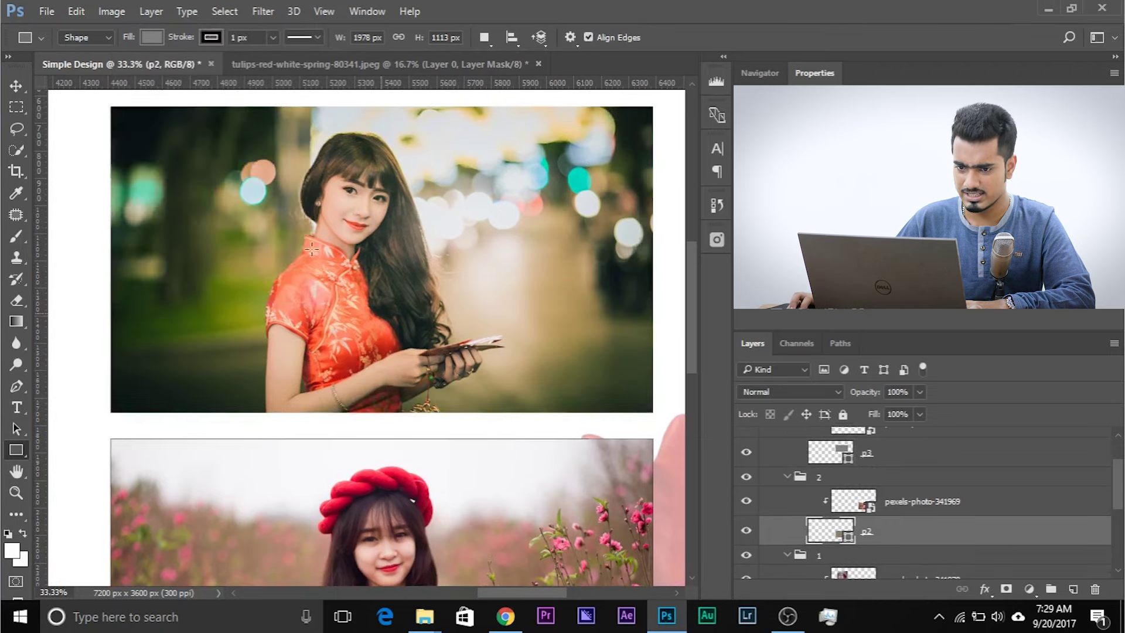
left_click(211, 37)
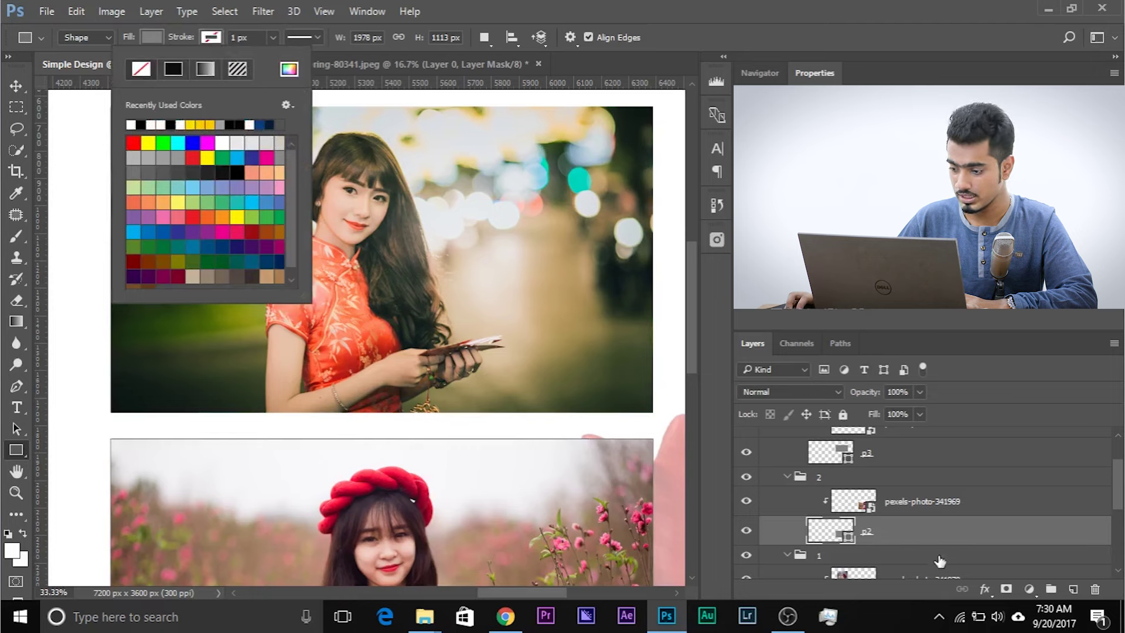
scroll(929, 547, "down", 4)
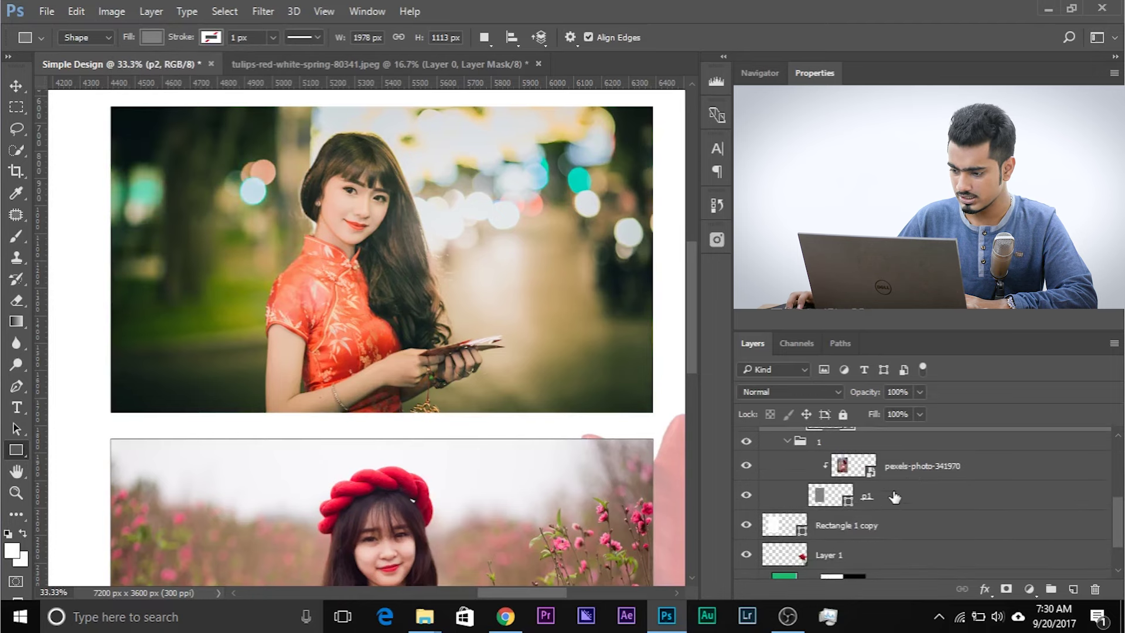
left_click(894, 497)
left_click(210, 38)
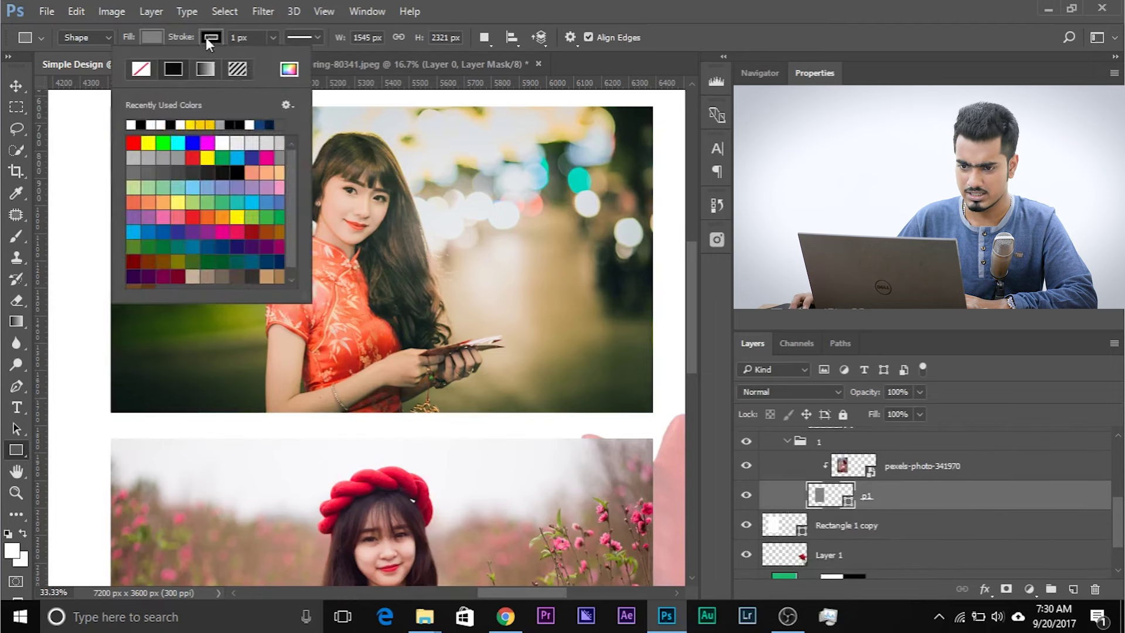
left_click(140, 69)
left_click(550, 12)
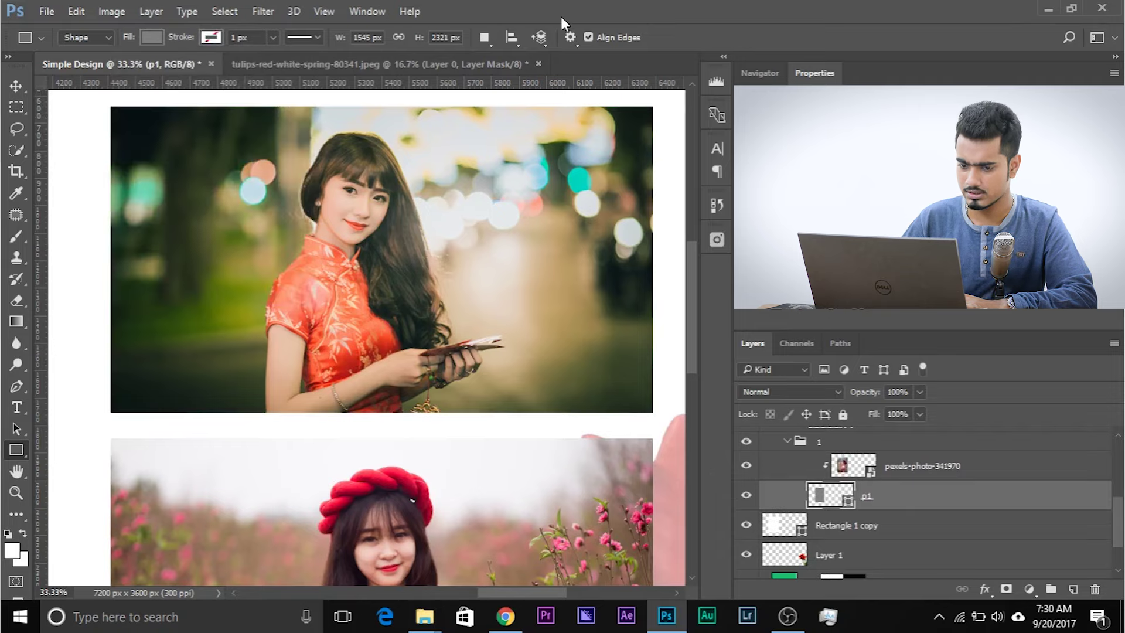
- Add a Drop Shadow layer style to the p3 placeholder shape and show its settings
key("ctrl+minus")
key("ctrl+minus")
key("ctrl+minus")
key("ctrl+minus")
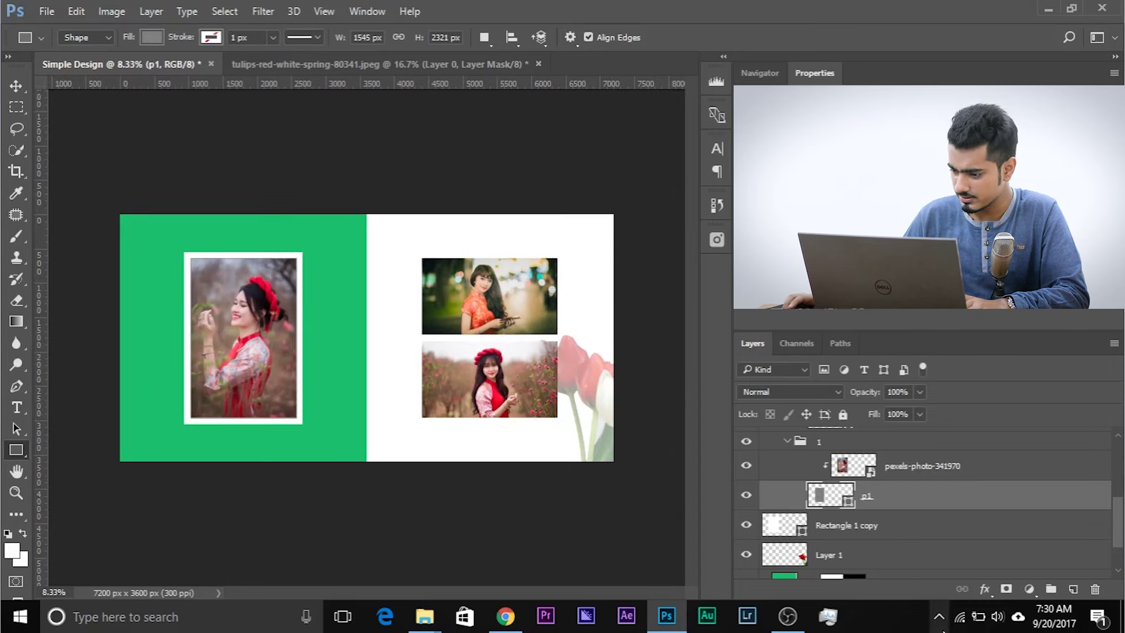
scroll(874, 529, "down", 1)
scroll(873, 529, "up", 5)
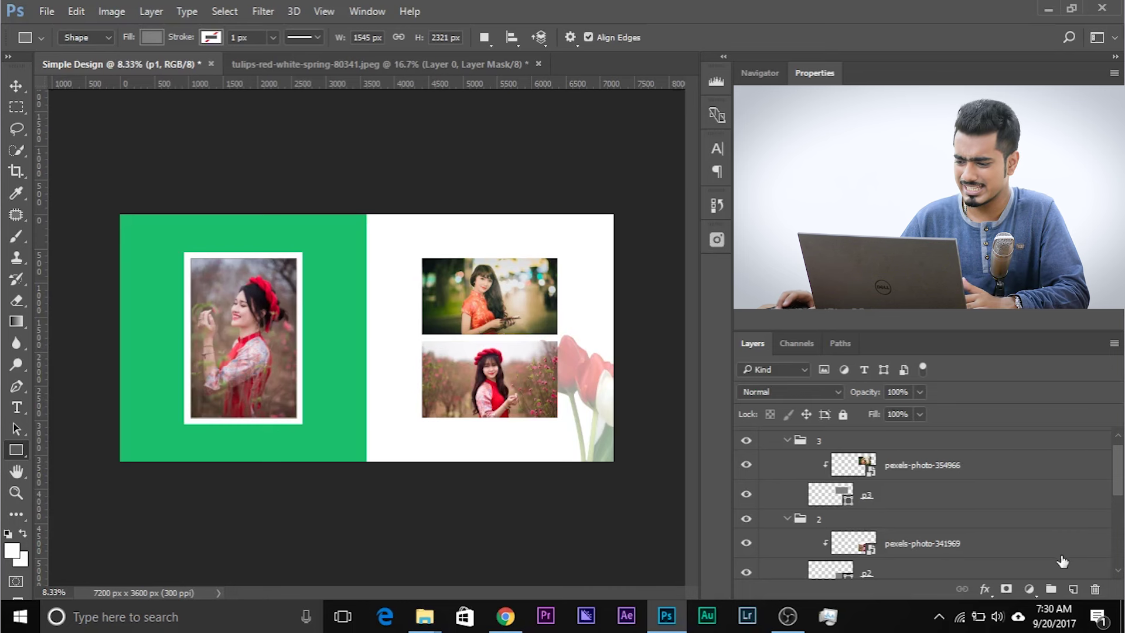
left_click(854, 490)
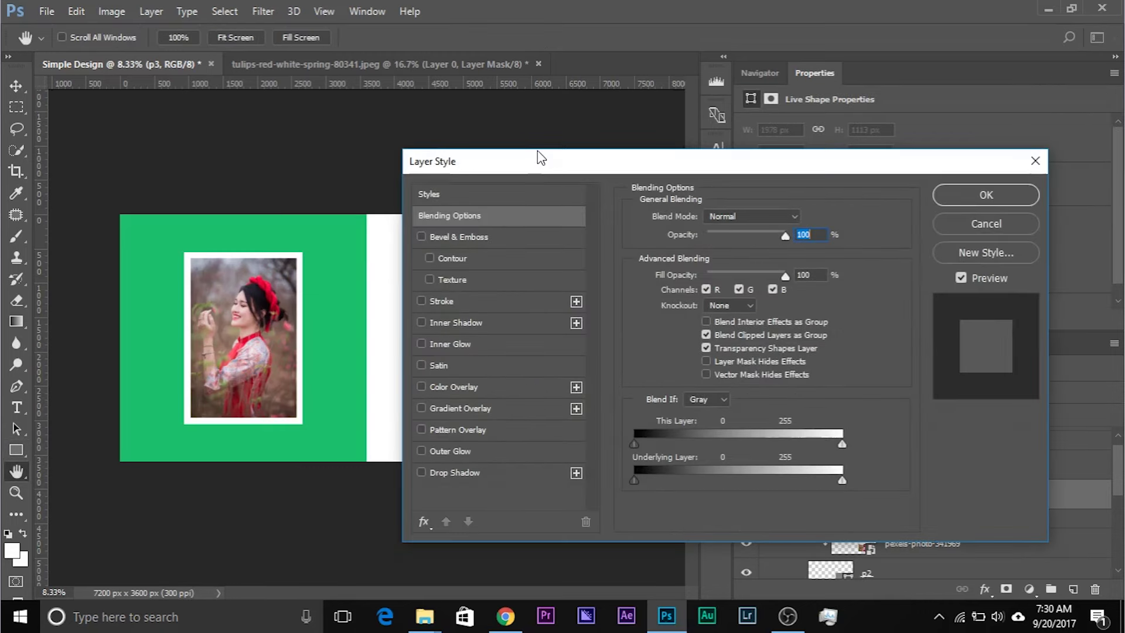
left_click_drag(542, 153, 769, 104)
left_click(649, 422)
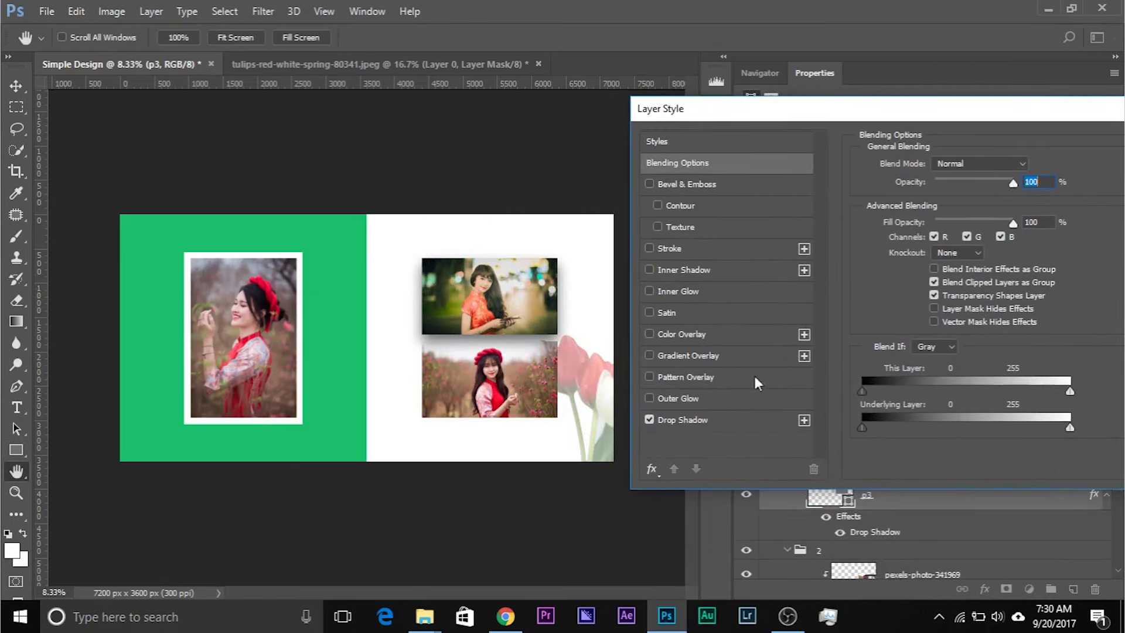
left_click(725, 422)
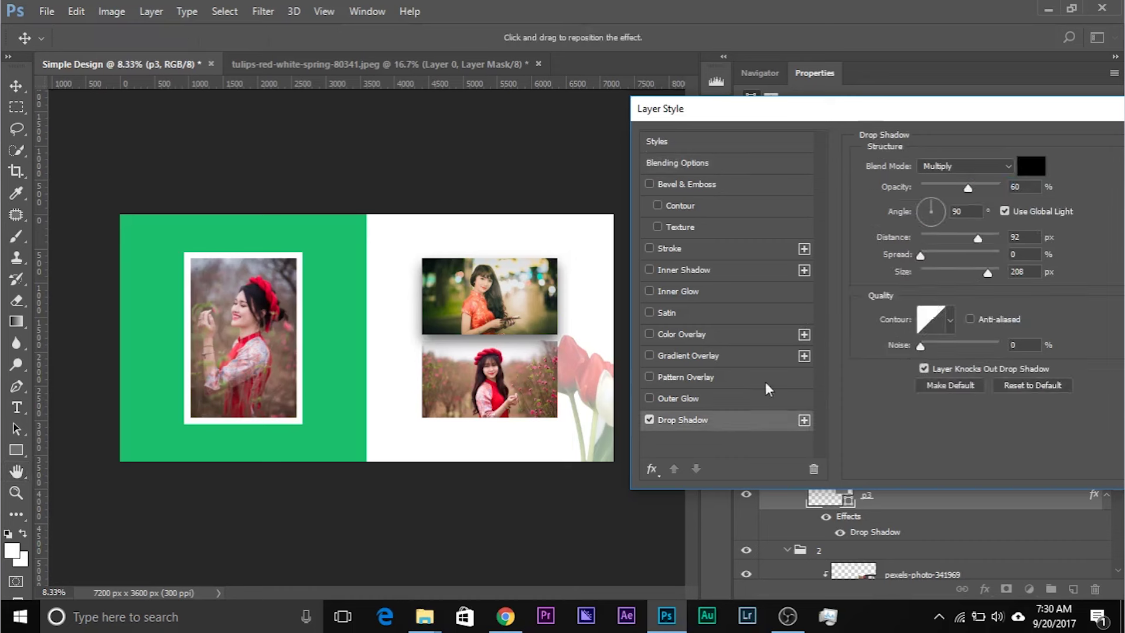
- Set the p3 drop shadow to a 135° angle and 47 px distance, reduce its size and raise its opacity
left_click(929, 212)
left_click_drag(969, 237, 941, 269)
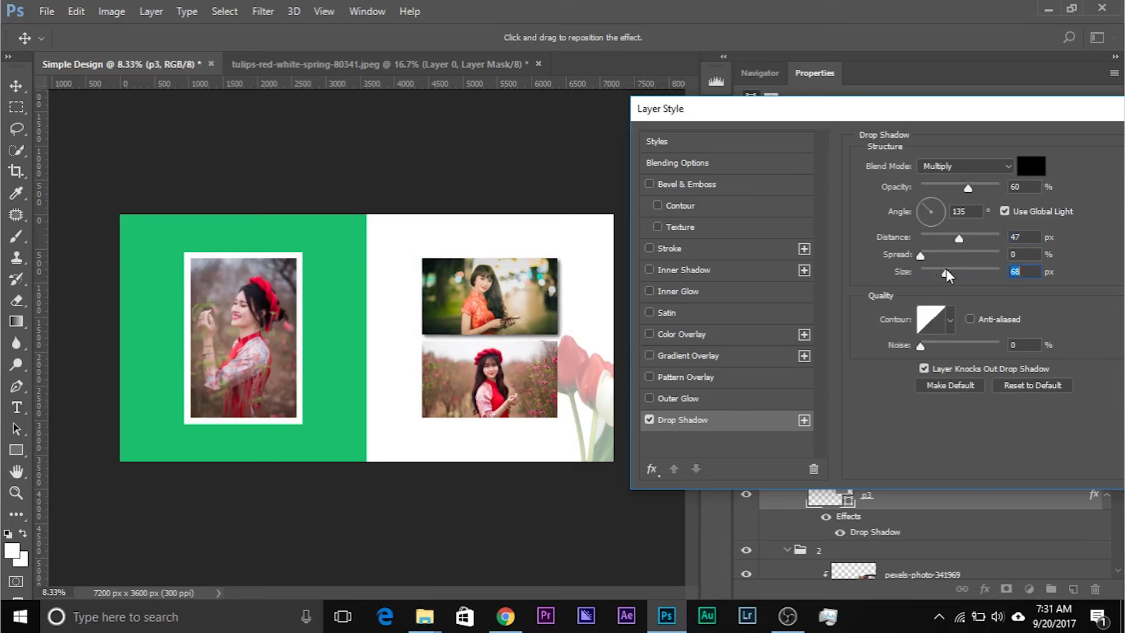
mouse_move(968, 188)
left_mouse_down()
mouse_move(950, 188)
mouse_move(982, 186)
left_mouse_up()
left_click_drag(946, 273, 951, 273)
left_click_drag(924, 108, 673, 188)
left_click(841, 201)
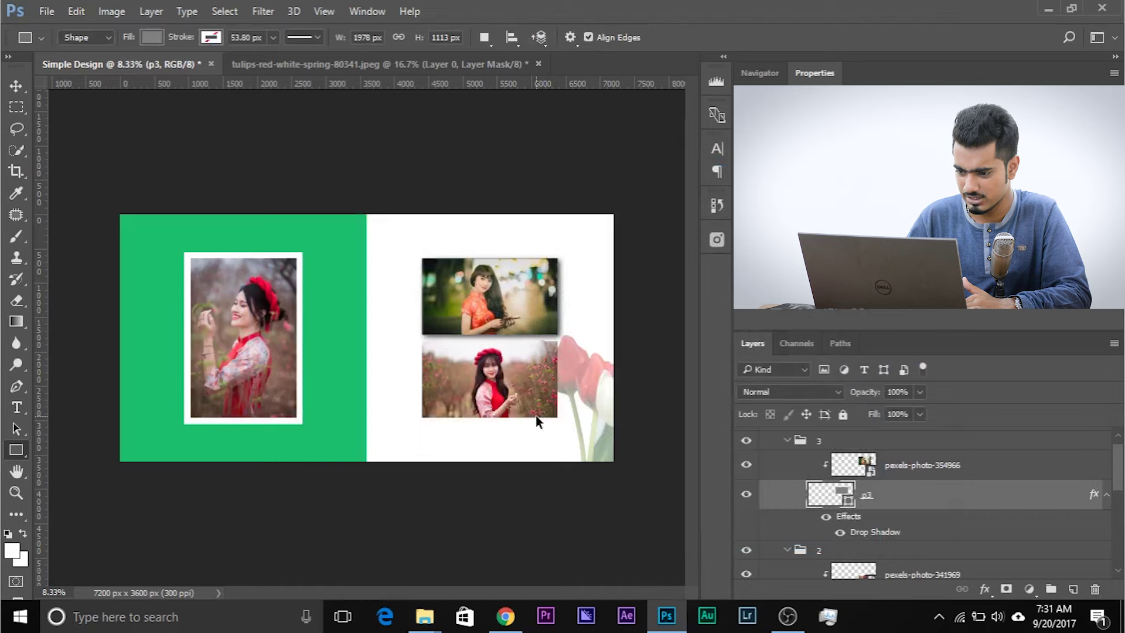
- Copy the drop shadow effect from the p3 shape onto the p2 and p1 placeholder shapes
key("ctrl+plus")
mouse_move(434, 388)
left_mouse_down()
mouse_move(362, 292)
mouse_move(322, 297)
mouse_move(427, 369)
left_mouse_up()
scroll(879, 530, "down", 1)
scroll(878, 530, "down", 1)
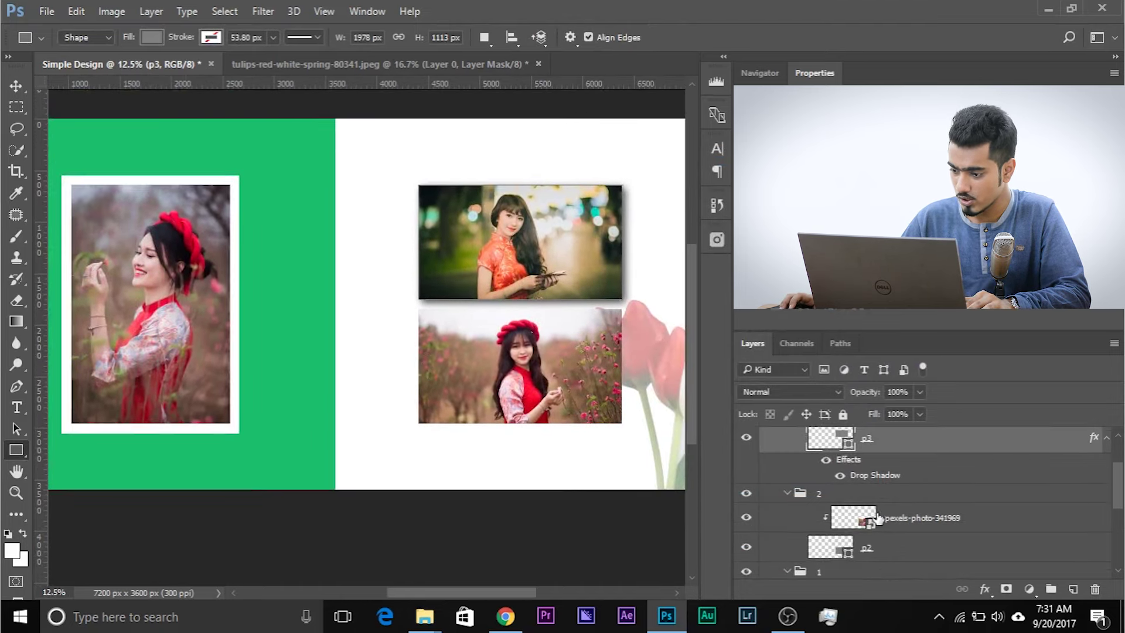
left_click_drag(864, 464, 902, 542)
scroll(892, 498, "down", 1)
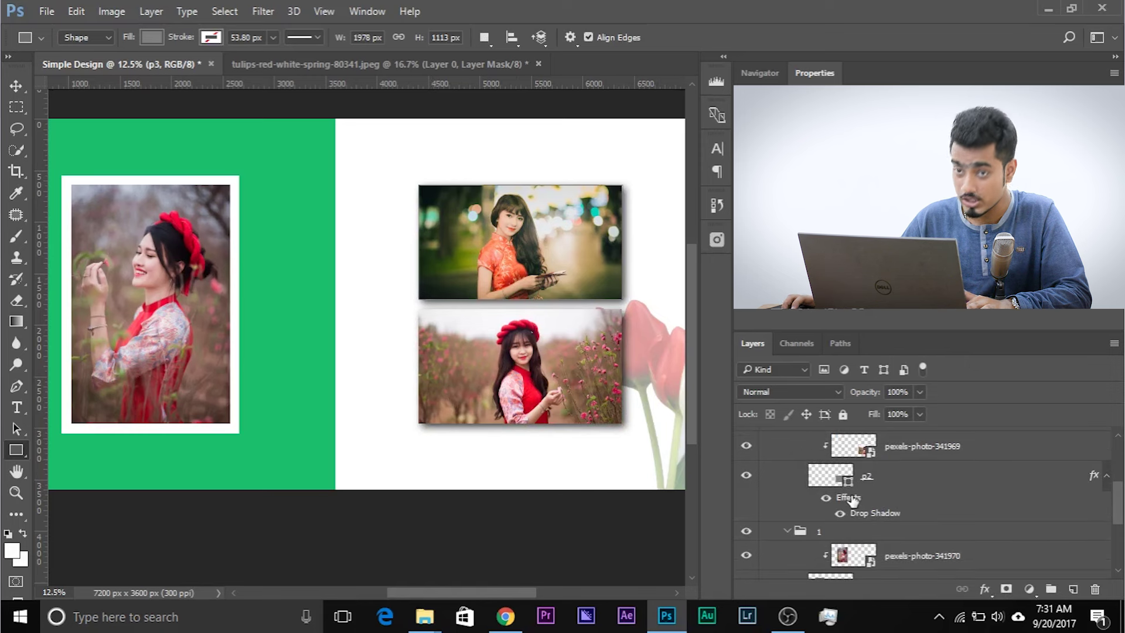
key("alt")
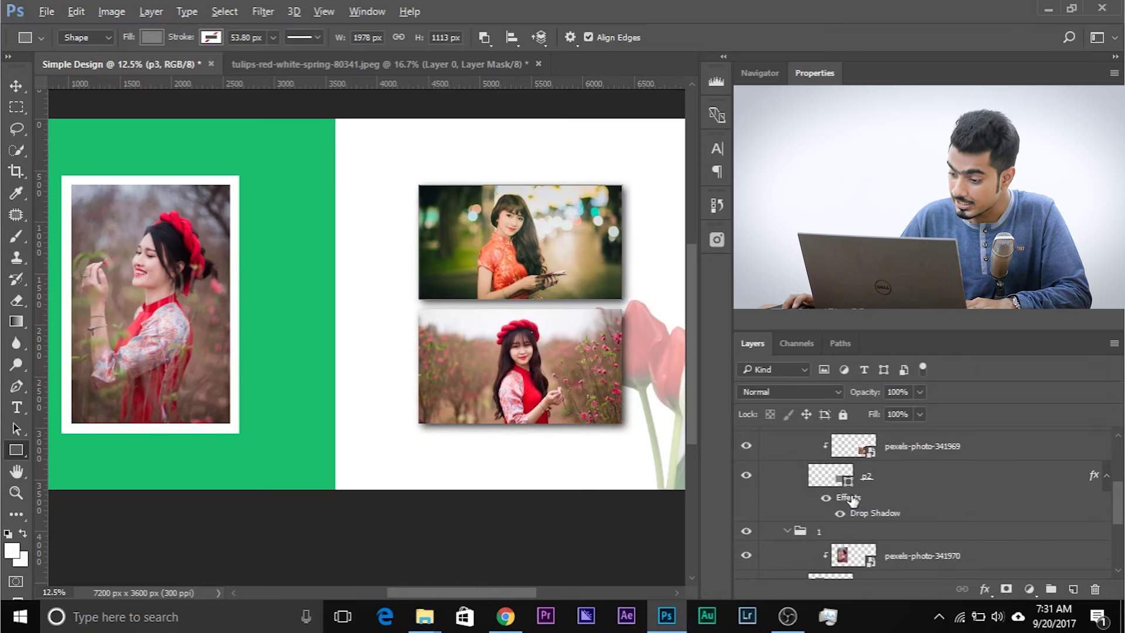
left_click_drag(859, 507, 876, 530)
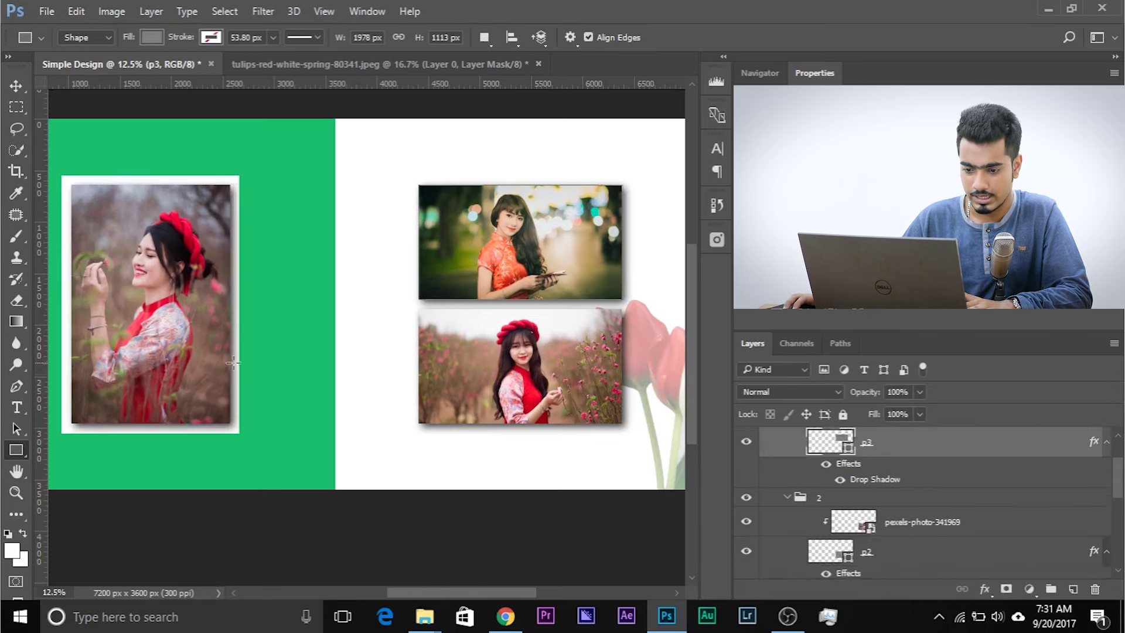
- Transfer the drop shadow effect from the p3 shape to the white frame layer Rectangle 1 copy
scroll(319, 267, "left", 4)
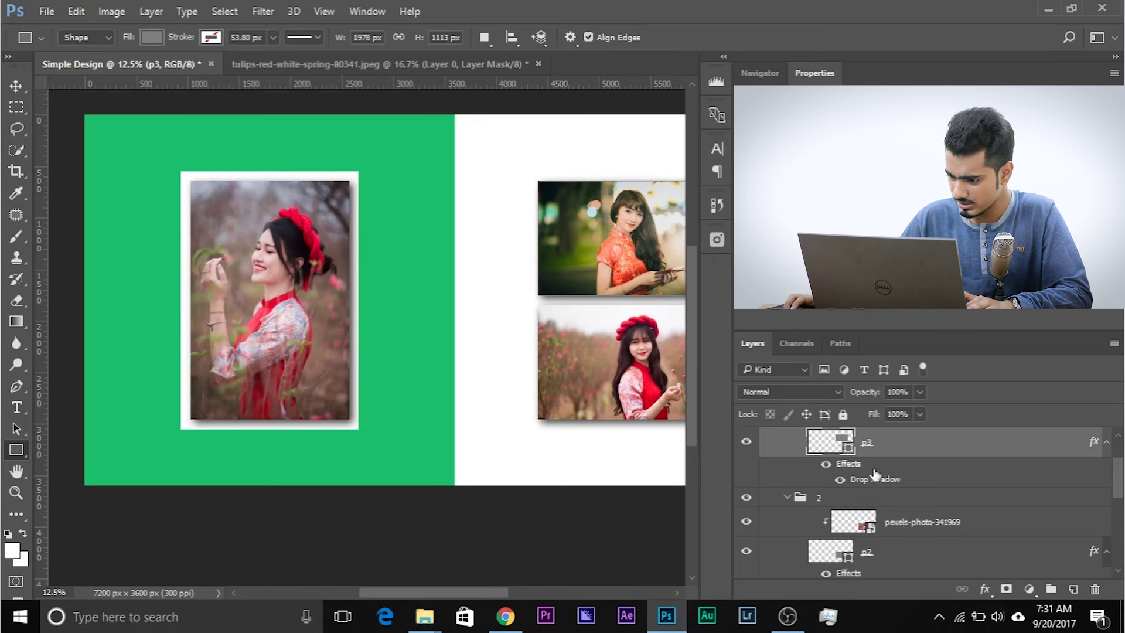
left_click_drag(859, 472, 878, 620)
scroll(847, 482, "up", 5)
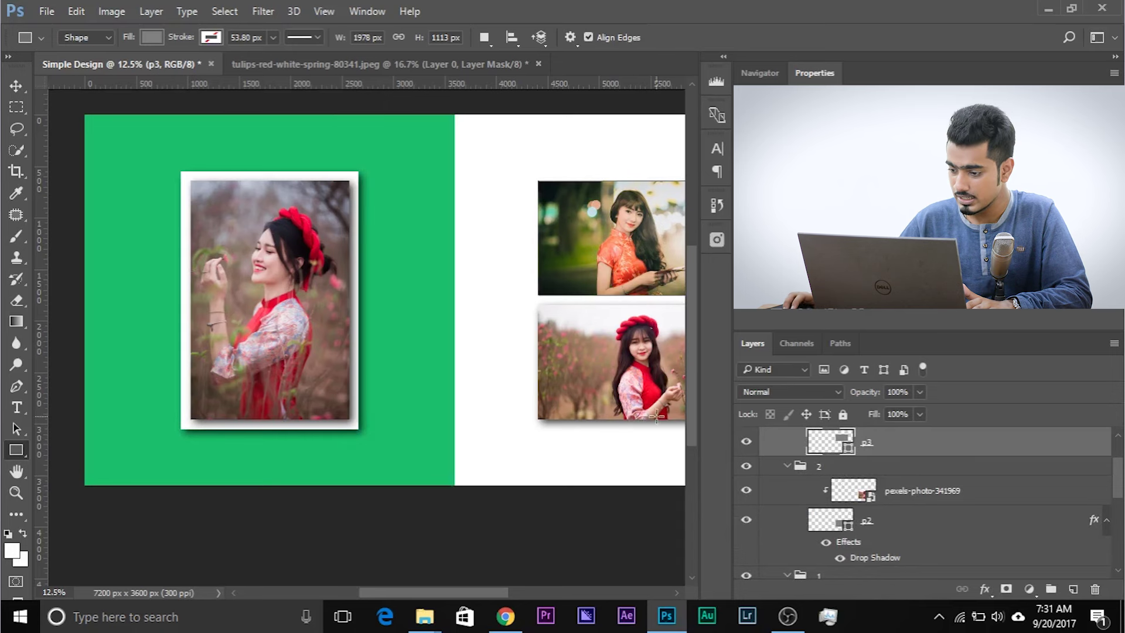
- Delete the drop shadow effect from the p1 shape inside the white frame
scroll(656, 417, "up", 2)
scroll(904, 517, "down", 3)
scroll(904, 517, "down", 3)
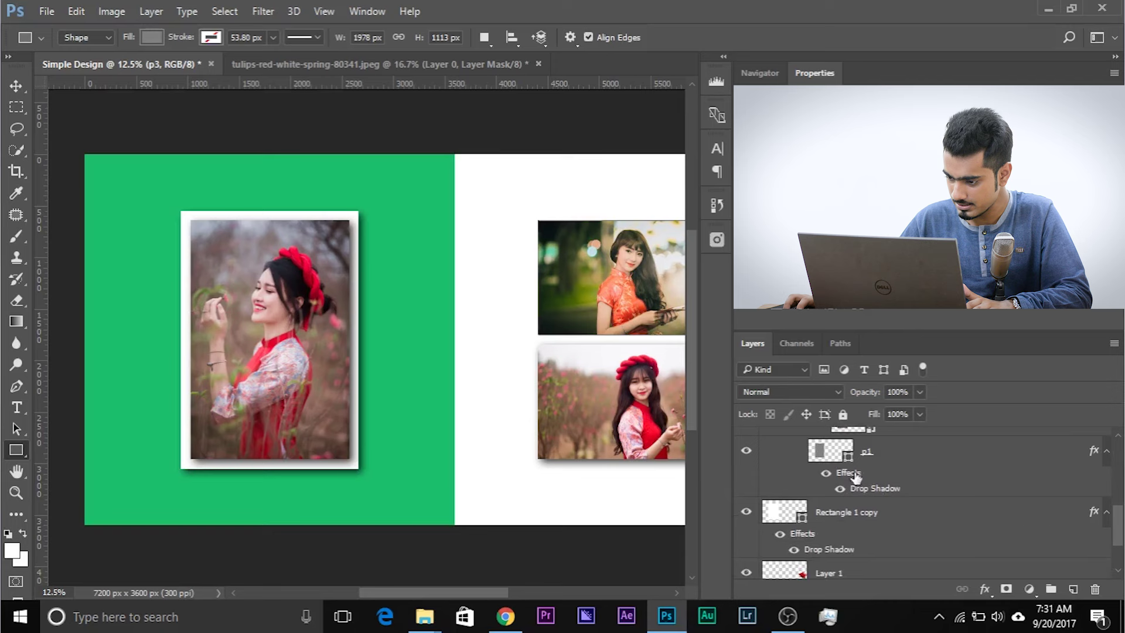
left_click_drag(1008, 513, 1008, 514)
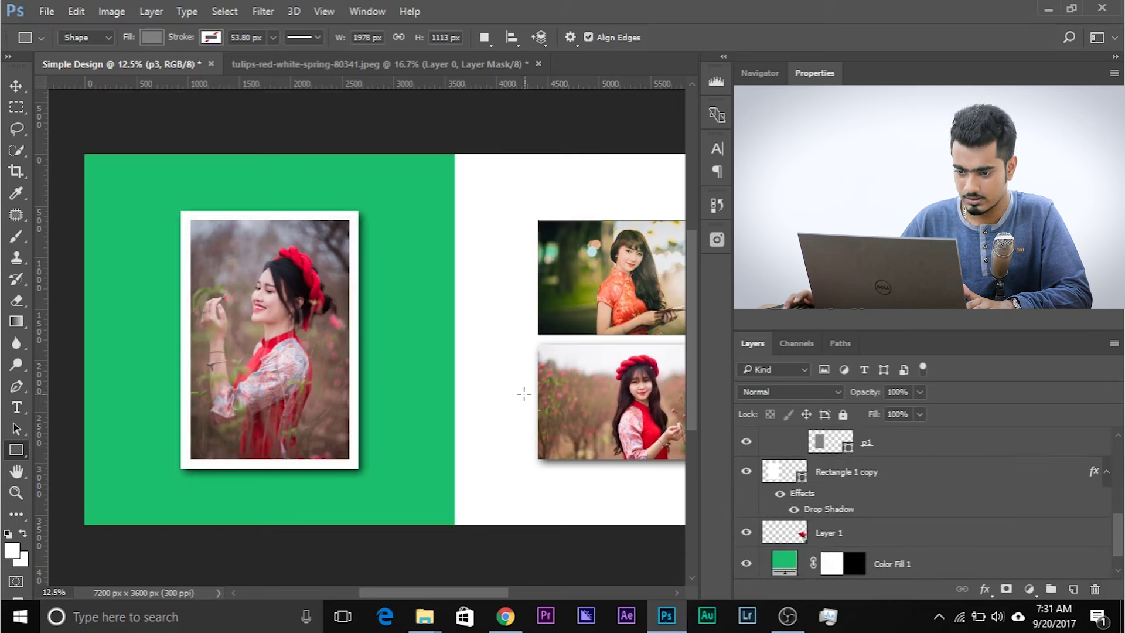
key("ctrl+minus")
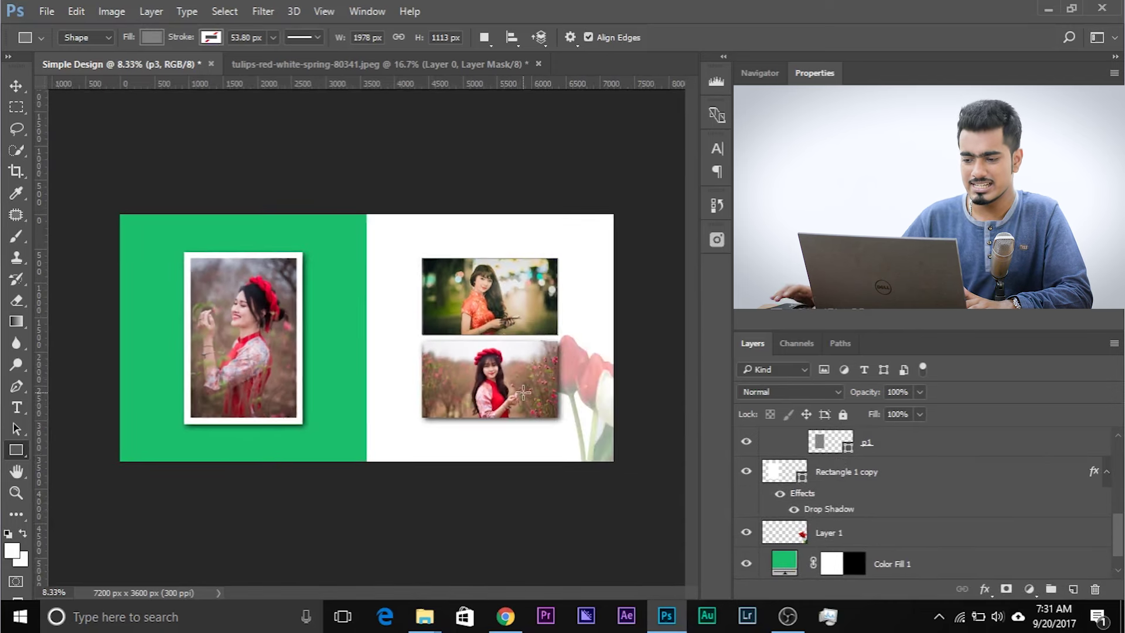
- Undo all the drop shadow changes on the placeholder shapes and the white frame
key("ctrl+alt+z")
key("ctrl+alt+z")
key("ctrl+alt+z")
key("ctrl+alt+z")
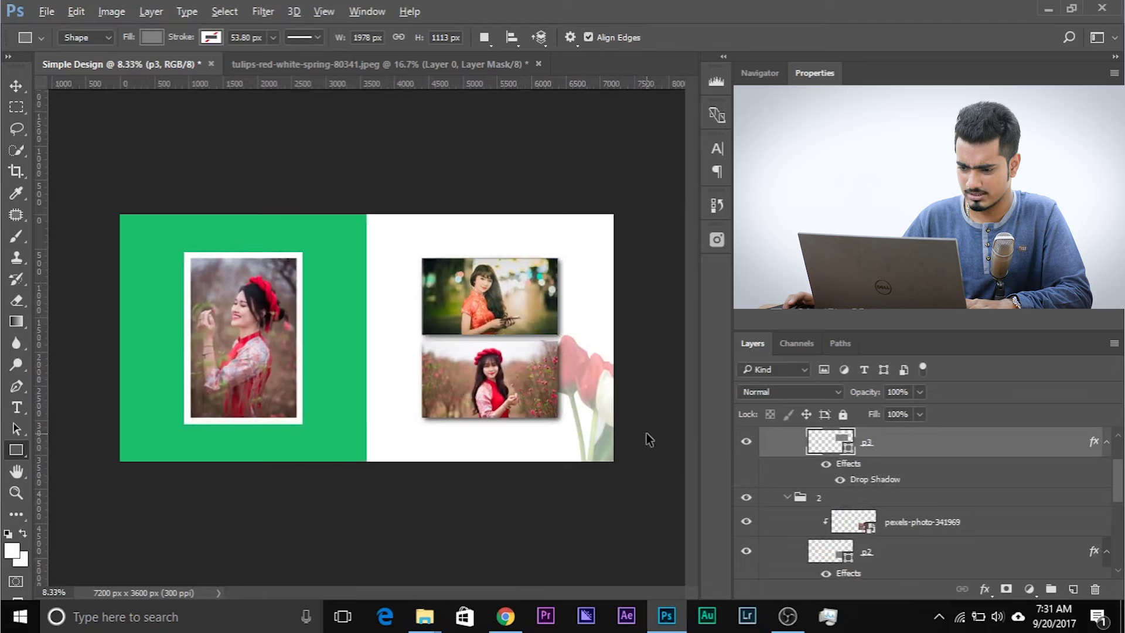
key("ctrl+alt+z")
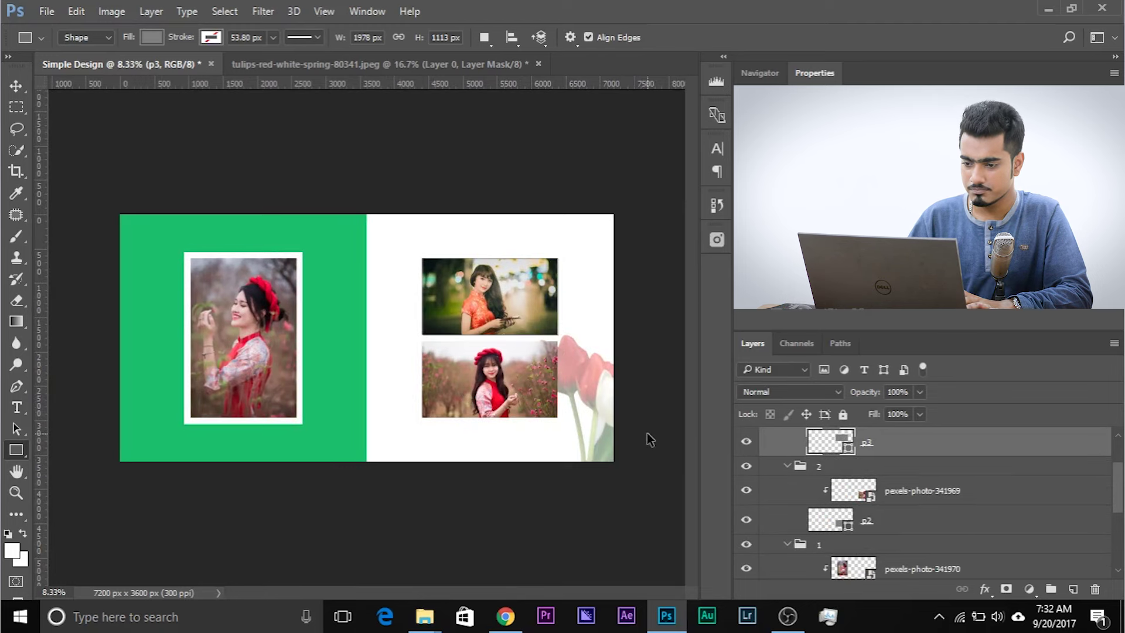
- Delete the clipped photos from groups 3, 2 and 1, leaving only the p3, p2 and p1 placeholder shapes
key("ctrl+plus")
scroll(881, 515, "up", 2)
left_click(852, 438)
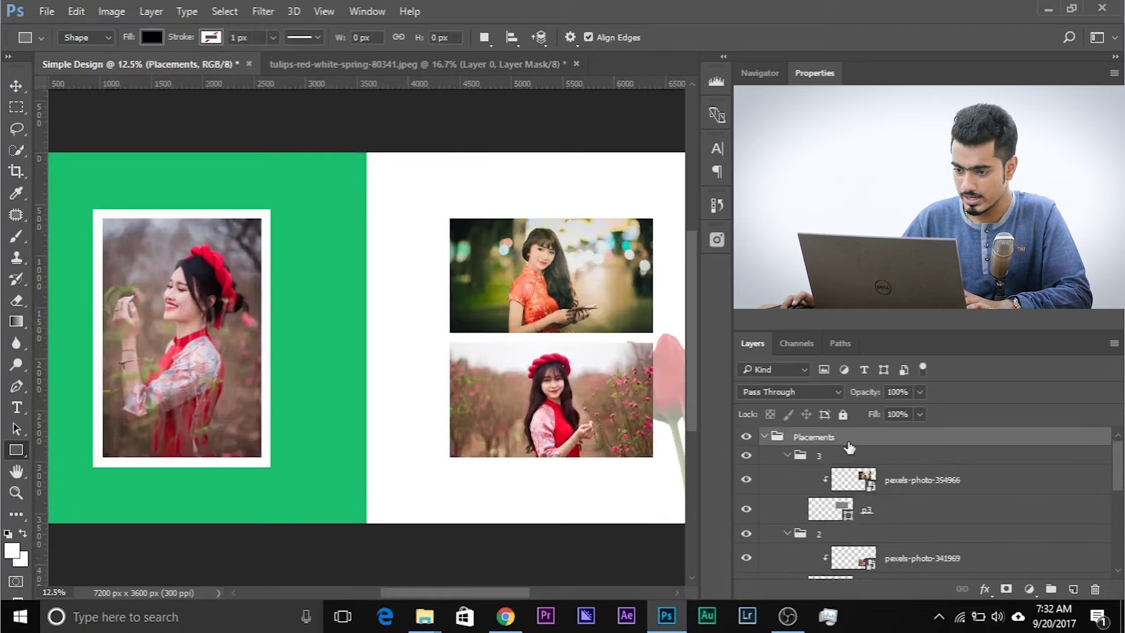
left_click_drag(647, 433, 540, 416)
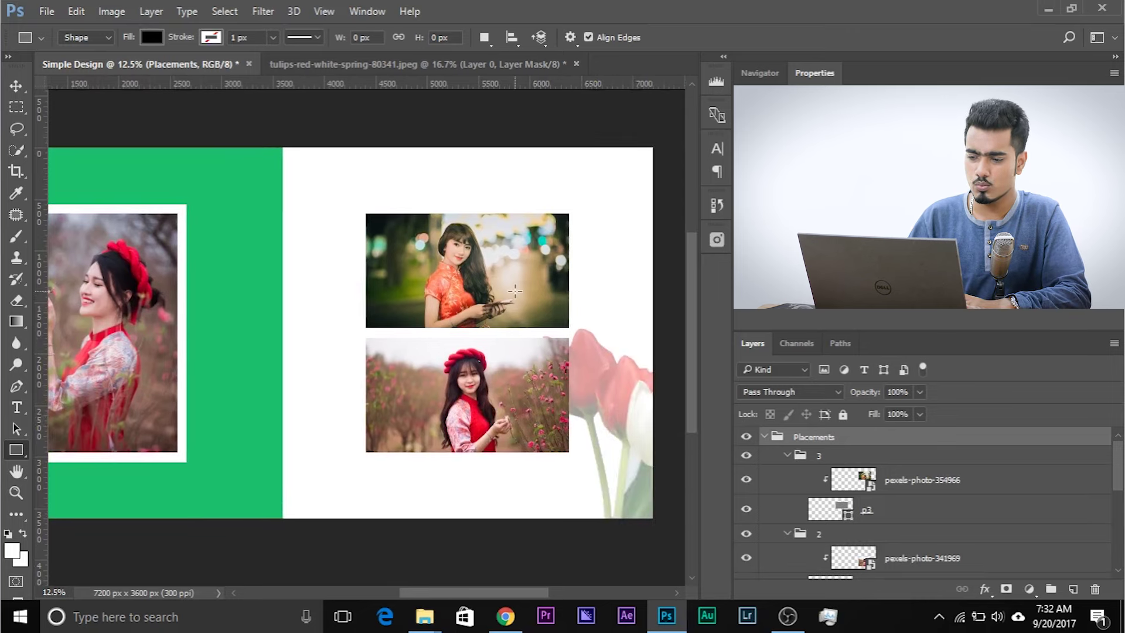
key("ctrl+minus")
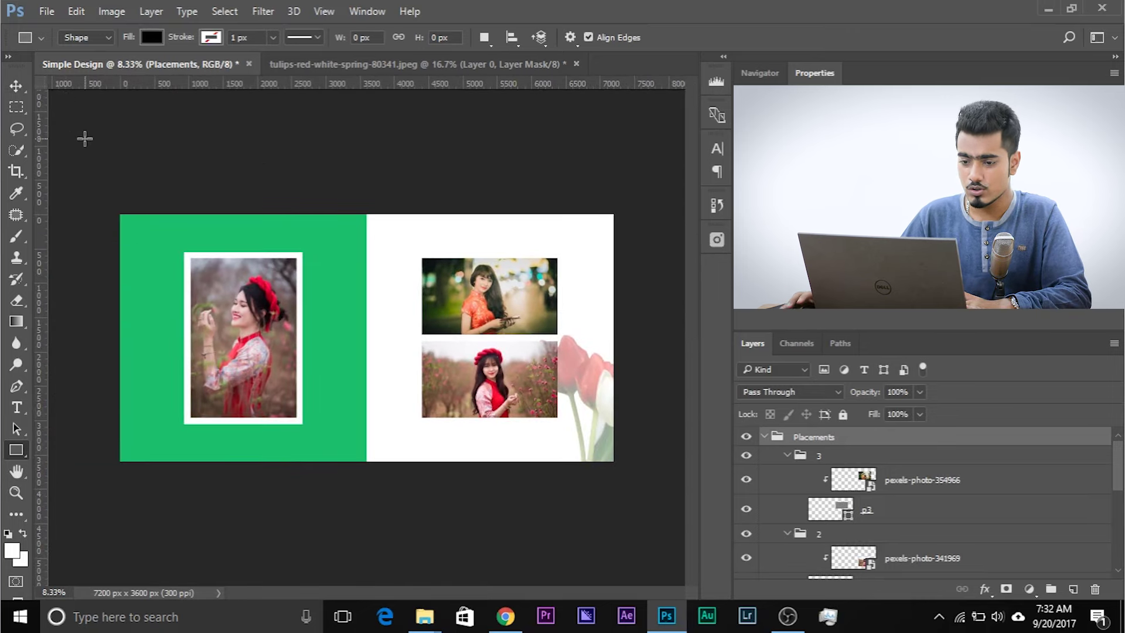
scroll(752, 478, "down", 1)
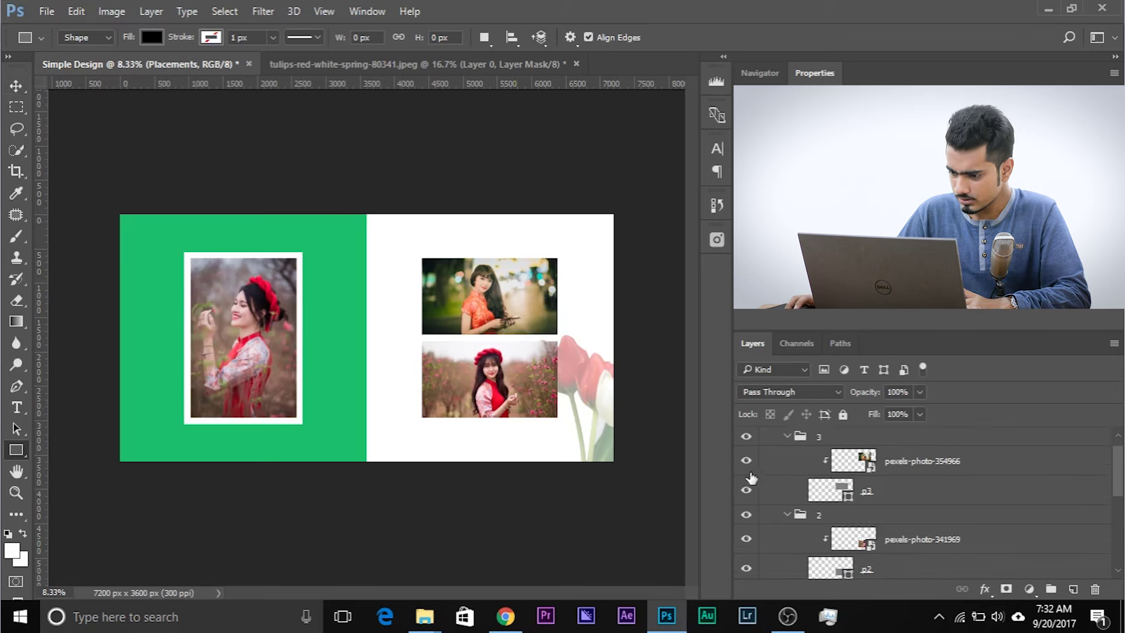
left_click(747, 462)
left_click_drag(934, 461, 1099, 588)
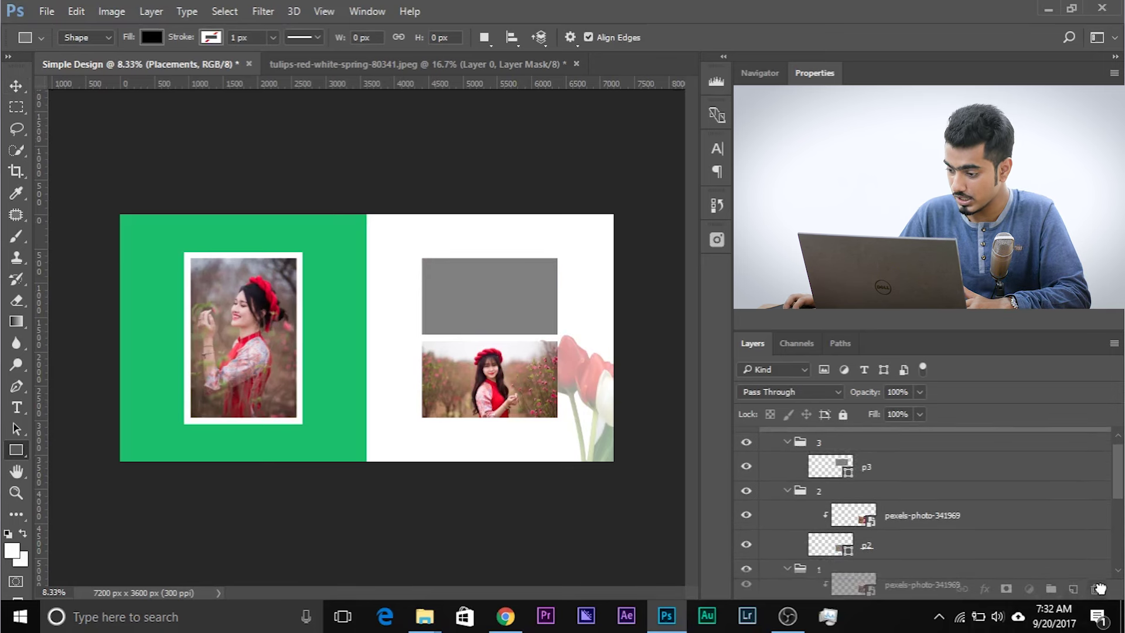
left_click(1099, 589)
left_click_drag(1097, 588, 1098, 588)
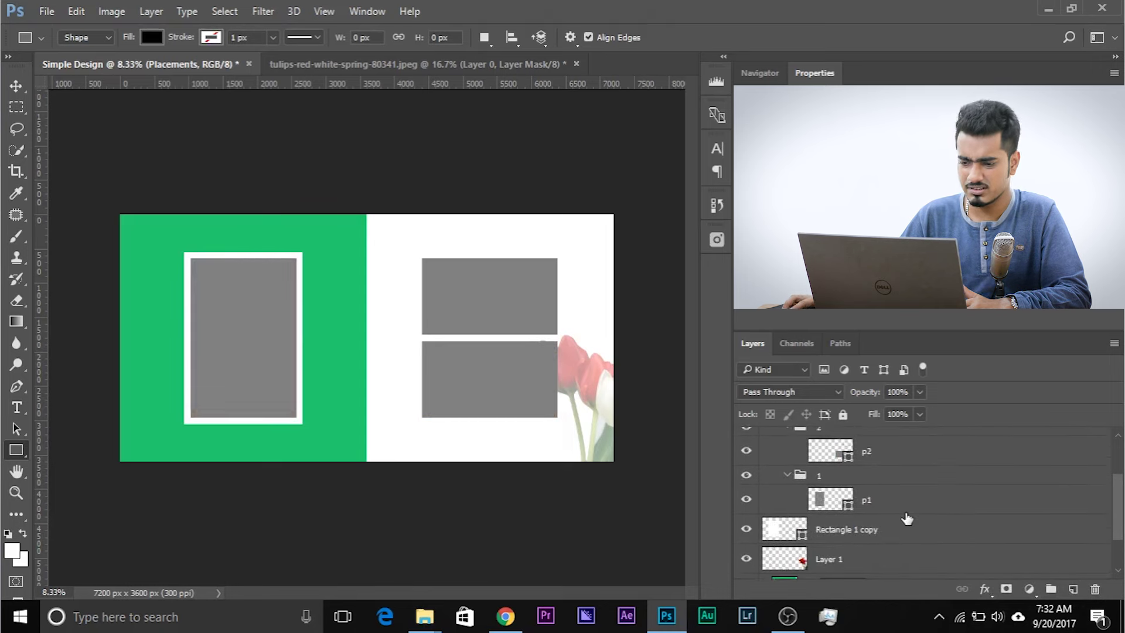
- Start saving a new copy of the layout as Simple Design in Photoshop (PSD) format
left_click(47, 12)
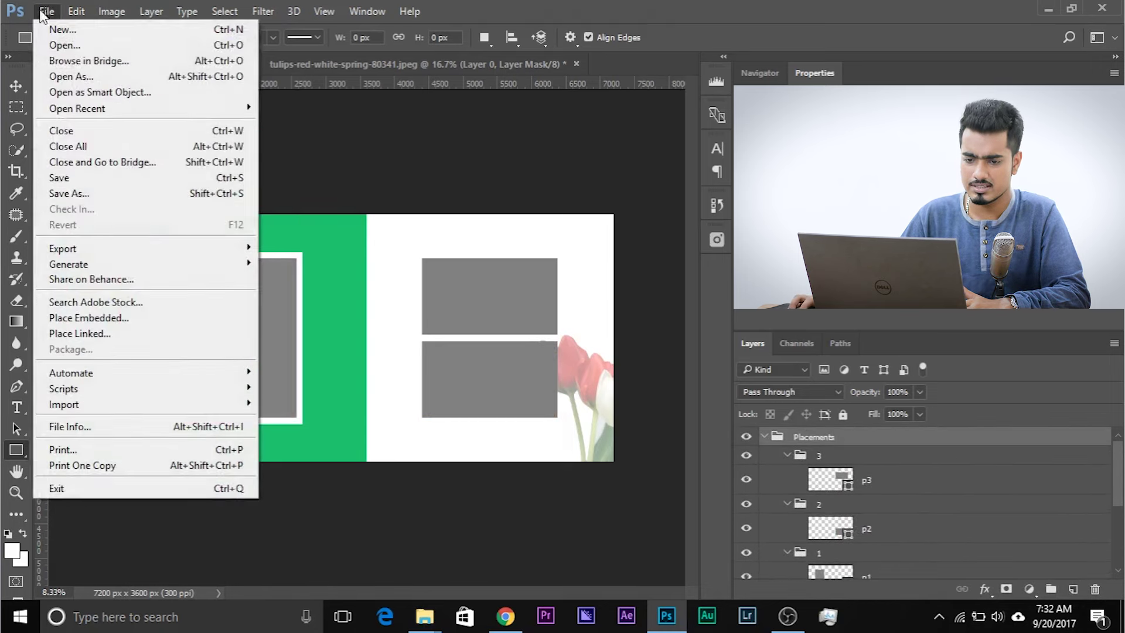
left_click(88, 193)
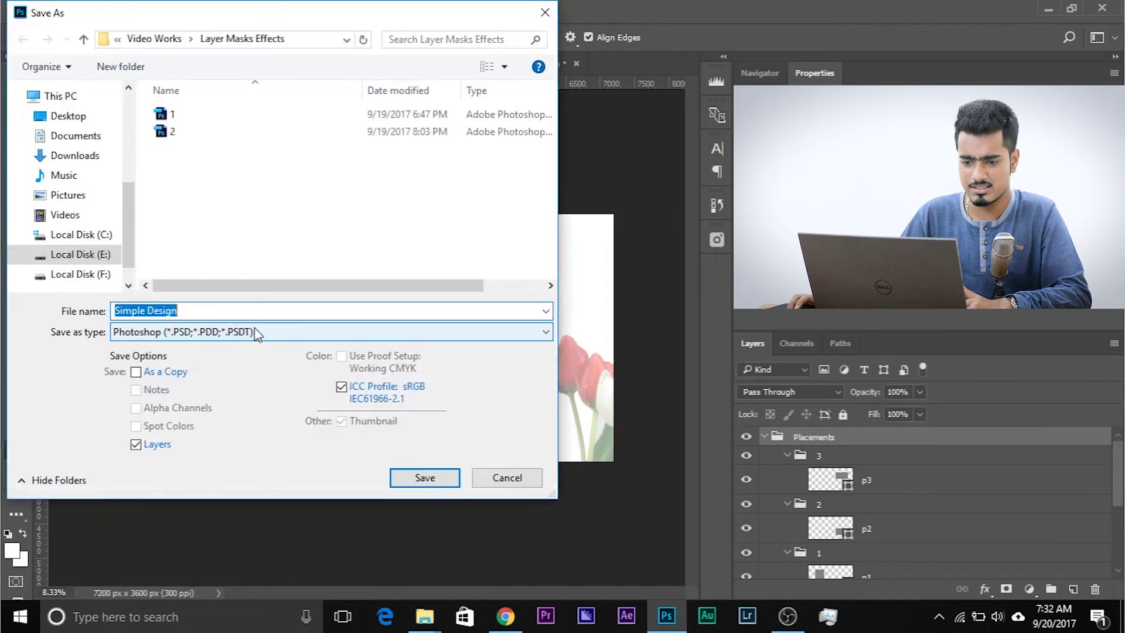
left_click(173, 336)
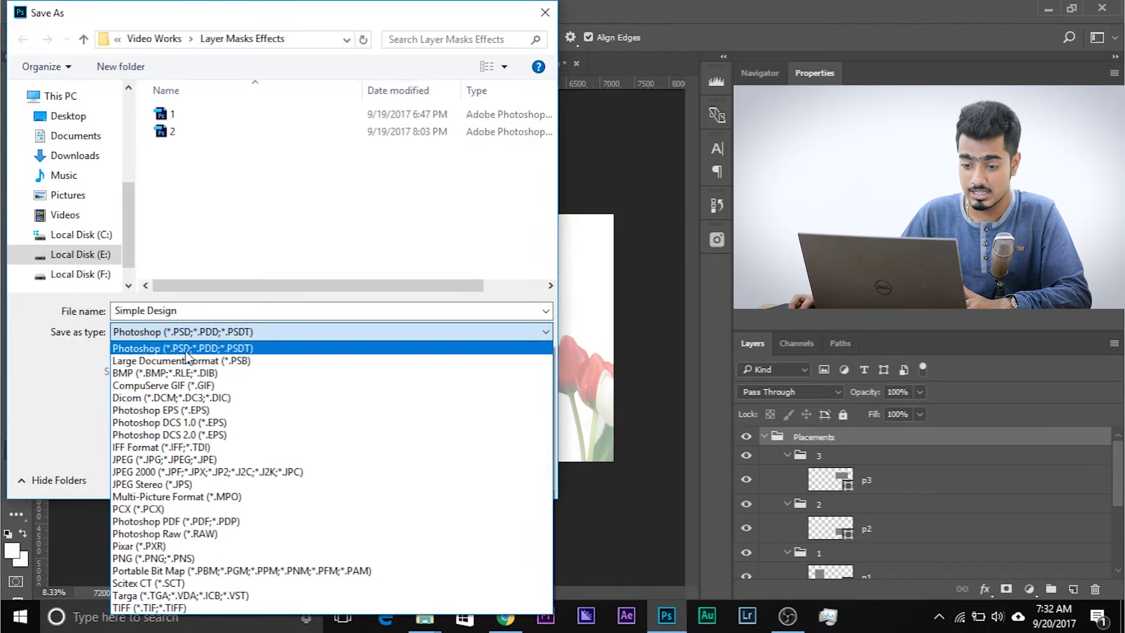
left_click(187, 334)
left_click(202, 309)
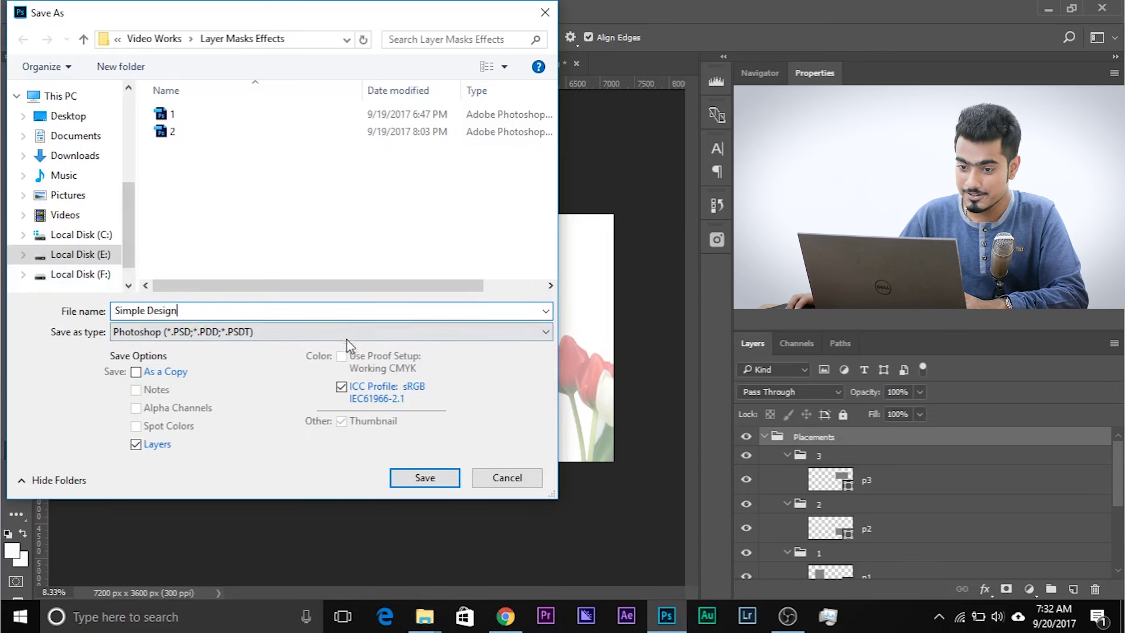
- Choose the Template Images folder inside Video Works on Local Disk (E:) as the save location
left_click(154, 39)
left_click(173, 39)
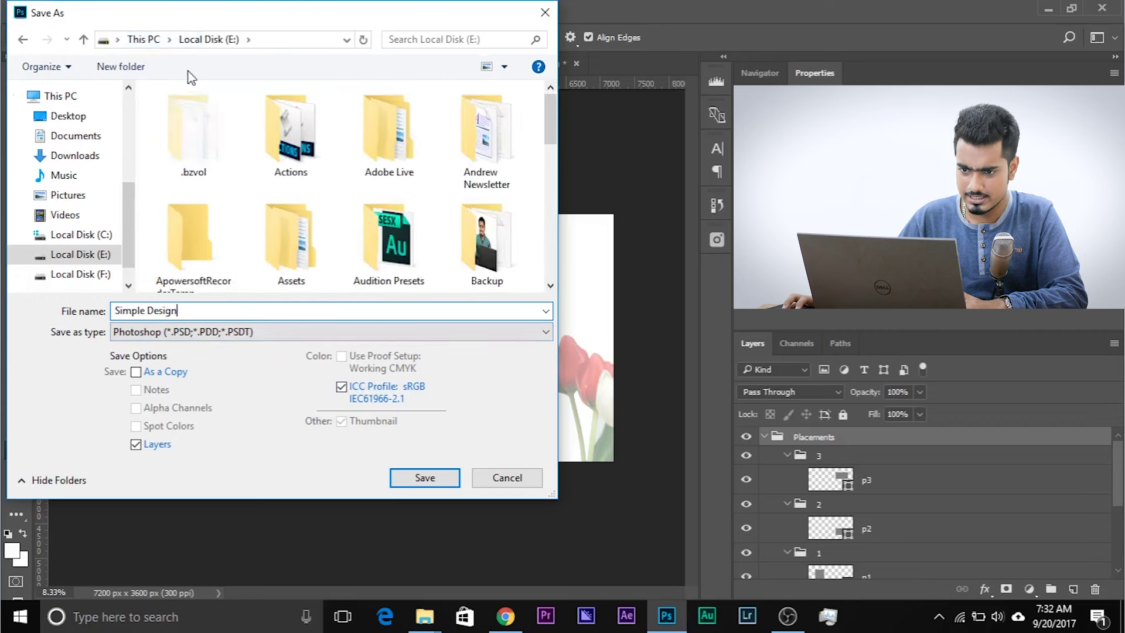
scroll(340, 187, "down", 5)
left_click(297, 191)
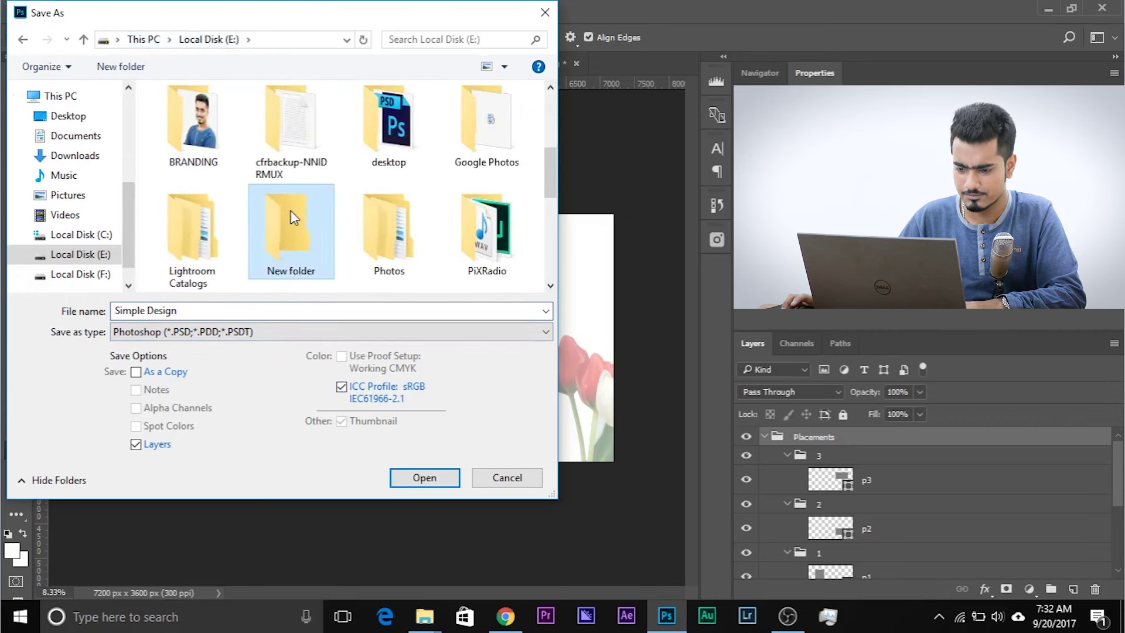
scroll(297, 190, "down", 5)
left_click(379, 154)
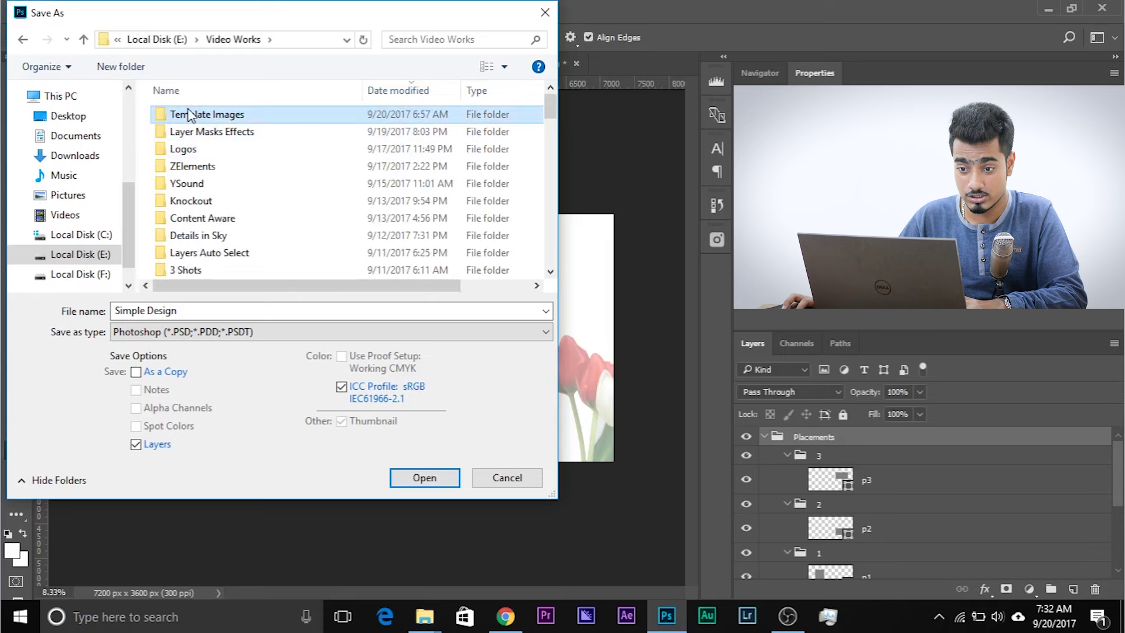
double_click(182, 113)
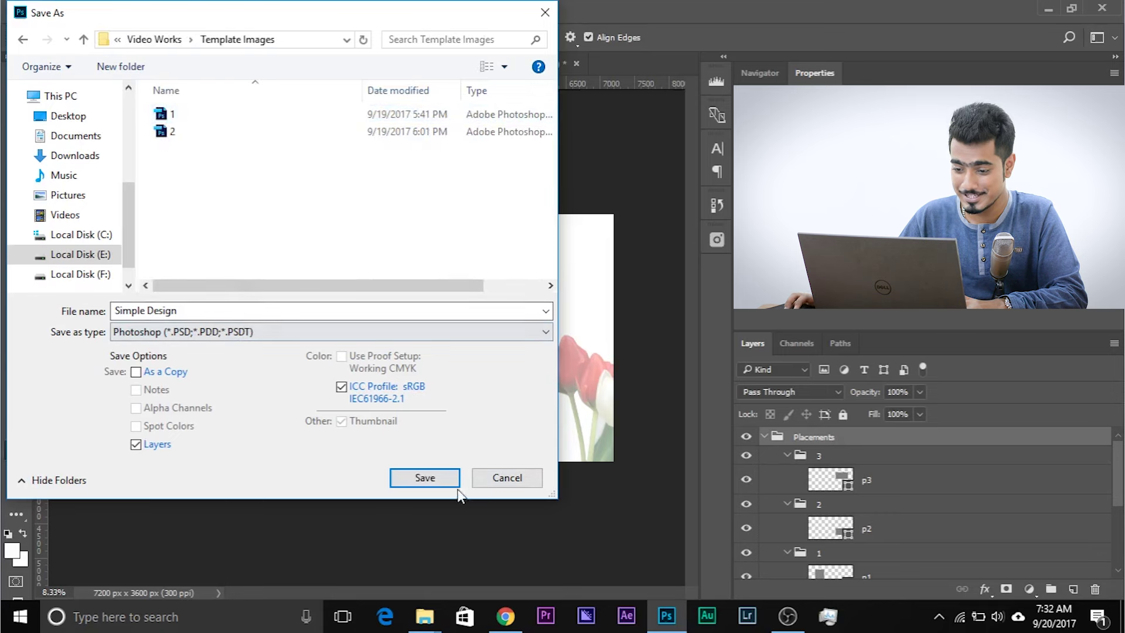
- Save the PSD with Maximize Compatibility enabled and close the Simple Design document
left_click(441, 474)
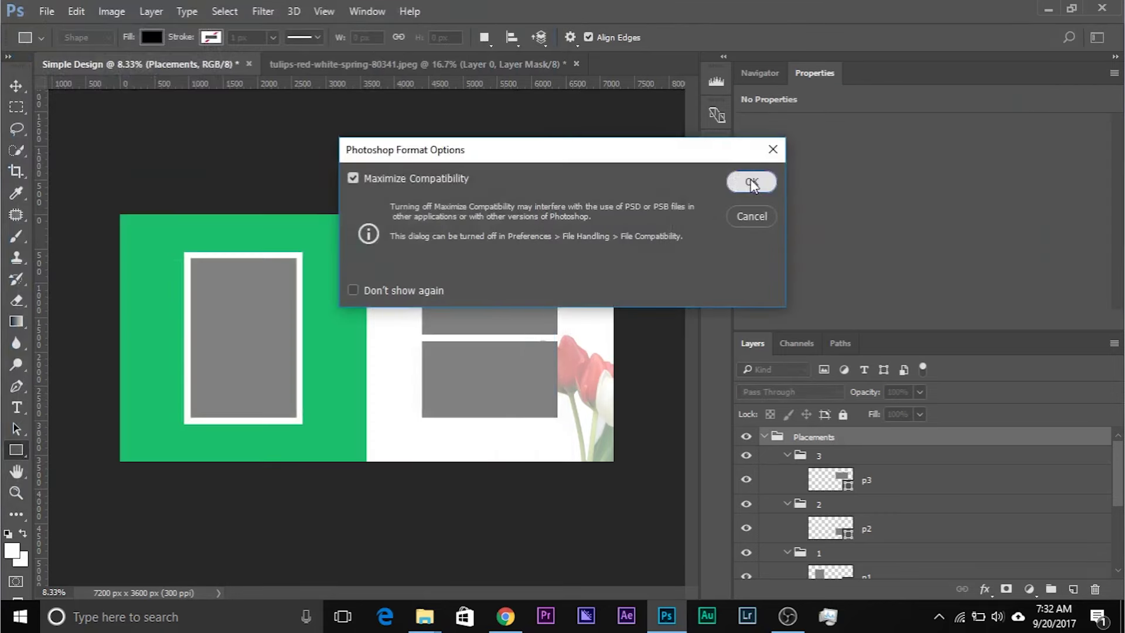
left_click(751, 182)
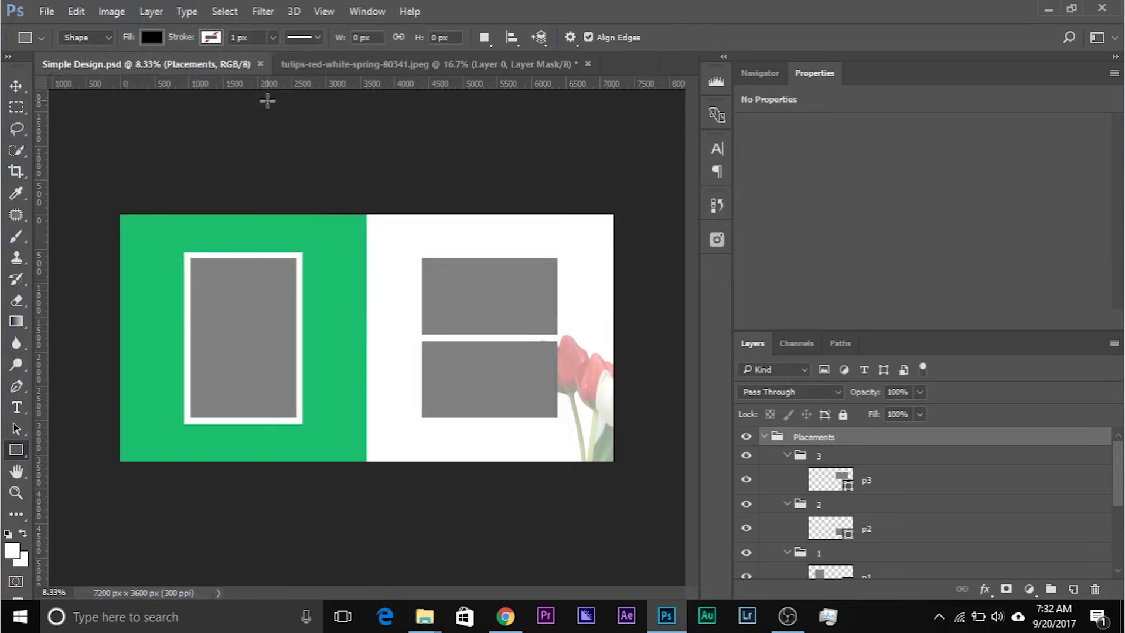
left_click(262, 64)
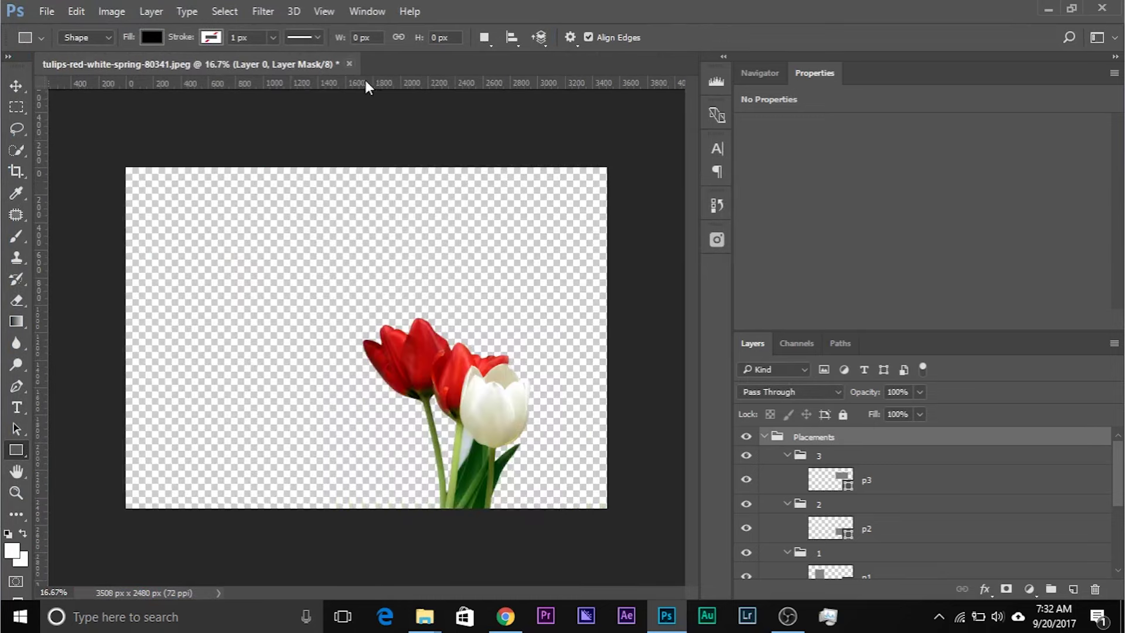
- Close the tulips-red-white-spring-80341.jpeg document and reopen the recently saved Simple Design.psd template
left_click(350, 64)
left_click(544, 233)
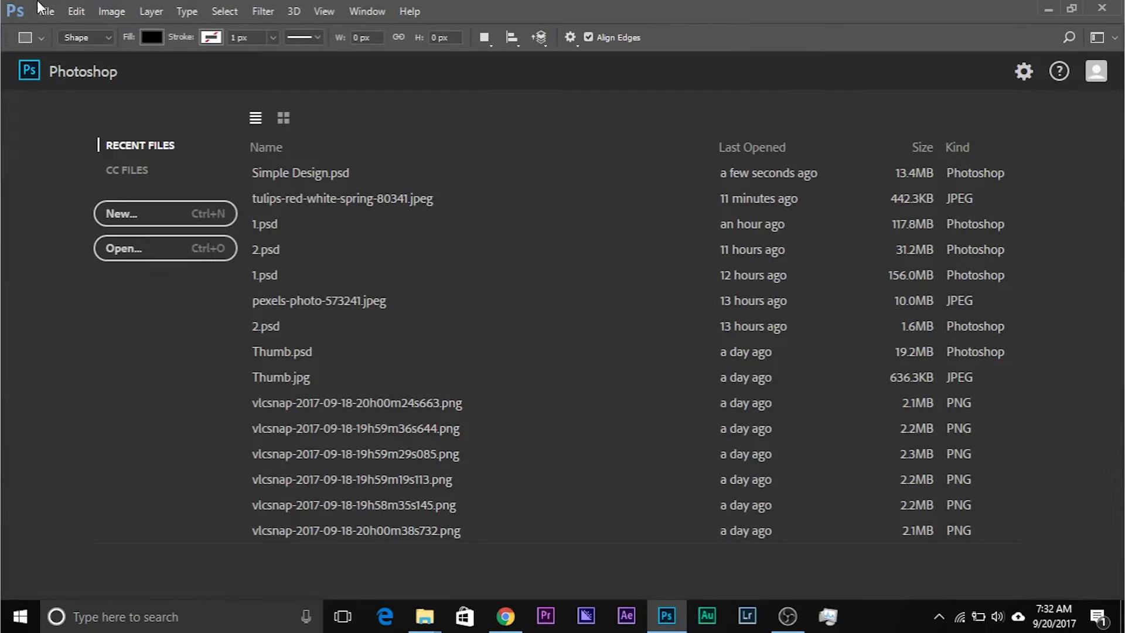
left_click(47, 11)
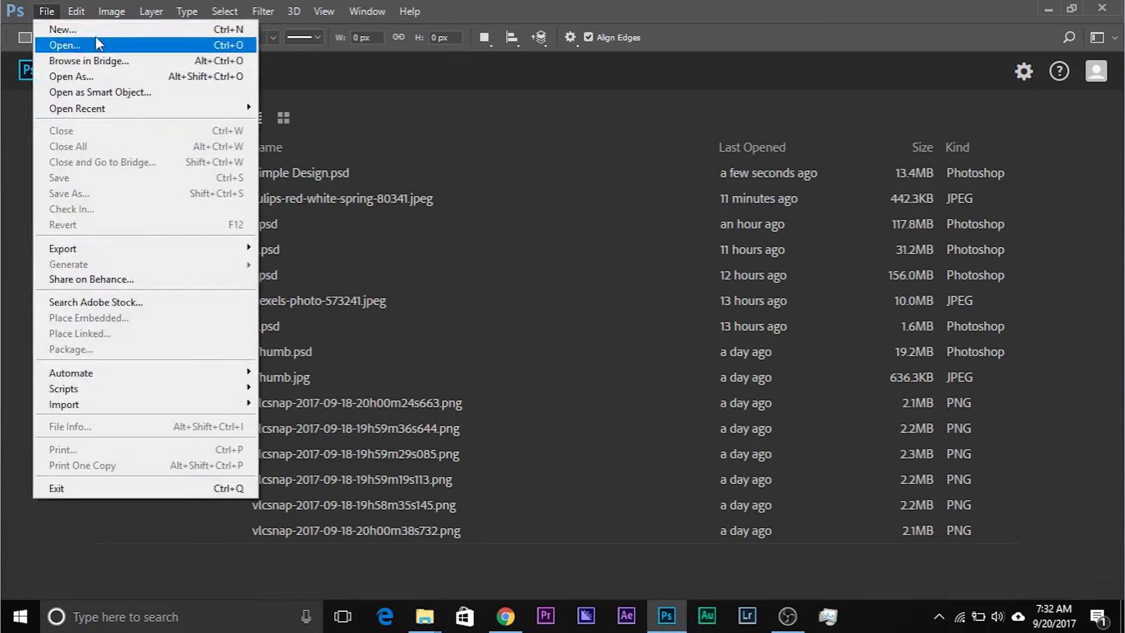
mouse_move(103, 110)
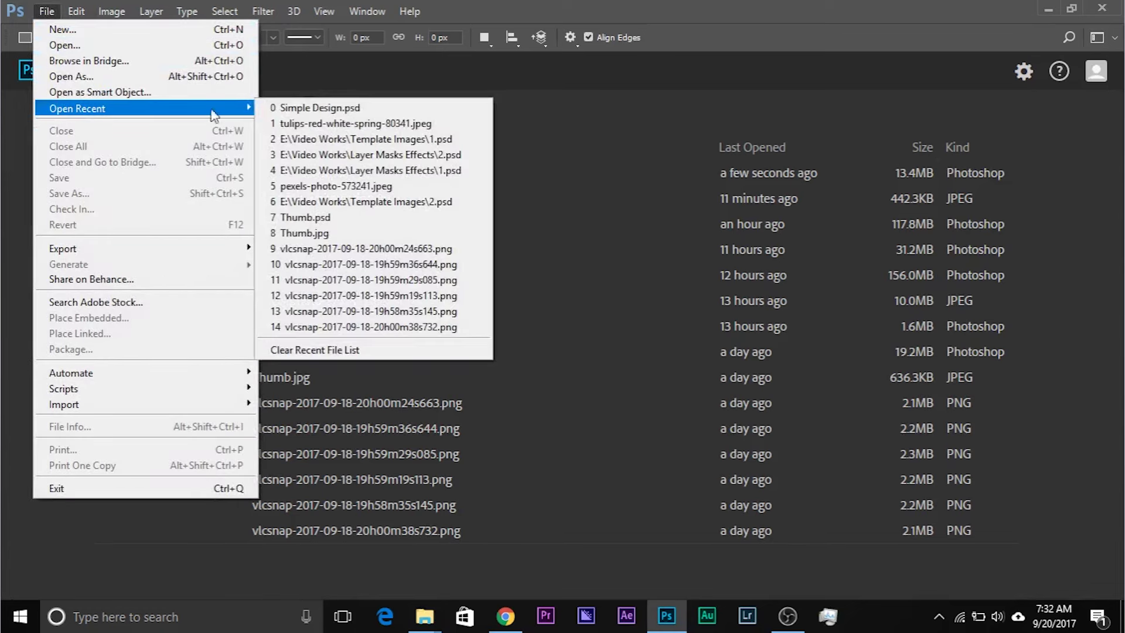
left_click(351, 107)
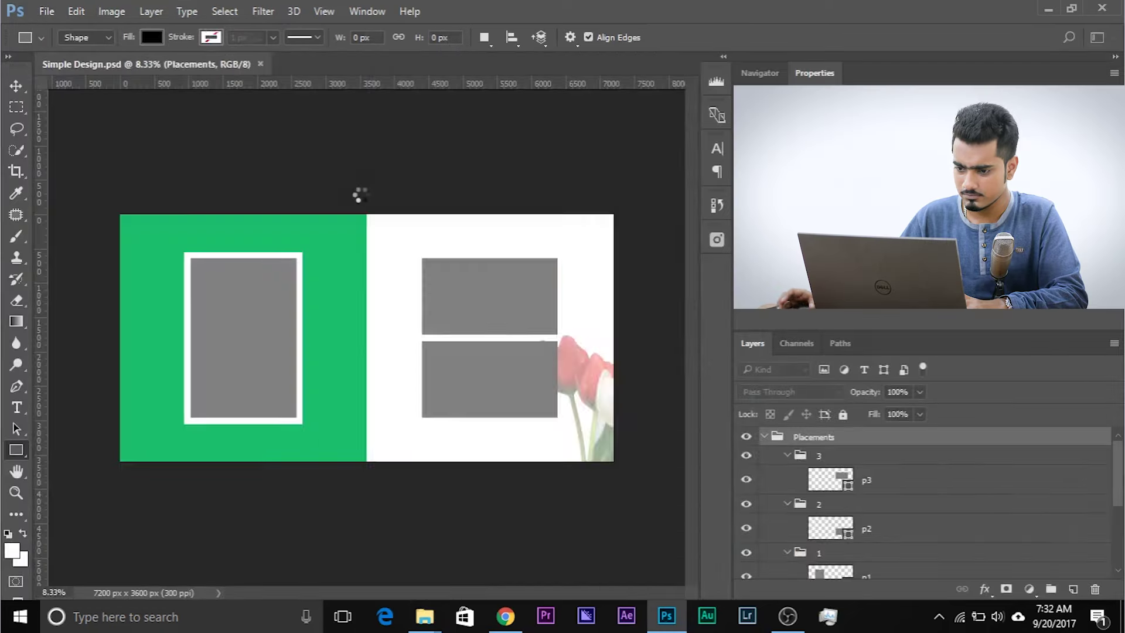
- Select the p1 placeholder shape layer in group 1
left_click(748, 25)
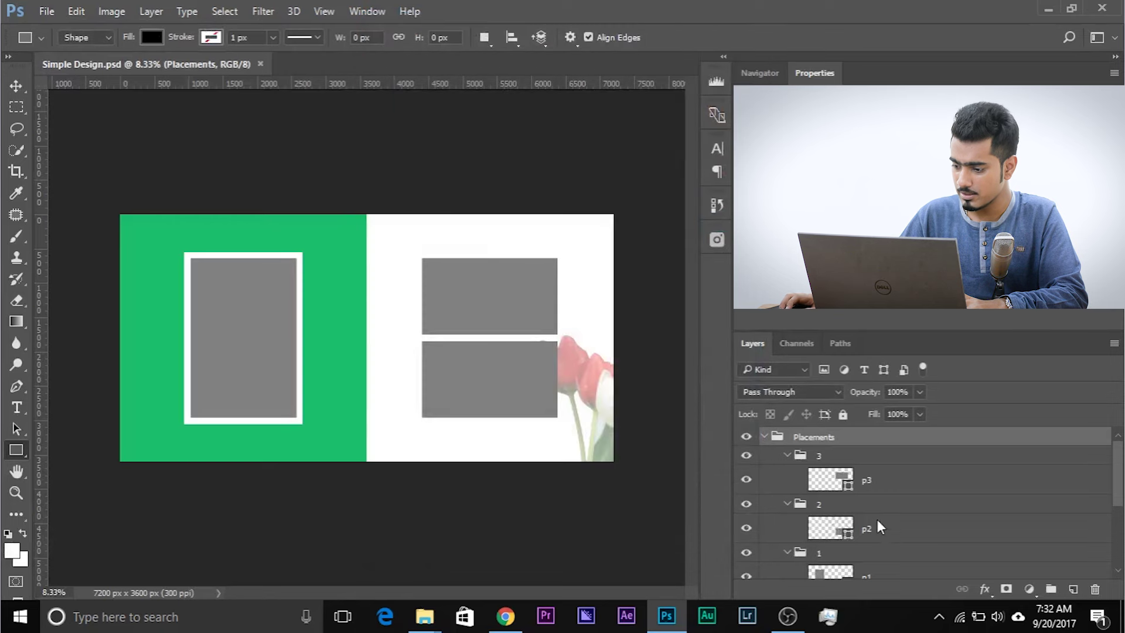
scroll(873, 522, "down", 1)
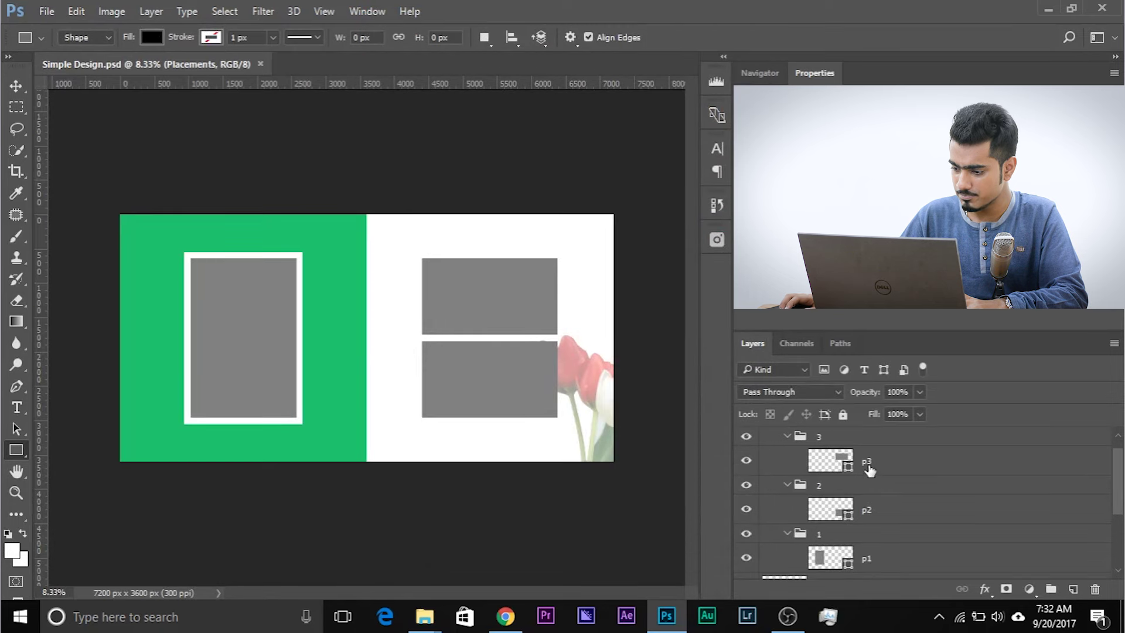
left_click(866, 557)
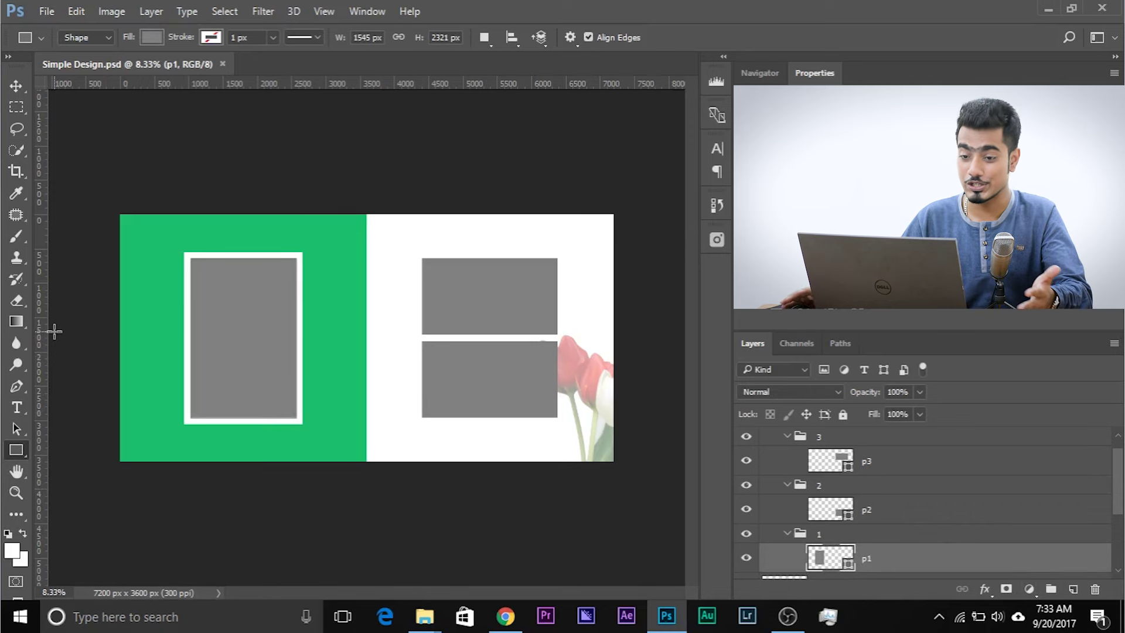
- Create a new 1000 x 1000 px document at 300 pixels/inch in RGB Color with a white background
left_click(47, 11)
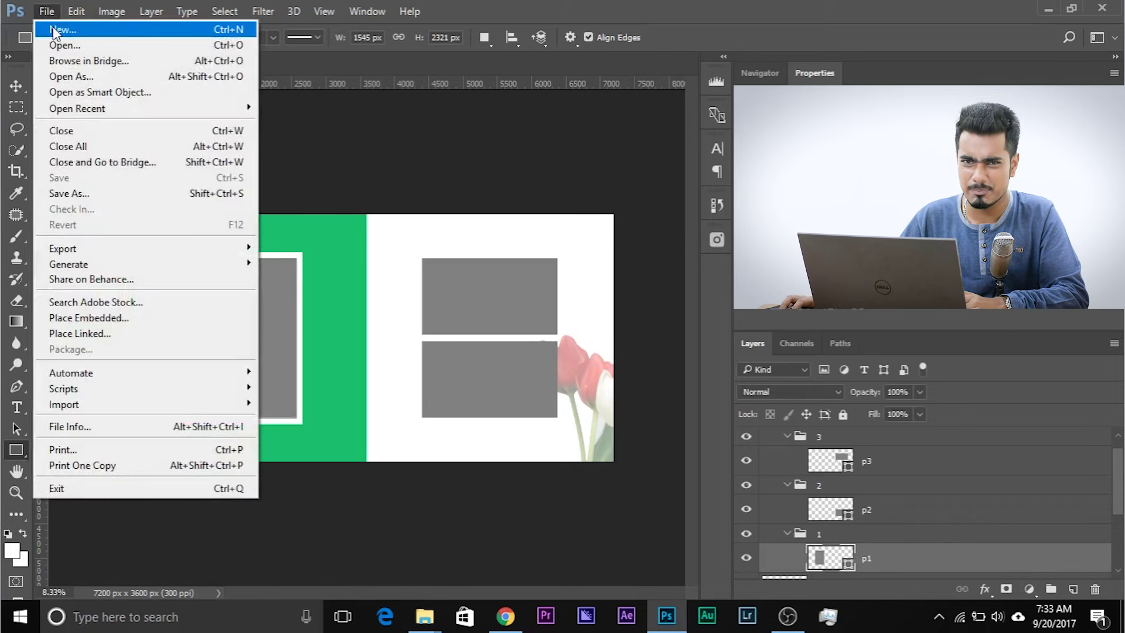
left_click(49, 21)
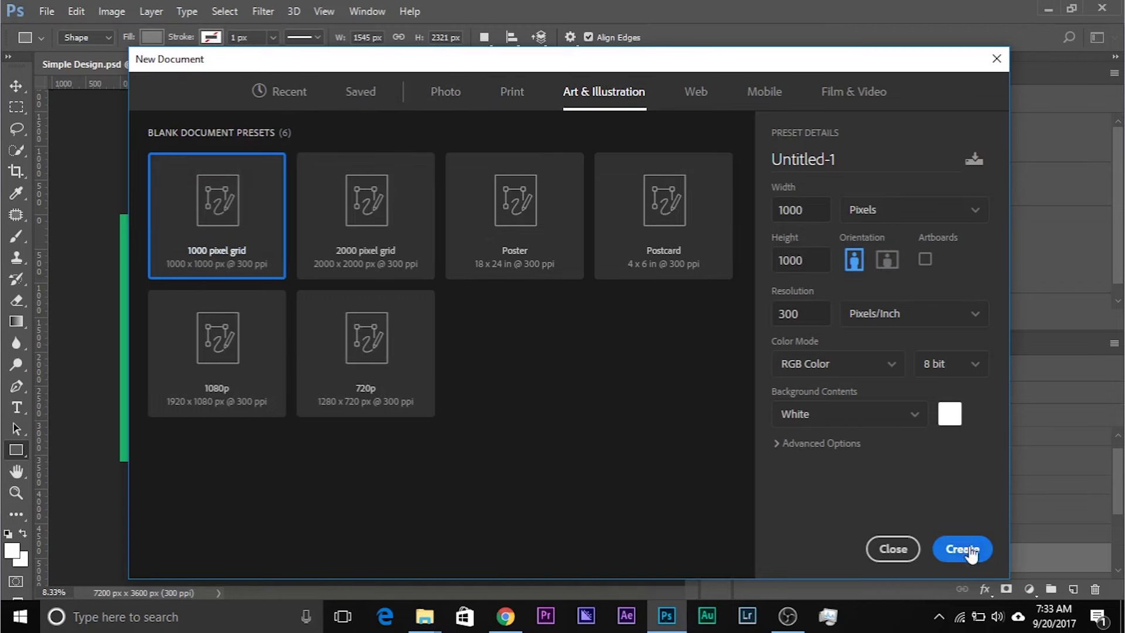
left_click(969, 552)
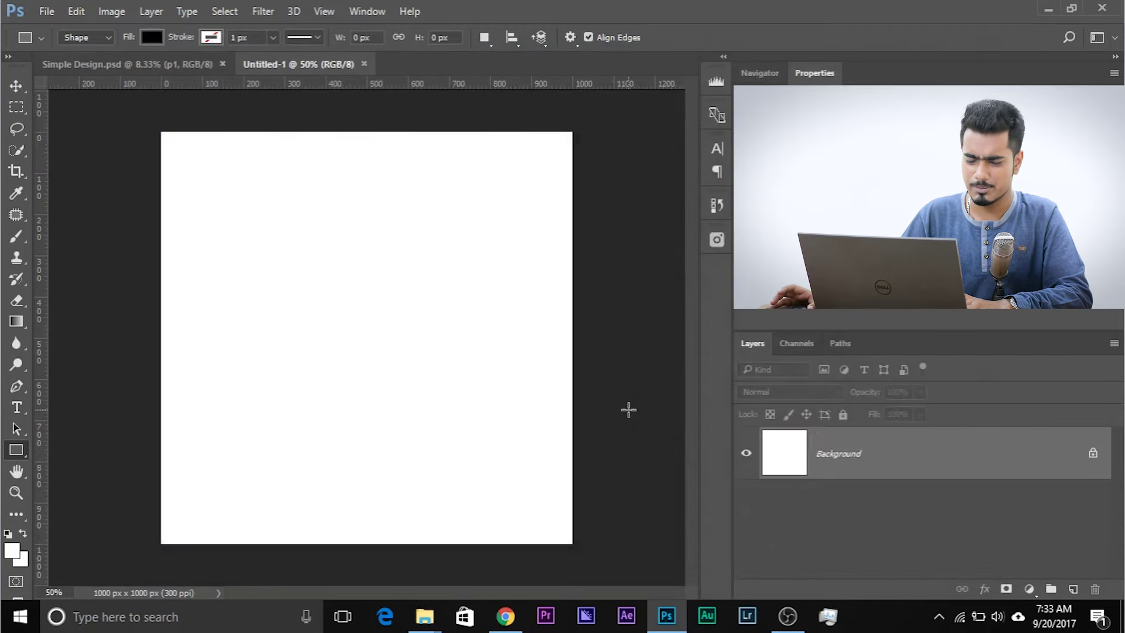
- Add a new layer and paint a large irregular red shape on it using a hard-edged 192 px brush
right_click(16, 450)
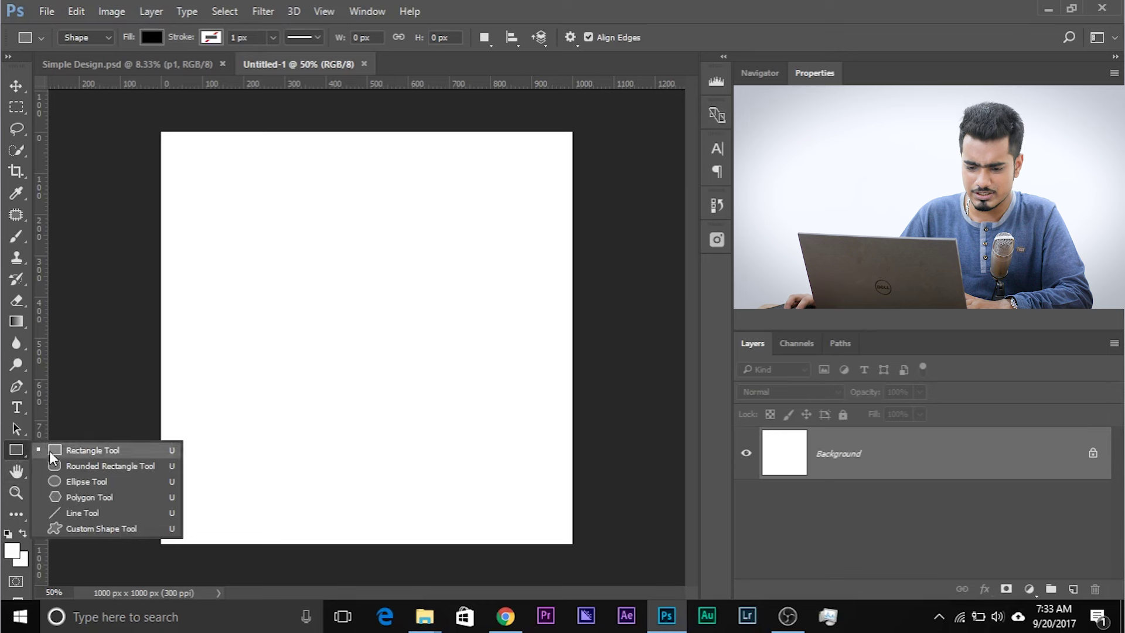
left_click(16, 236)
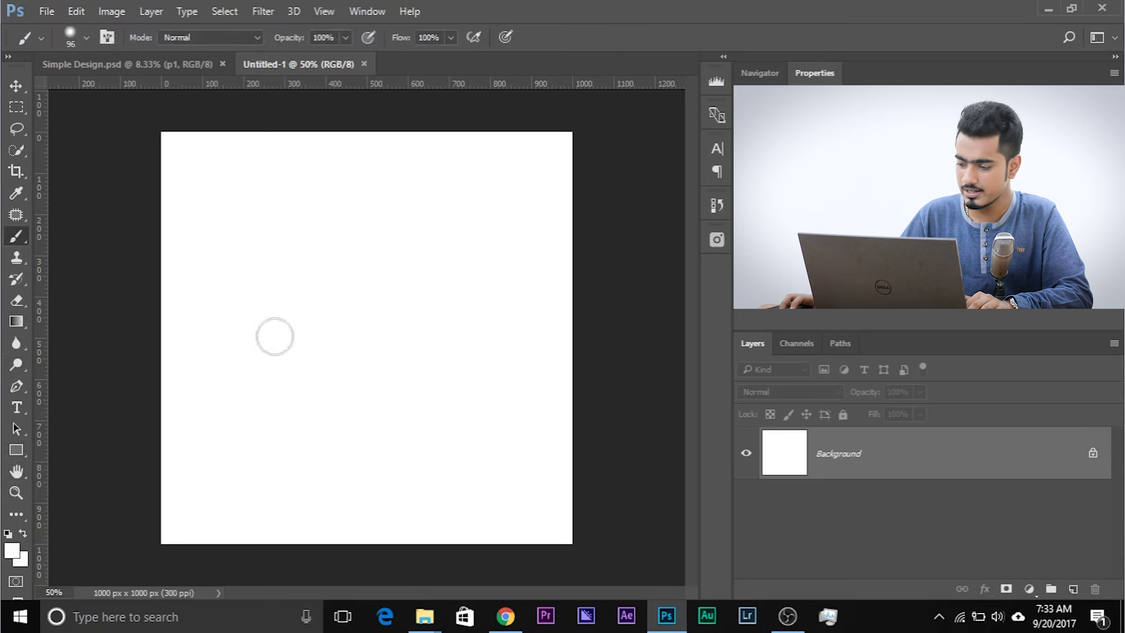
left_click(1073, 589)
left_click_drag(407, 316, 445, 315)
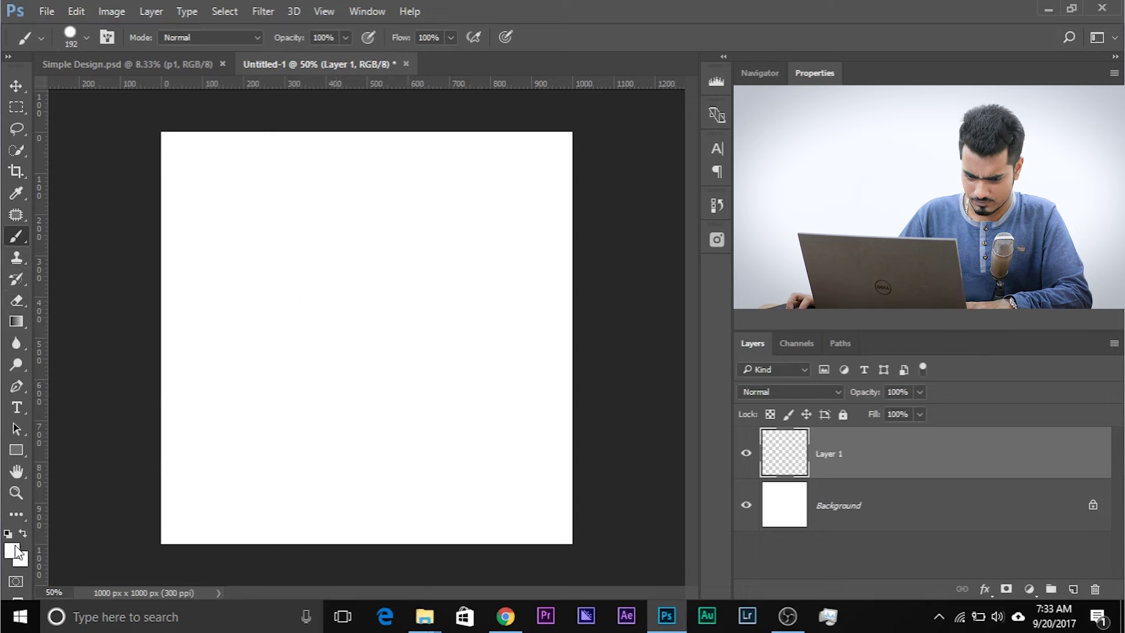
left_click(18, 552)
left_click(850, 337)
left_click(1032, 268)
mouse_move(344, 264)
left_mouse_down()
mouse_move(345, 296)
mouse_move(383, 376)
mouse_move(371, 201)
mouse_move(455, 235)
mouse_move(514, 489)
mouse_move(221, 461)
left_mouse_up()
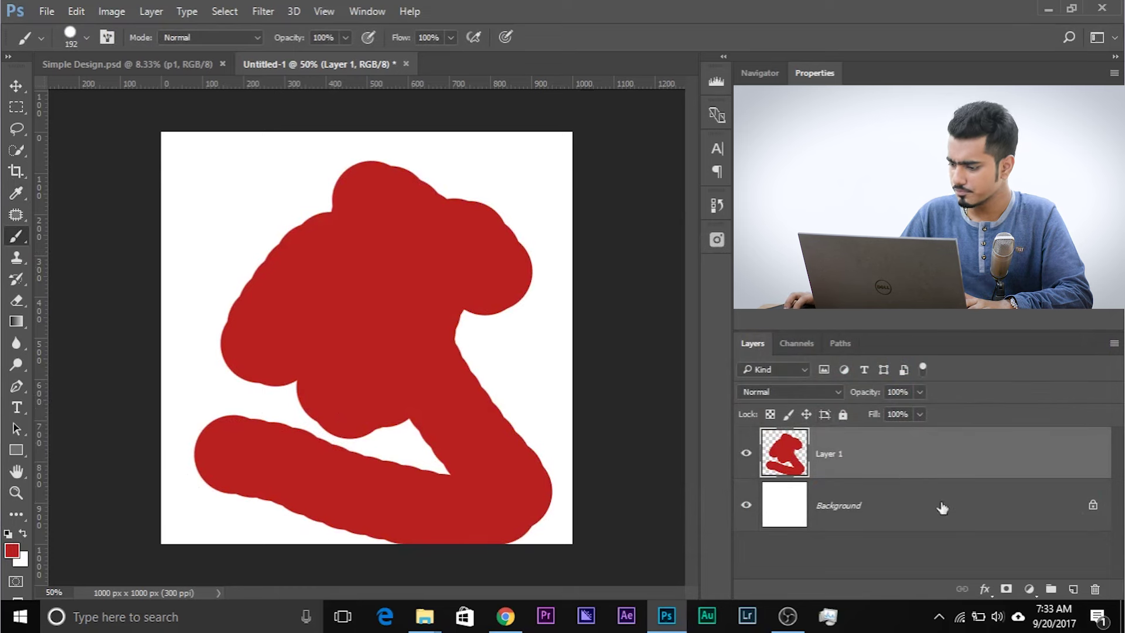
- Paint broad bright green (#56ff40) strokes on a new layer above the red shape and clip them to the red layer
left_click(1067, 588)
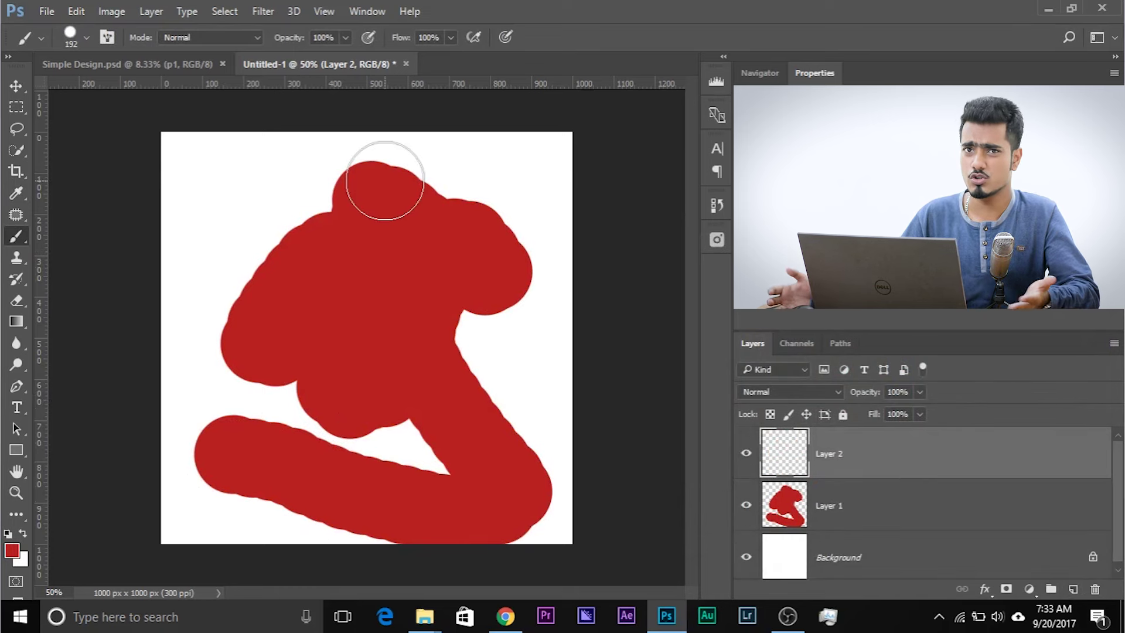
left_click(17, 551)
left_click(882, 284)
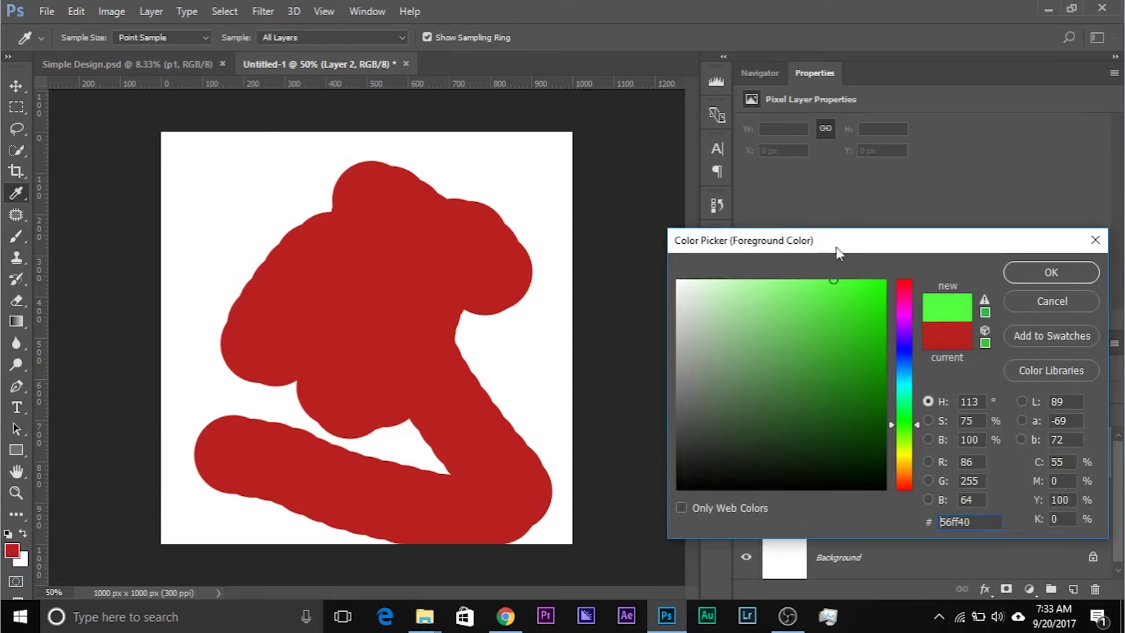
left_click(1052, 272)
key("b")
mouse_move(375, 199)
left_mouse_down()
mouse_move(357, 221)
mouse_move(196, 279)
mouse_move(328, 249)
mouse_move(452, 246)
mouse_move(574, 187)
mouse_move(436, 305)
mouse_move(412, 382)
mouse_move(269, 306)
mouse_move(302, 256)
mouse_move(307, 363)
mouse_move(264, 410)
left_mouse_up()
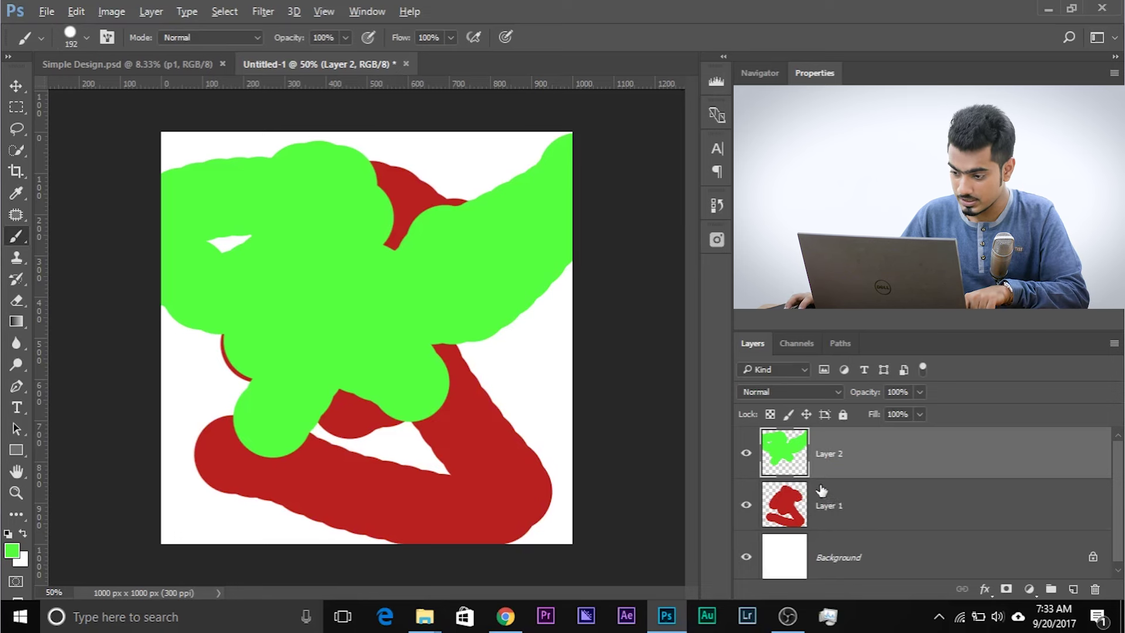
left_click(866, 476, "alt")
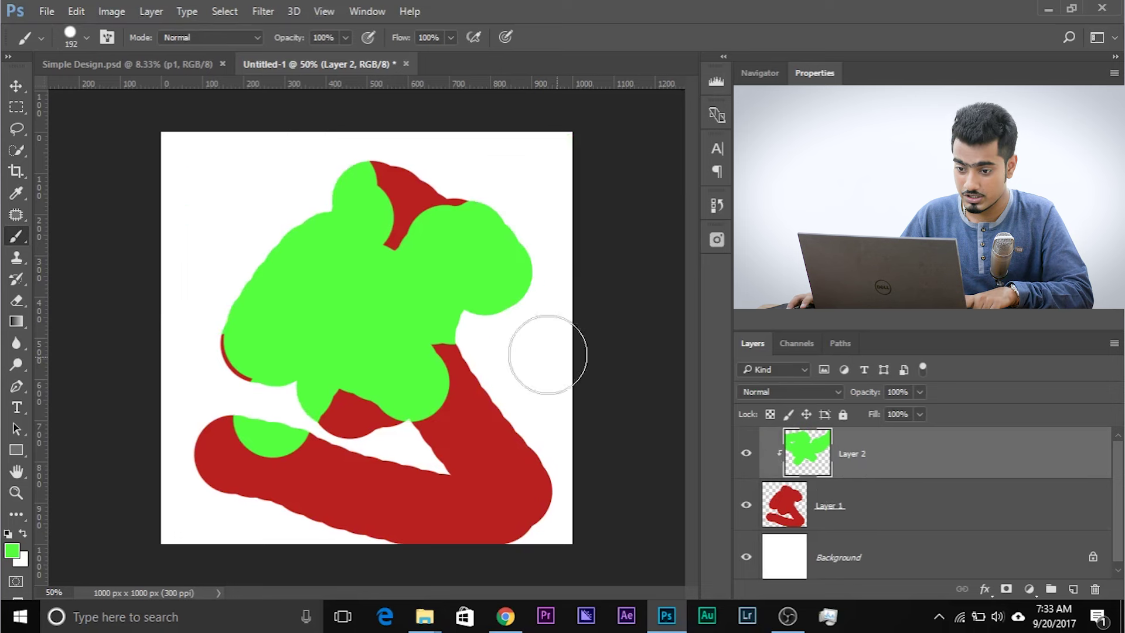